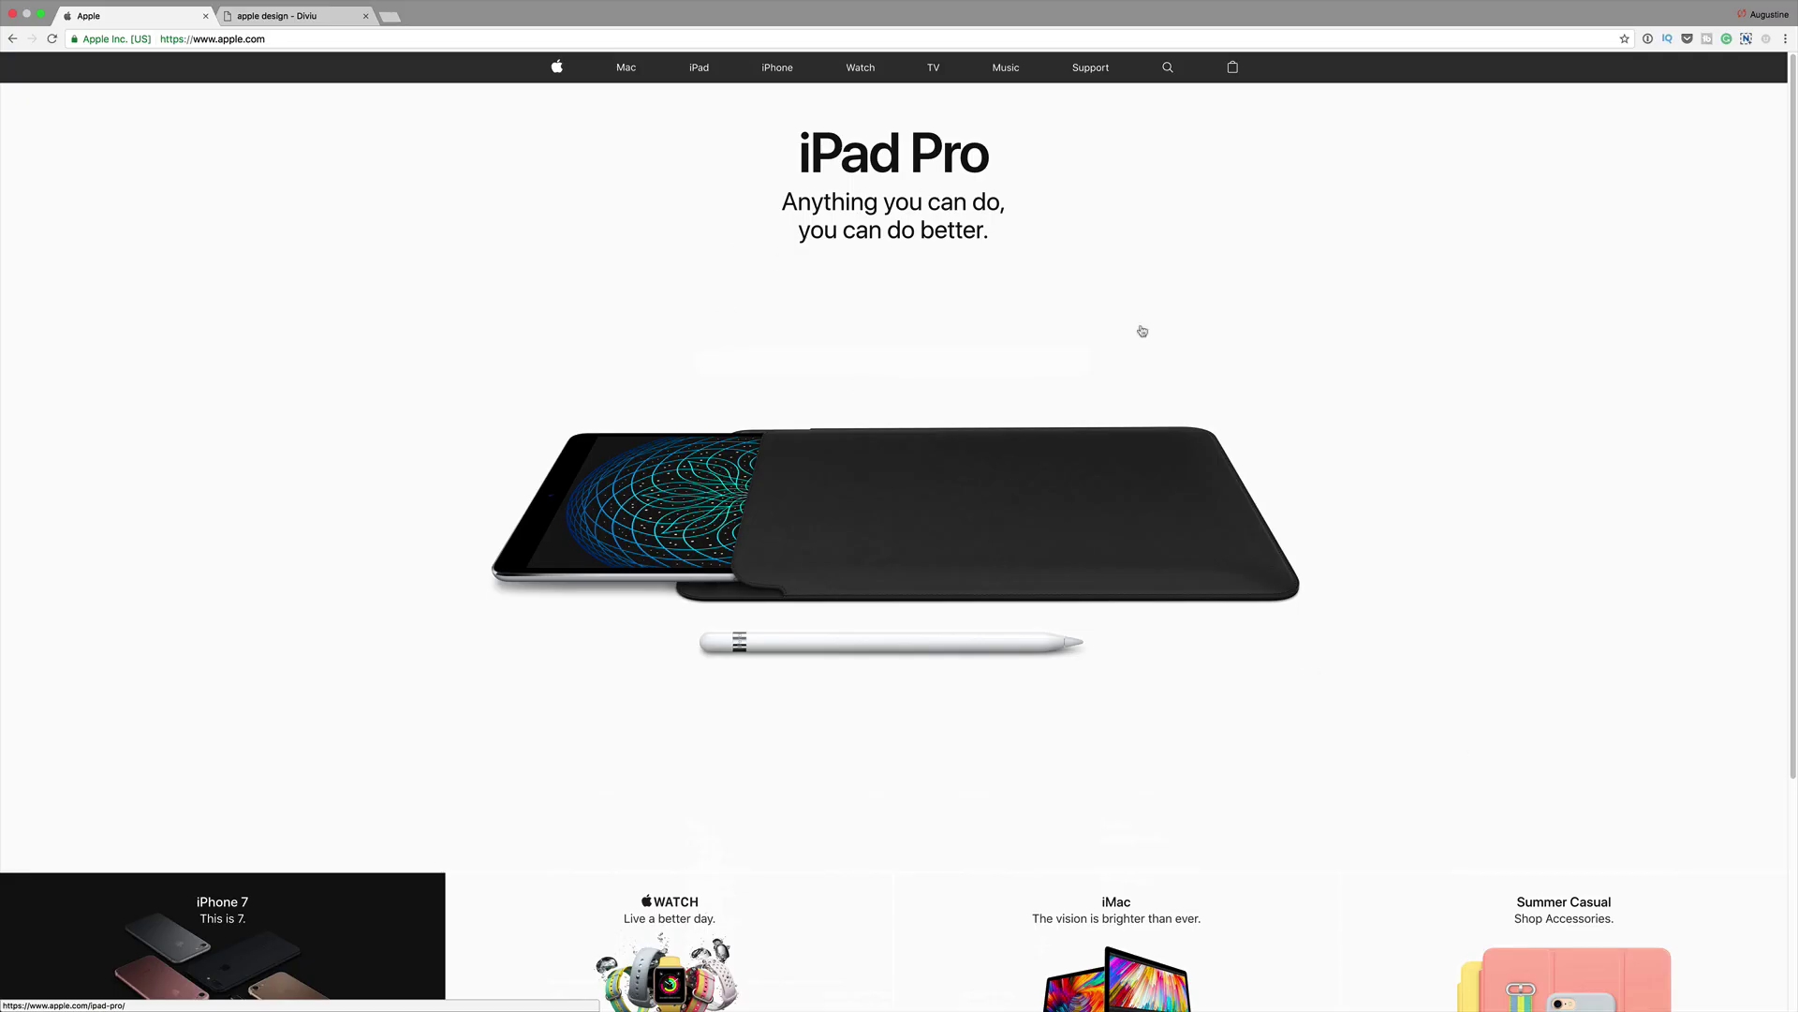
Step: Examine the Apple home page, then the existing apple design page's hero, four-image row and footer columns
drag(1794, 198, 1795, 260)
scroll(1678, 230, up, 3)
click(293, 18)
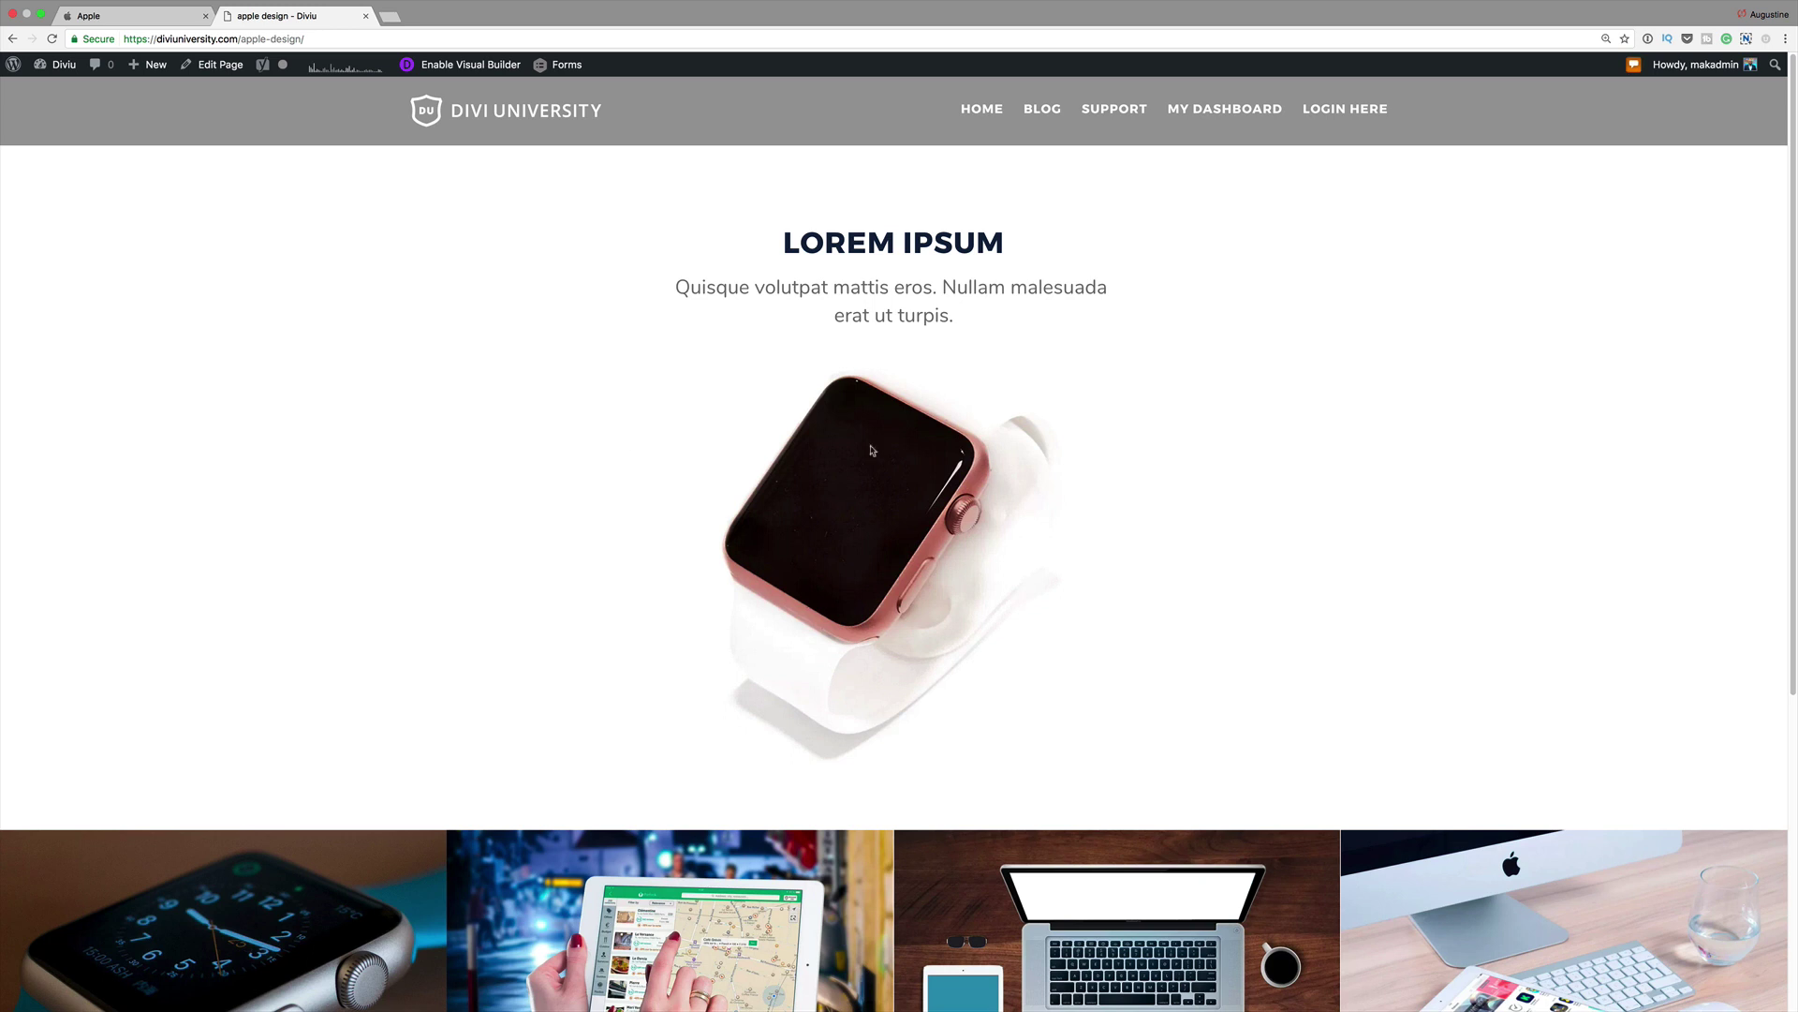
scroll(1505, 325, down, 1)
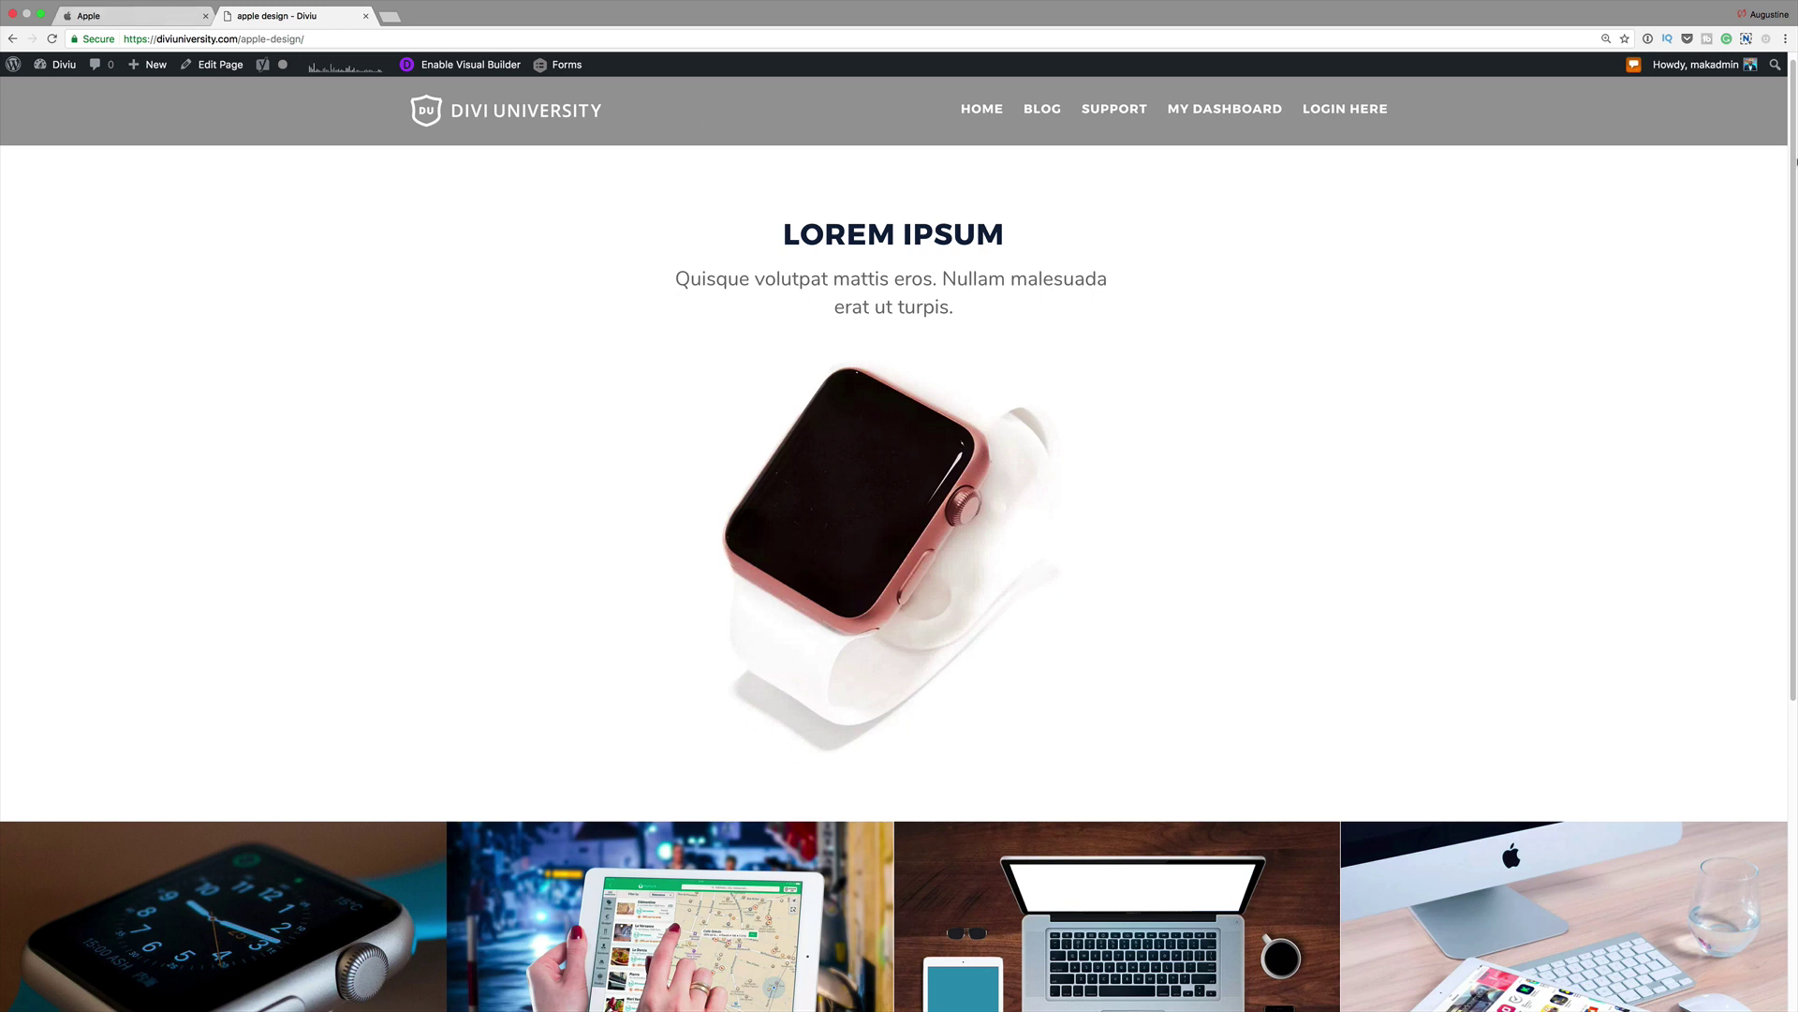
drag(1794, 127, 1795, 398)
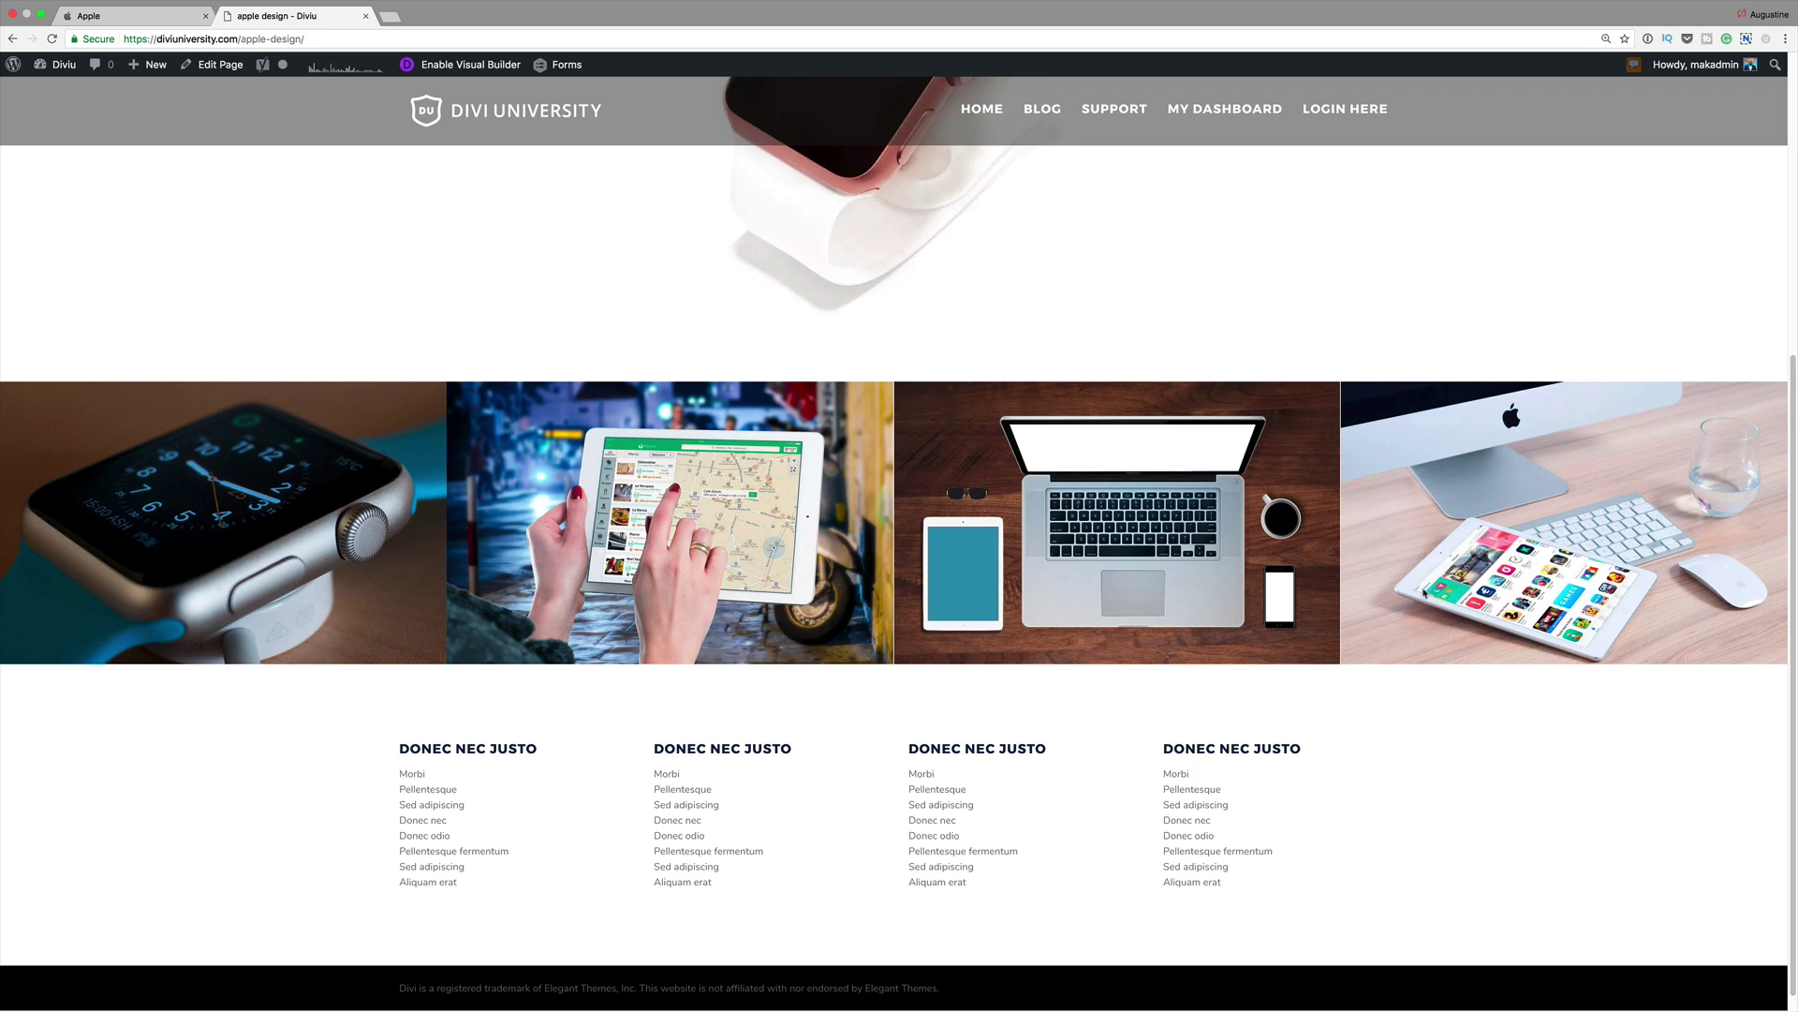
scroll(1424, 593, up, 5)
scroll(1424, 593, up, 1)
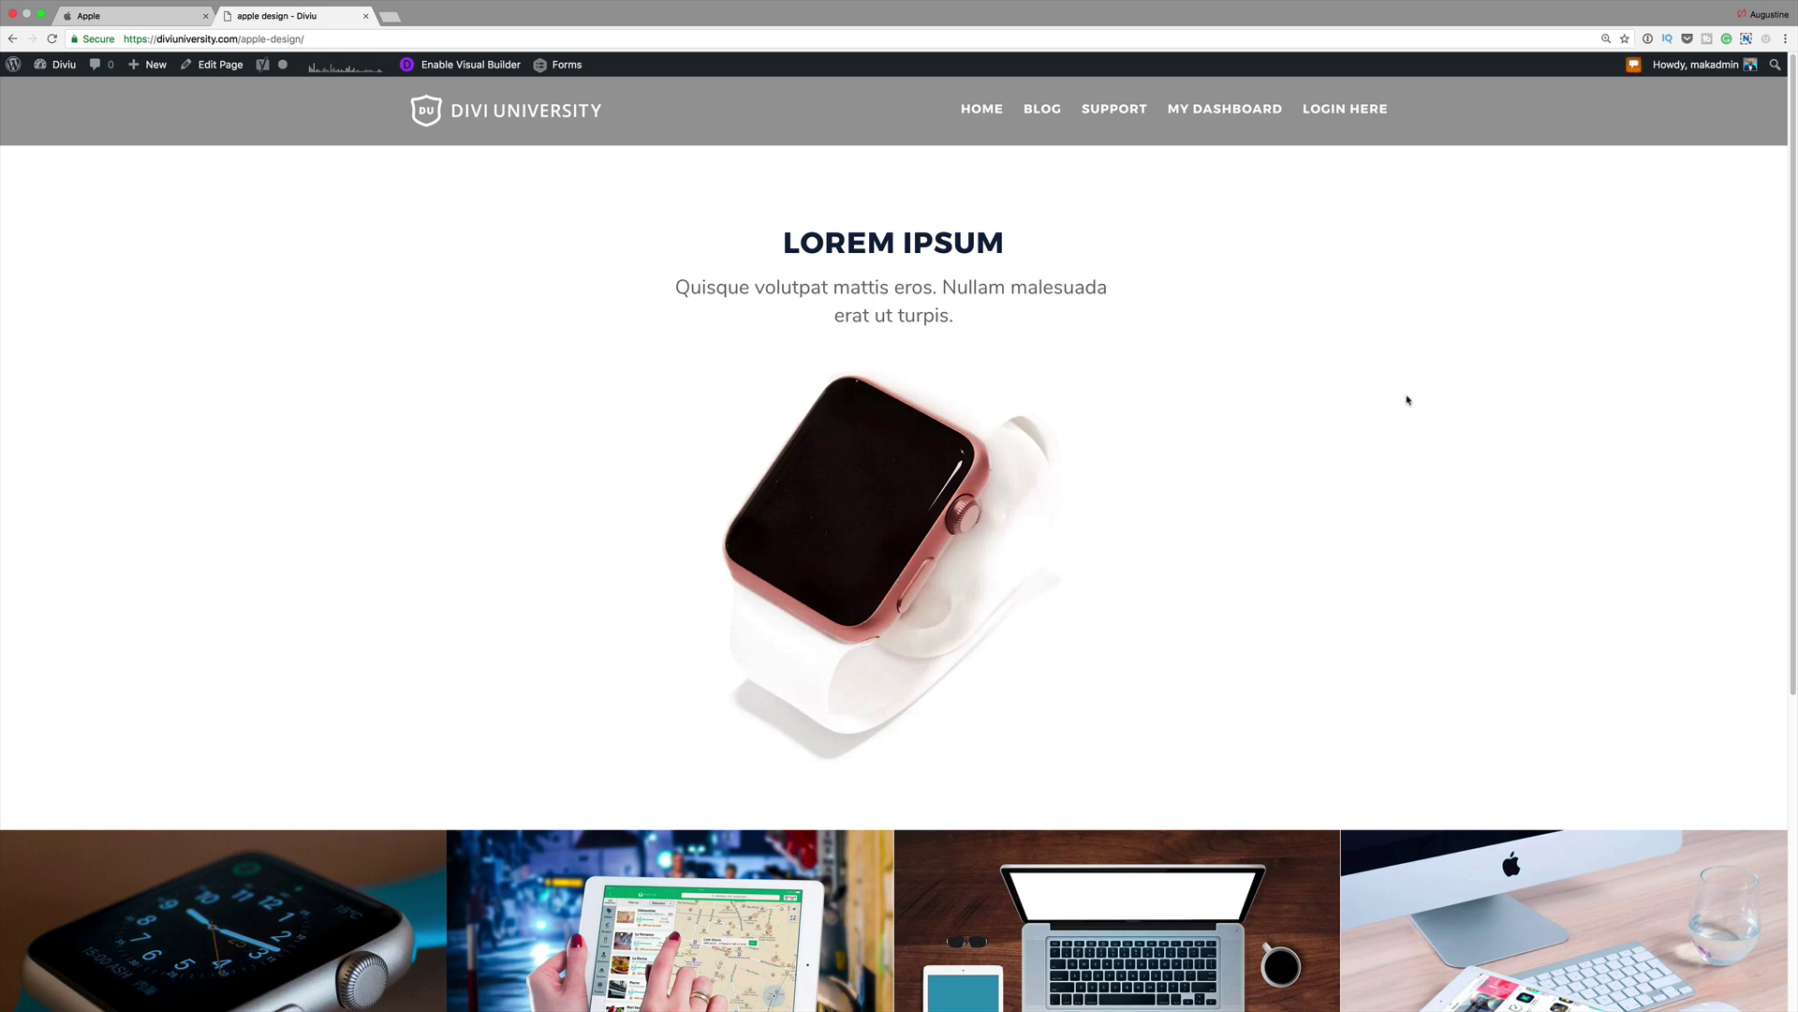
scroll(1395, 392, down, 5)
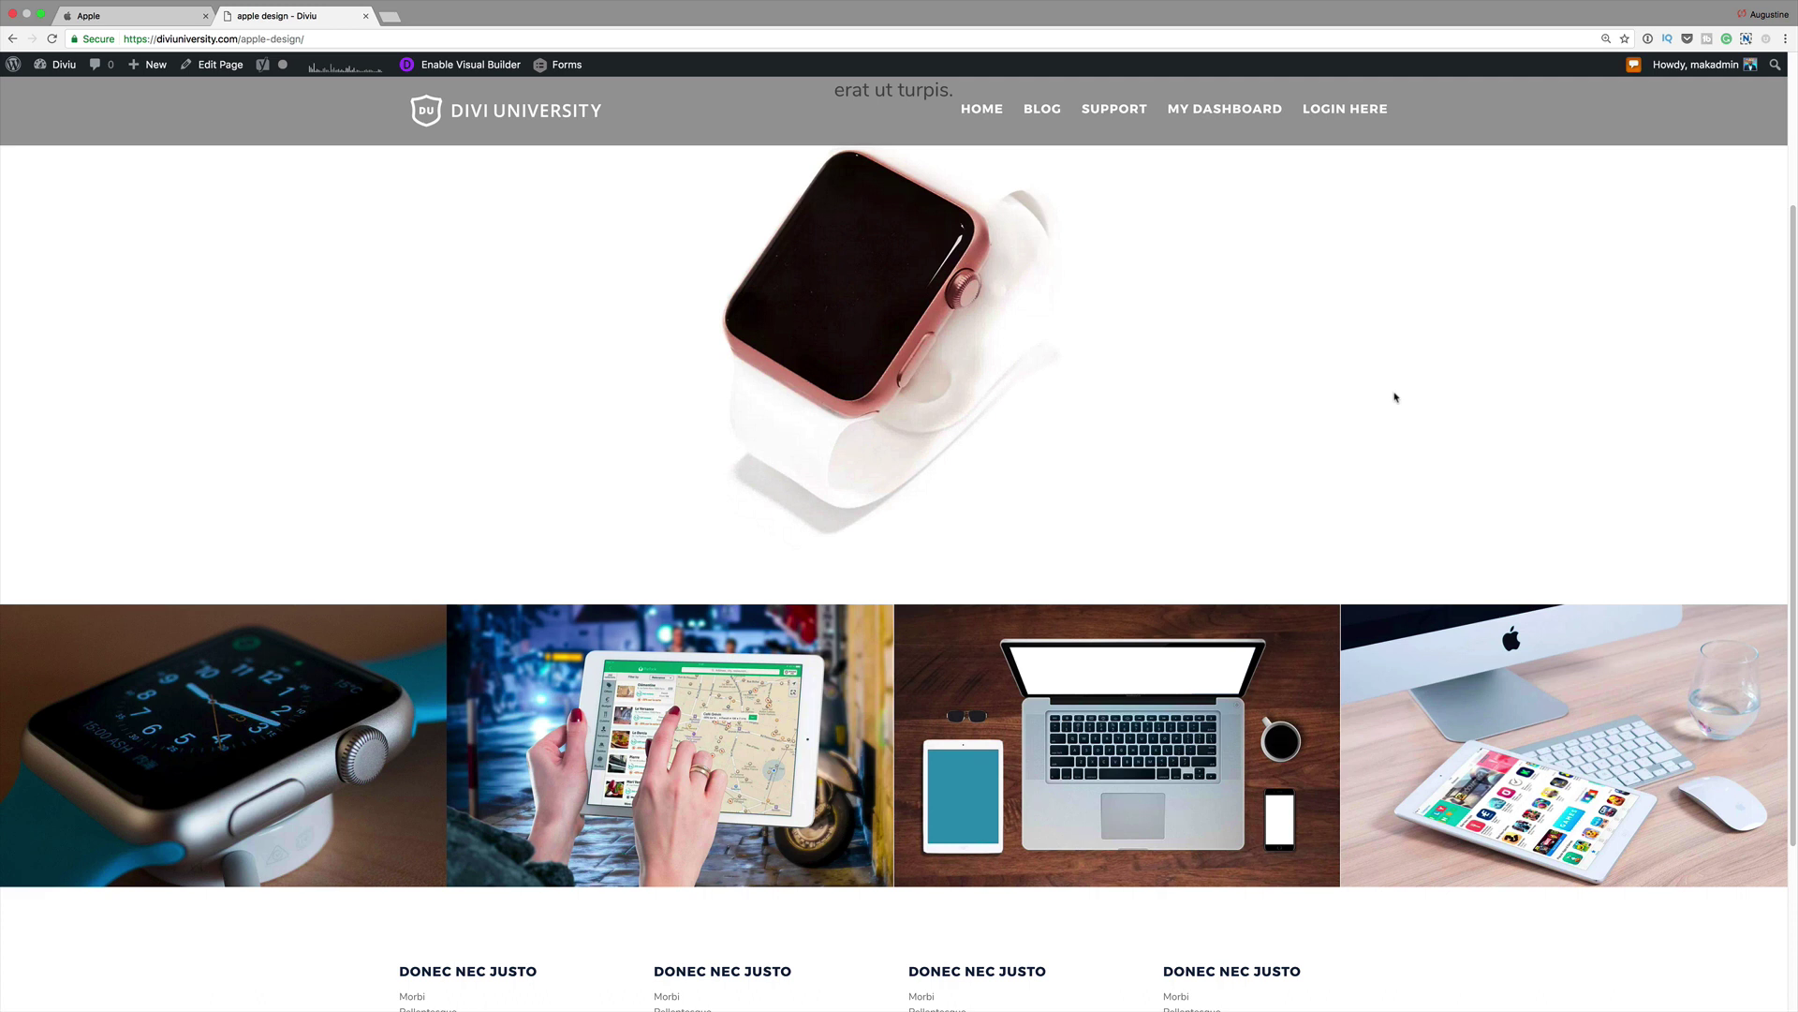
scroll(1395, 397, up, 5)
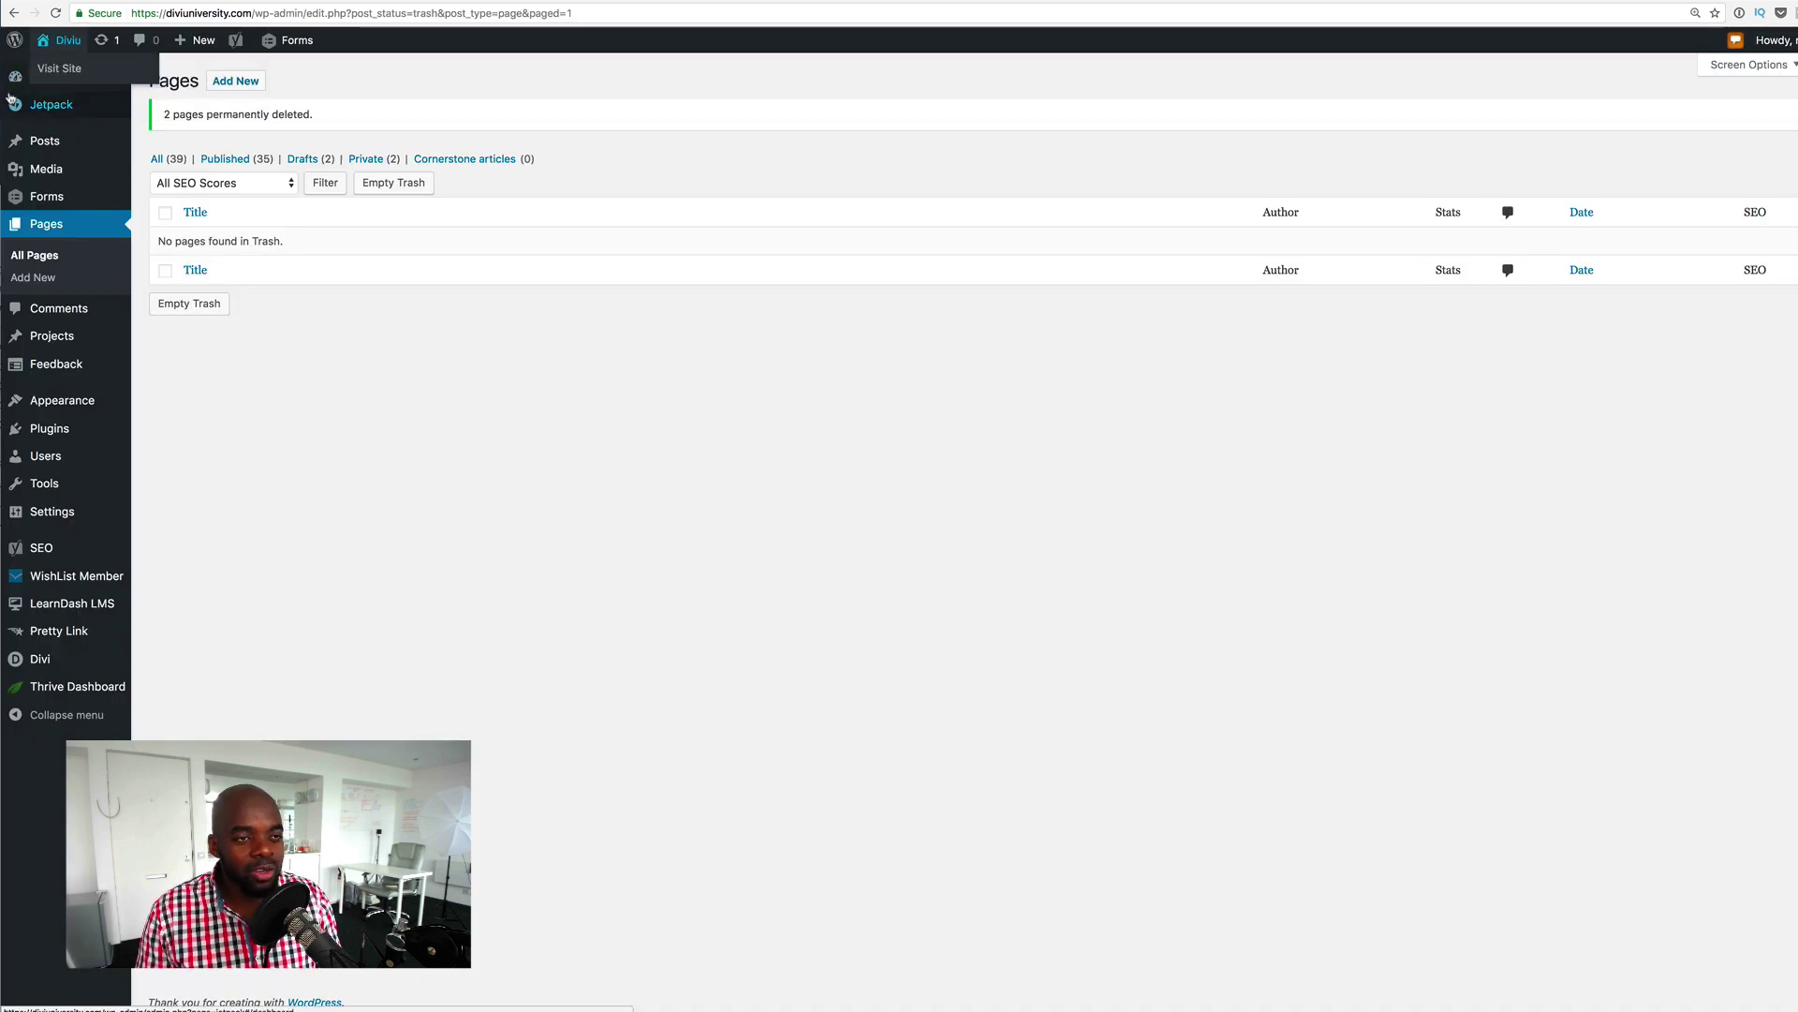
Step: Create a new WordPress page titled "apple design" and open it in the Divi Visual Builder
mouse_move(9, 97)
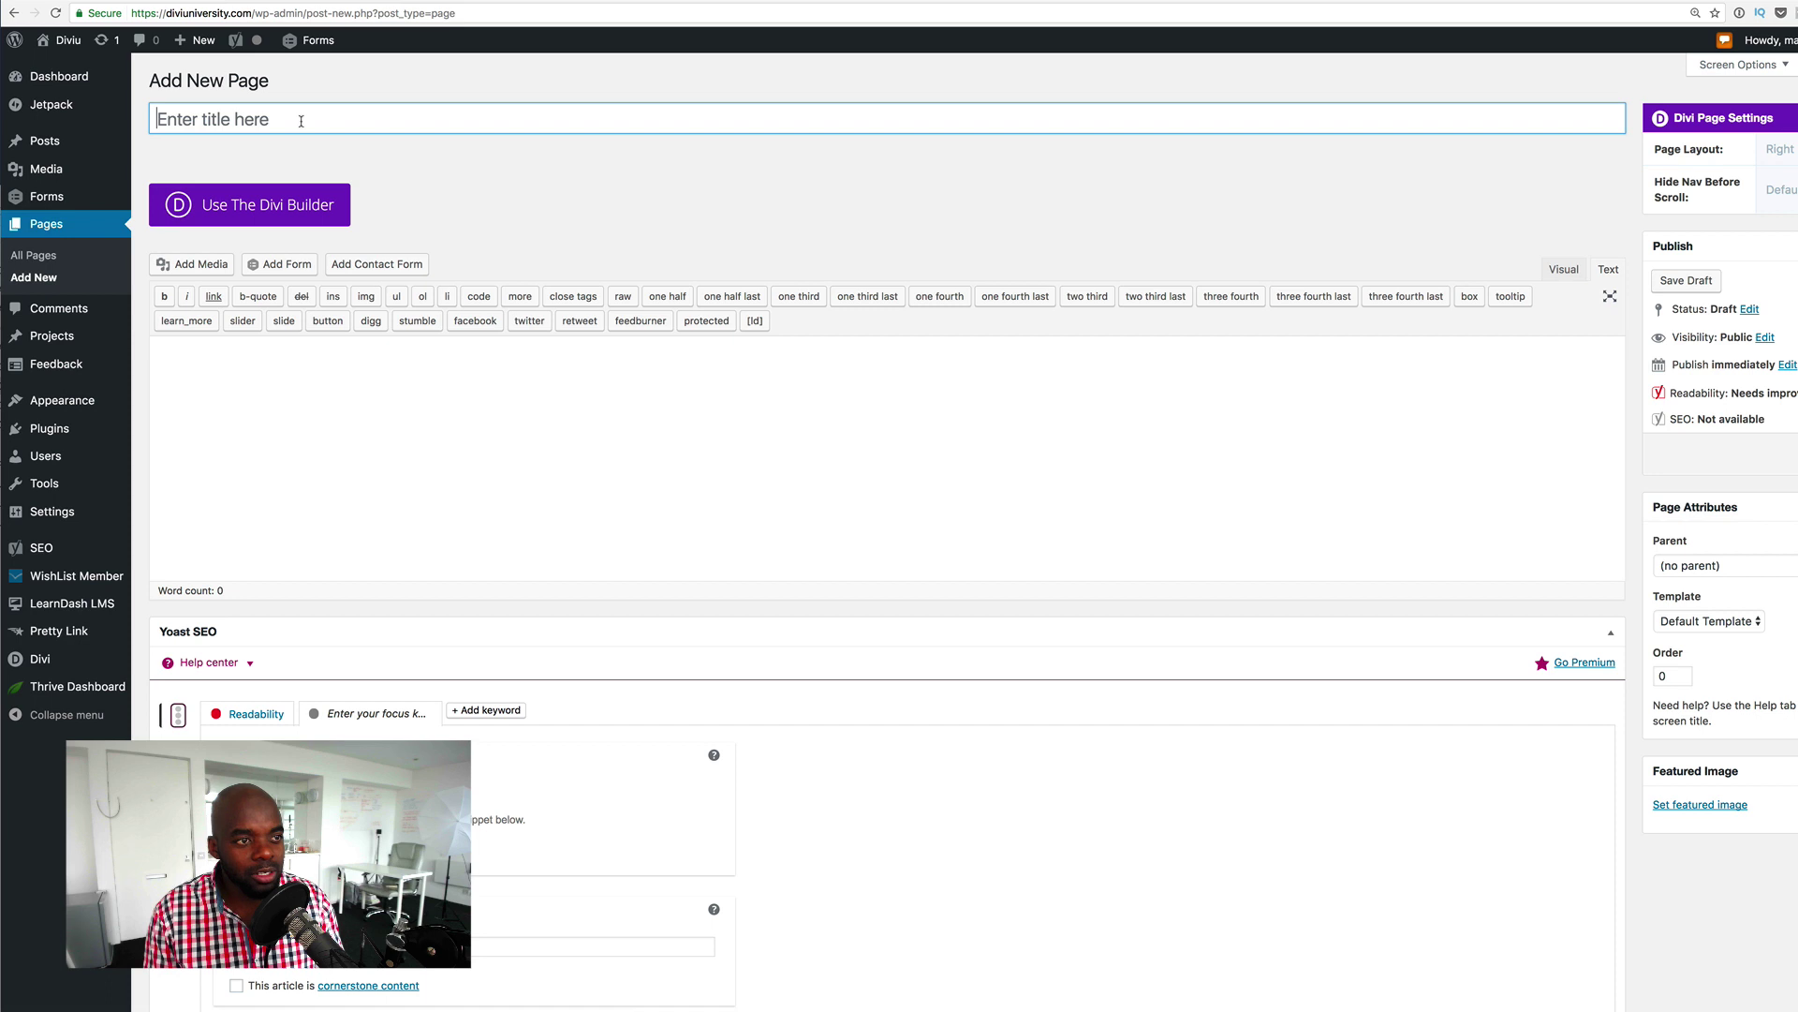
text(apple design)
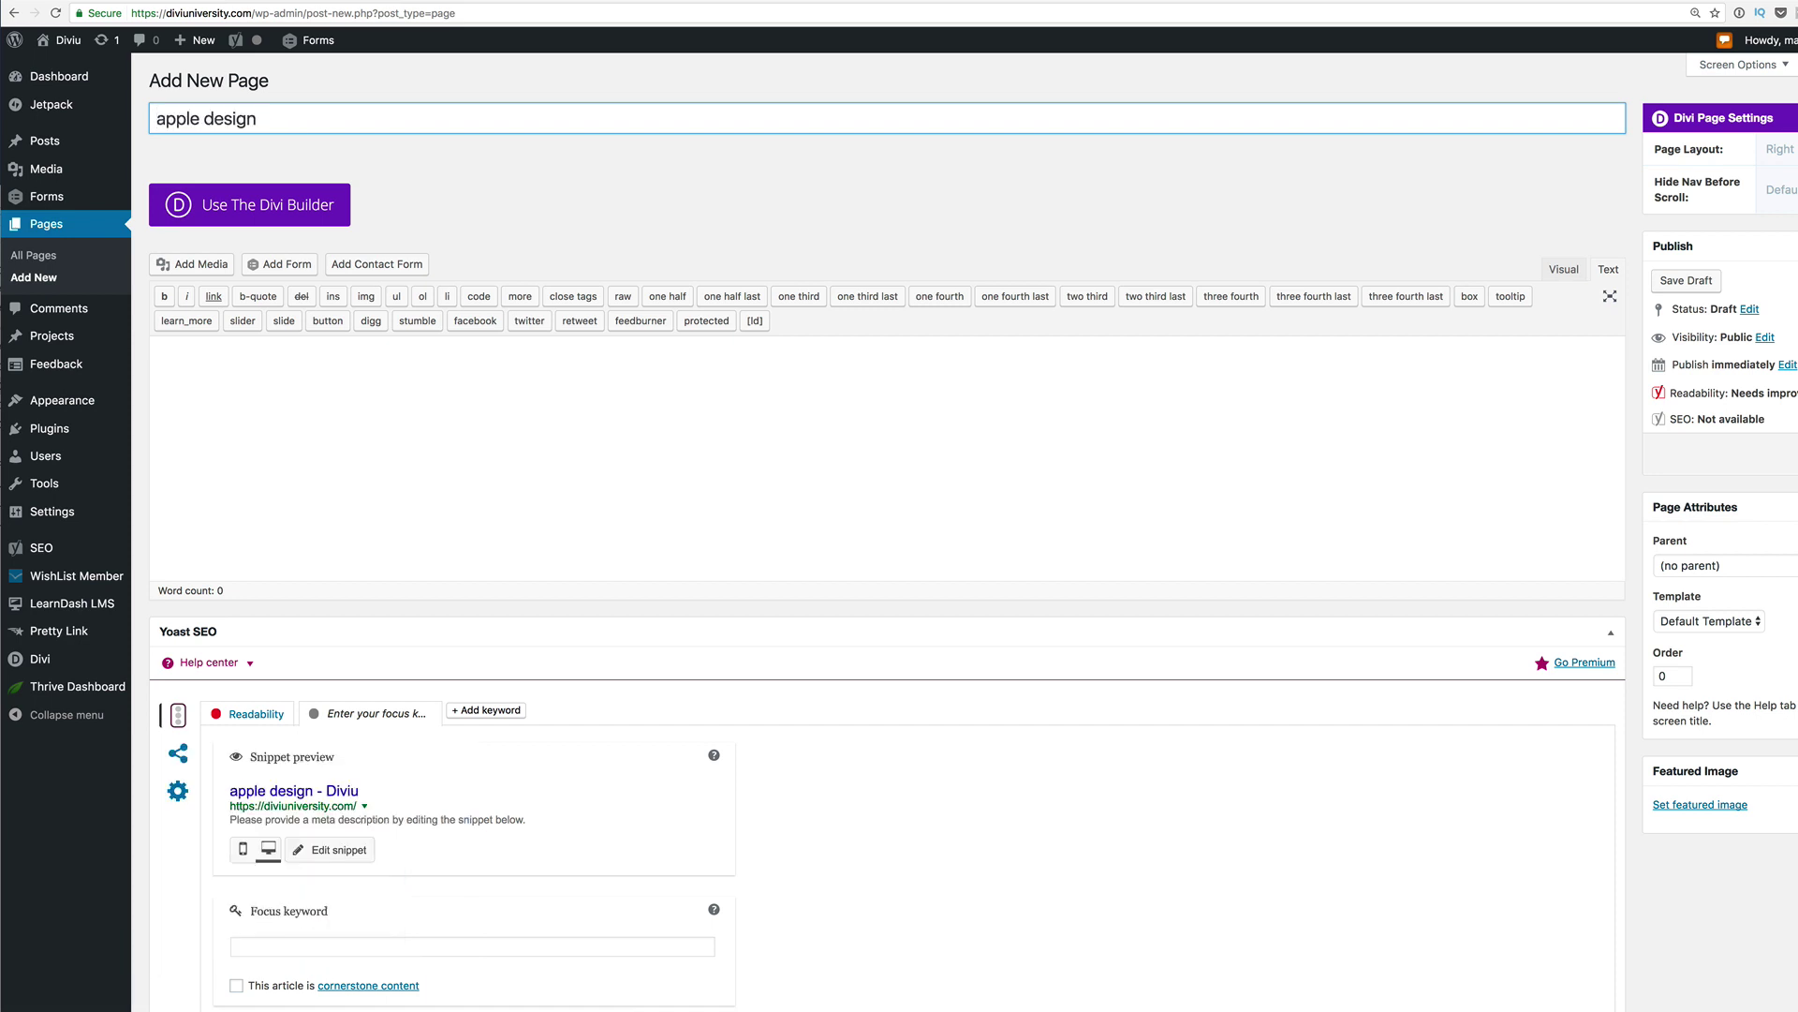
click(262, 204)
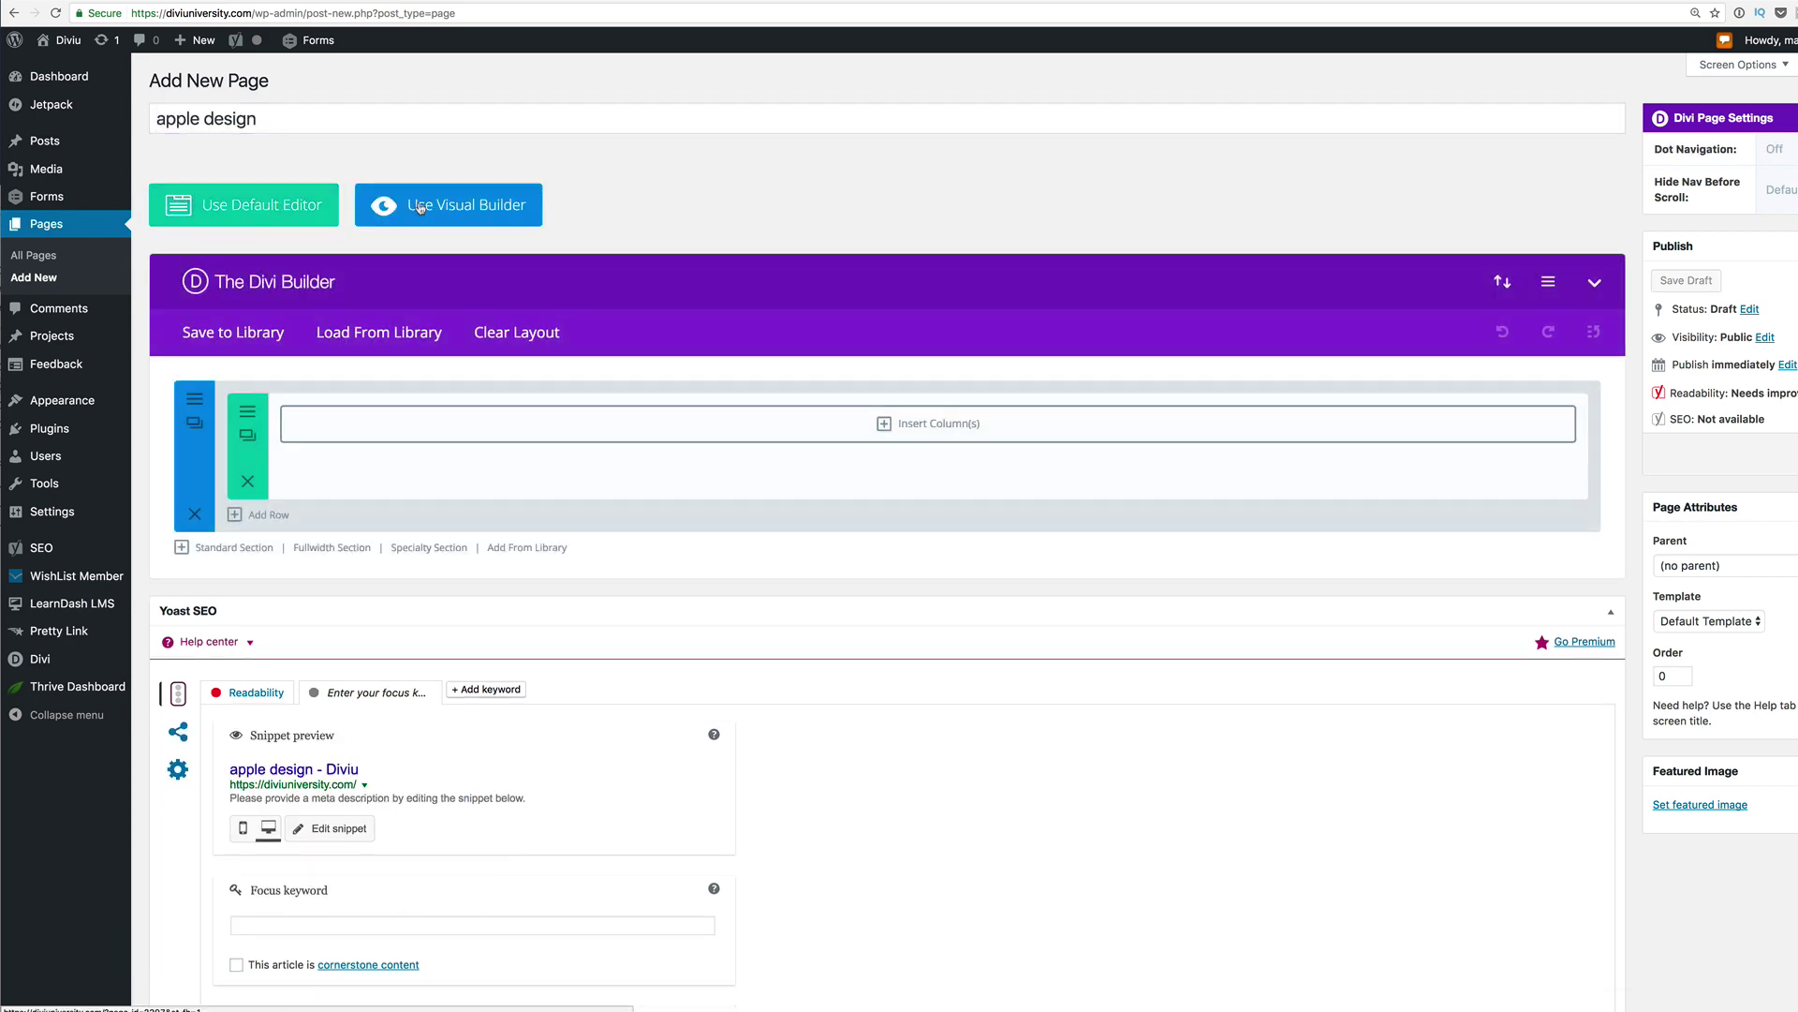
click(497, 208)
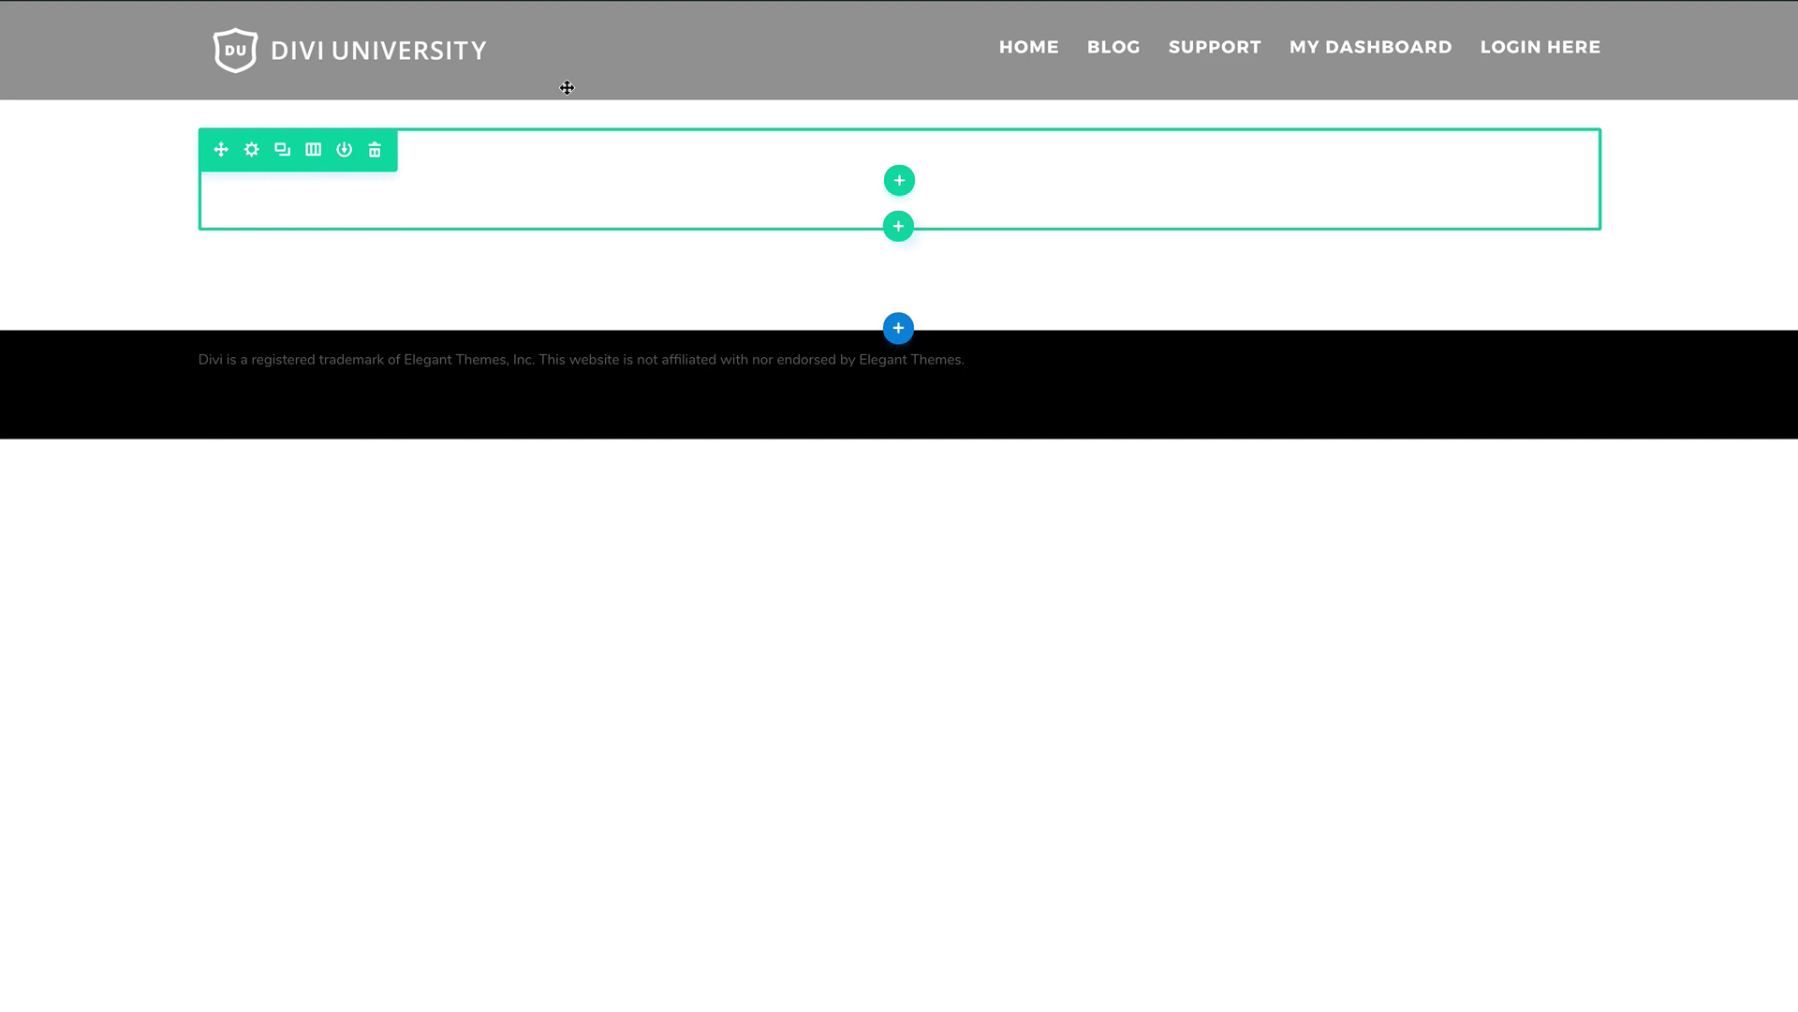
Step: Give the empty row a single full-width column and insert a Text module in it
click(900, 182)
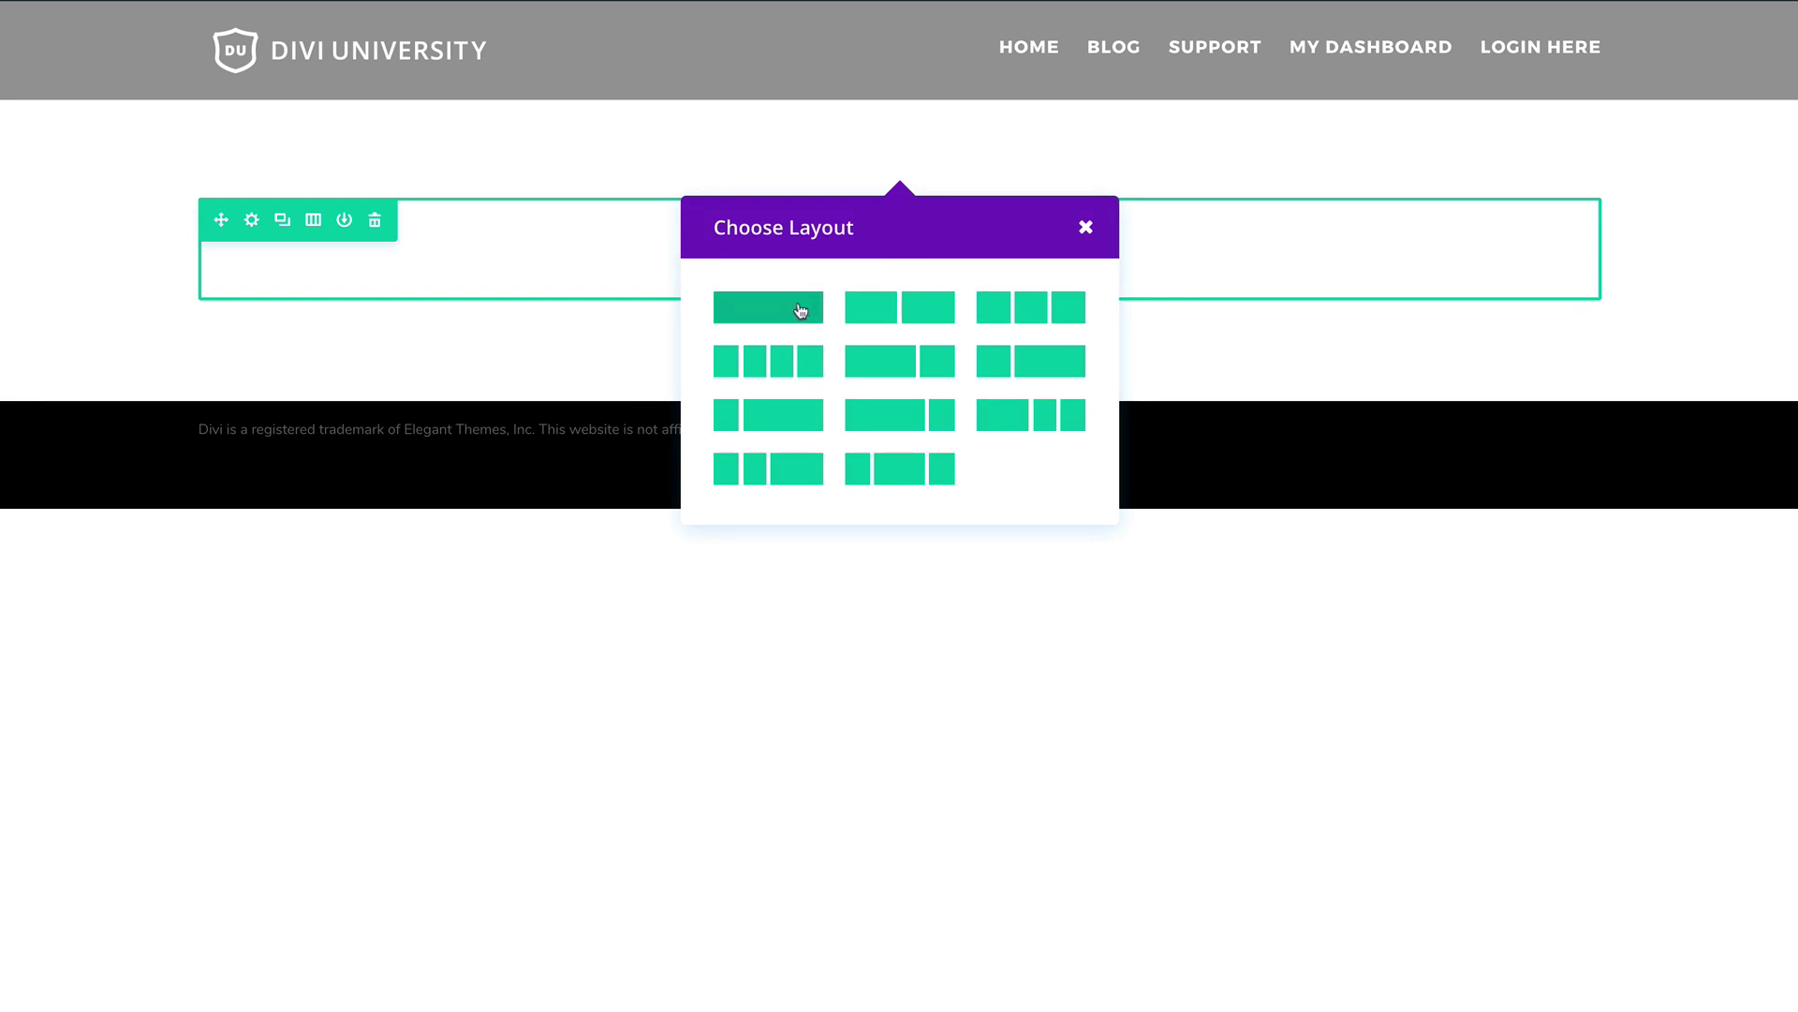
click(800, 310)
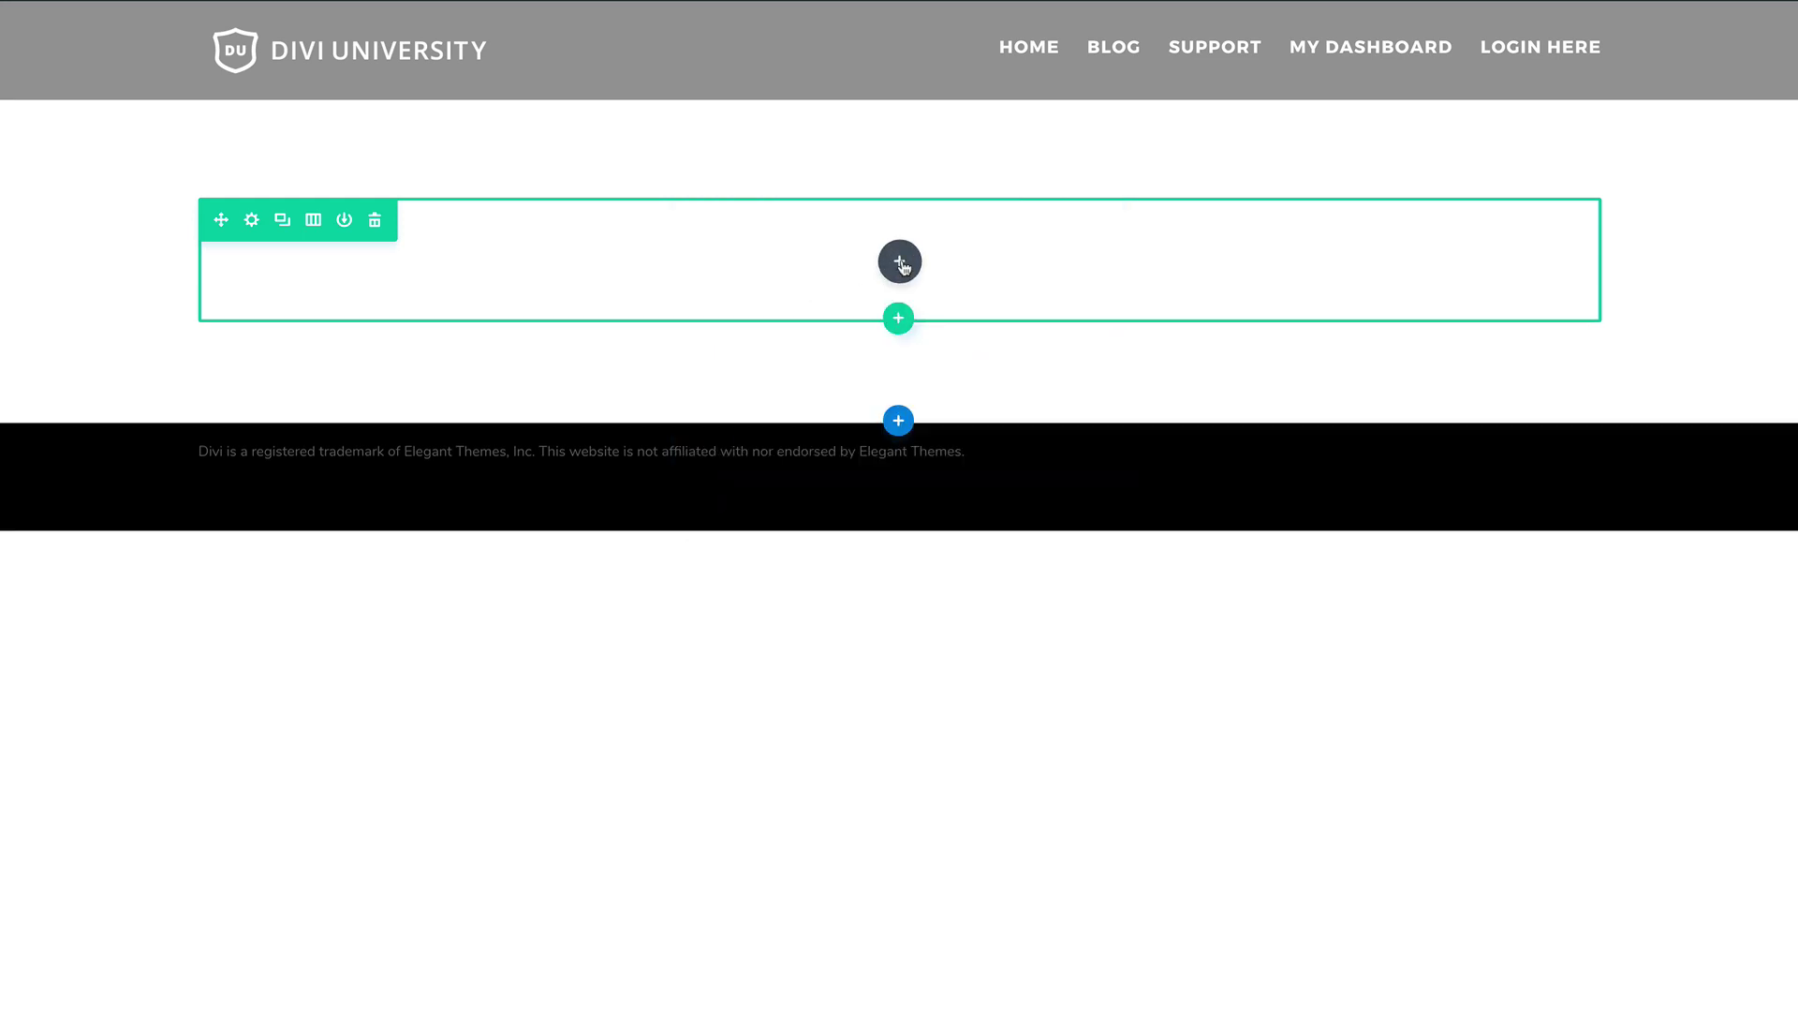
click(901, 263)
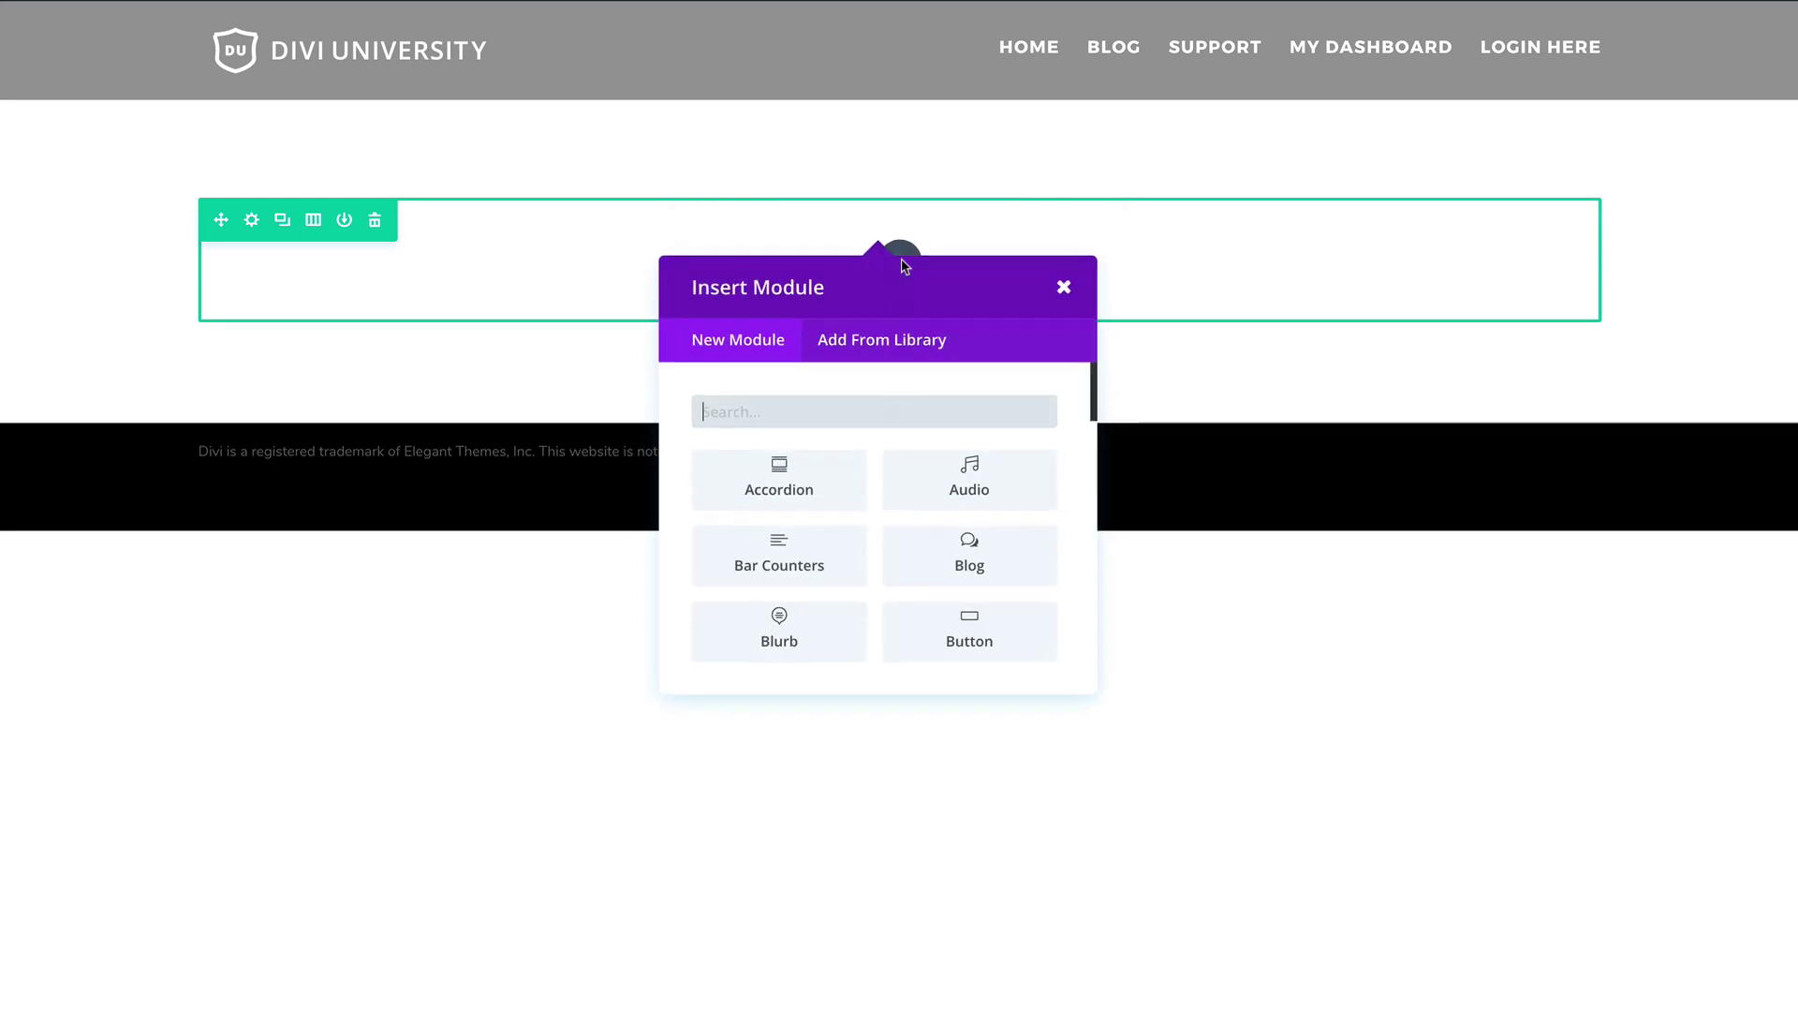
text(text)
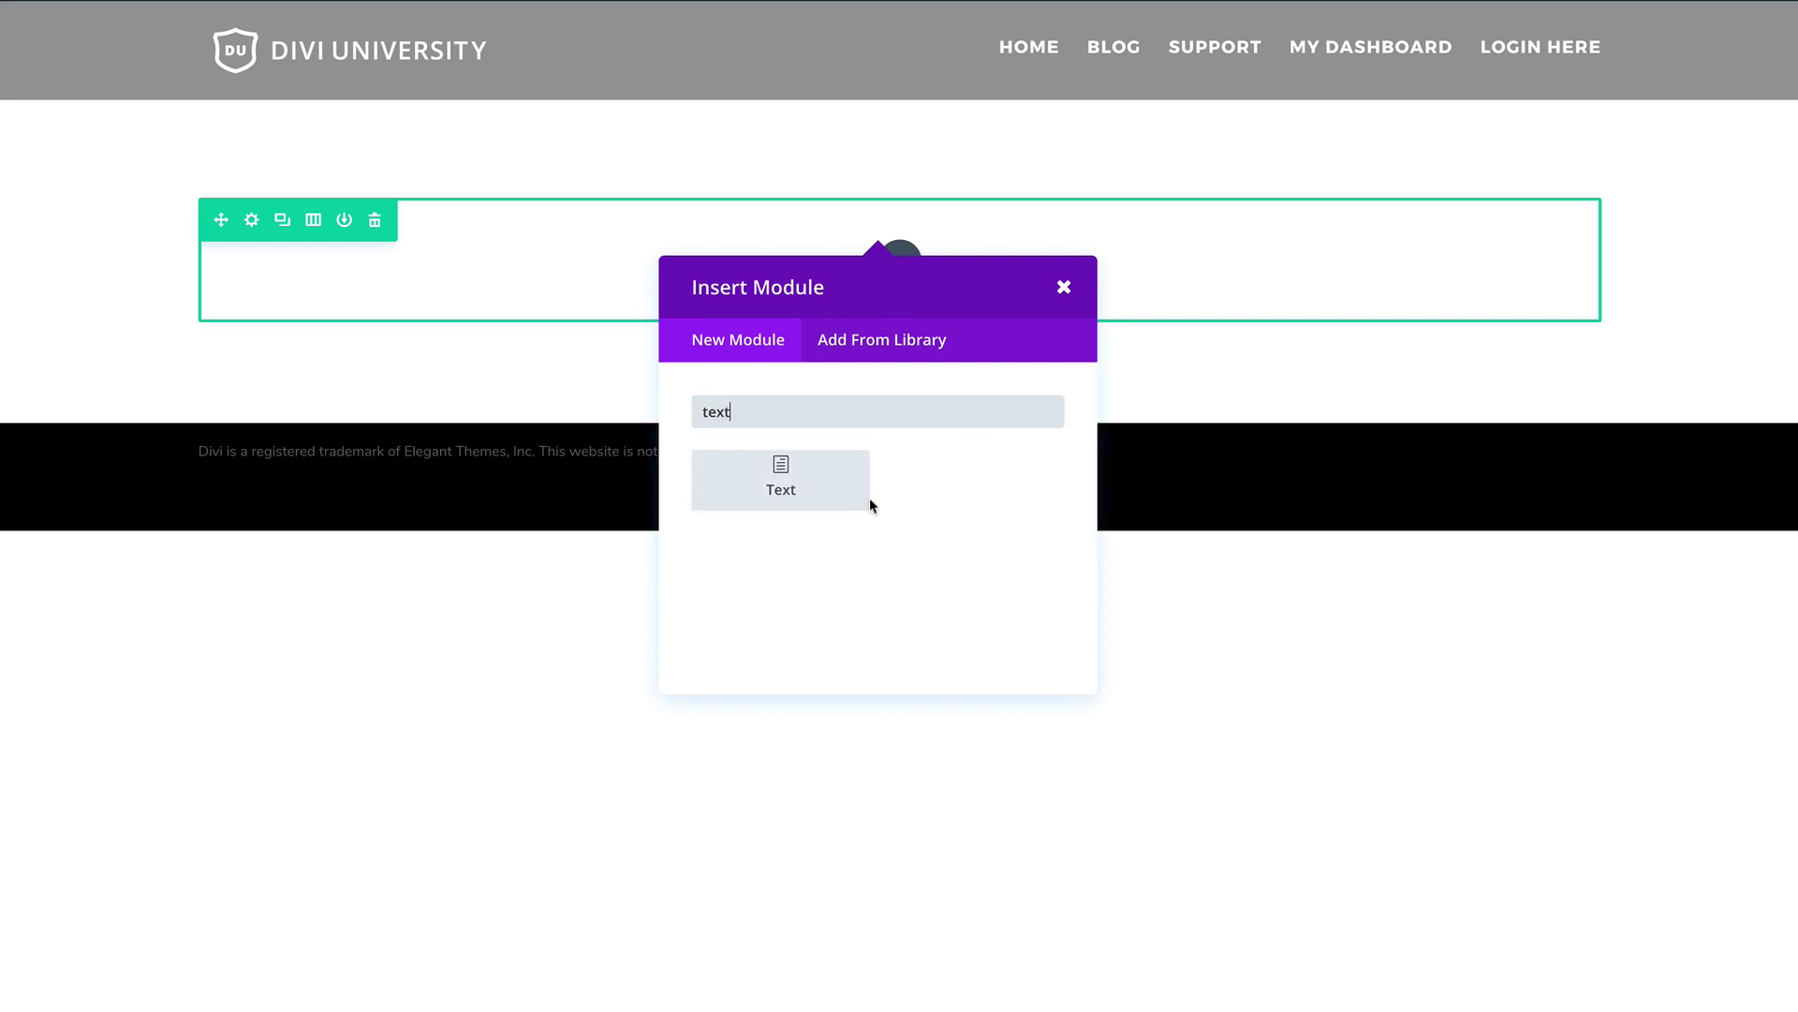
click(783, 469)
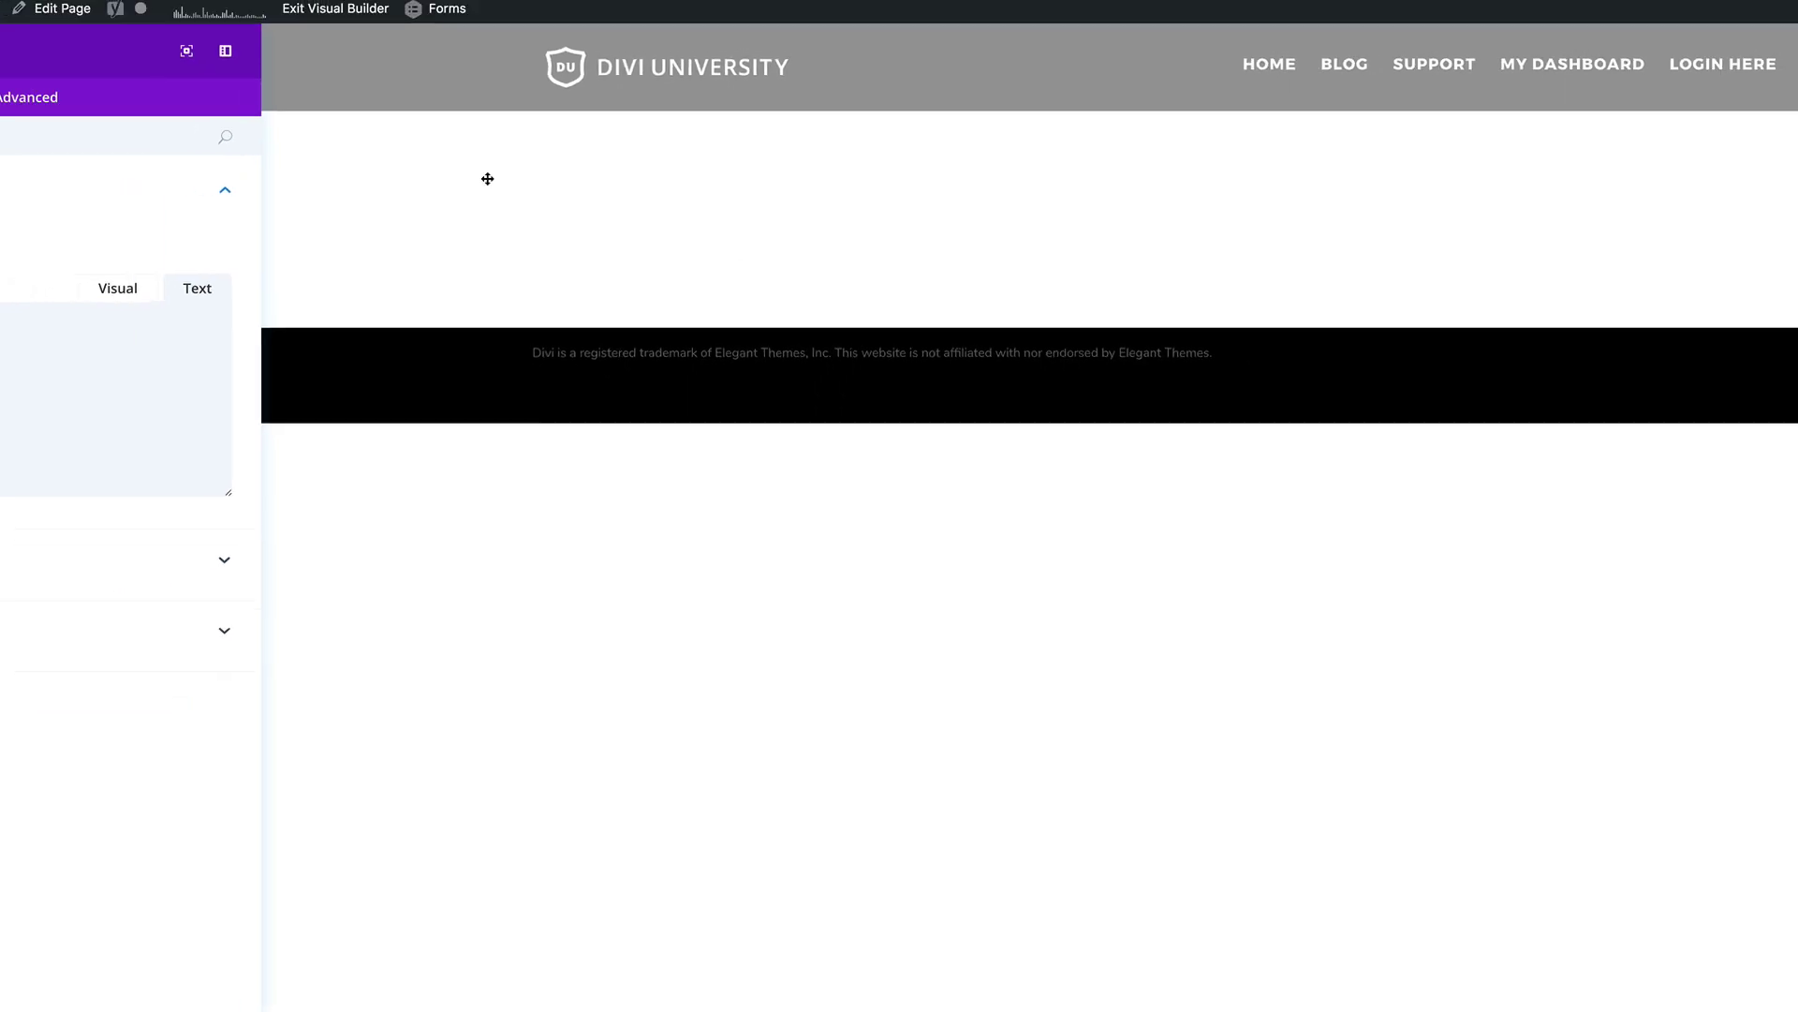
Step: Copy the words "Lorem ipsum" from lorem2.com into the Text module's content
key(super+t)
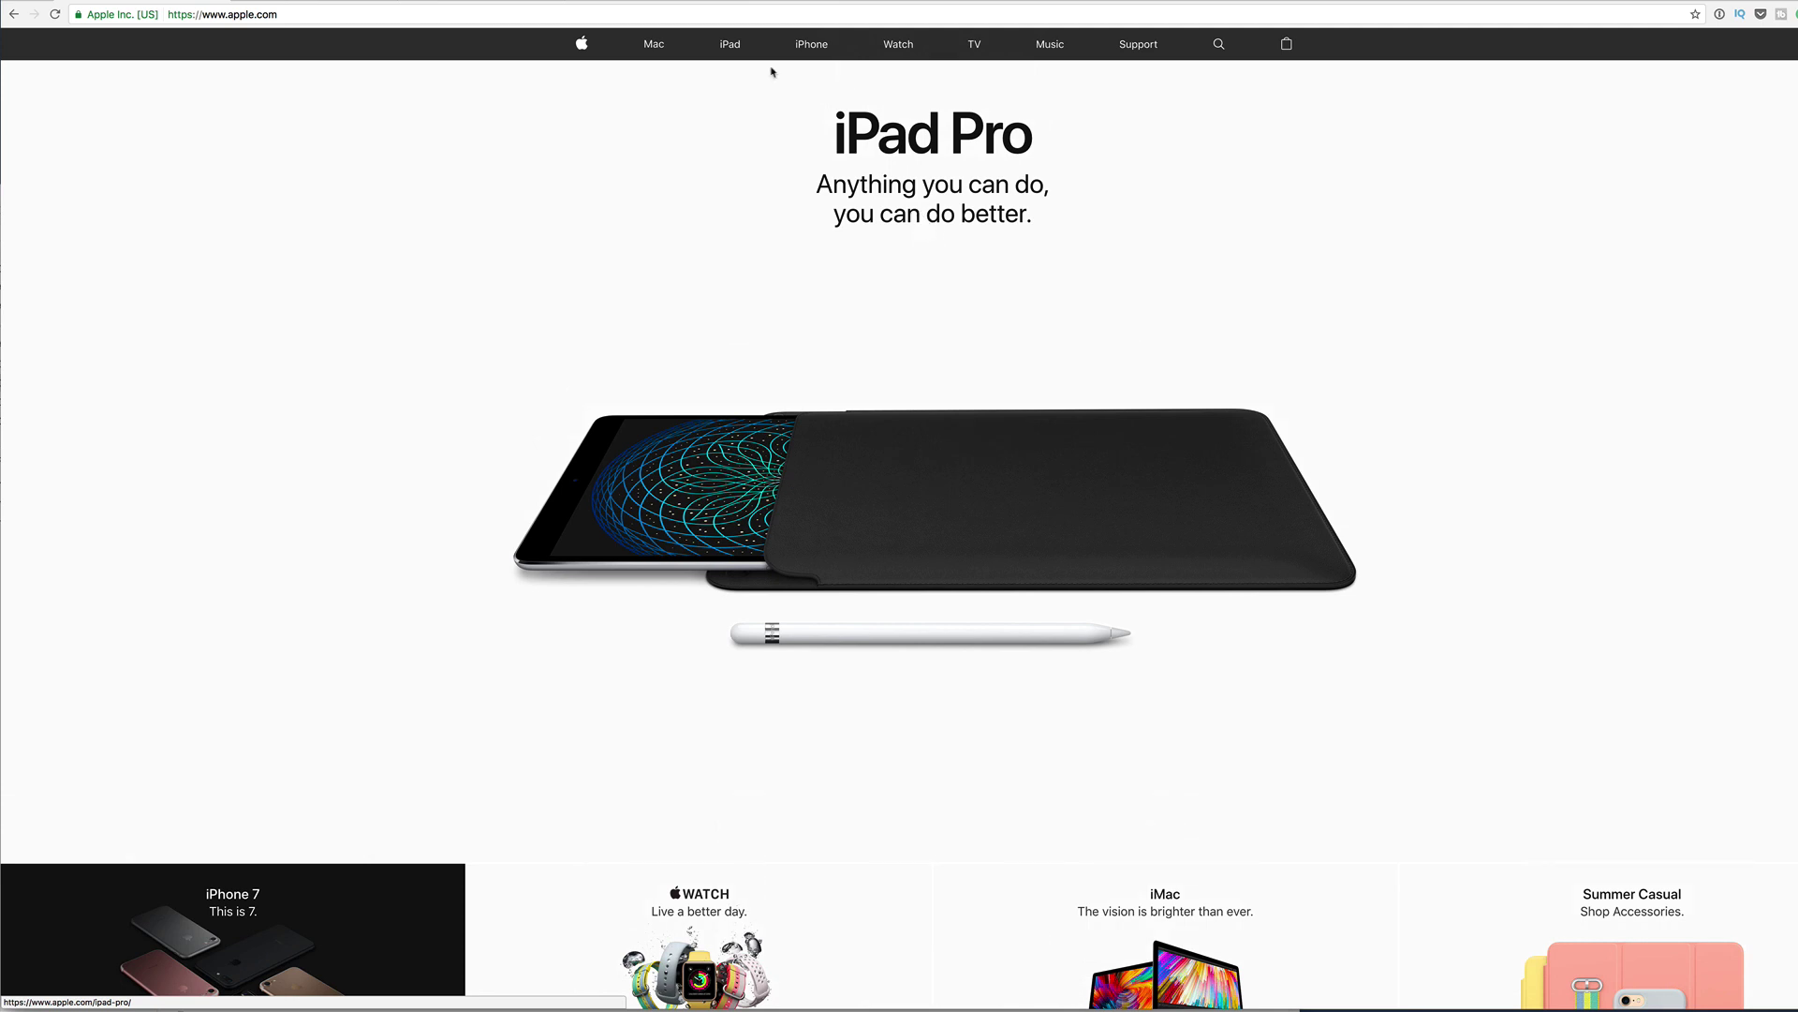
key(super+t)
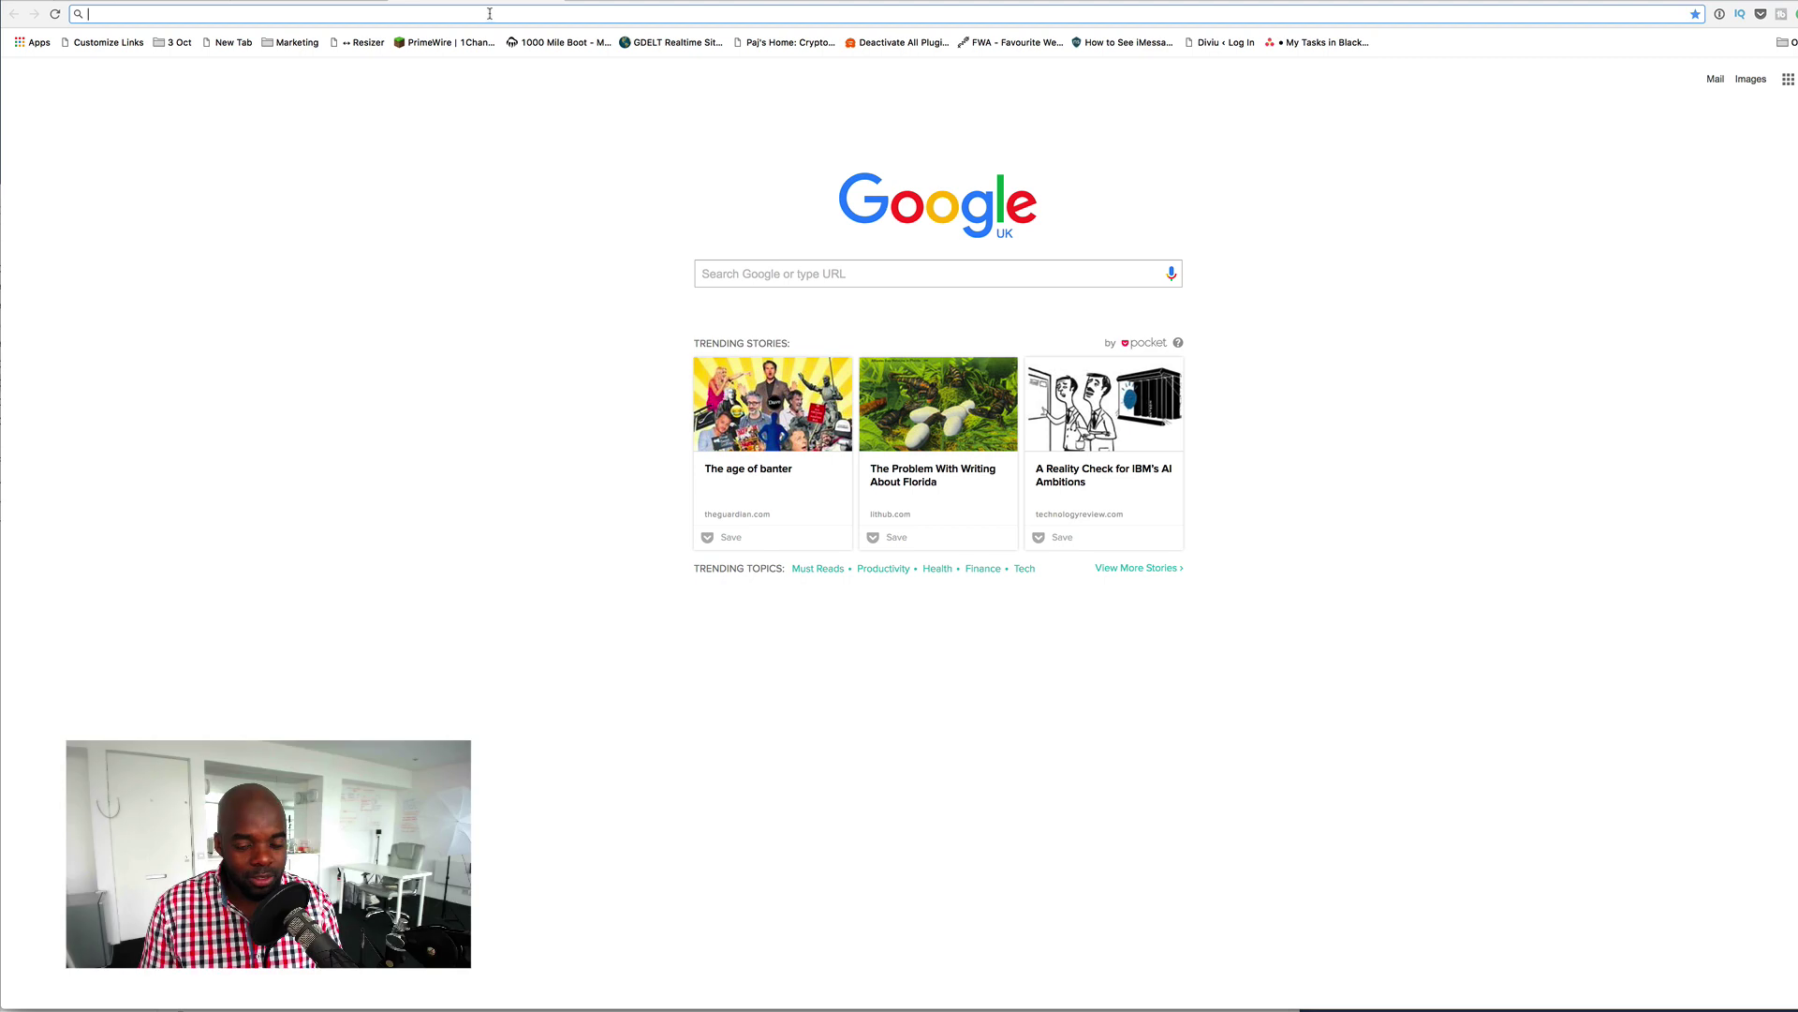
text(lore)
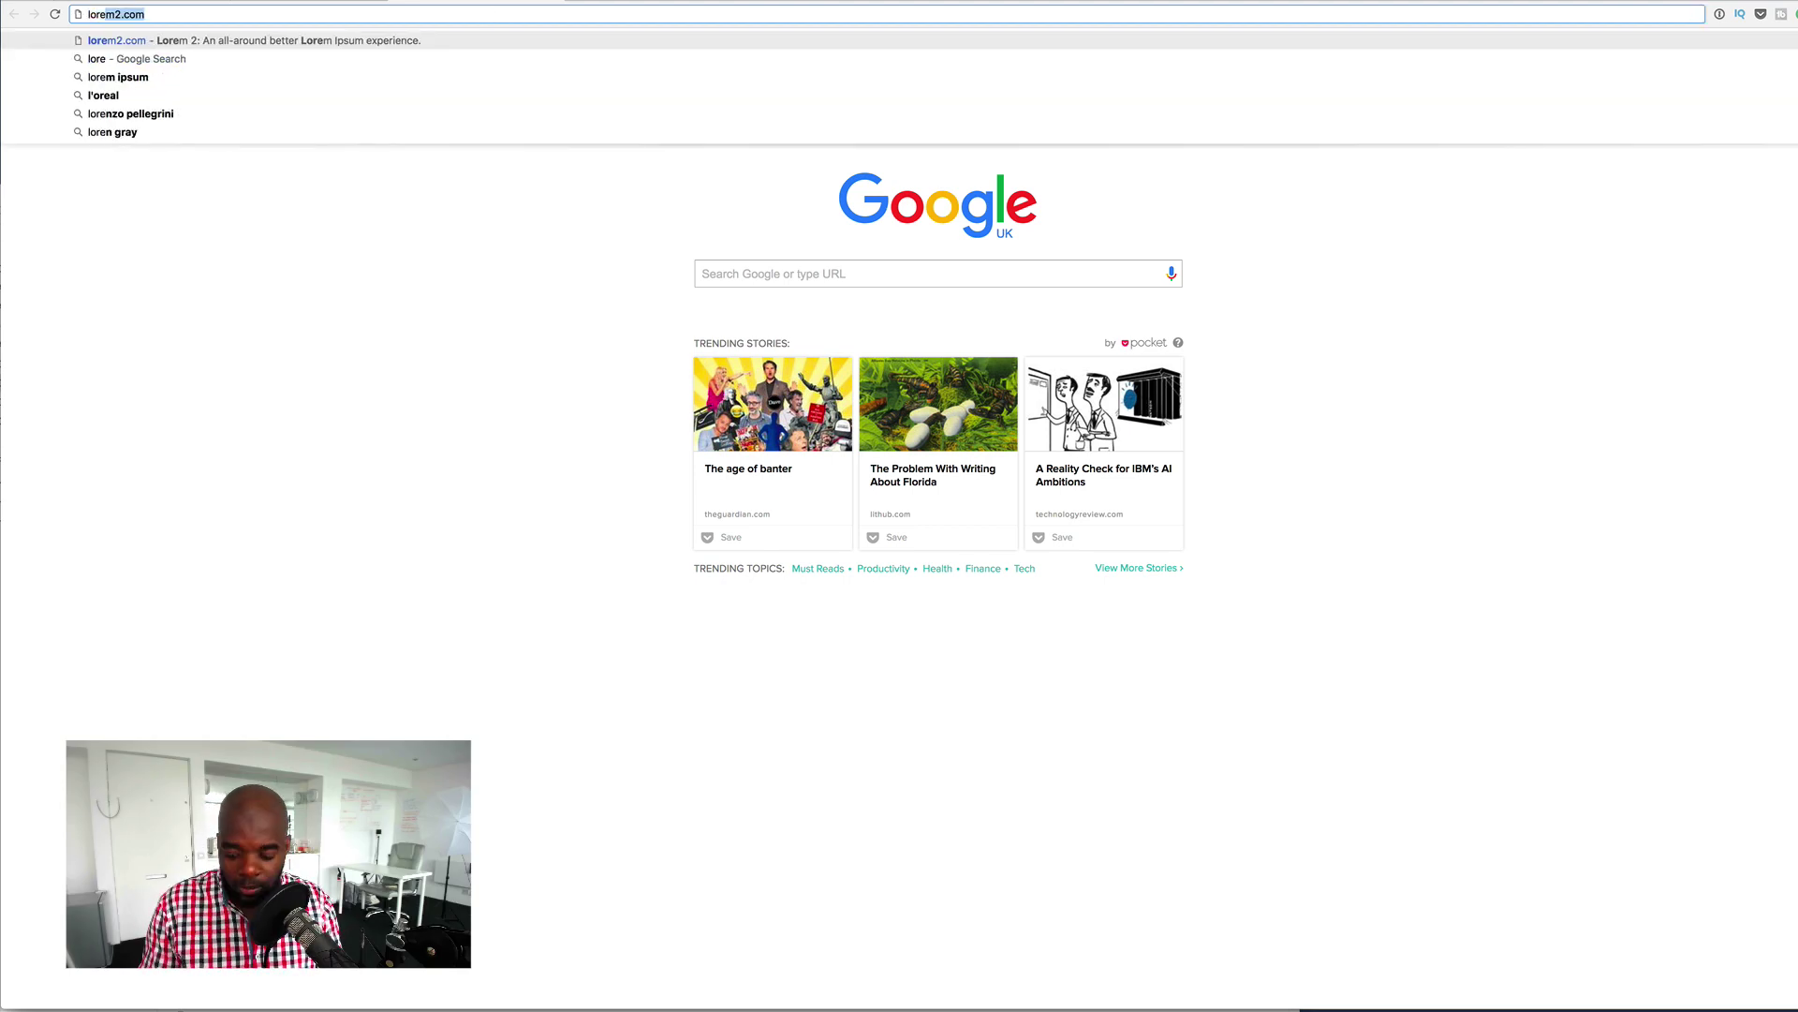
key(Return)
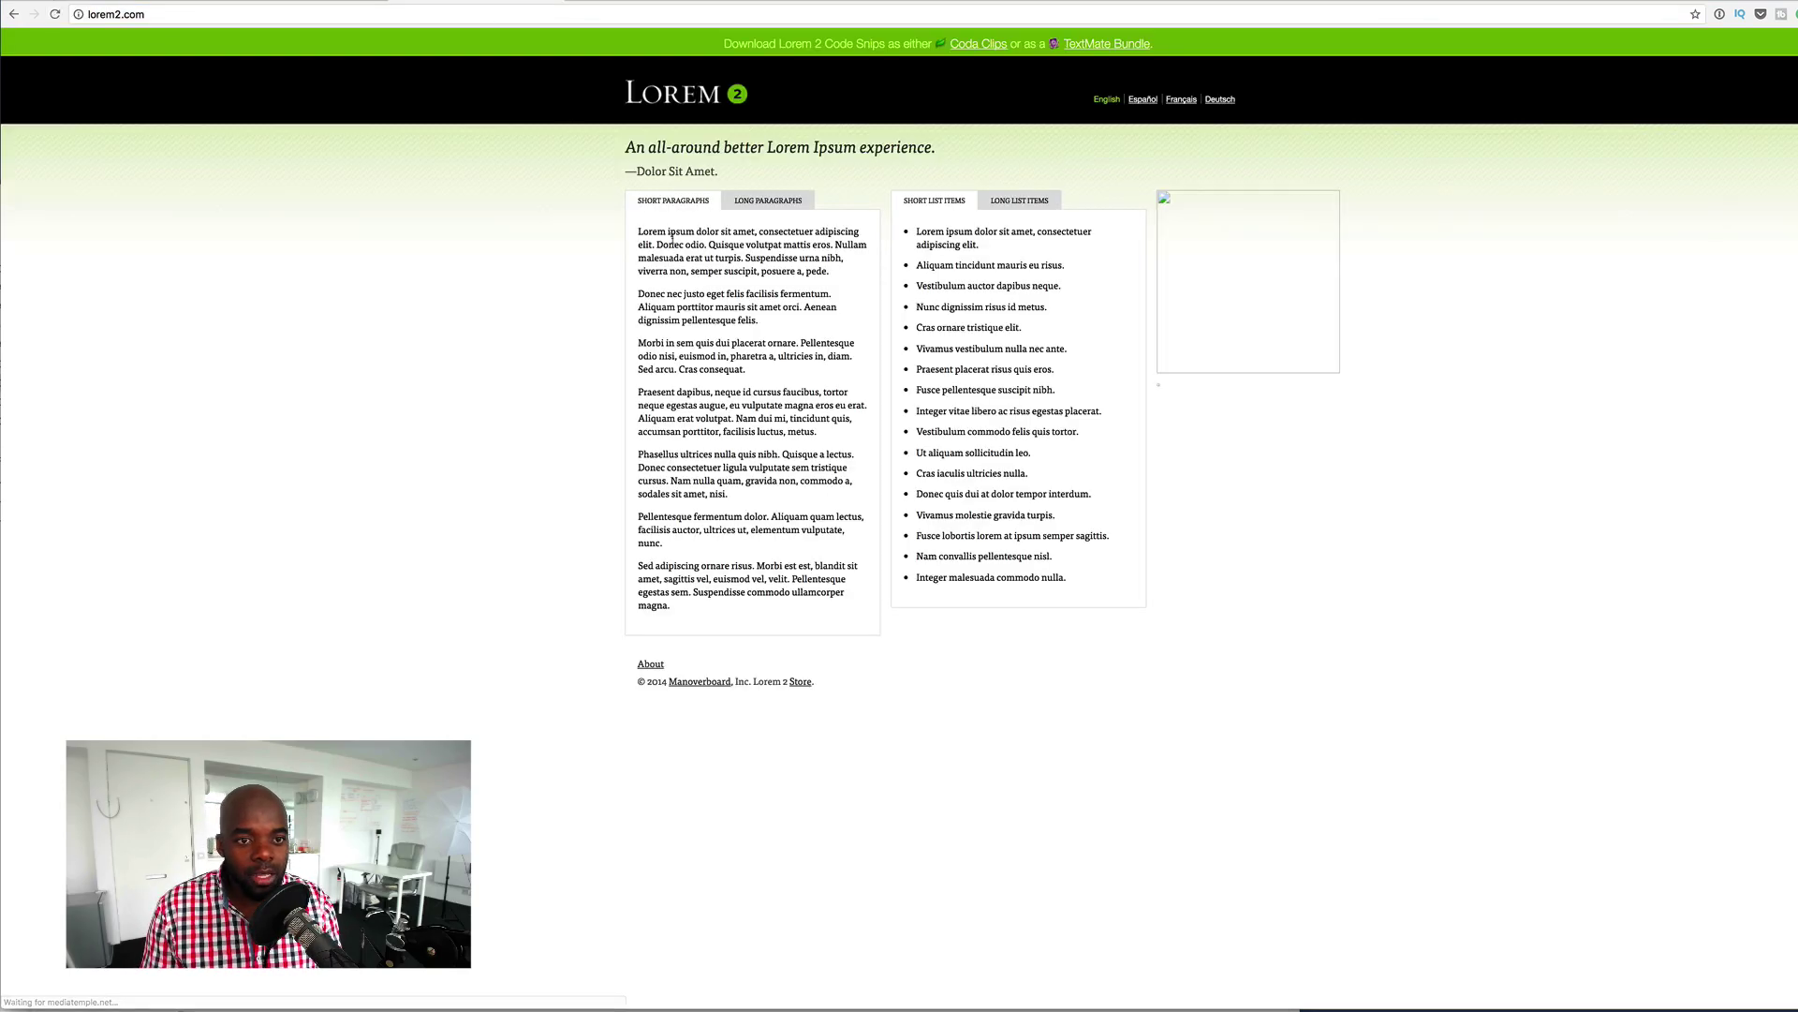
drag(691, 229, 638, 230)
key(super+c)
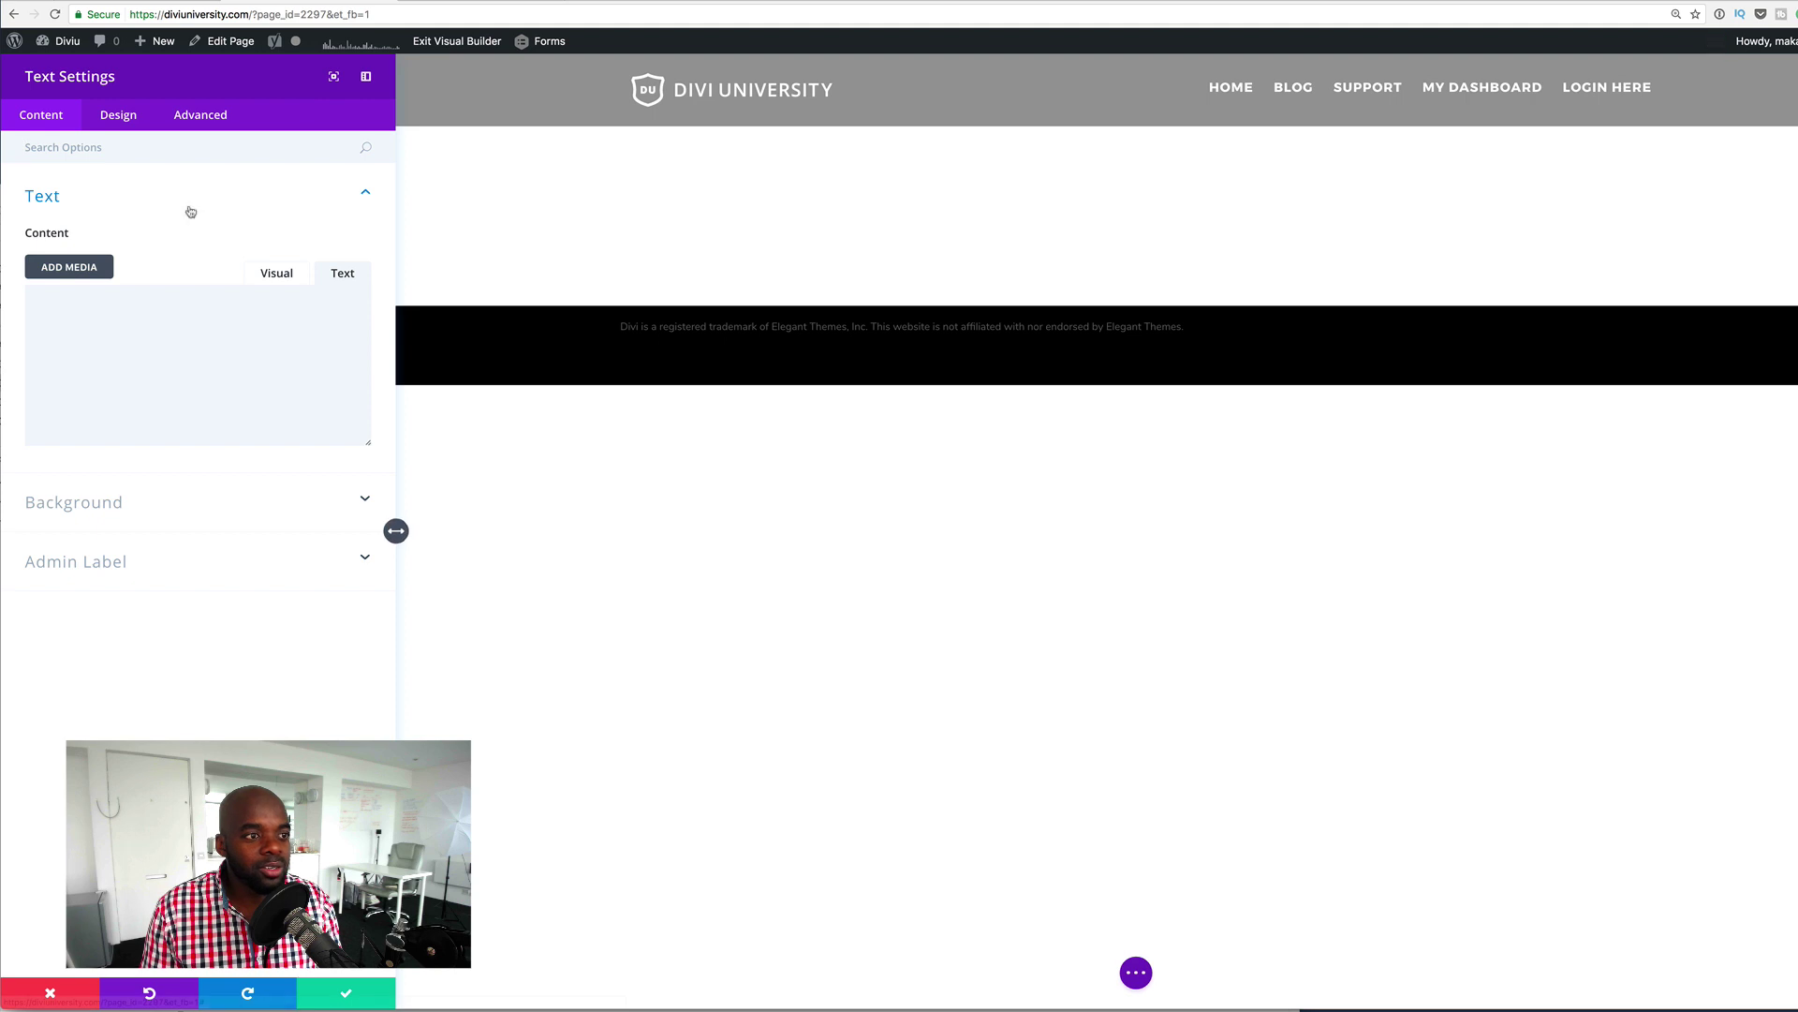
click(144, 300)
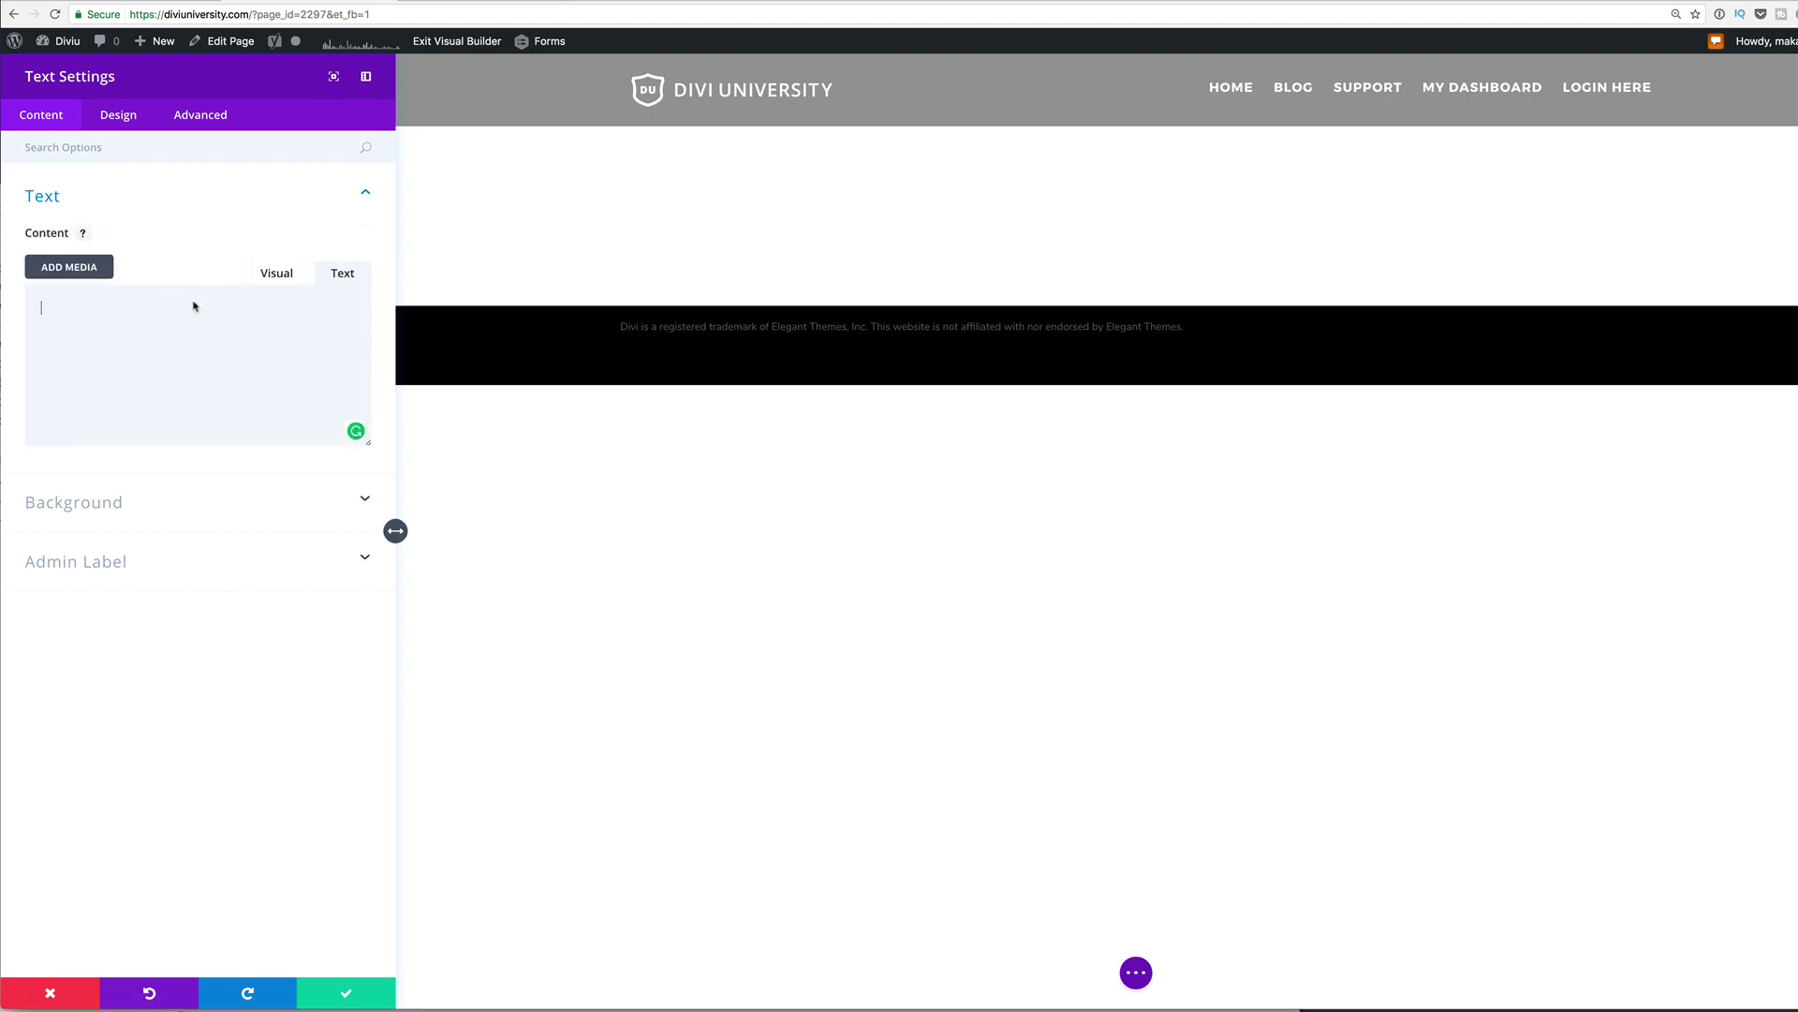
key(super+v)
Step: Copy "Quisque volutpat mattis eros. Nullam malesuada erat ut turpis." from lorem2.com into the module as a second paragraph
key(ctrl+Tab)
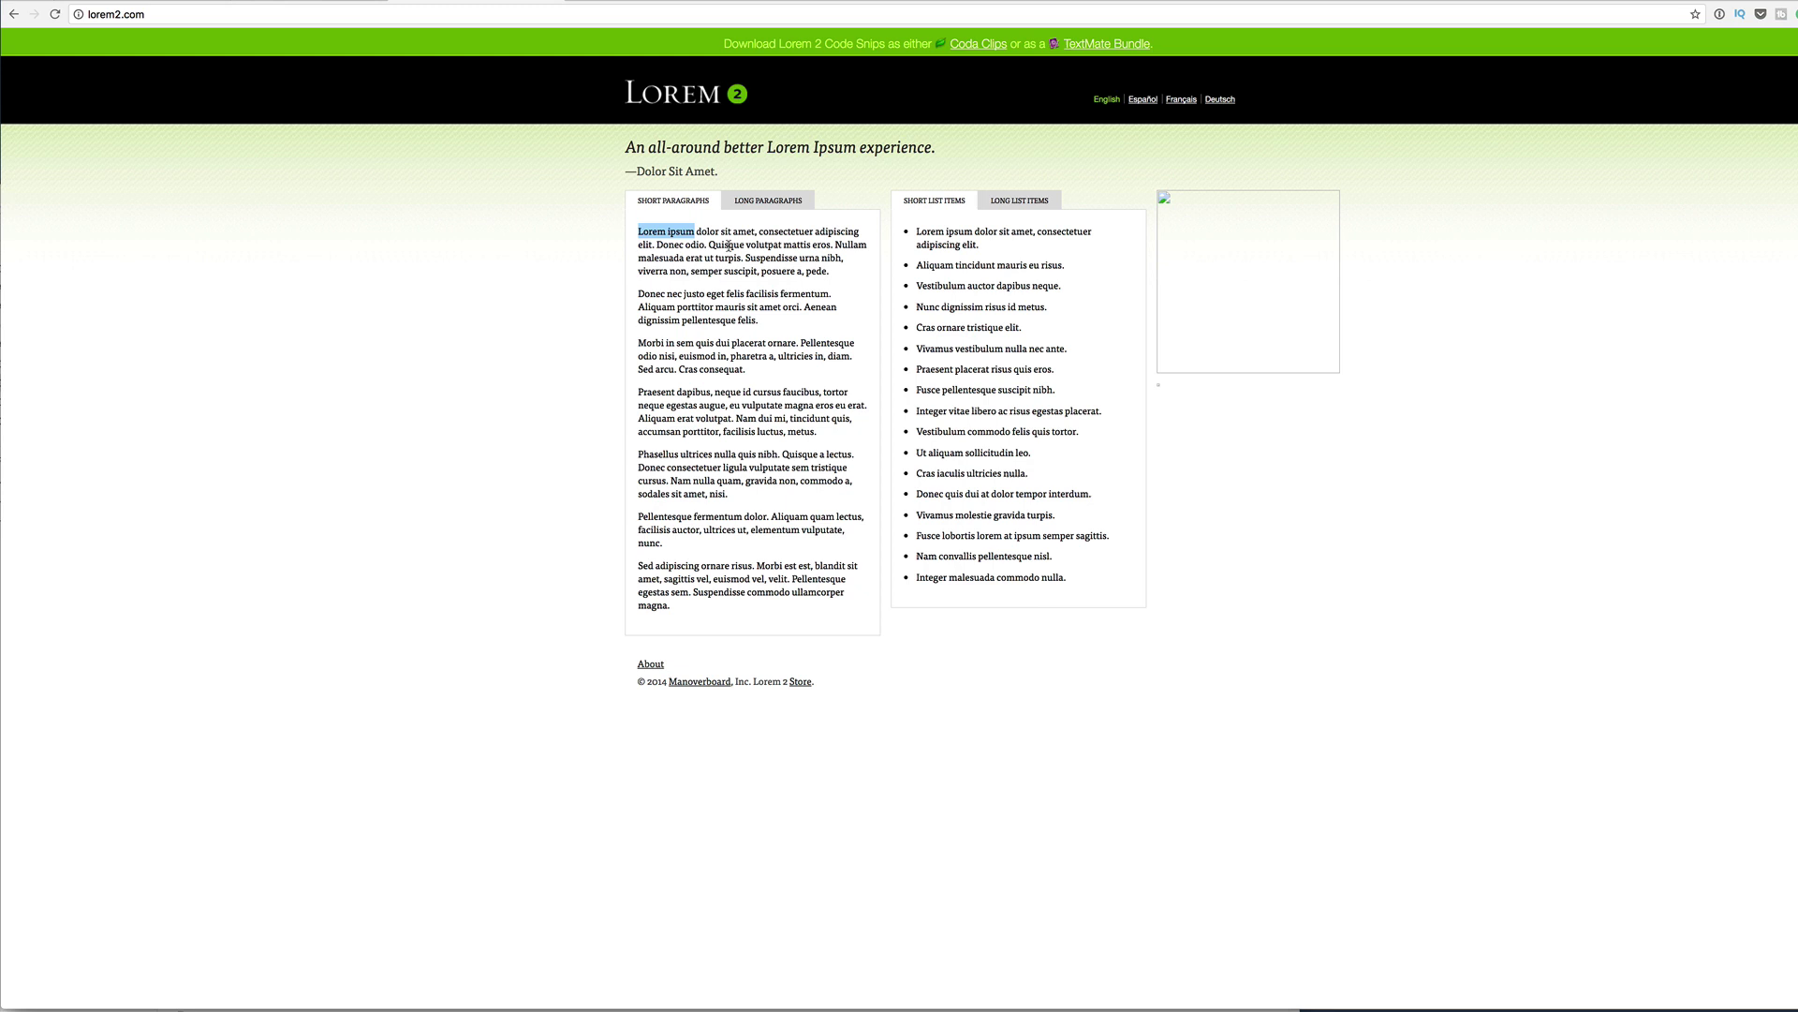
drag(711, 245, 736, 260)
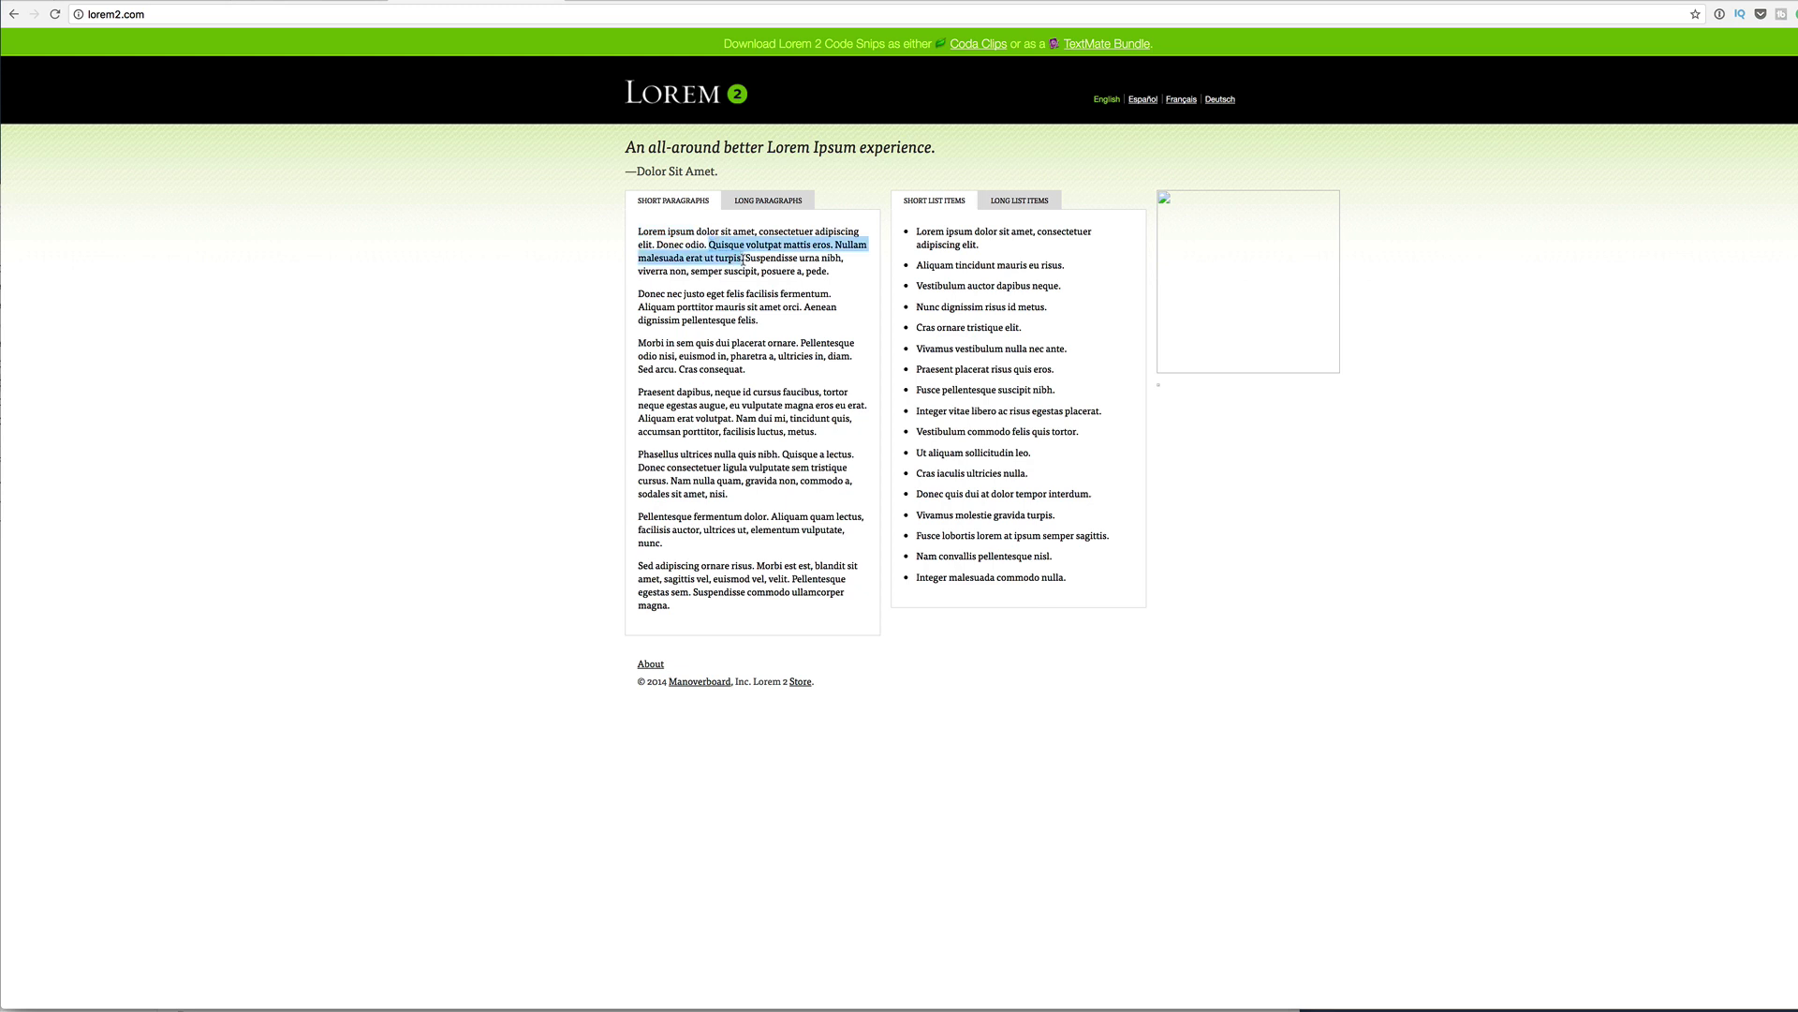
key(ctrl+shift+Tab)
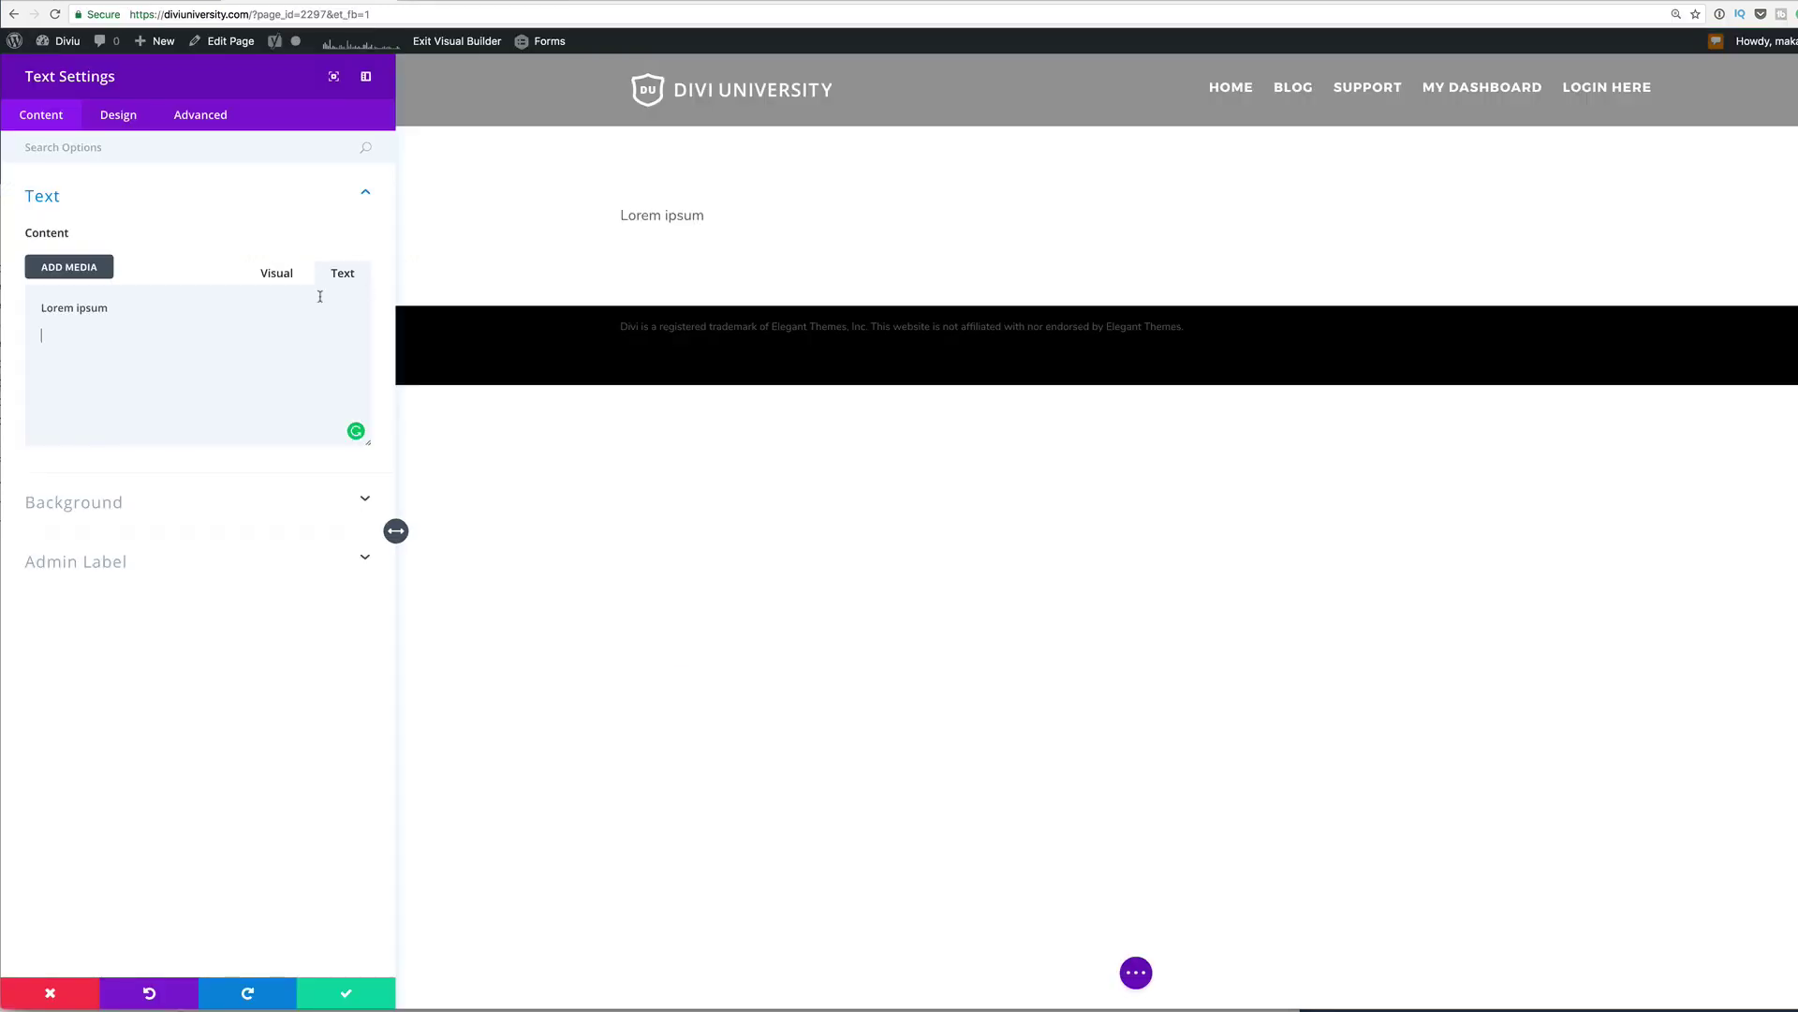
text(Quisque volutpat mattis eros. Nullam malesuada erat ut turpis.)
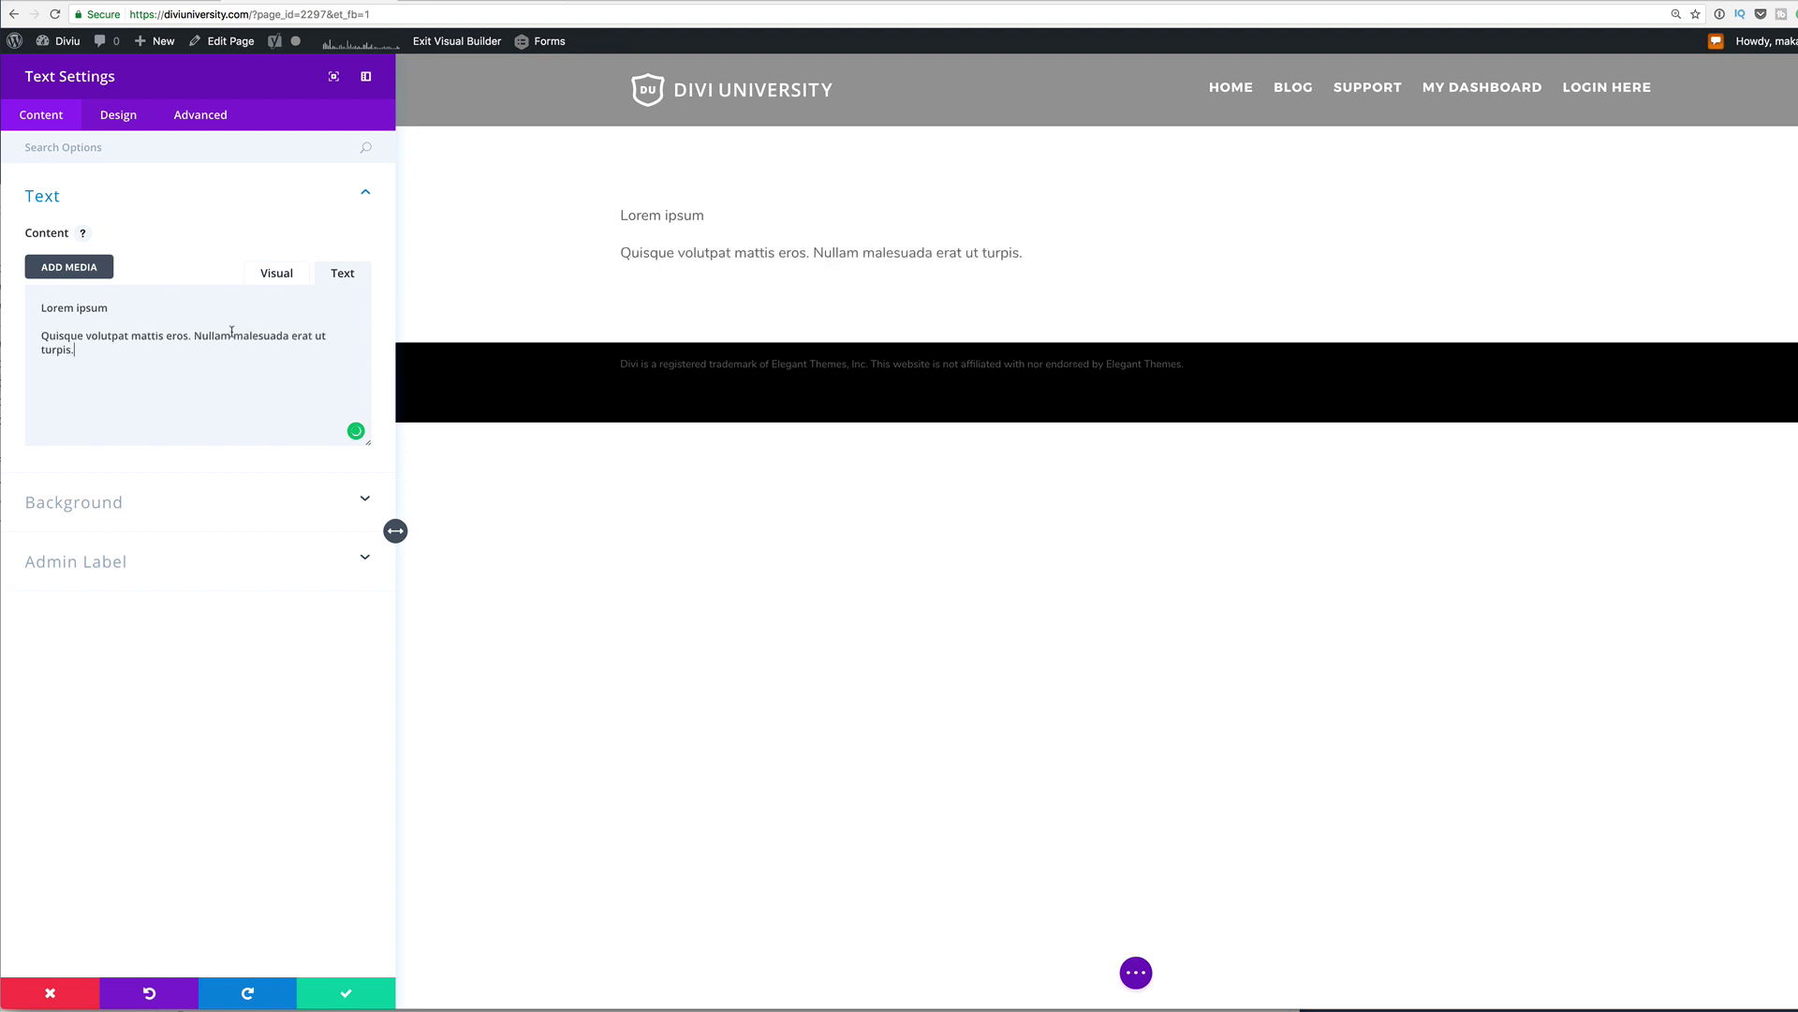
Step: Format the "Lorem ipsum" line of the Text module as Heading 1
click(289, 281)
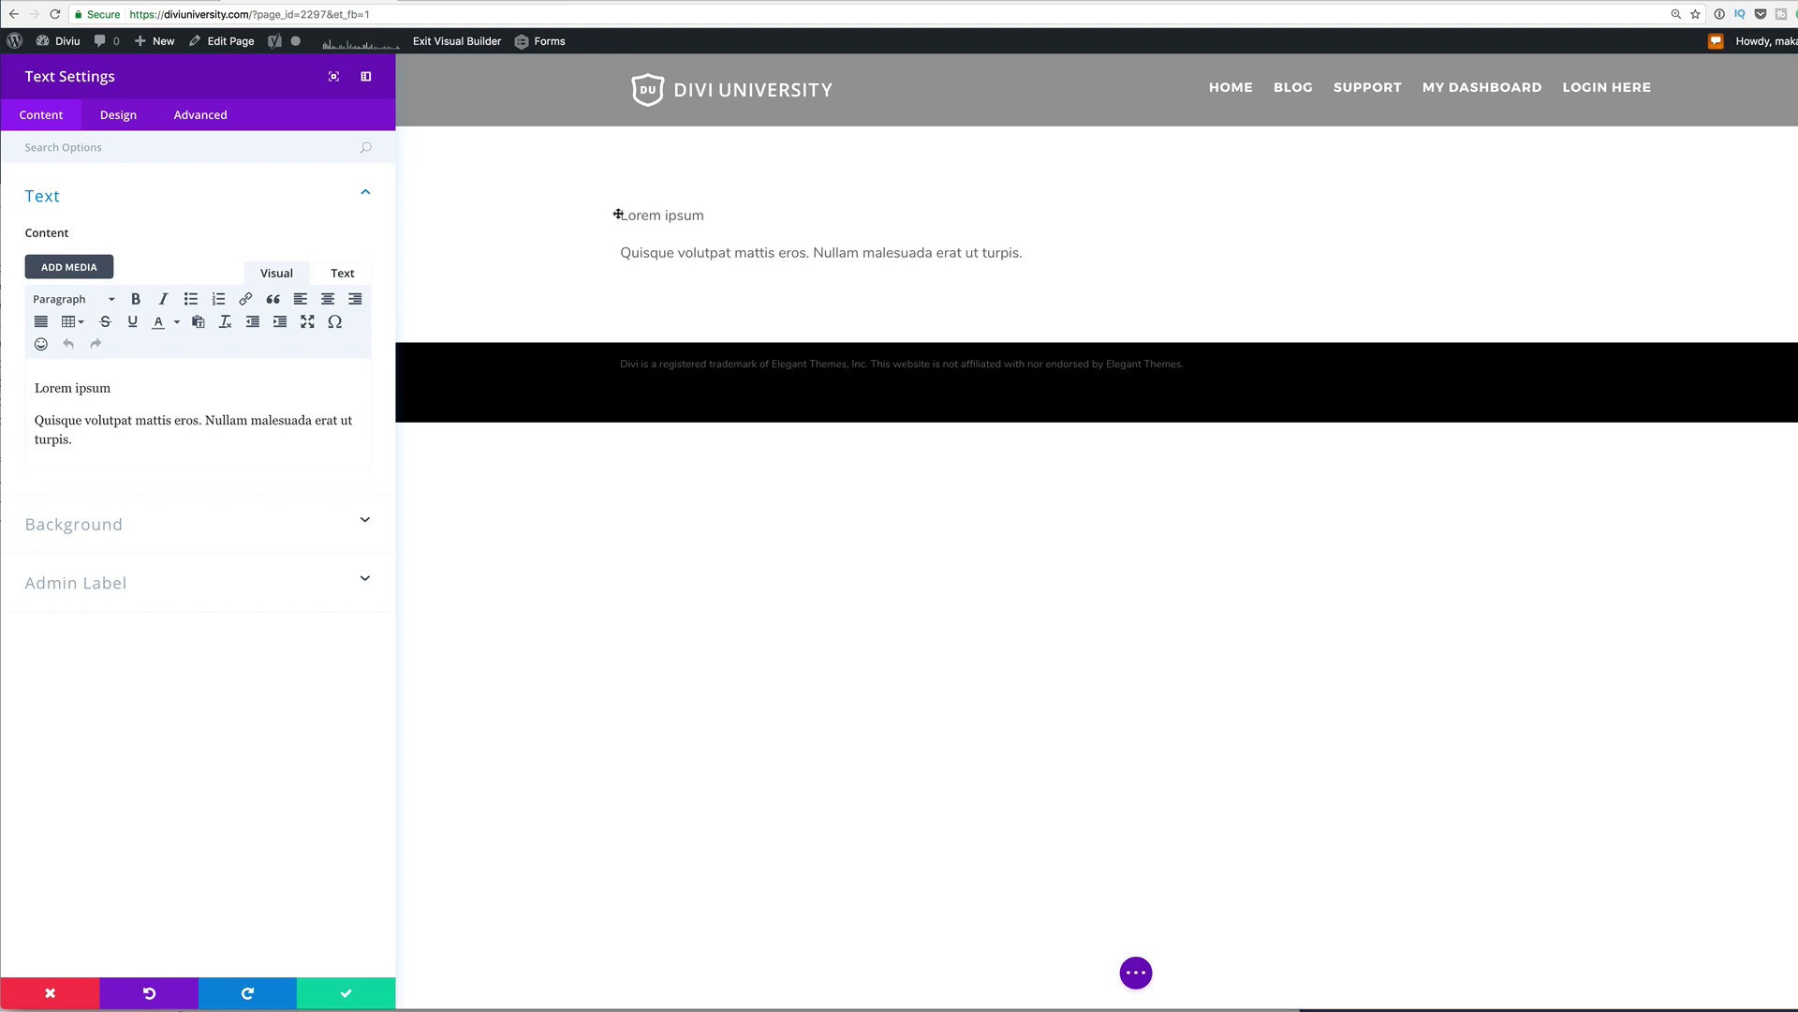
drag(114, 388, 52, 376)
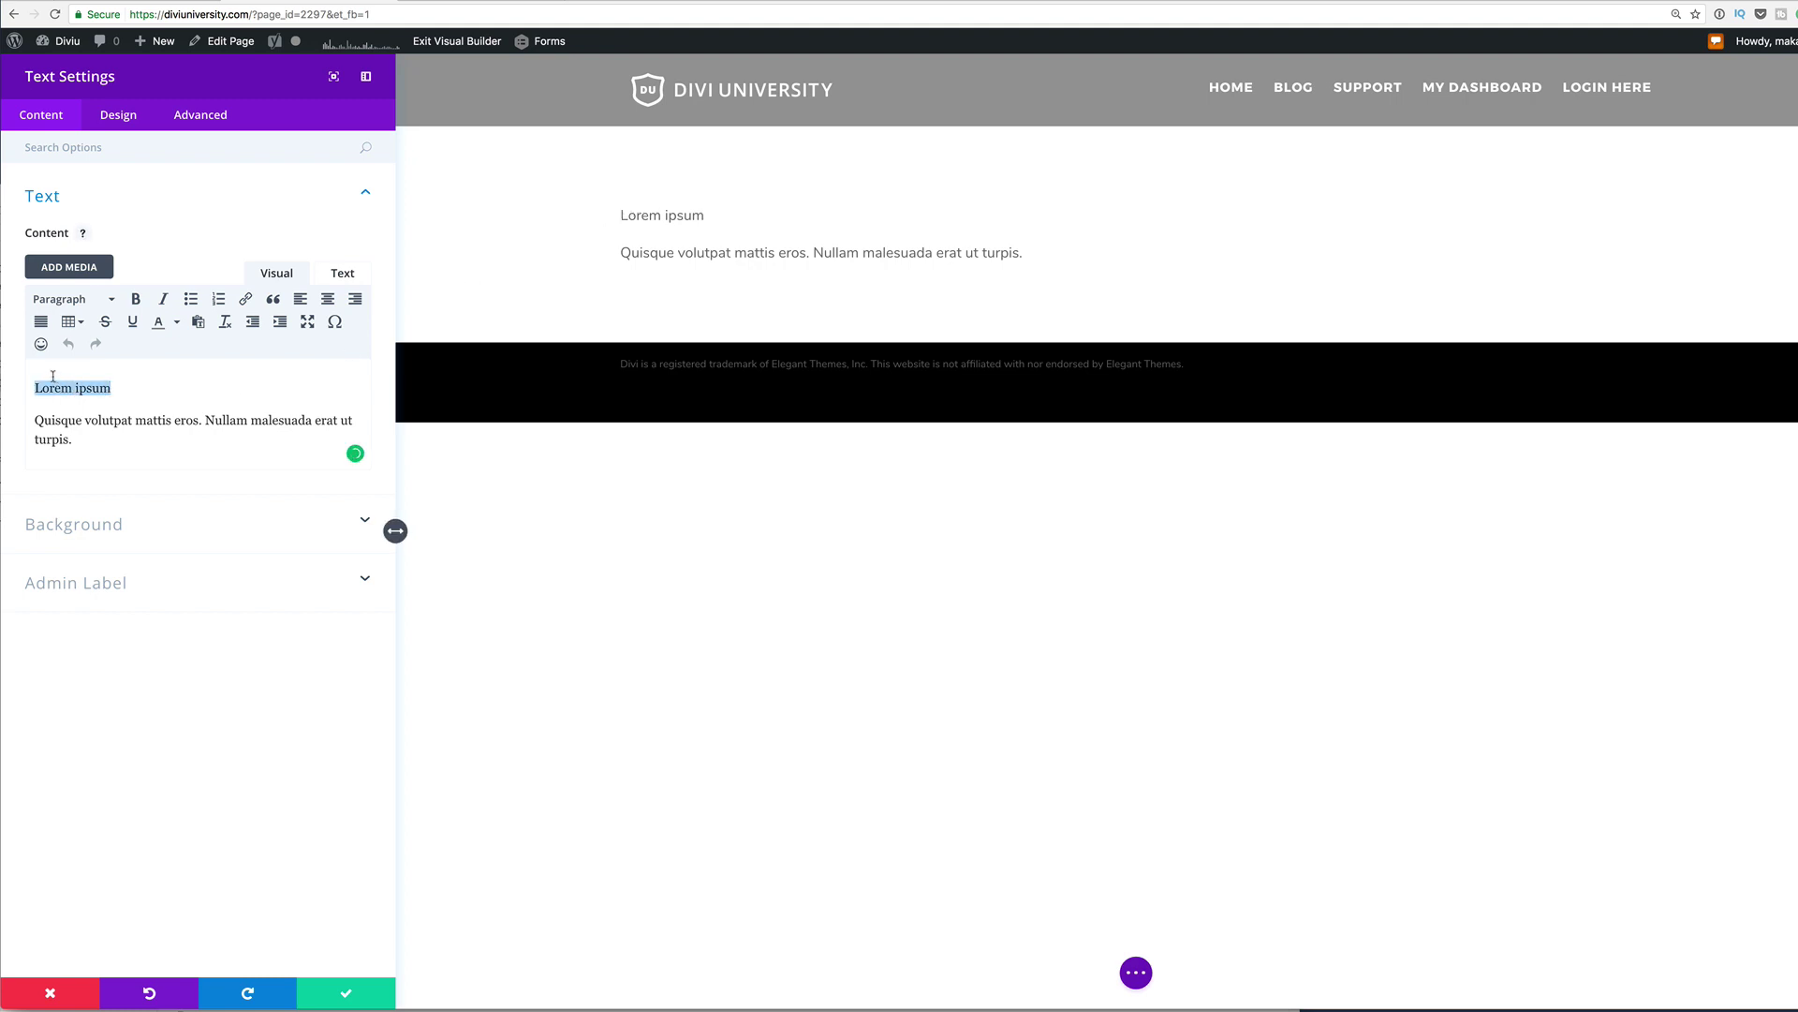
click(111, 300)
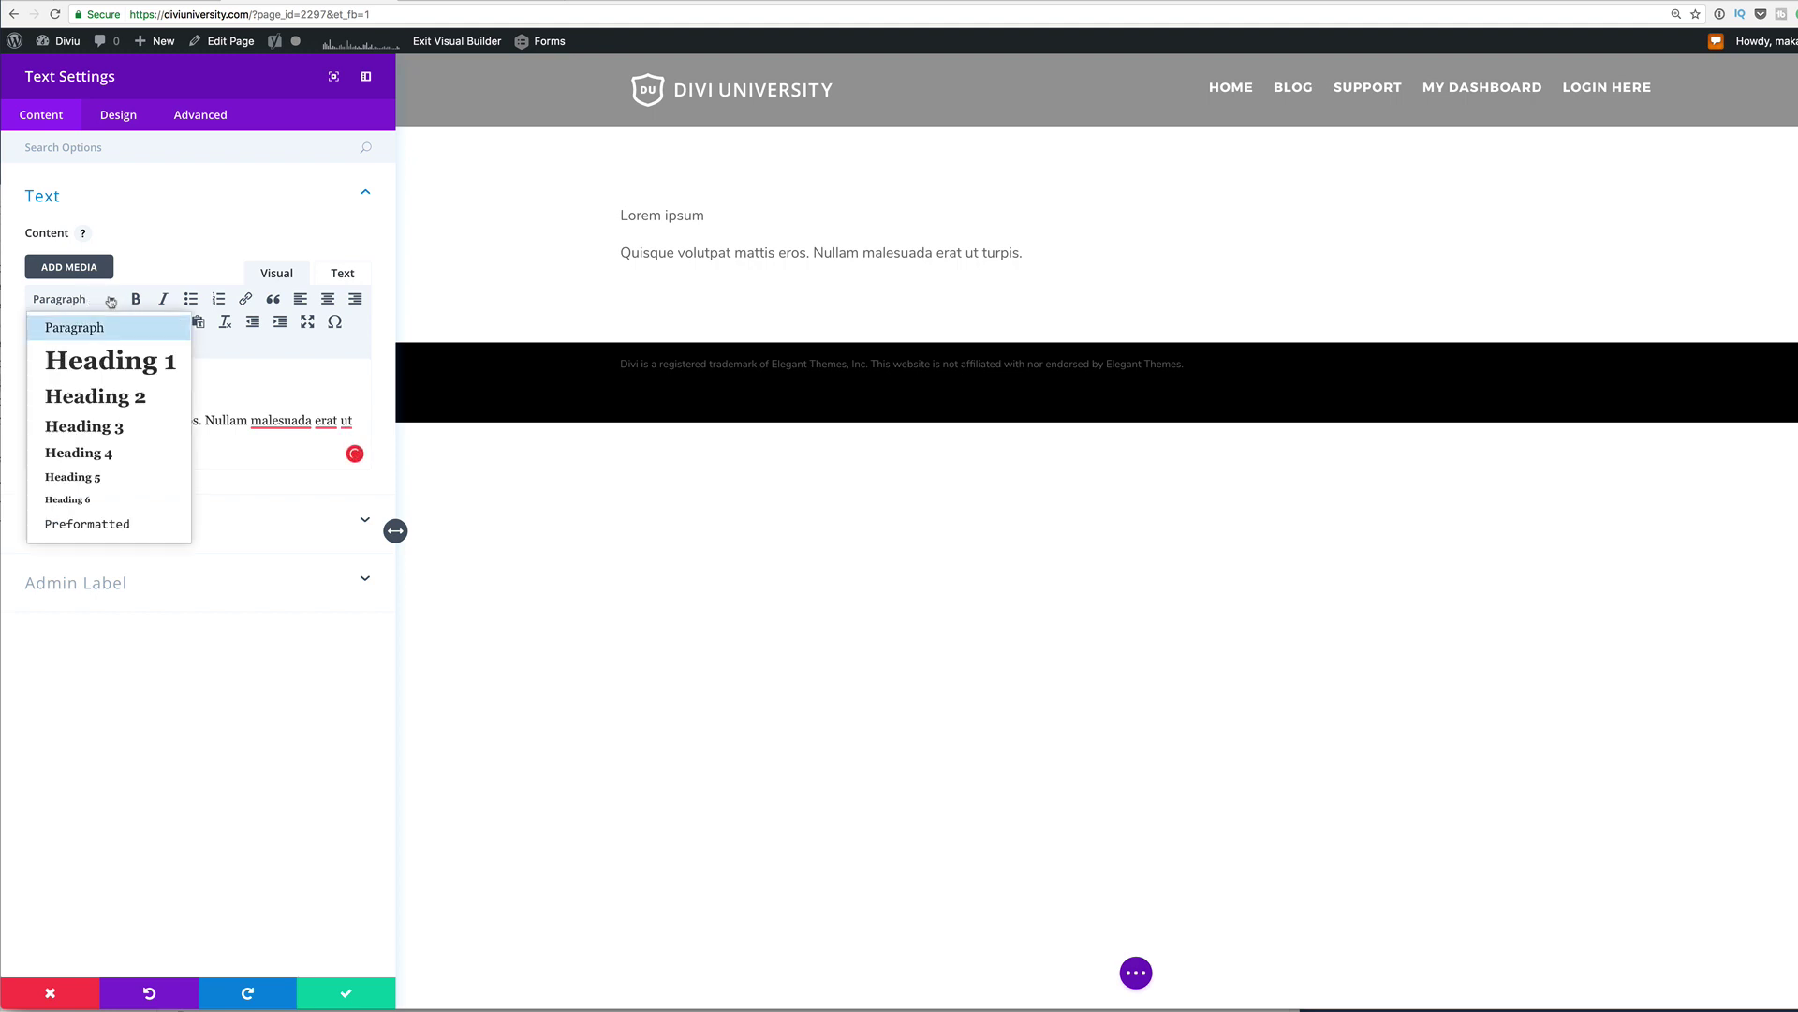
click(110, 363)
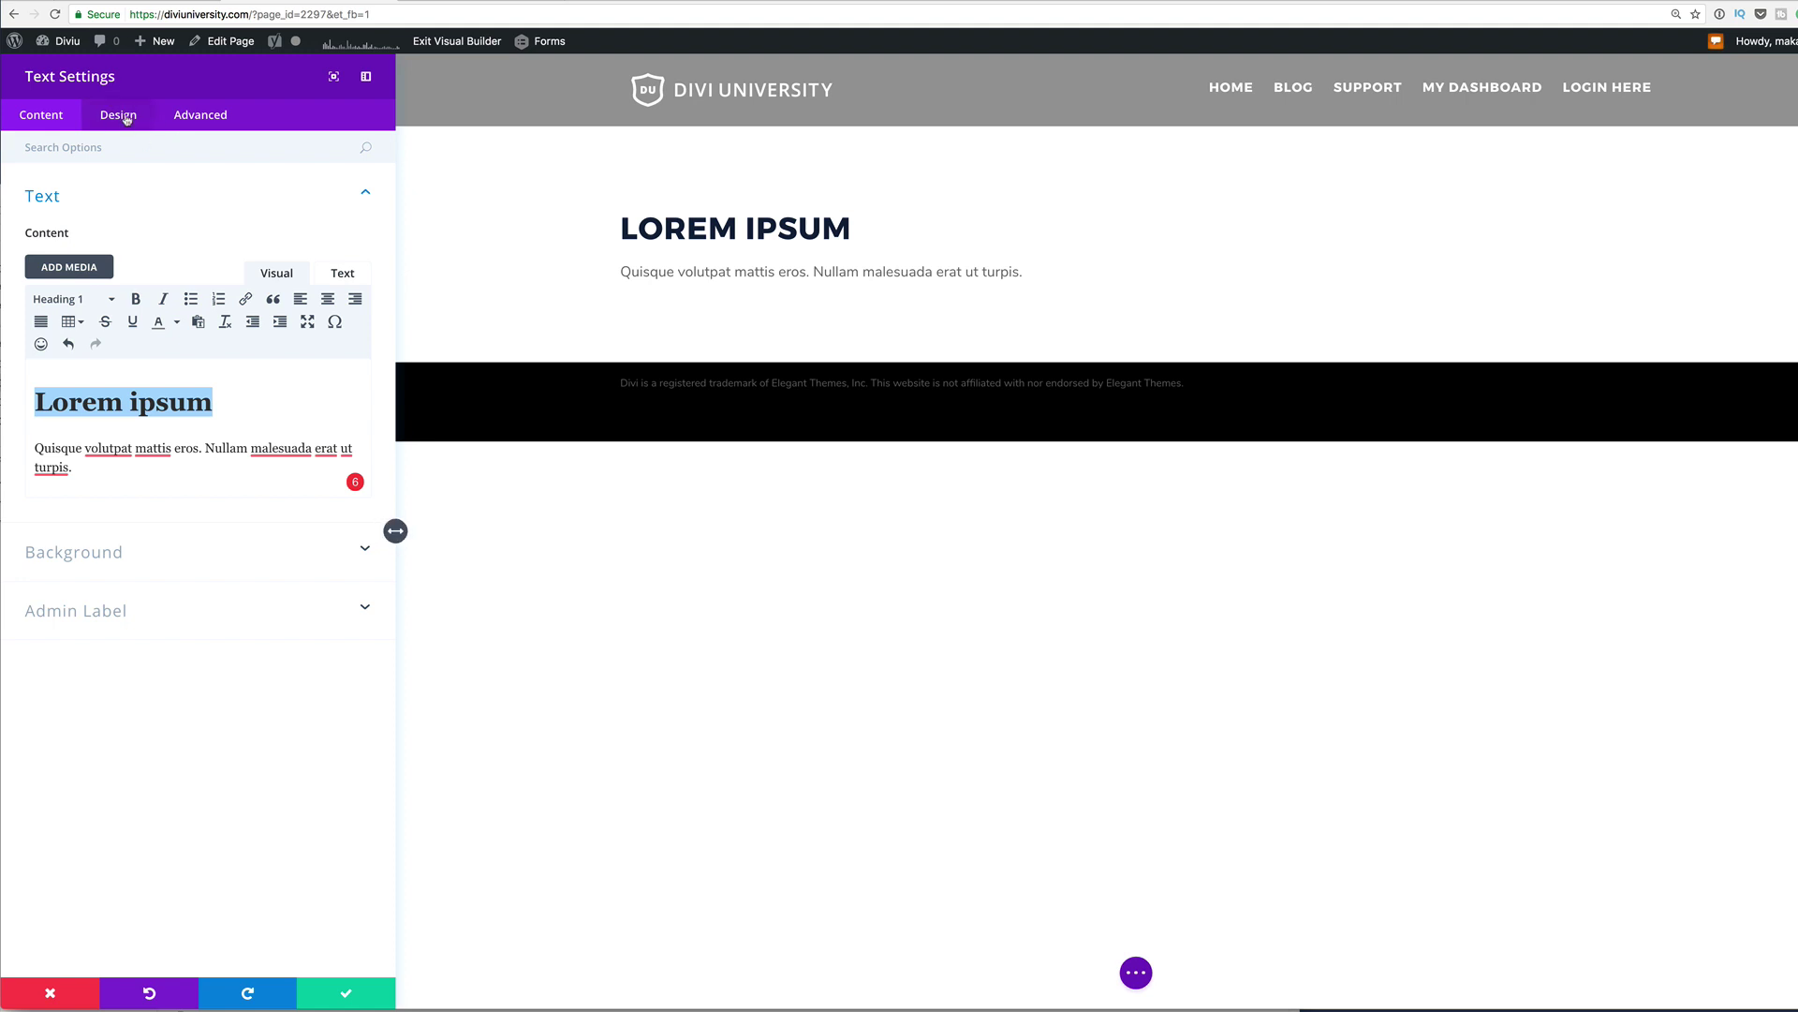
Step: Set the Text module's text orientation to Center
click(127, 119)
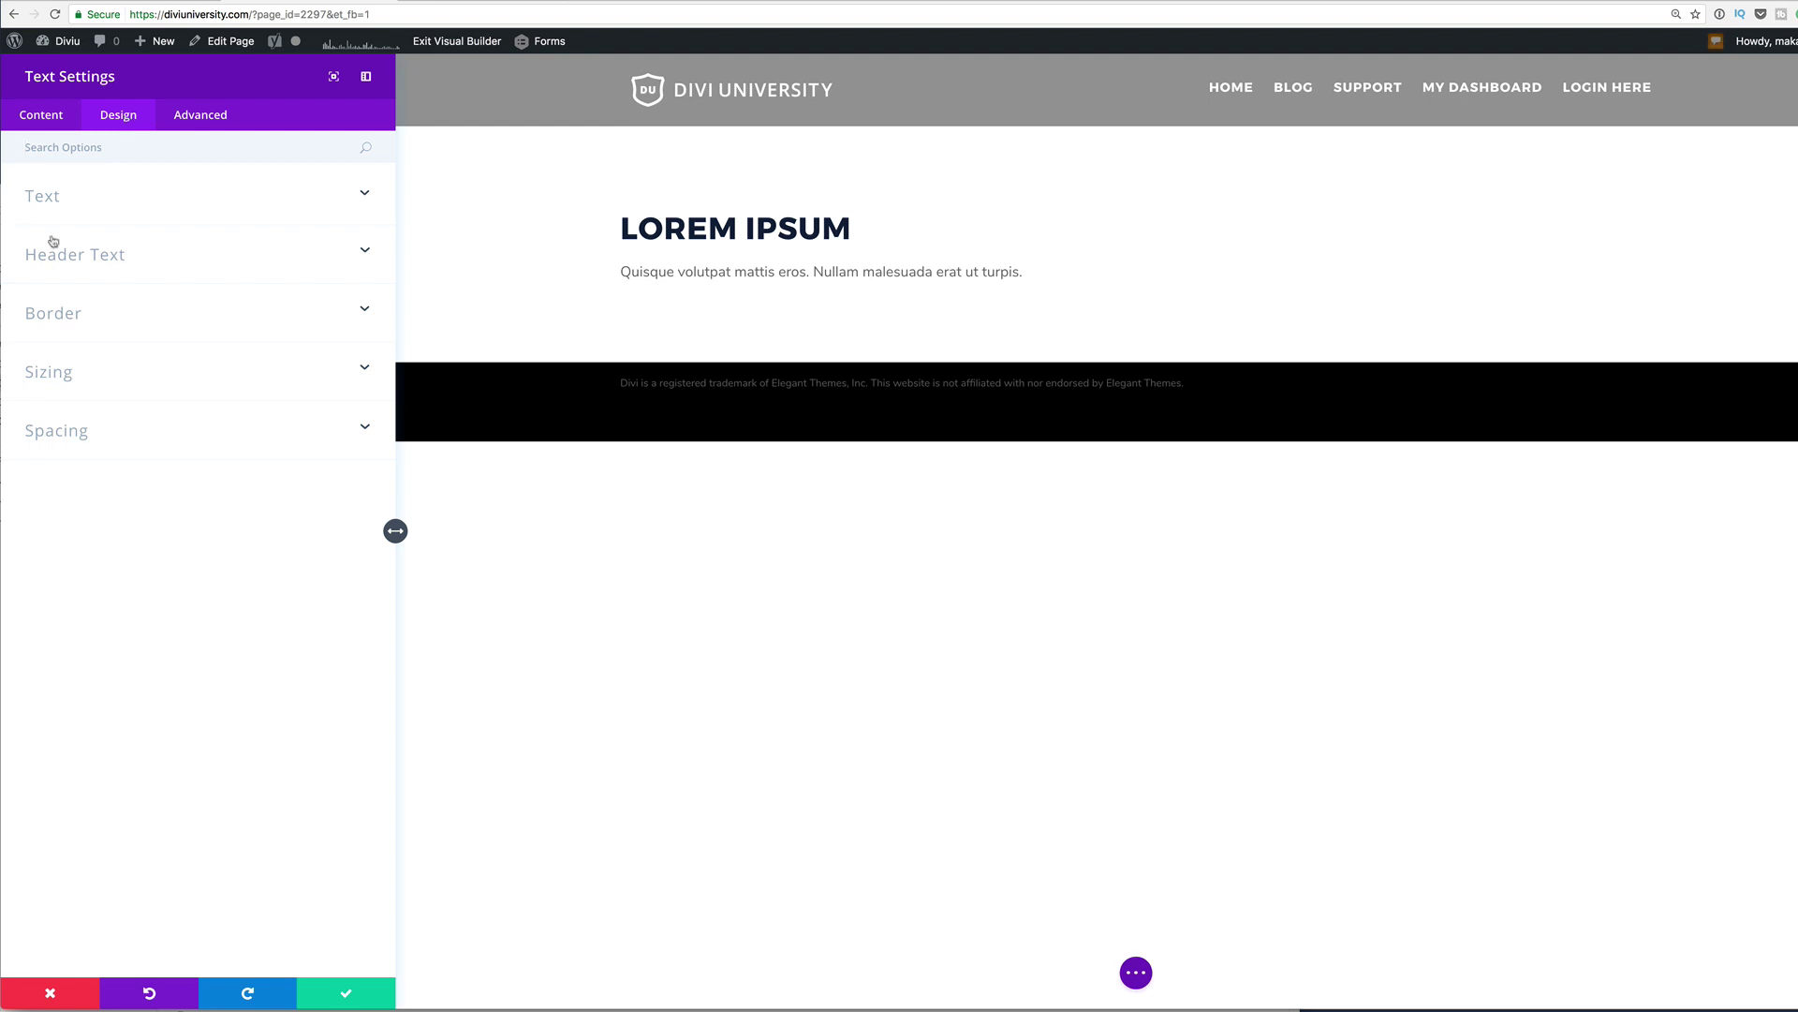
click(48, 203)
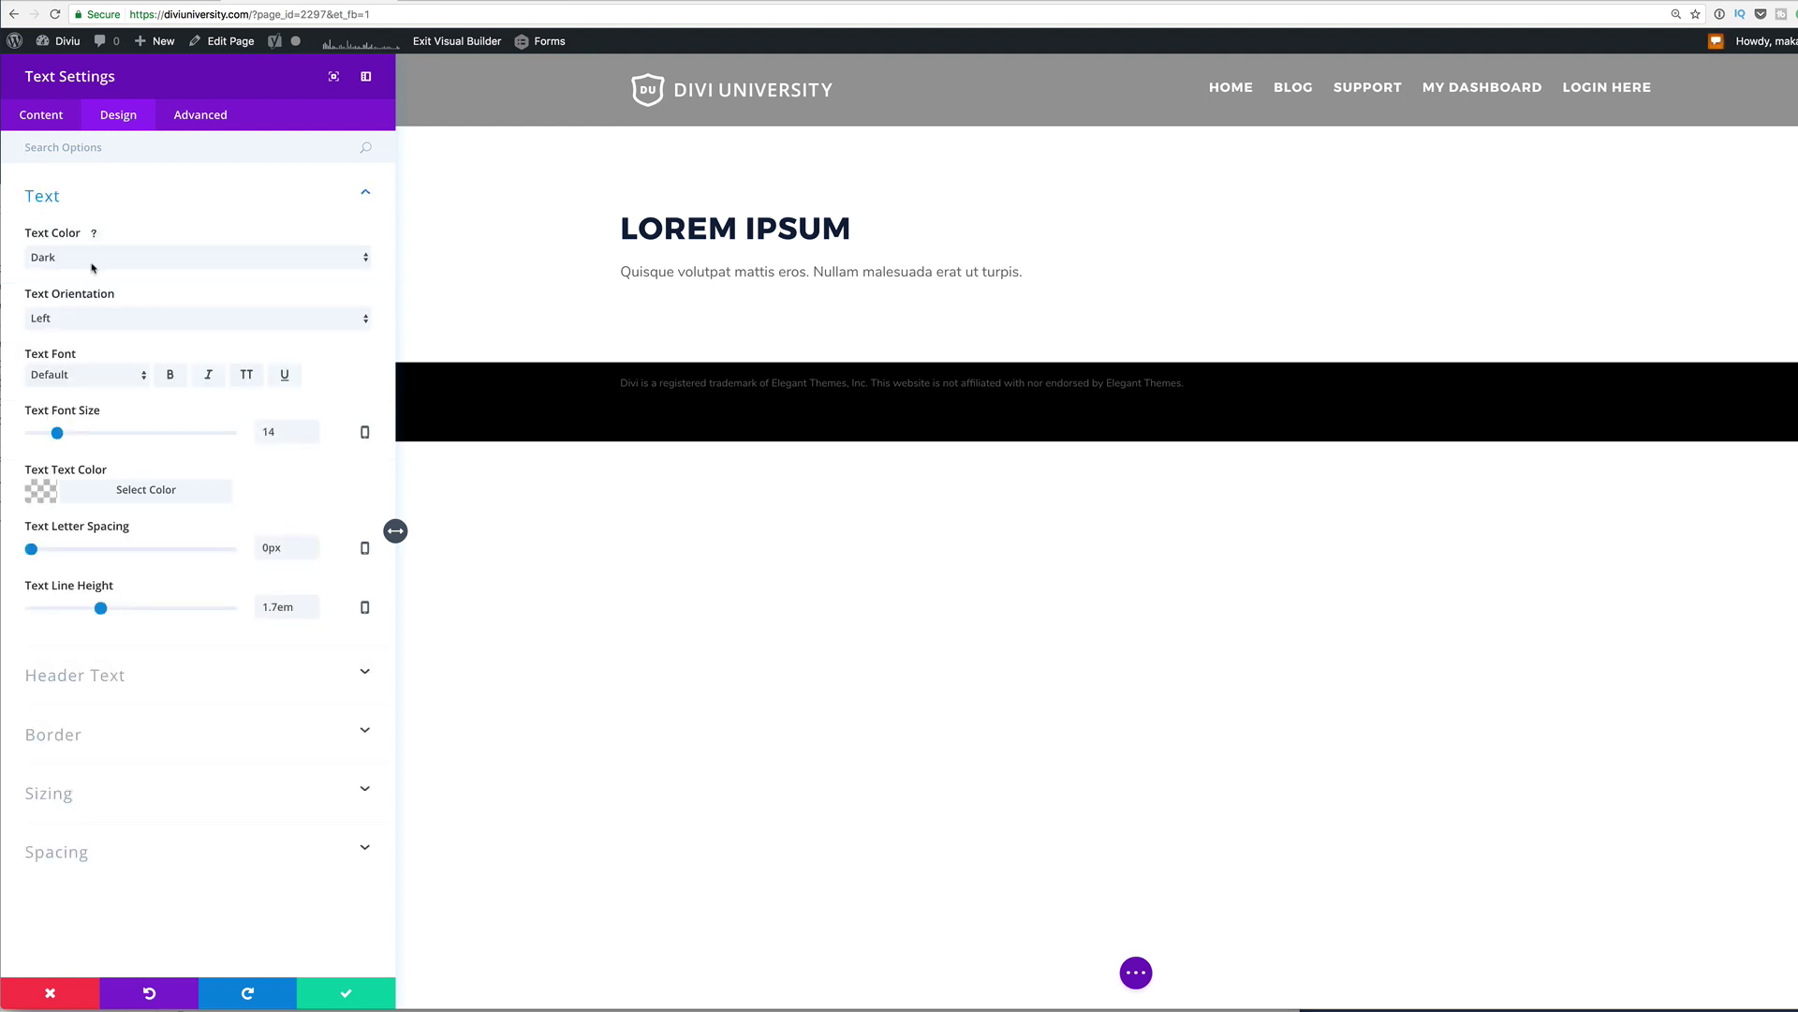
click(57, 321)
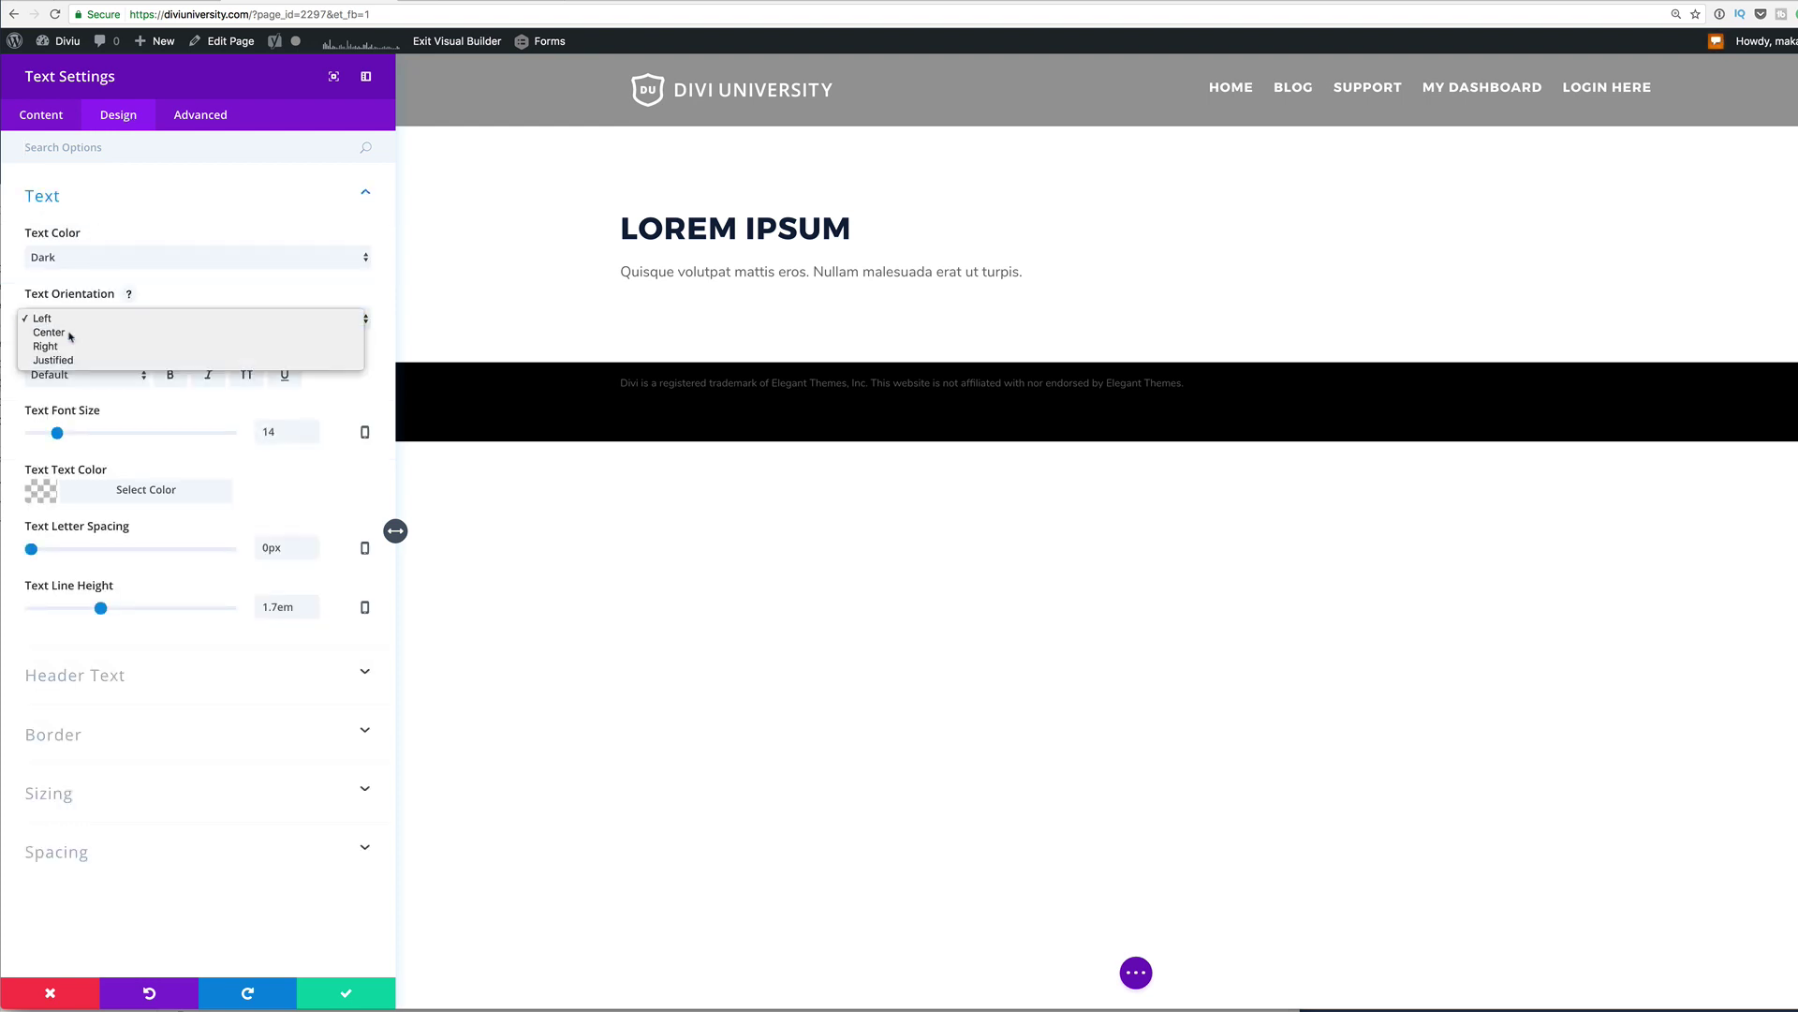
click(69, 334)
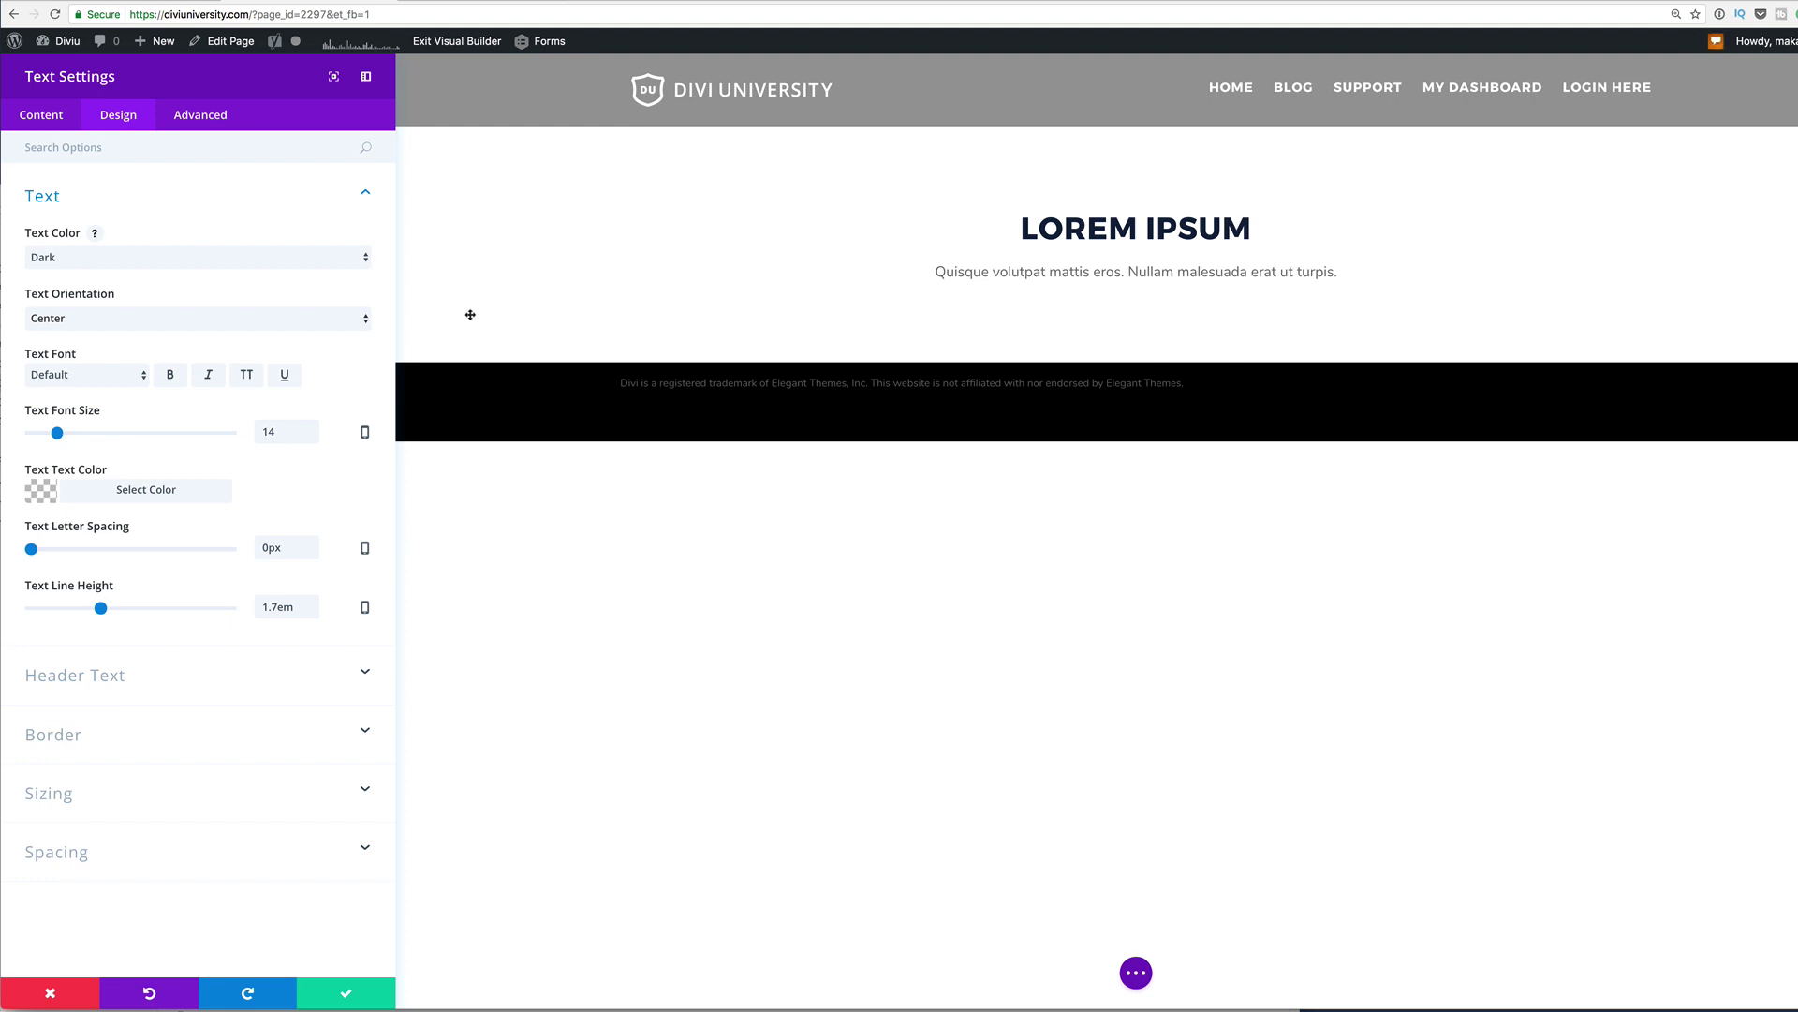
Step: Insert a <br> line break after "malesuada" in the HTML source of the Text module's tagline
click(39, 114)
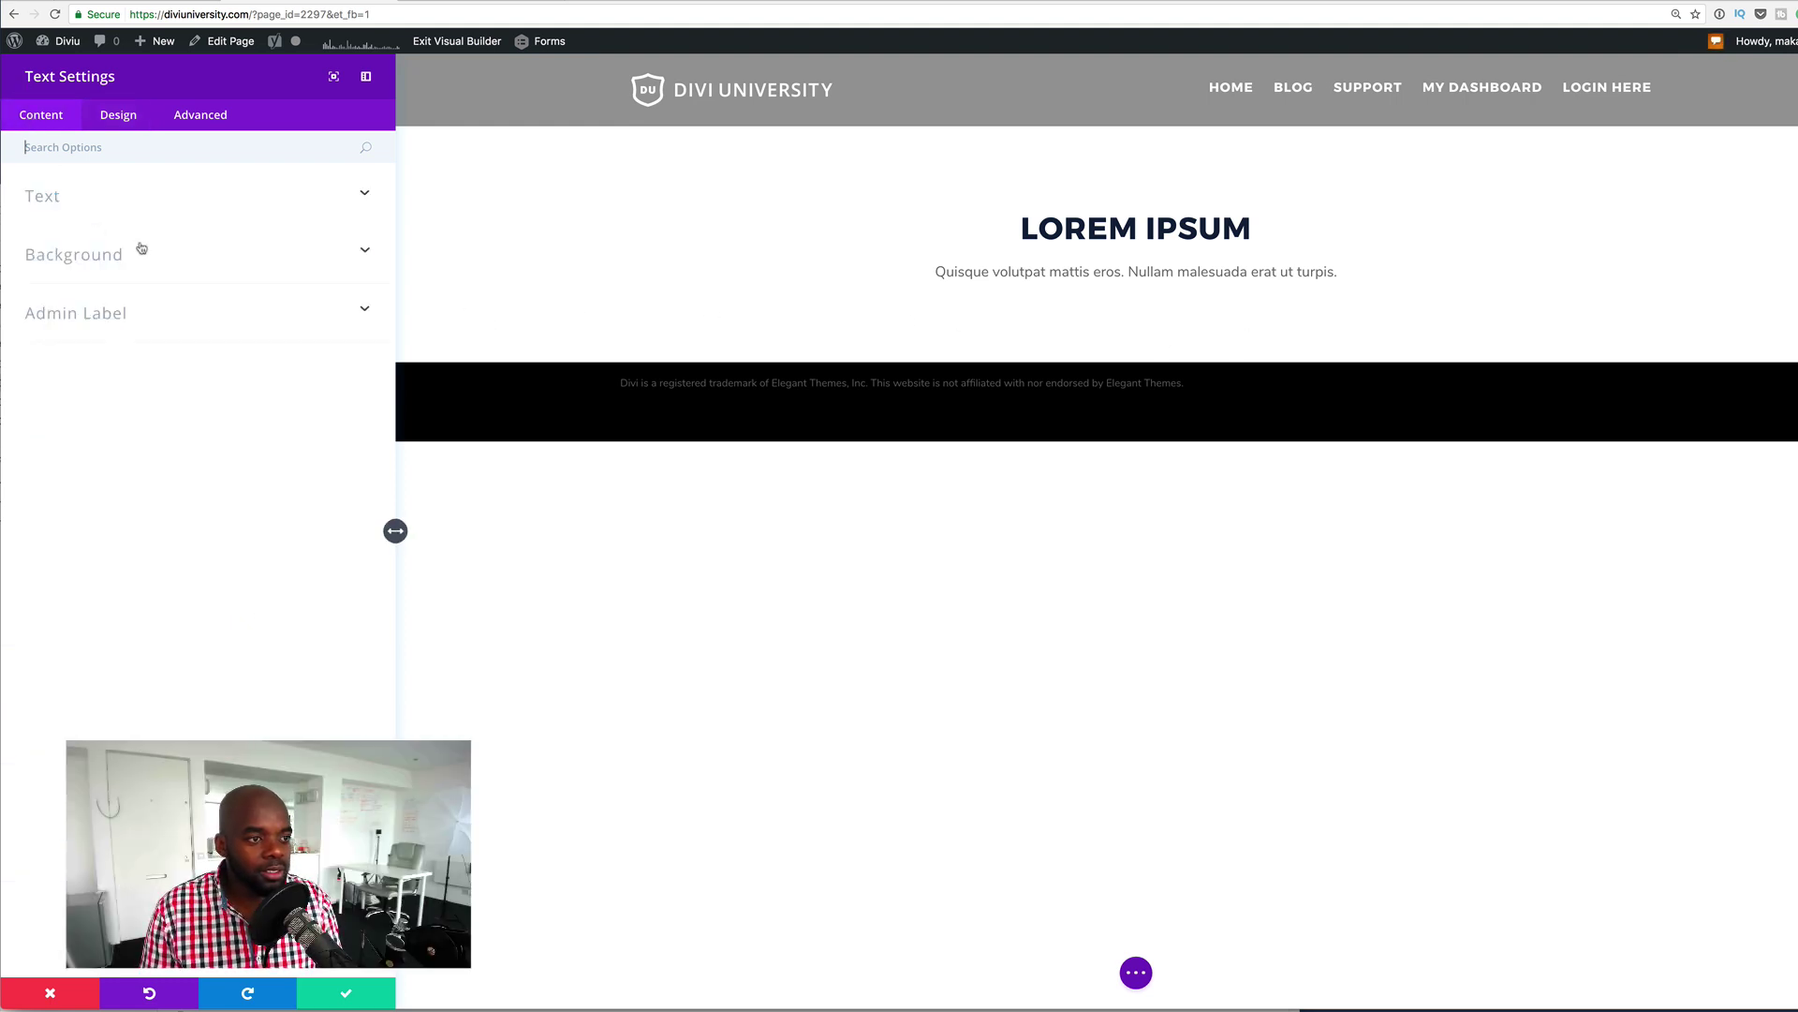
click(52, 194)
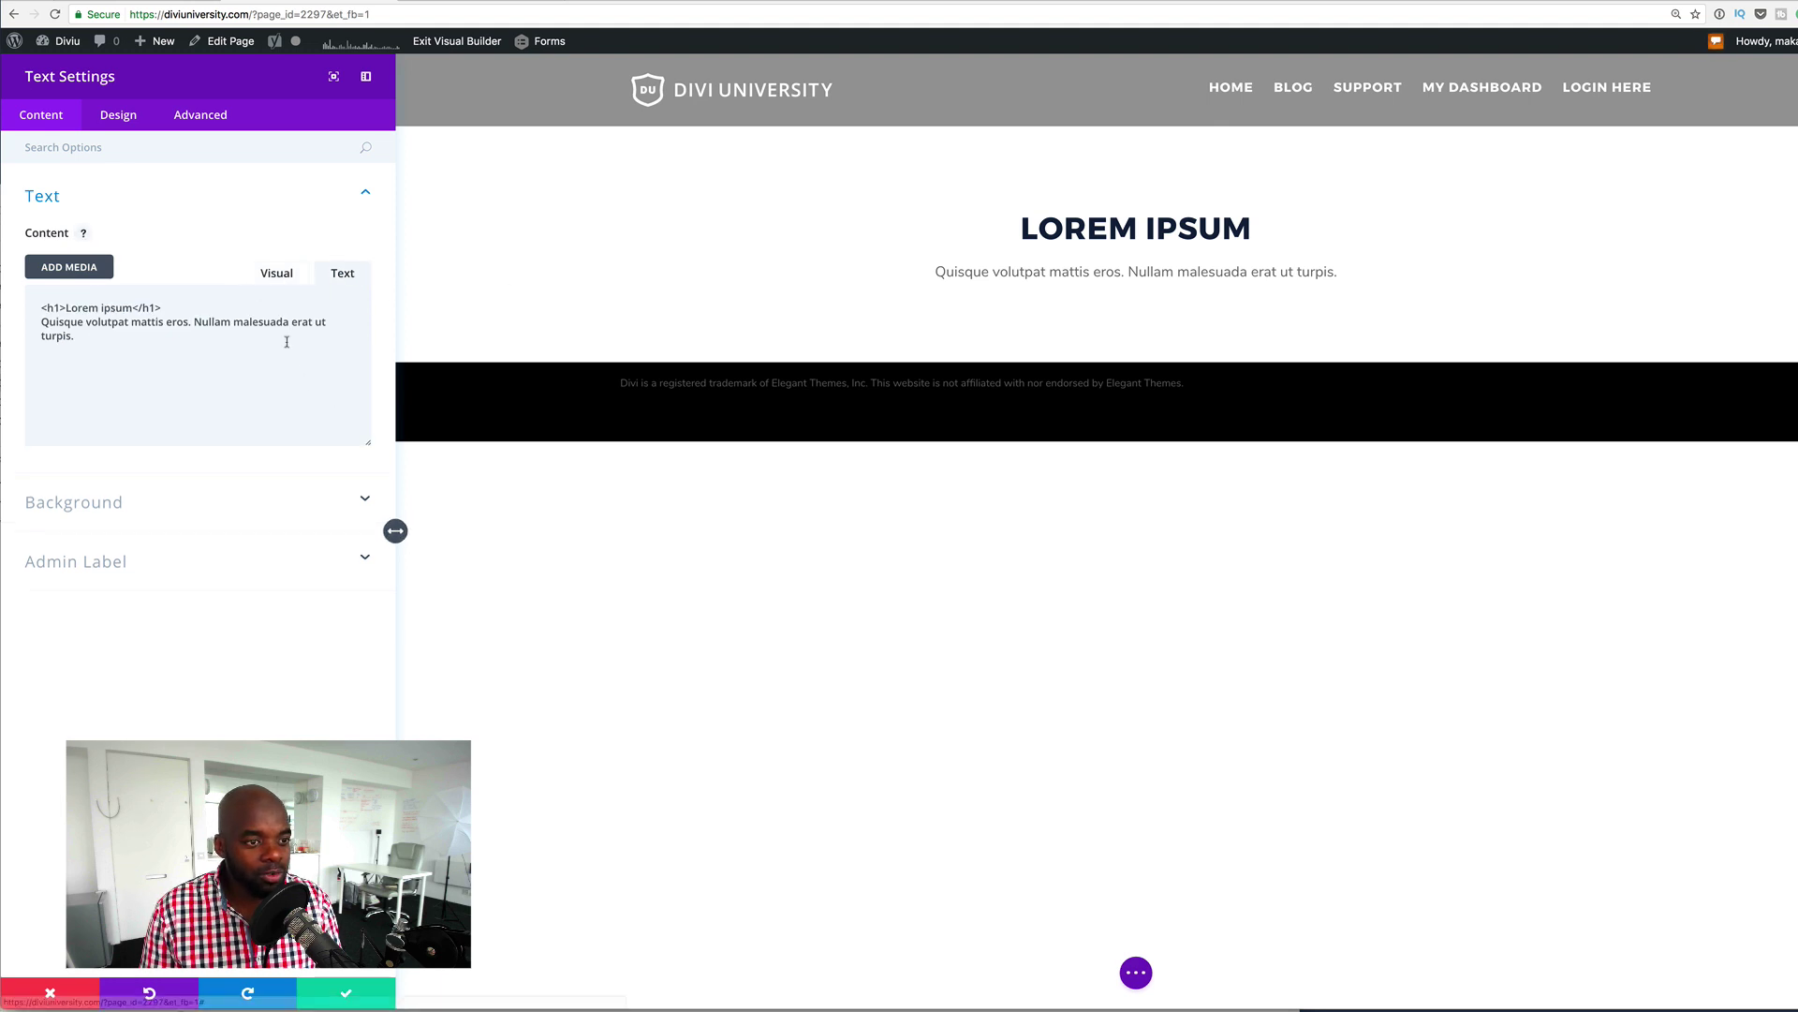
click(343, 348)
click(288, 323)
text(<br>)
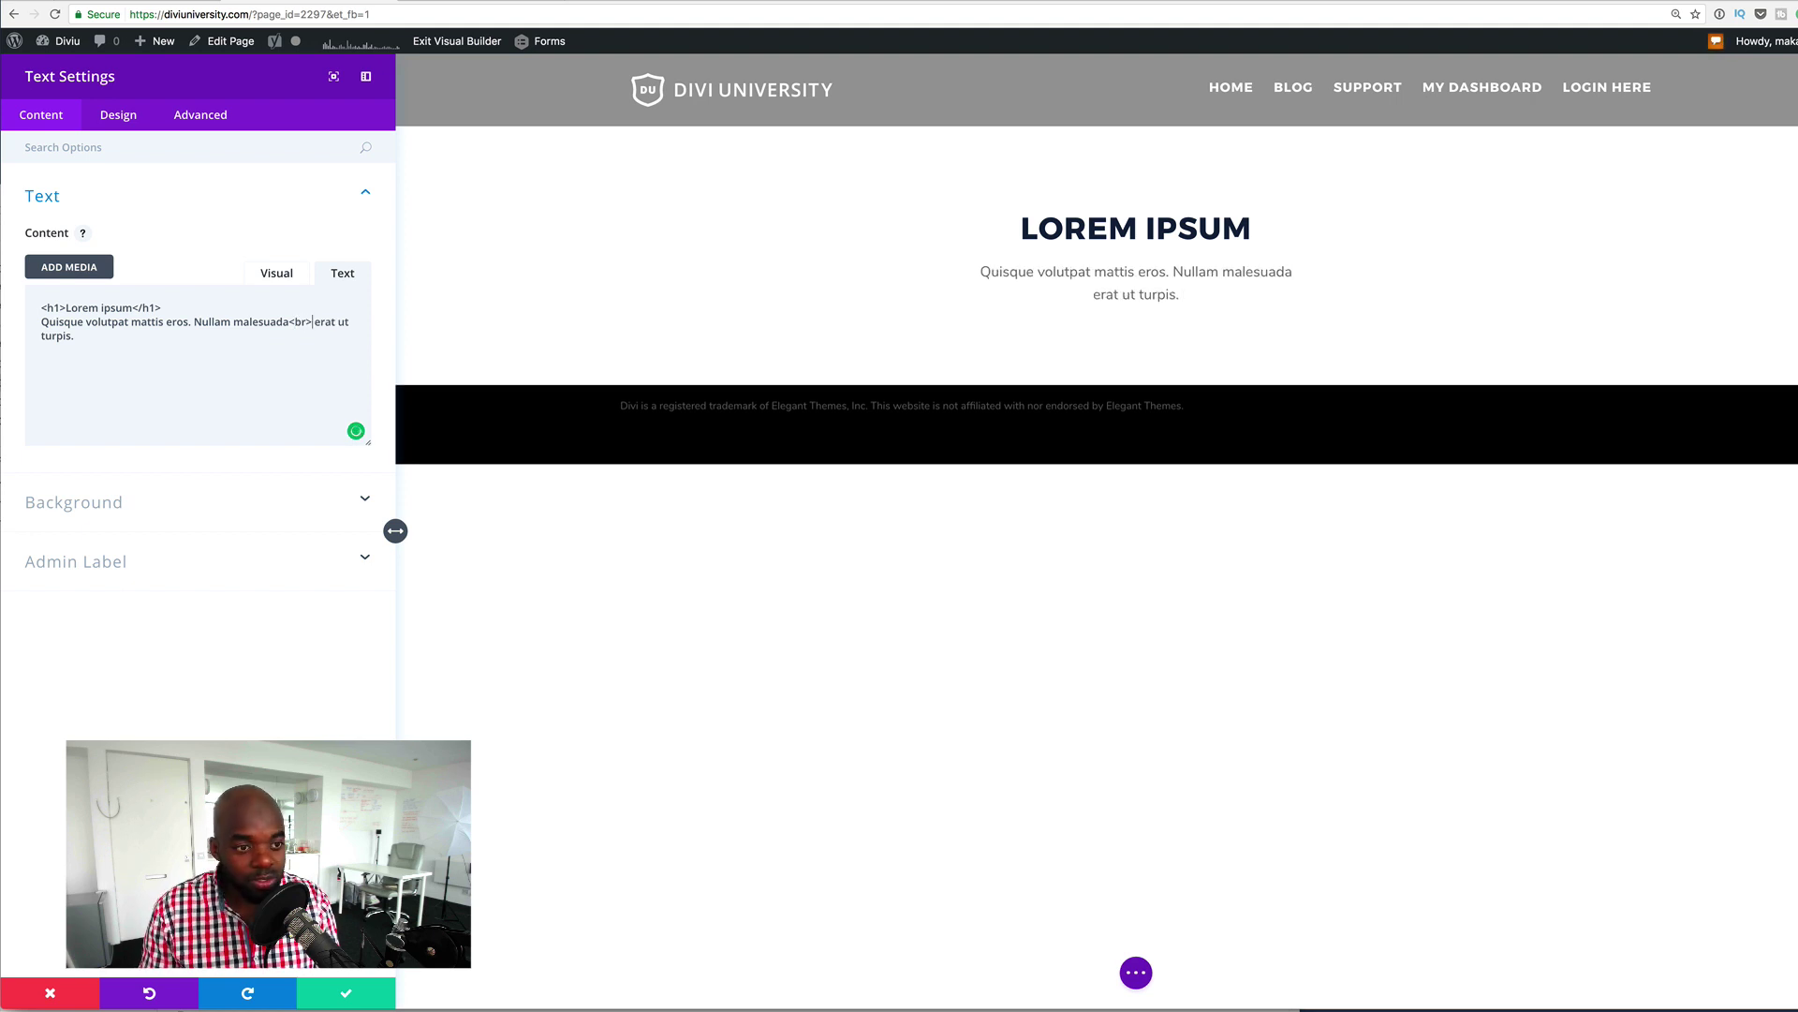
click(291, 322)
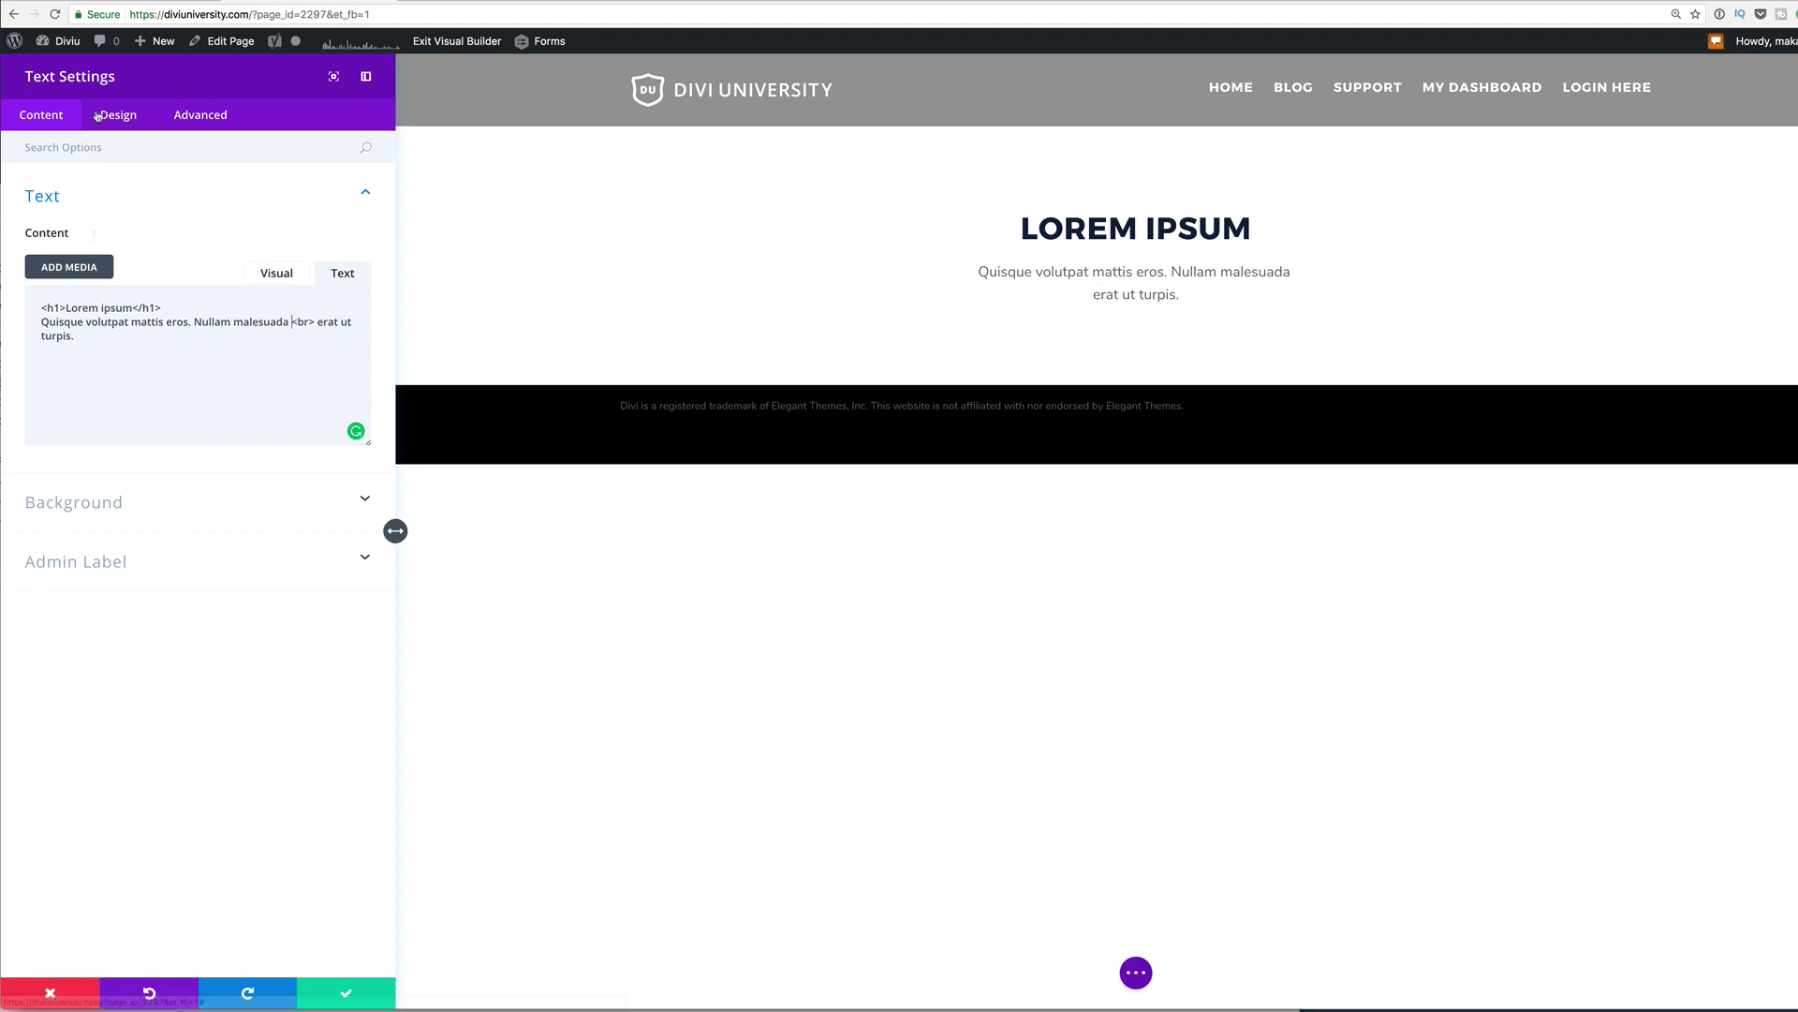
Step: Set the Text module's text font size to 26px and its line height to 1.4em
click(126, 117)
click(141, 159)
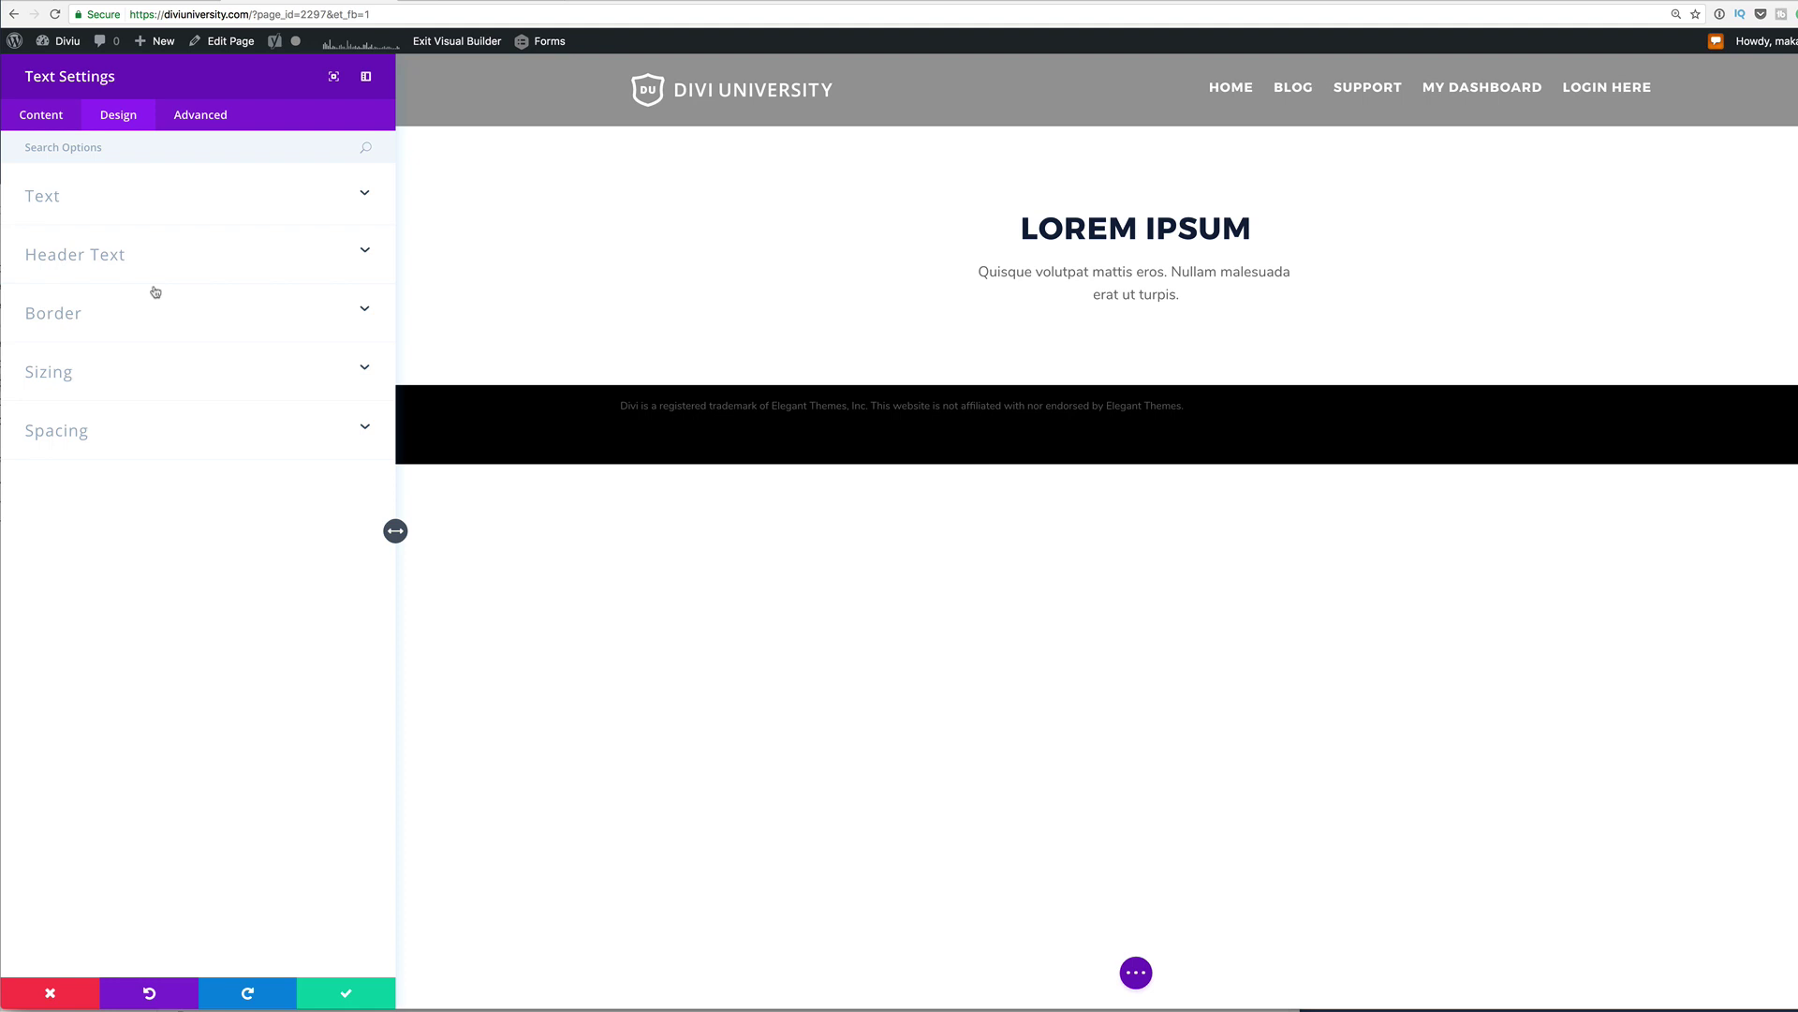
click(57, 200)
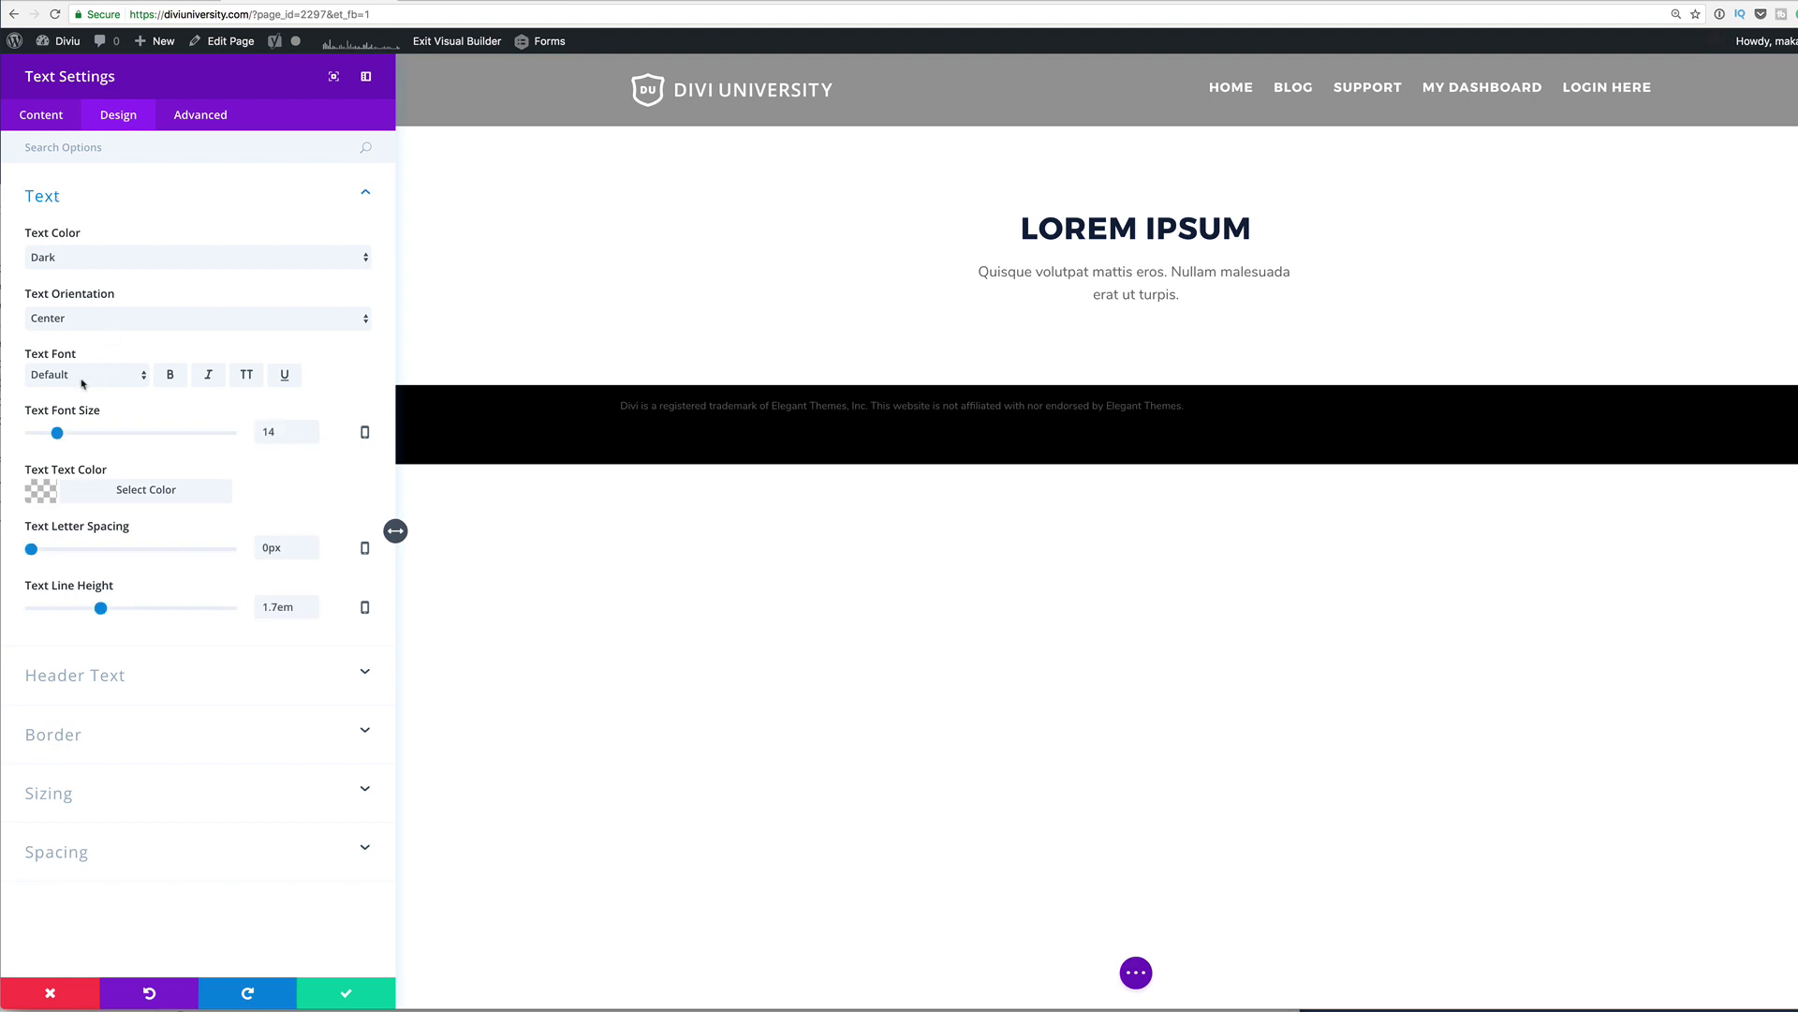
drag(58, 436, 81, 437)
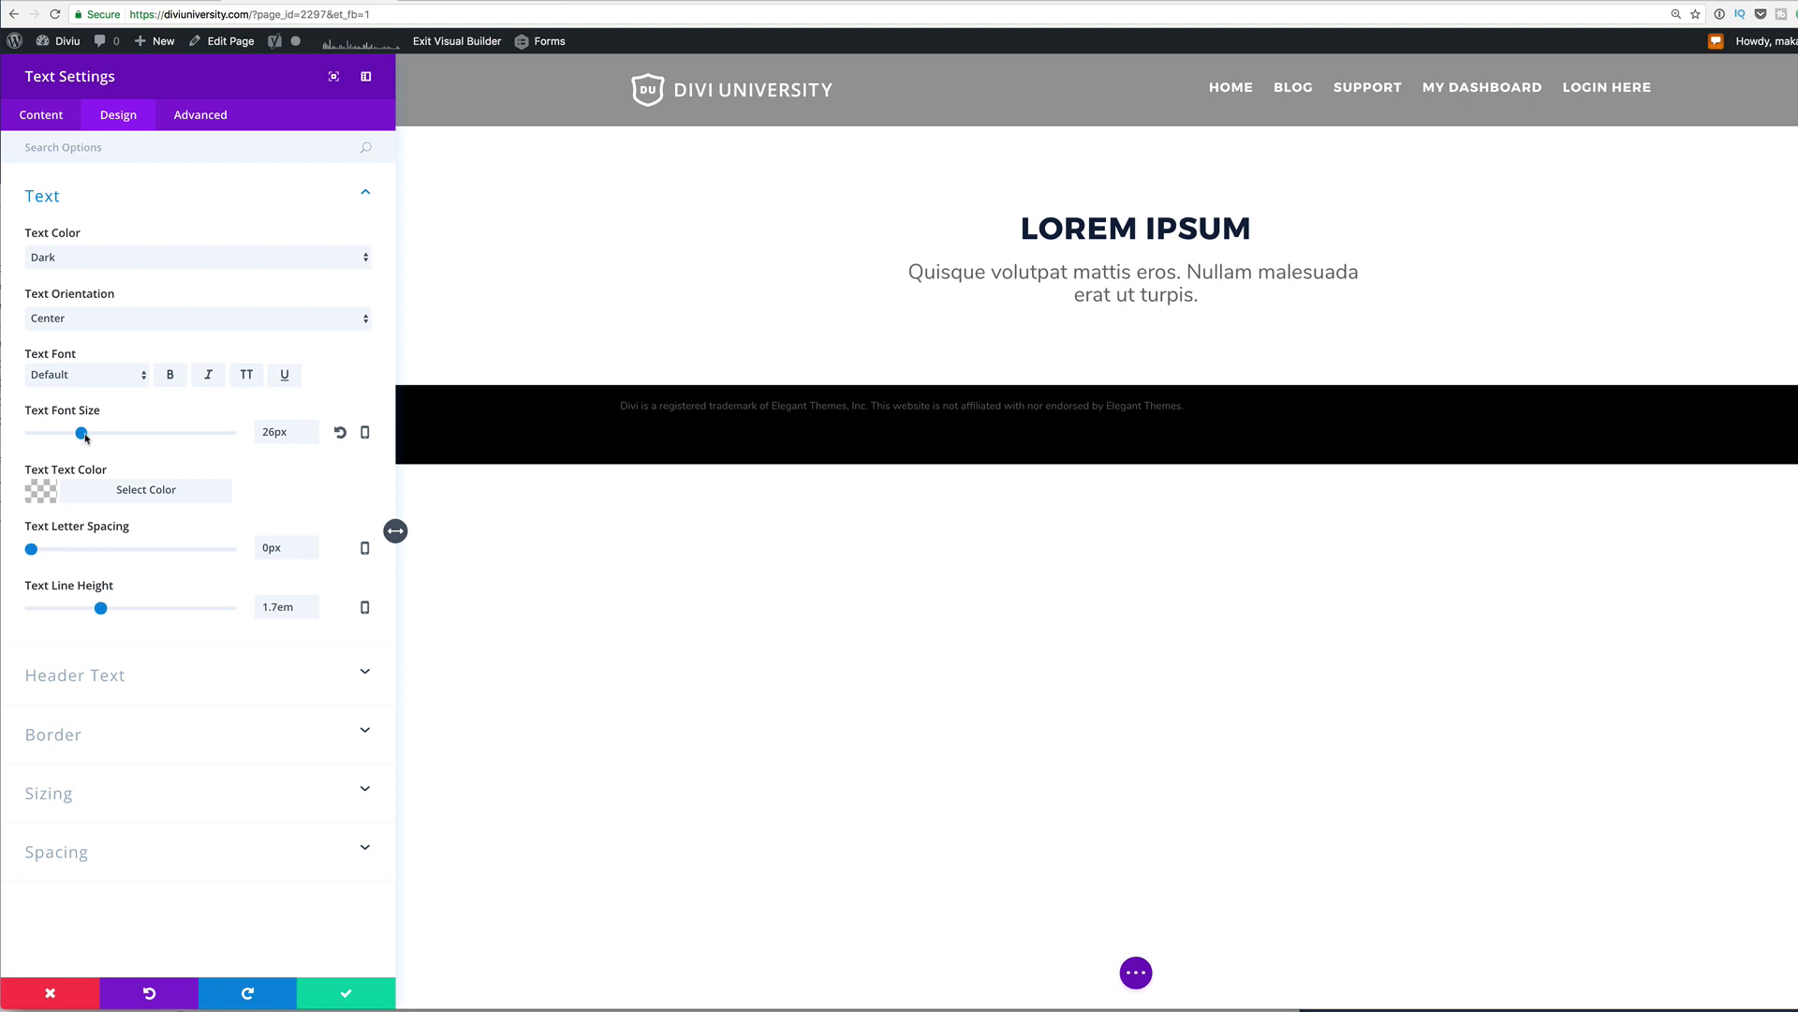
drag(101, 609, 67, 615)
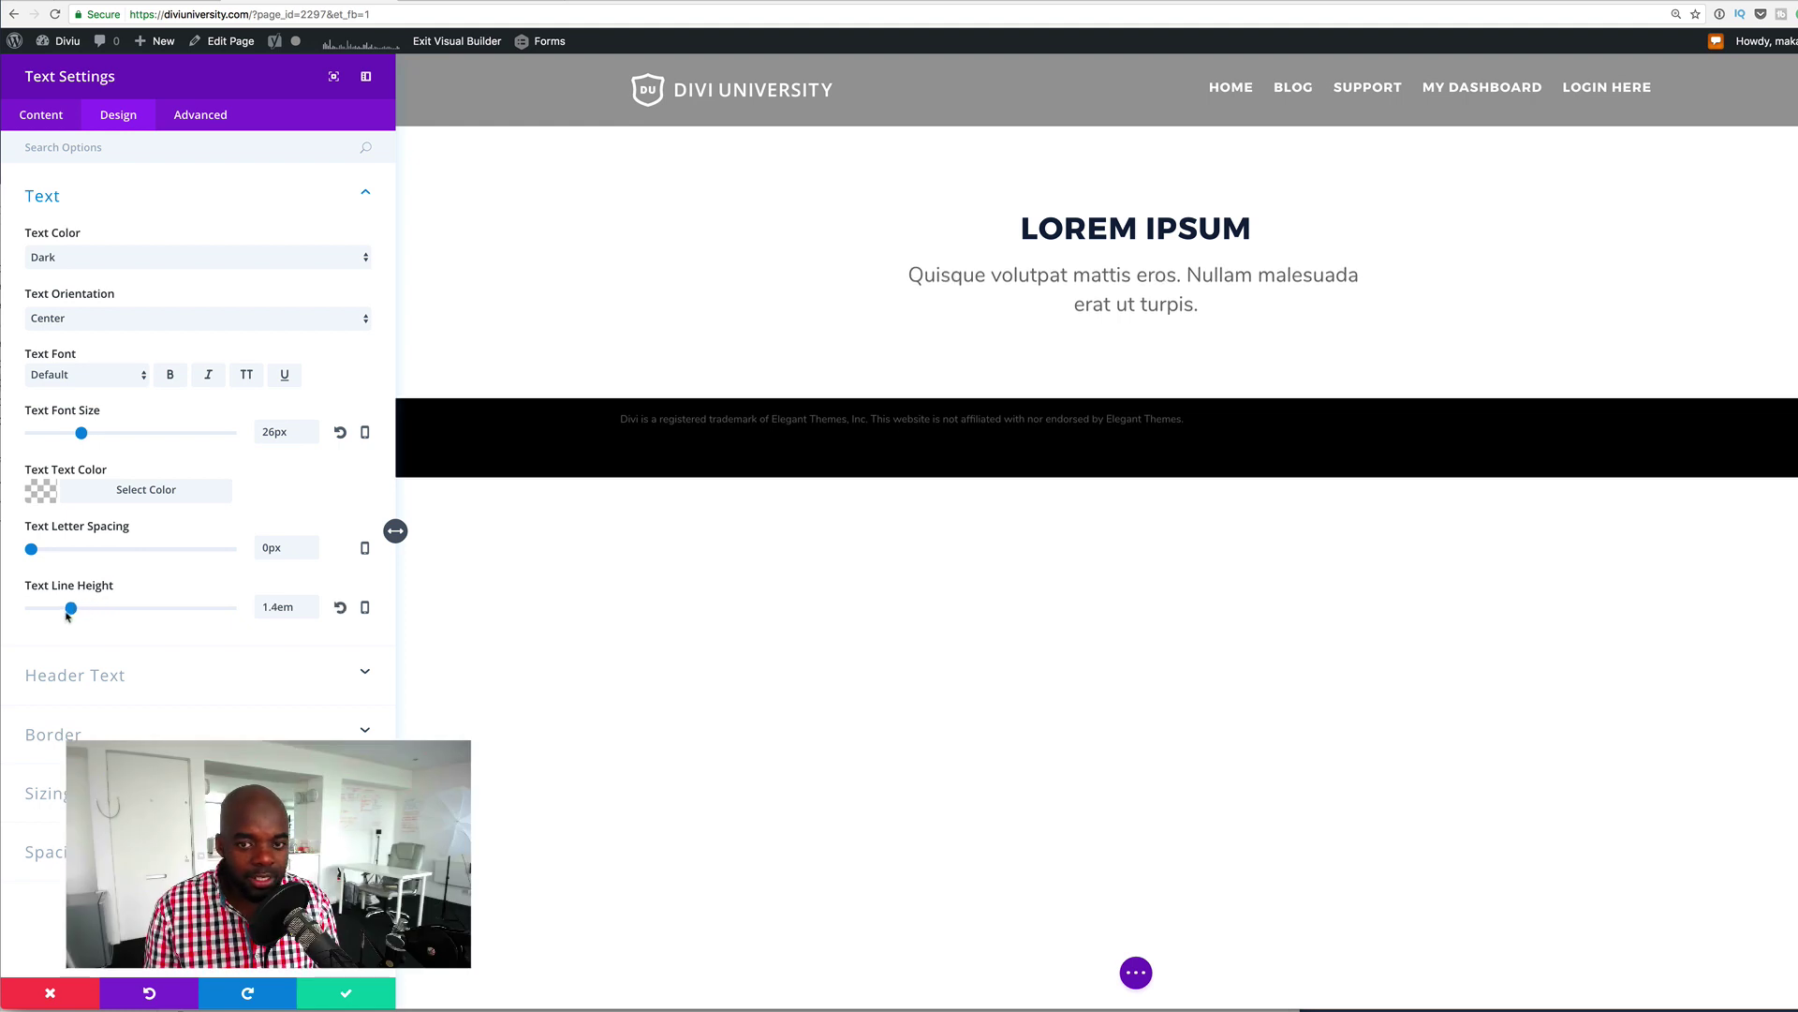
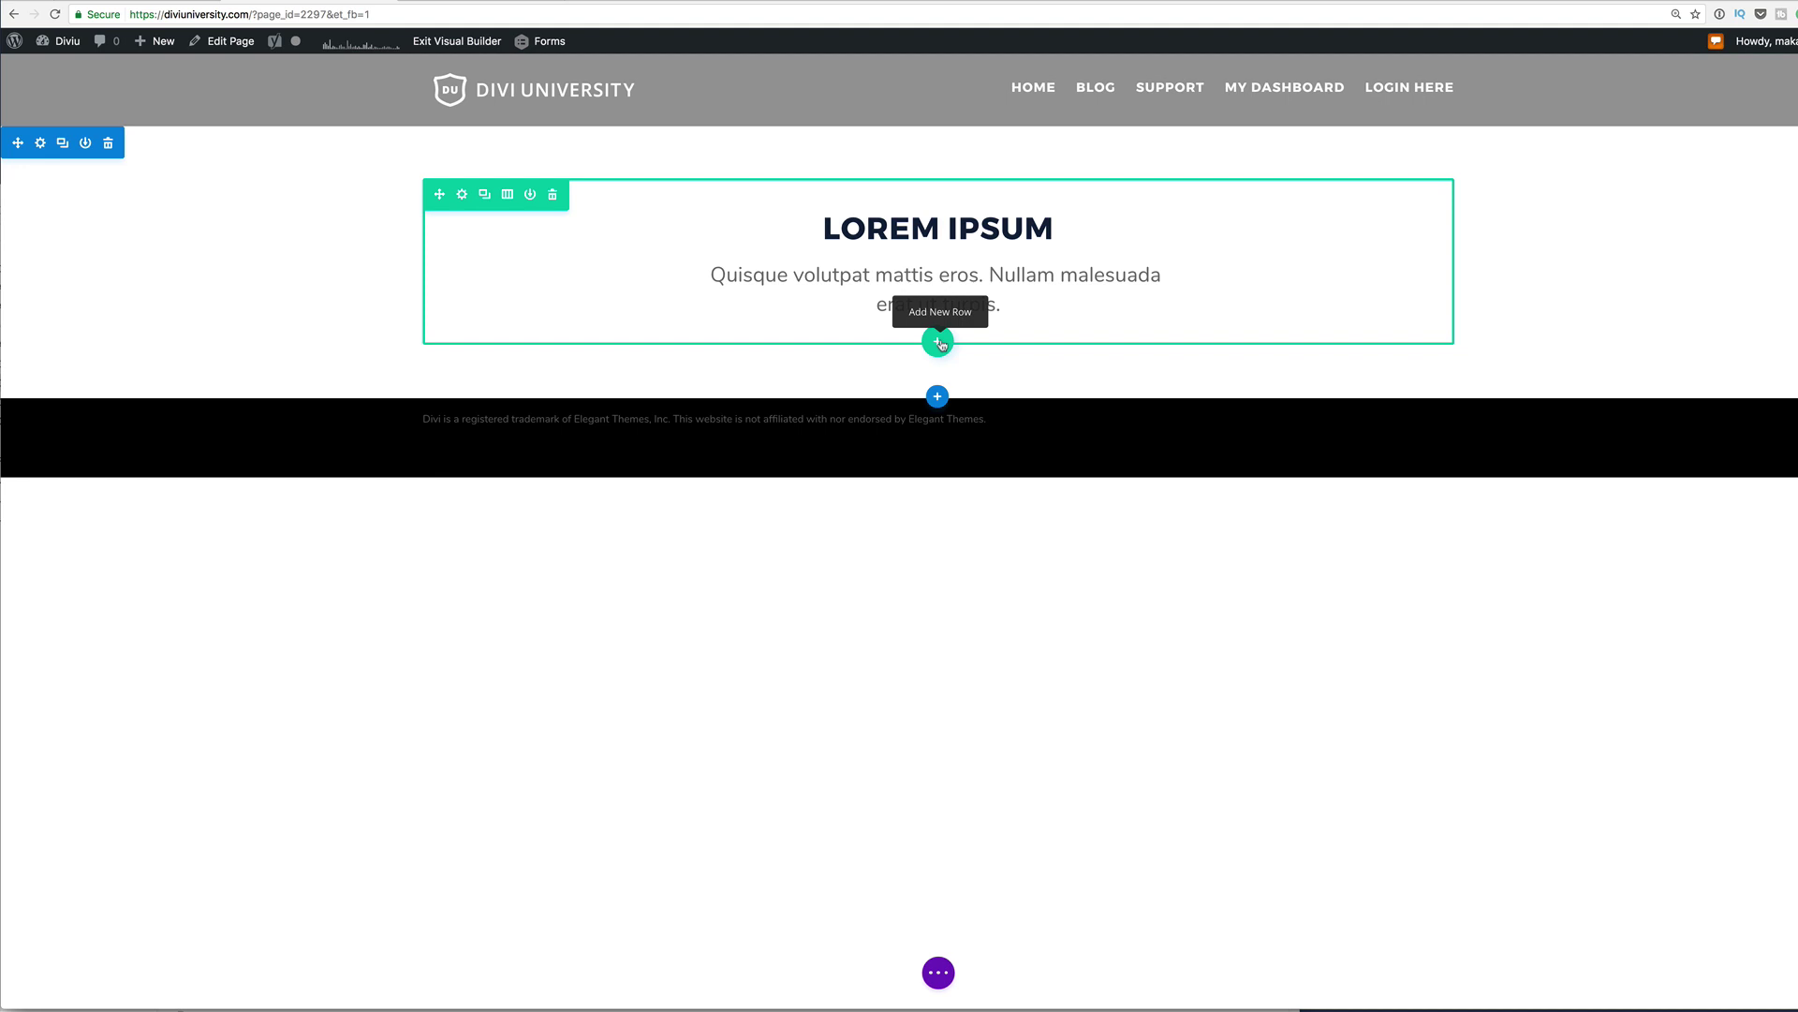
Step: Add a single-column row below the heading row and insert an Image module in it
click(940, 343)
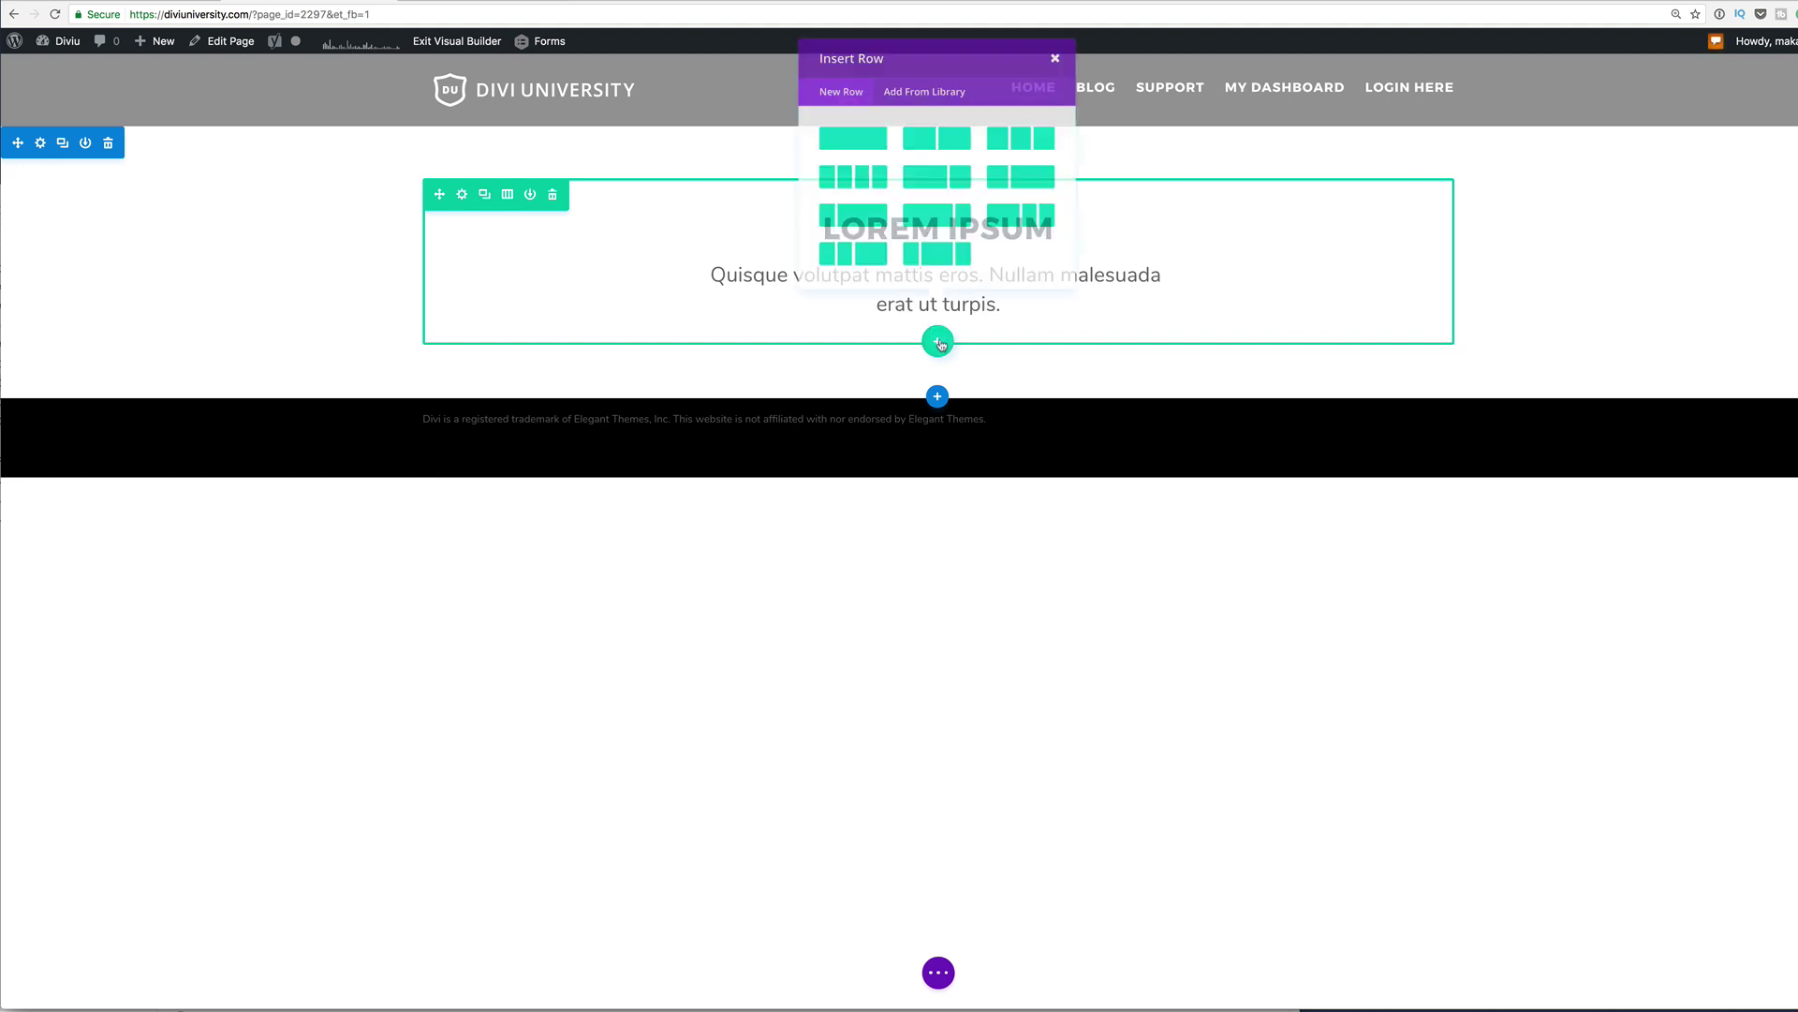
click(846, 157)
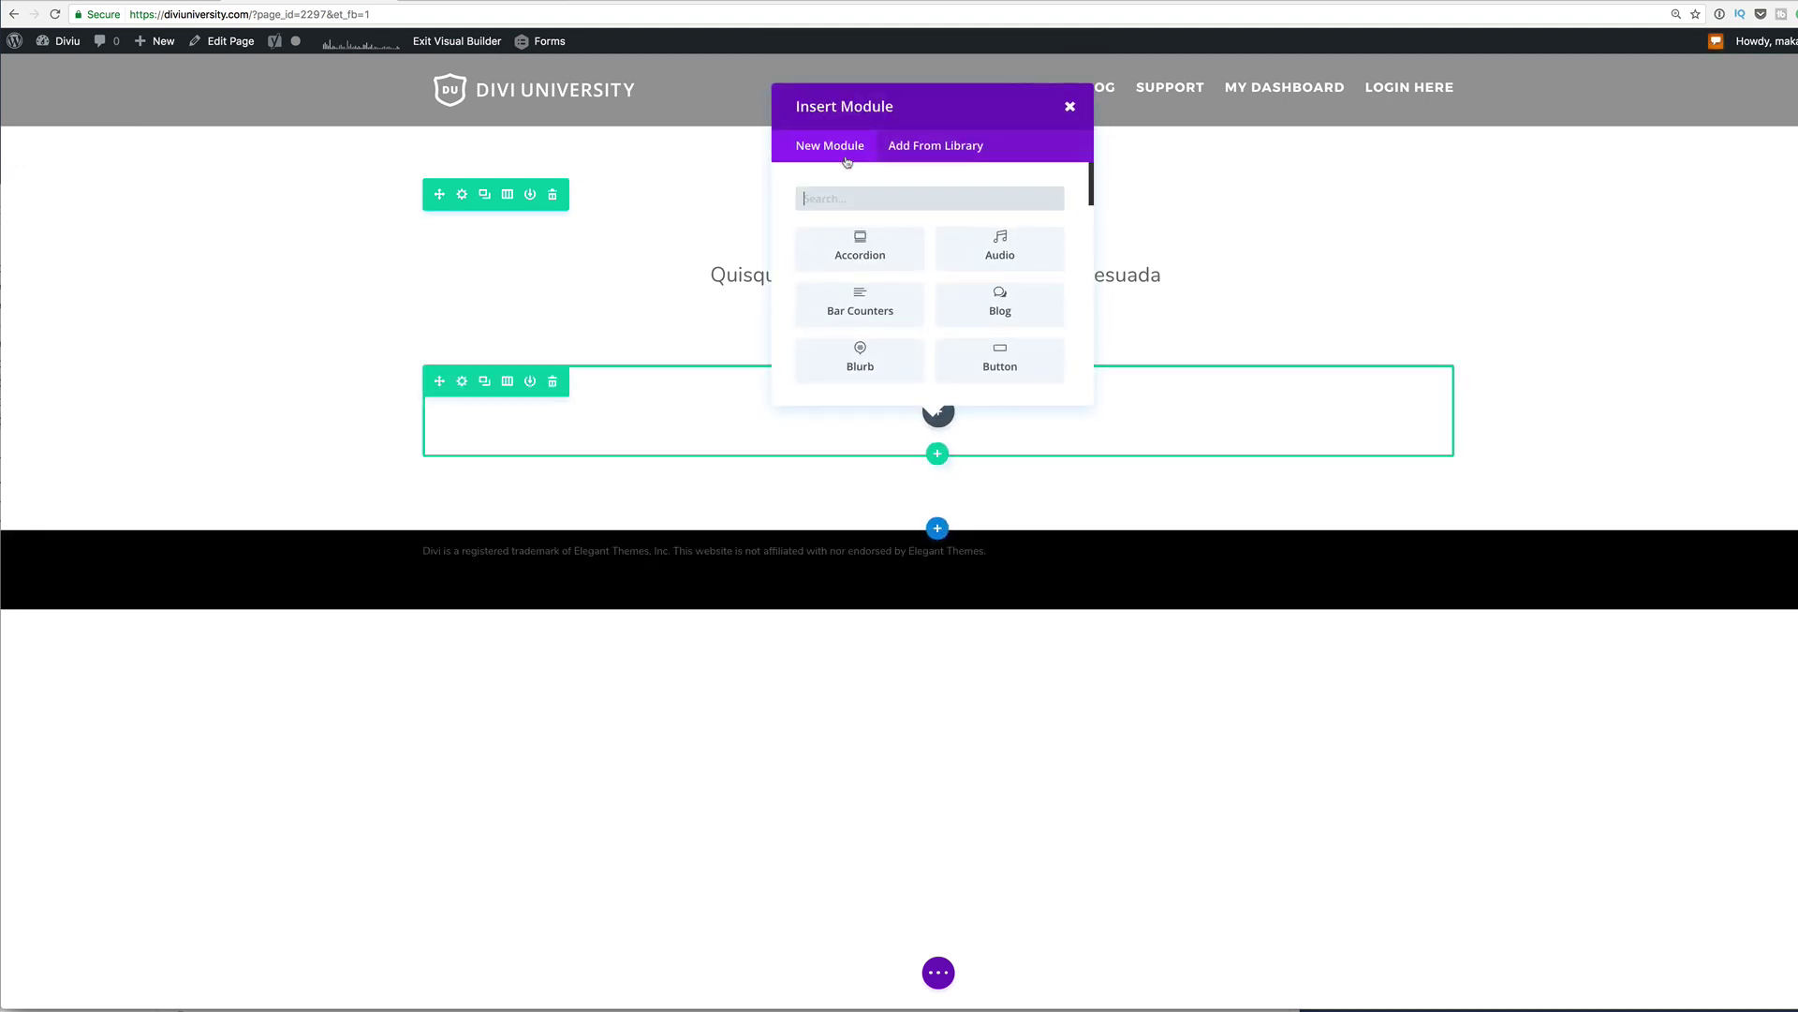
text(ia)
key(BackSpace)
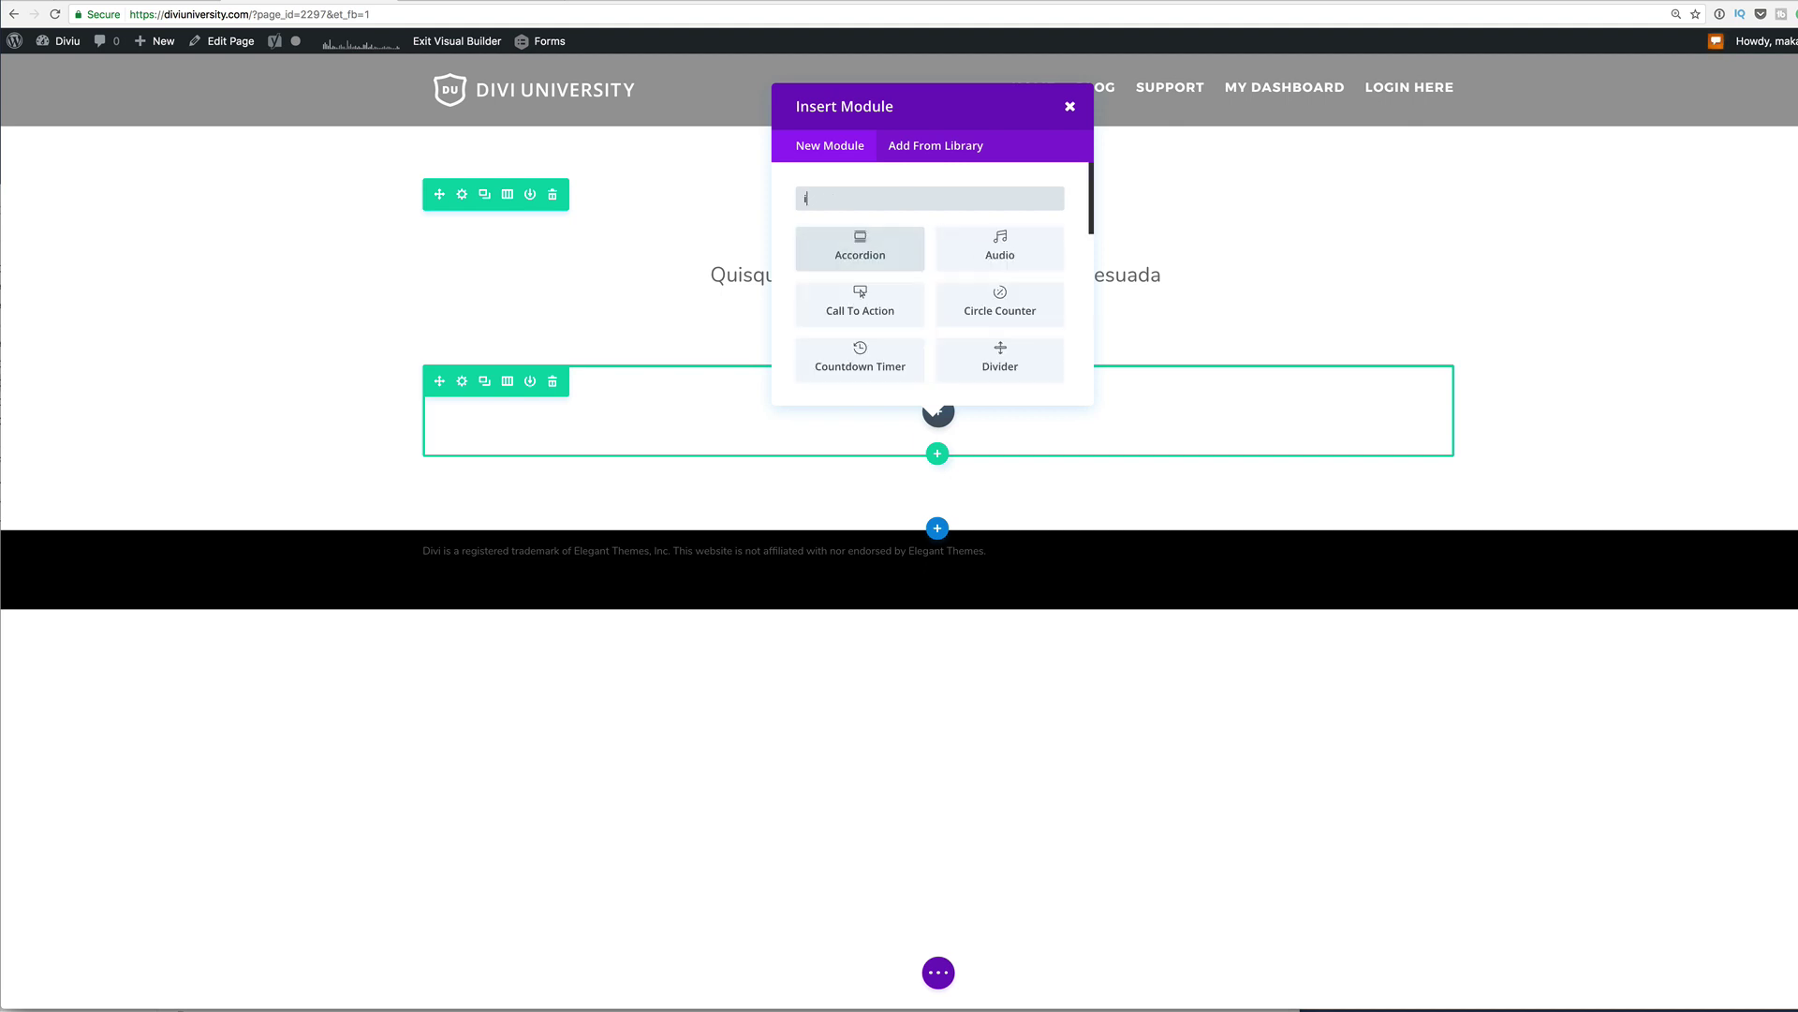
text(mad)
key(BackSpace)
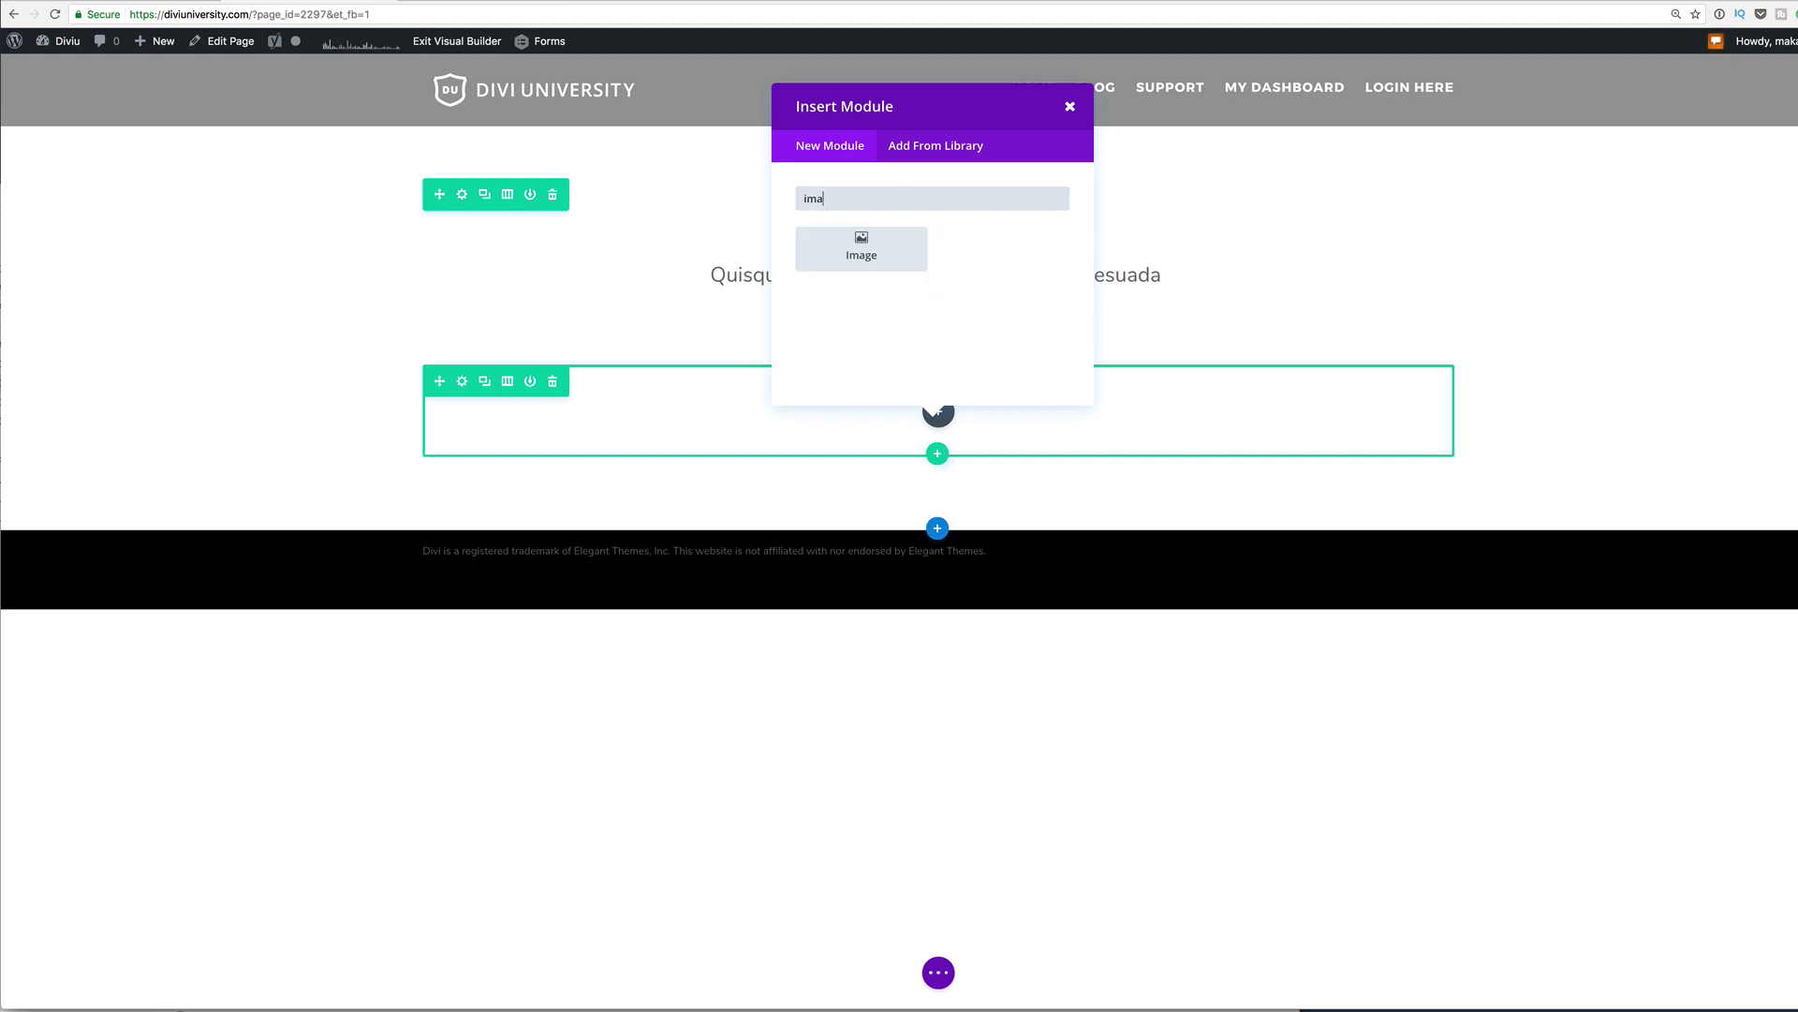
click(861, 248)
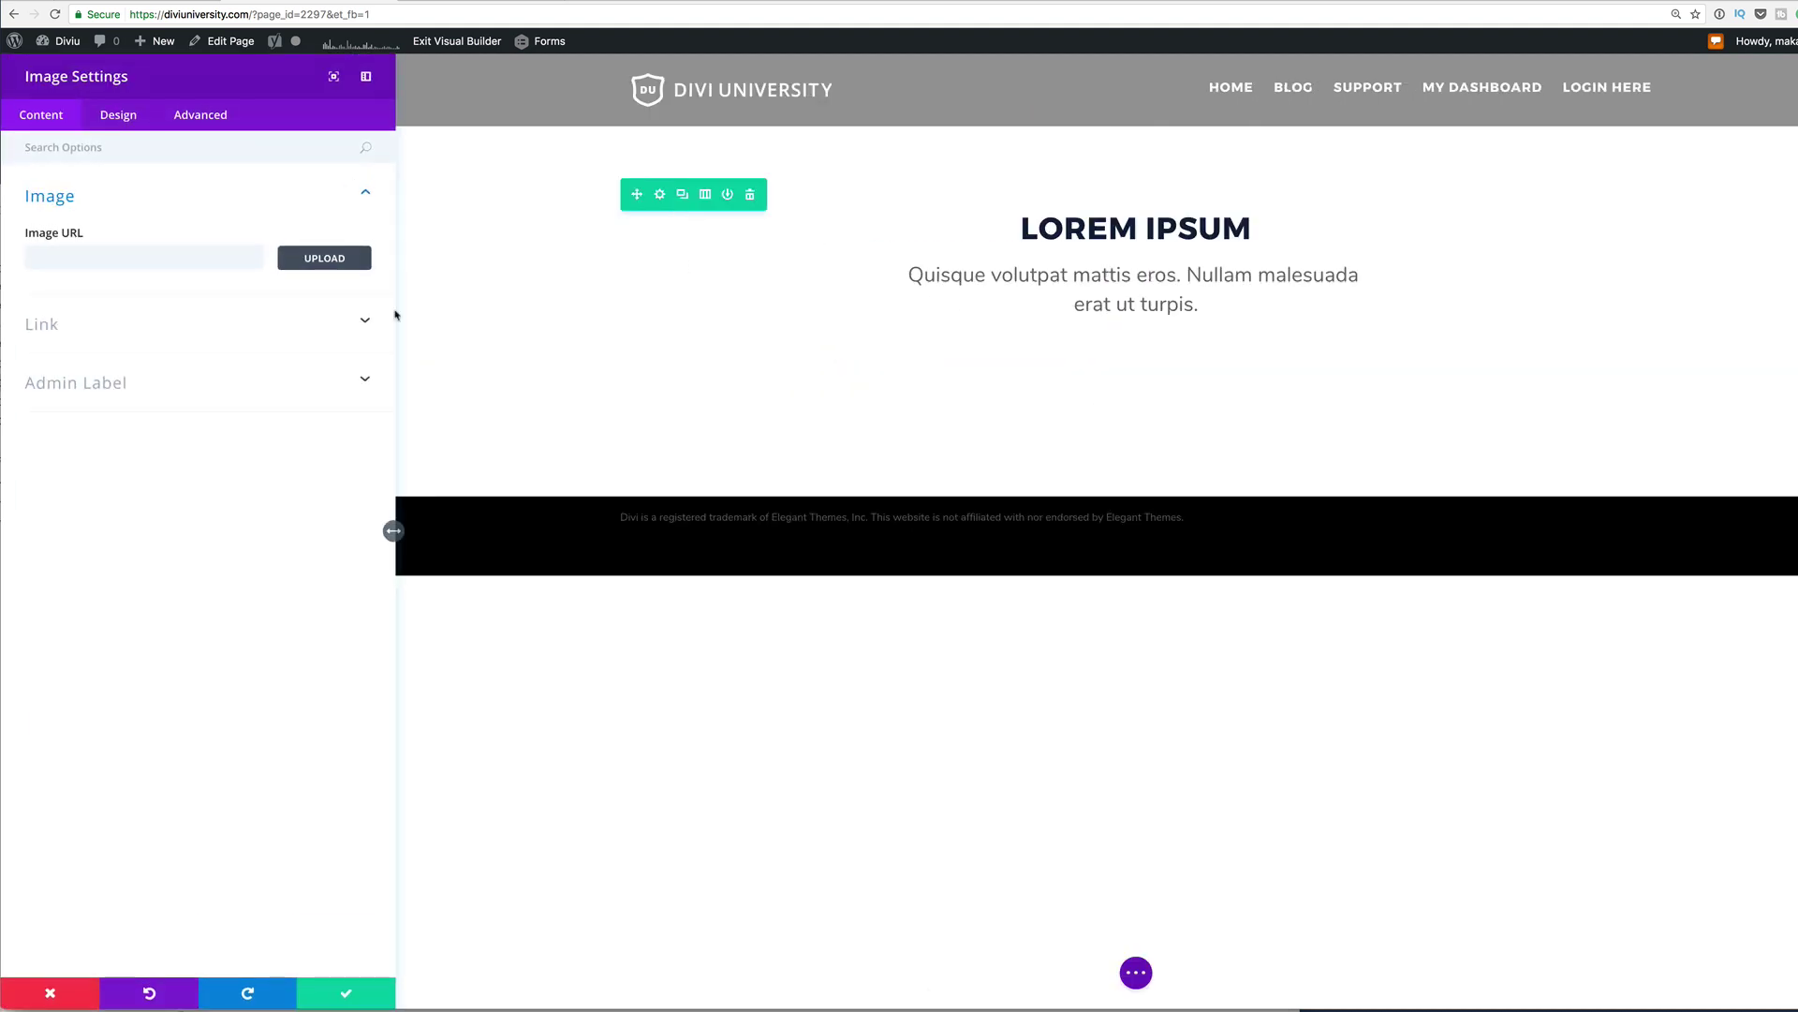
Step: Upload apple-watch.jpg from the THUMBNAILS folder in the Desktop's ALL FILES folder and use it as the module's image
click(326, 259)
click(61, 107)
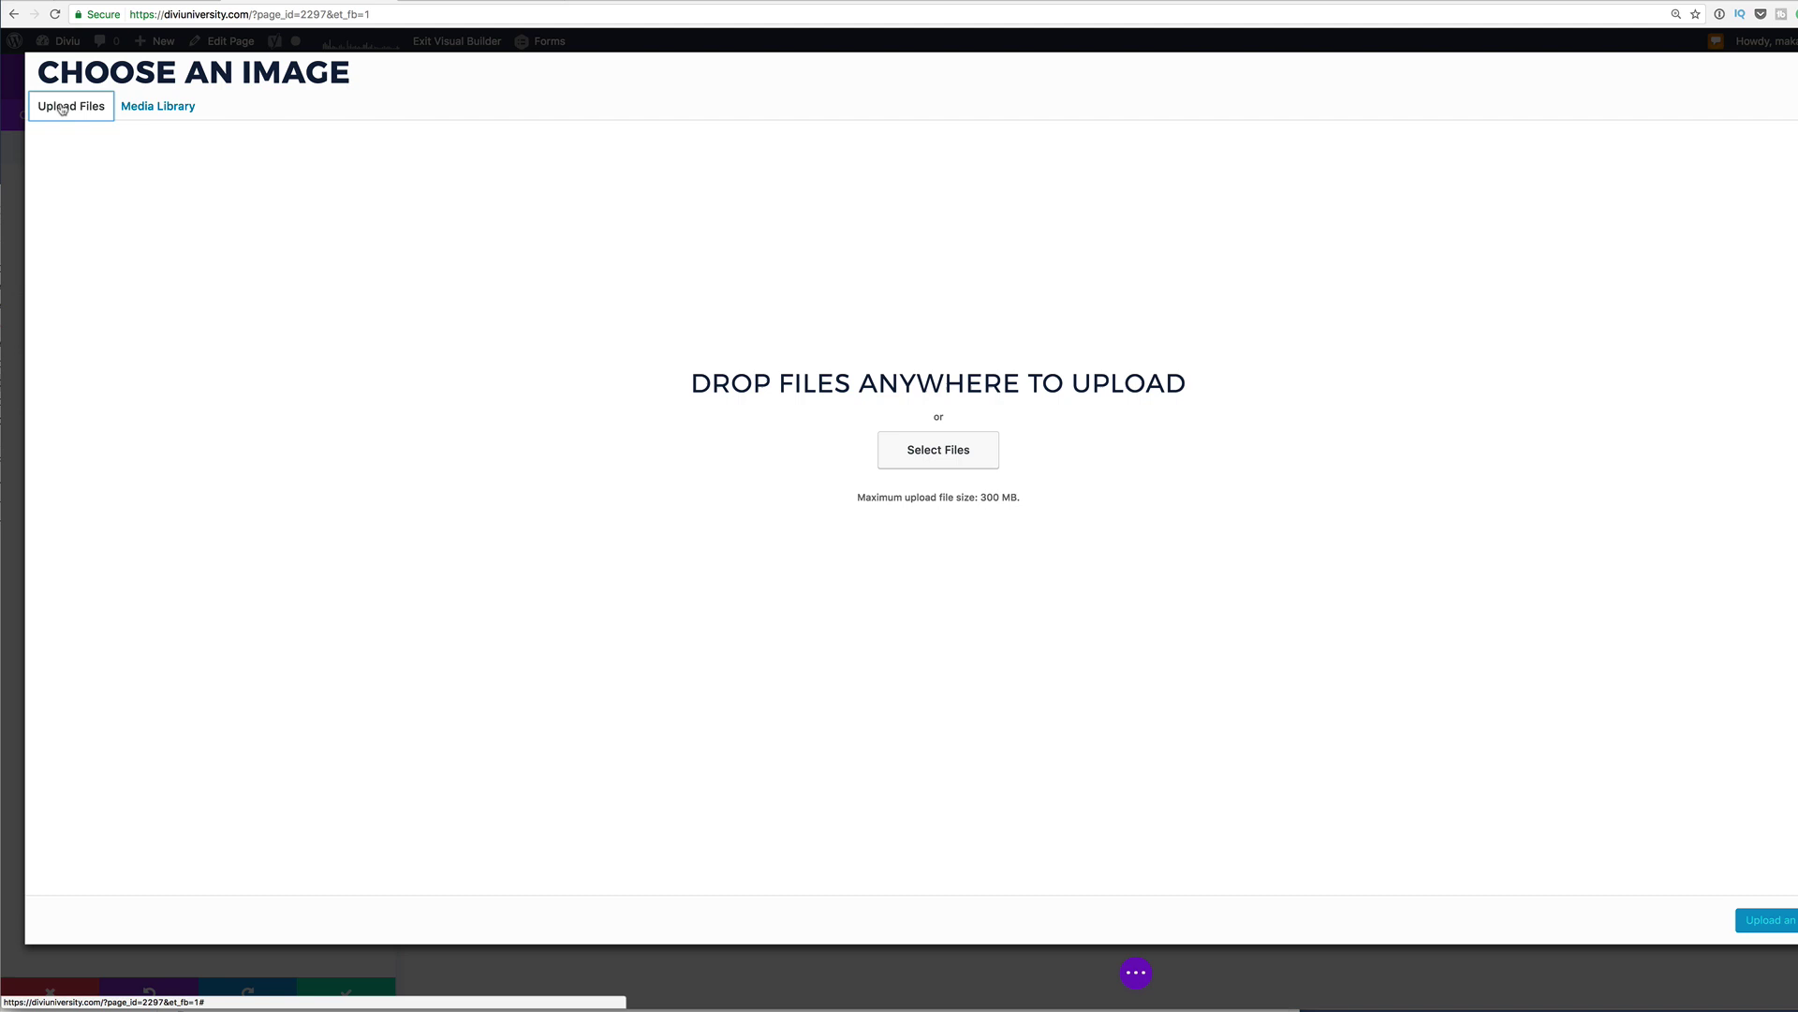
click(946, 455)
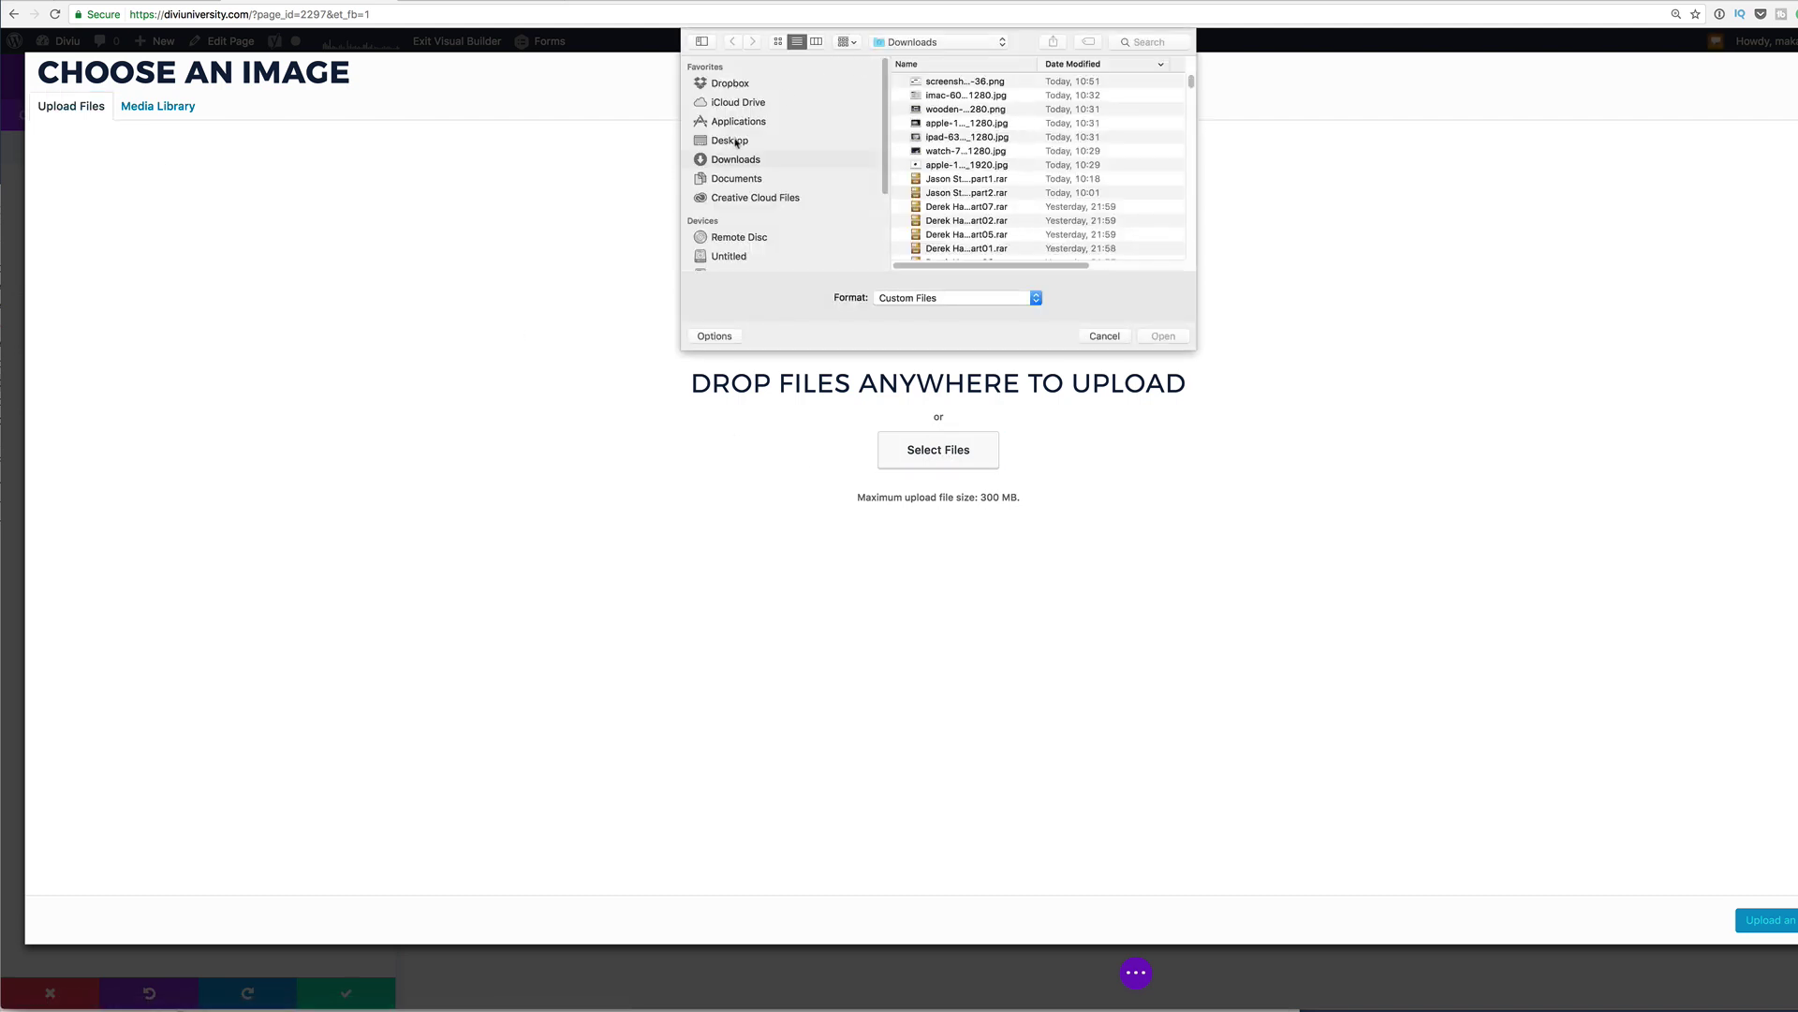
click(731, 141)
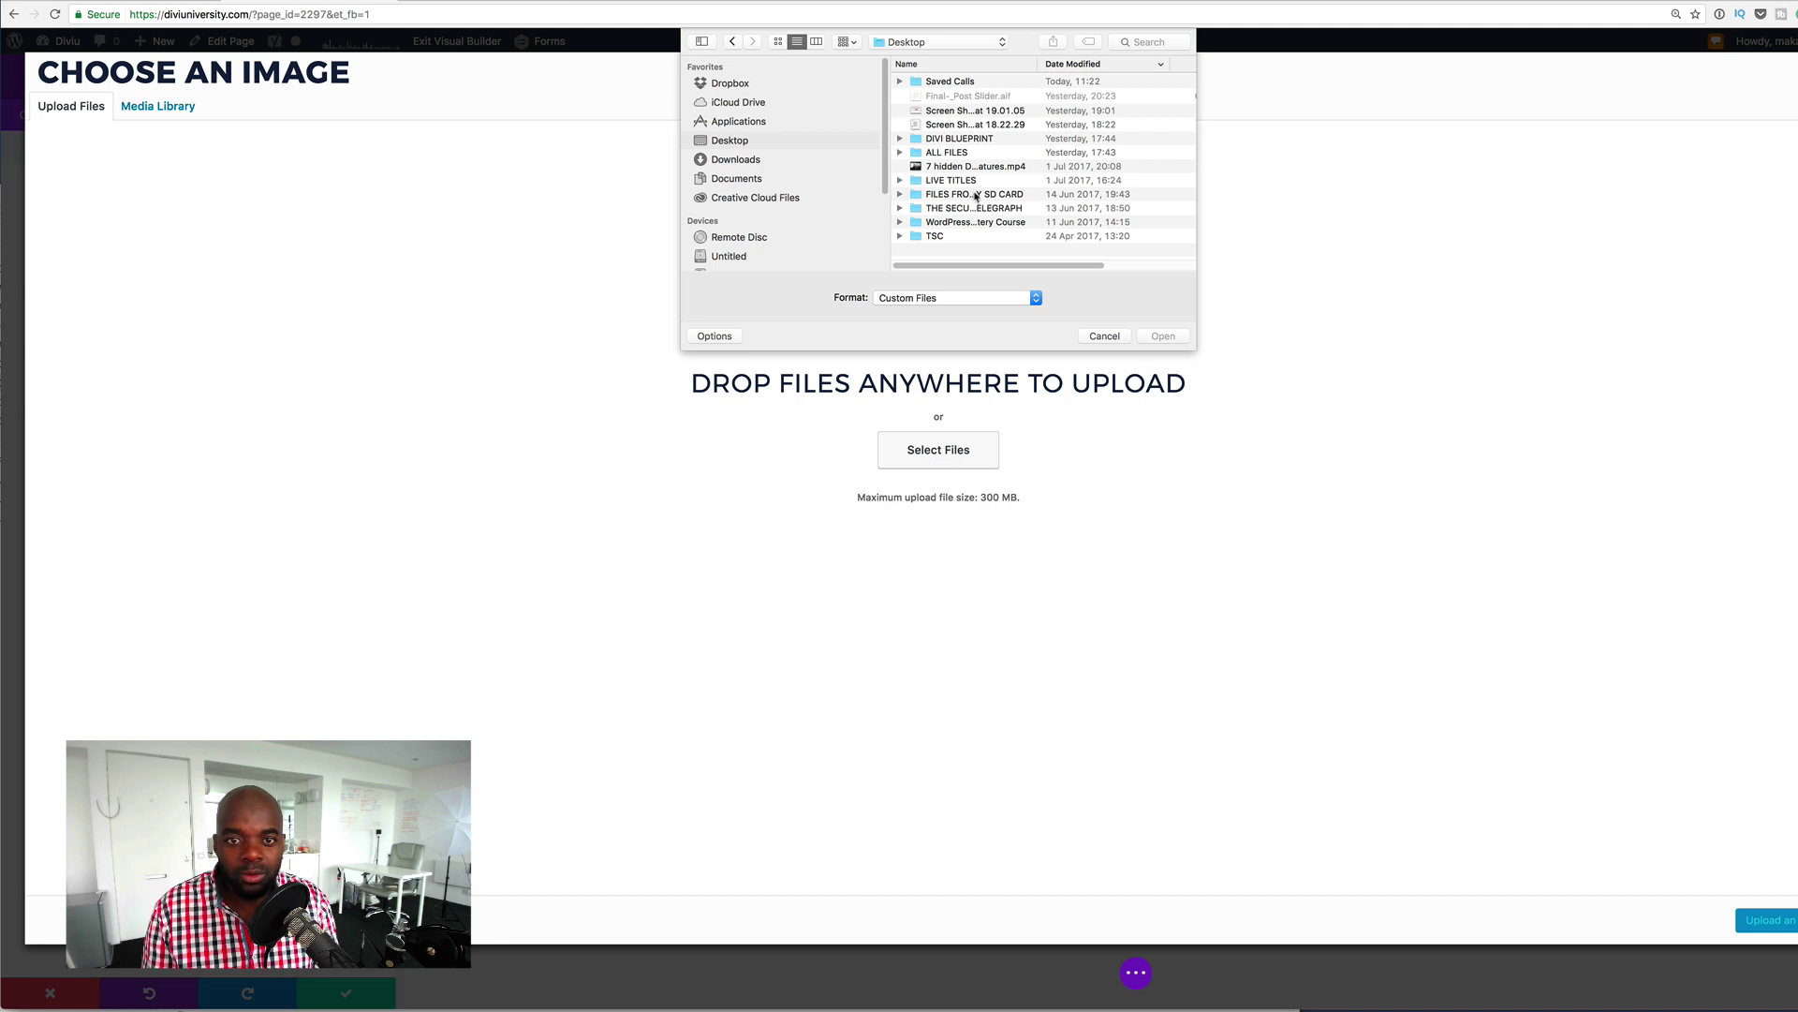
double_click(946, 152)
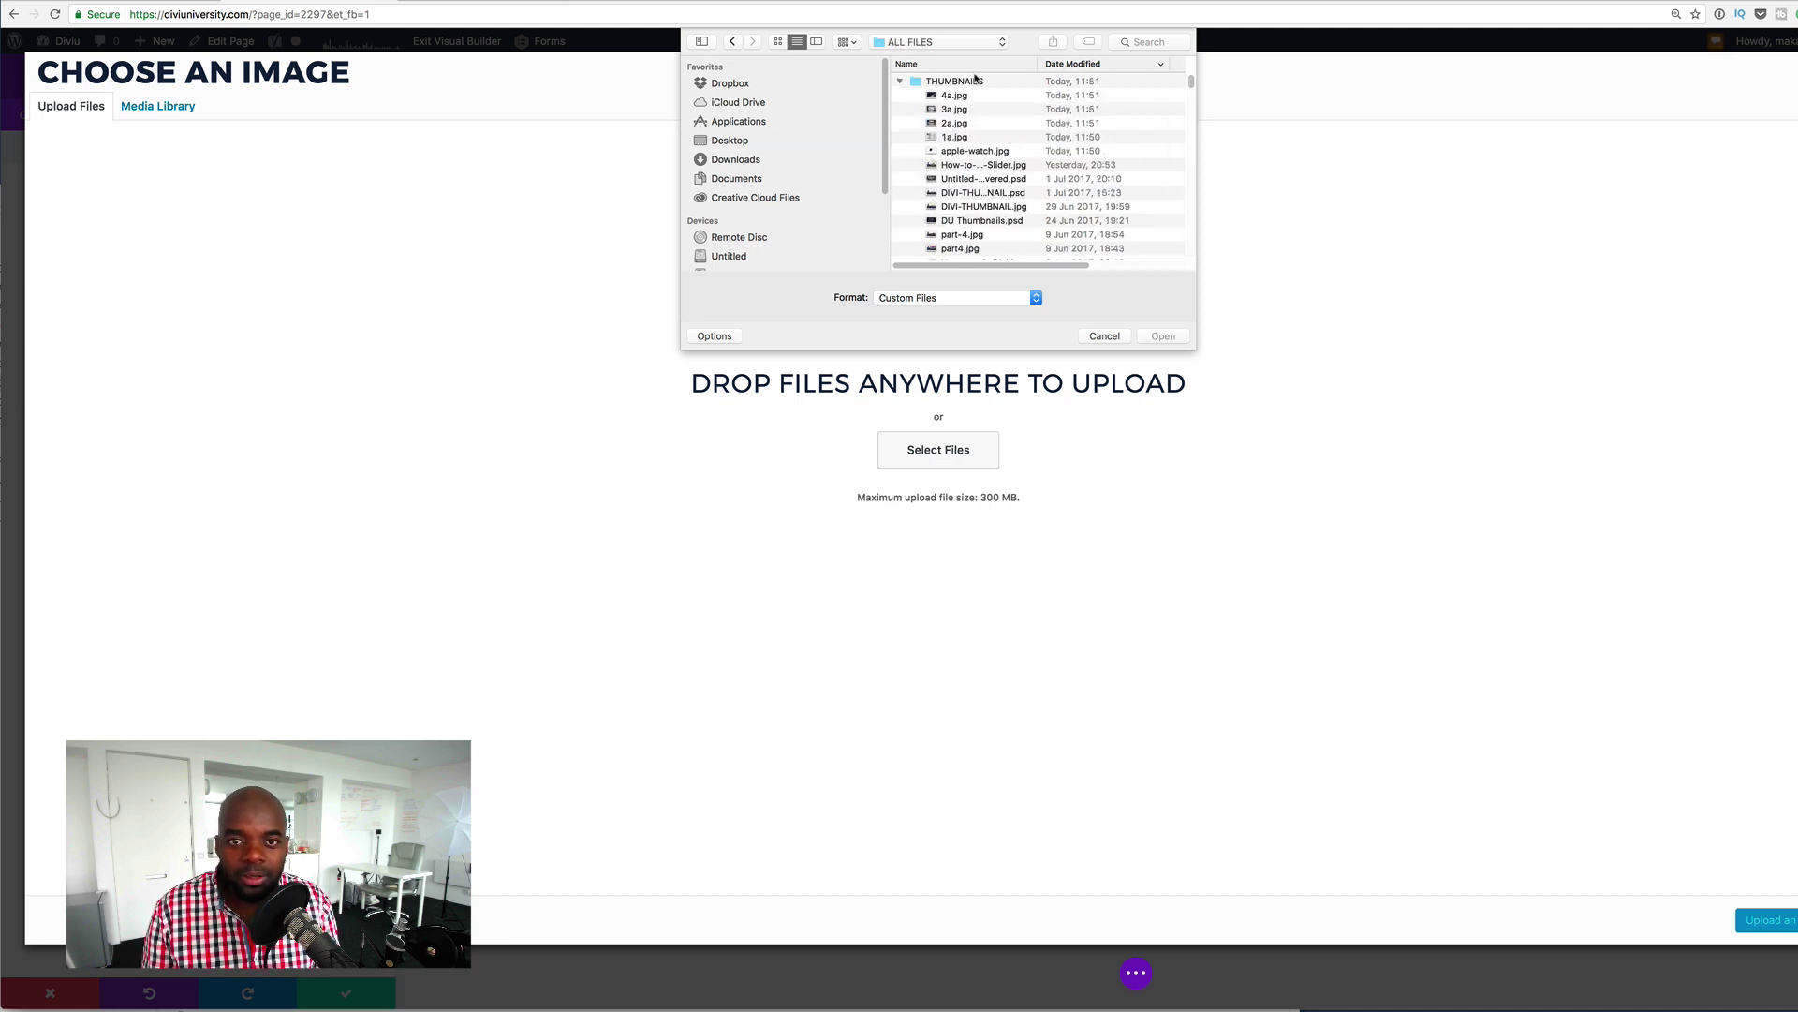
click(971, 152)
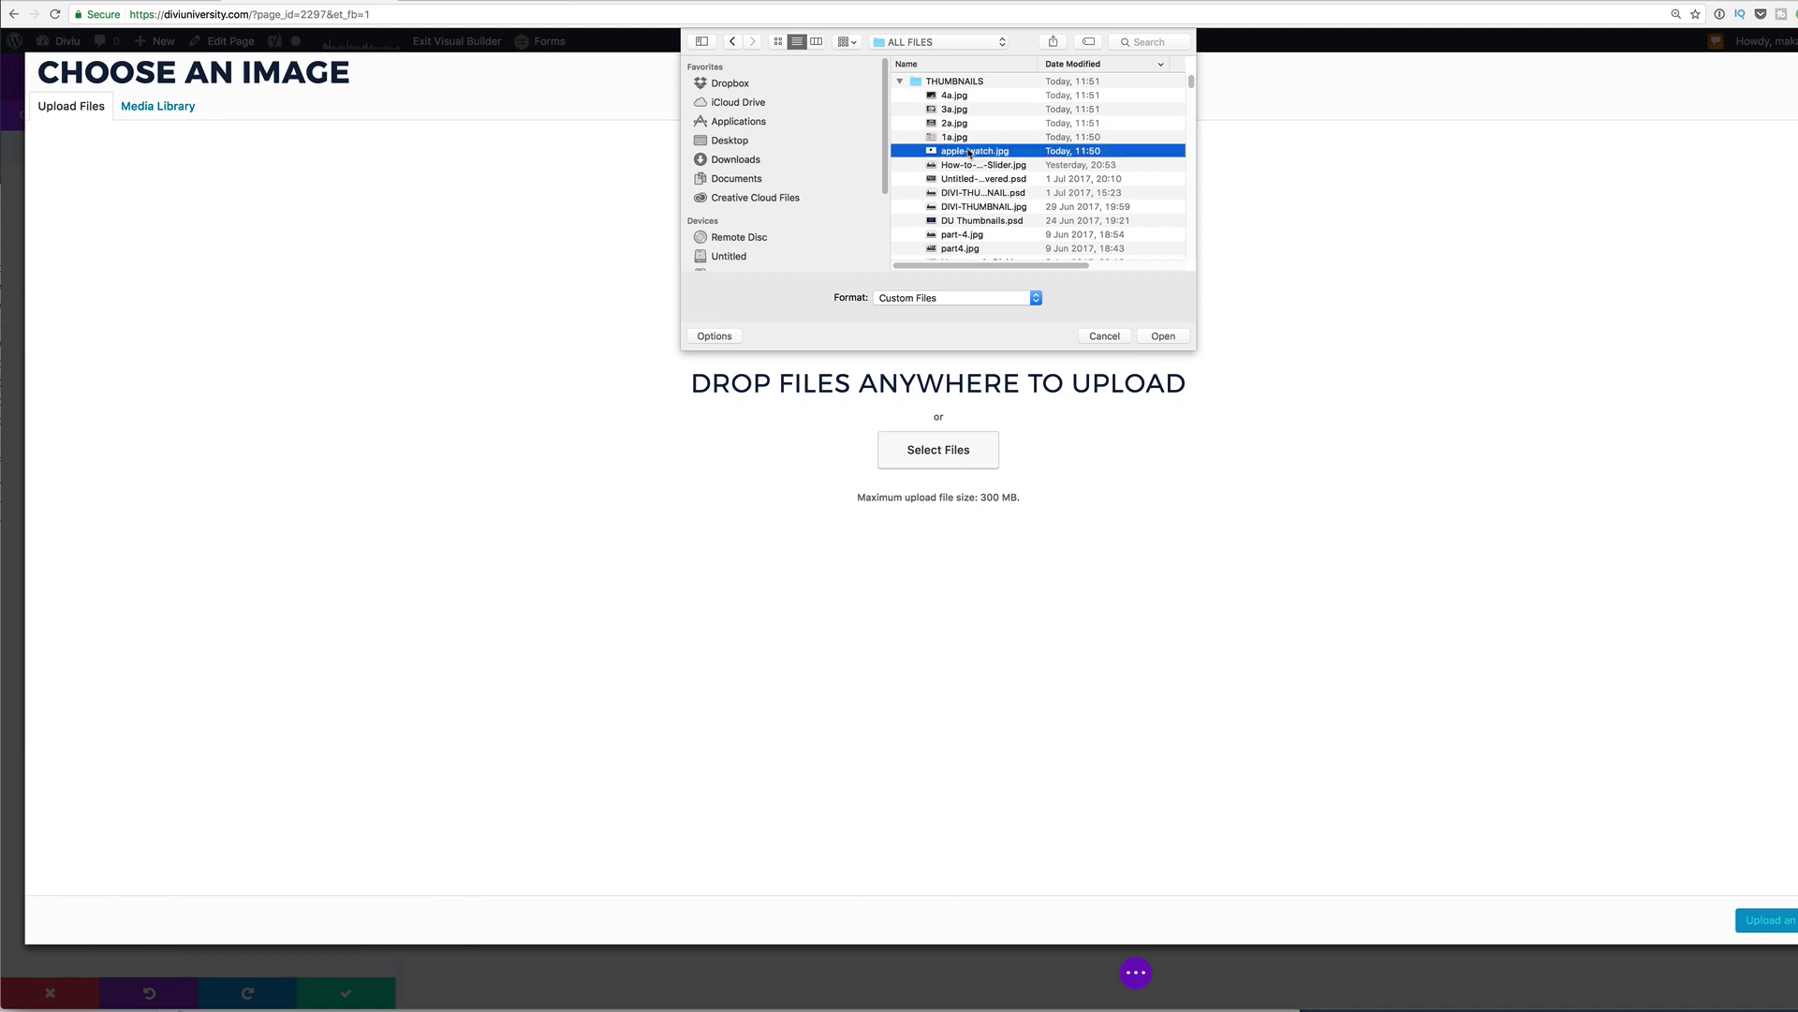
double_click(971, 151)
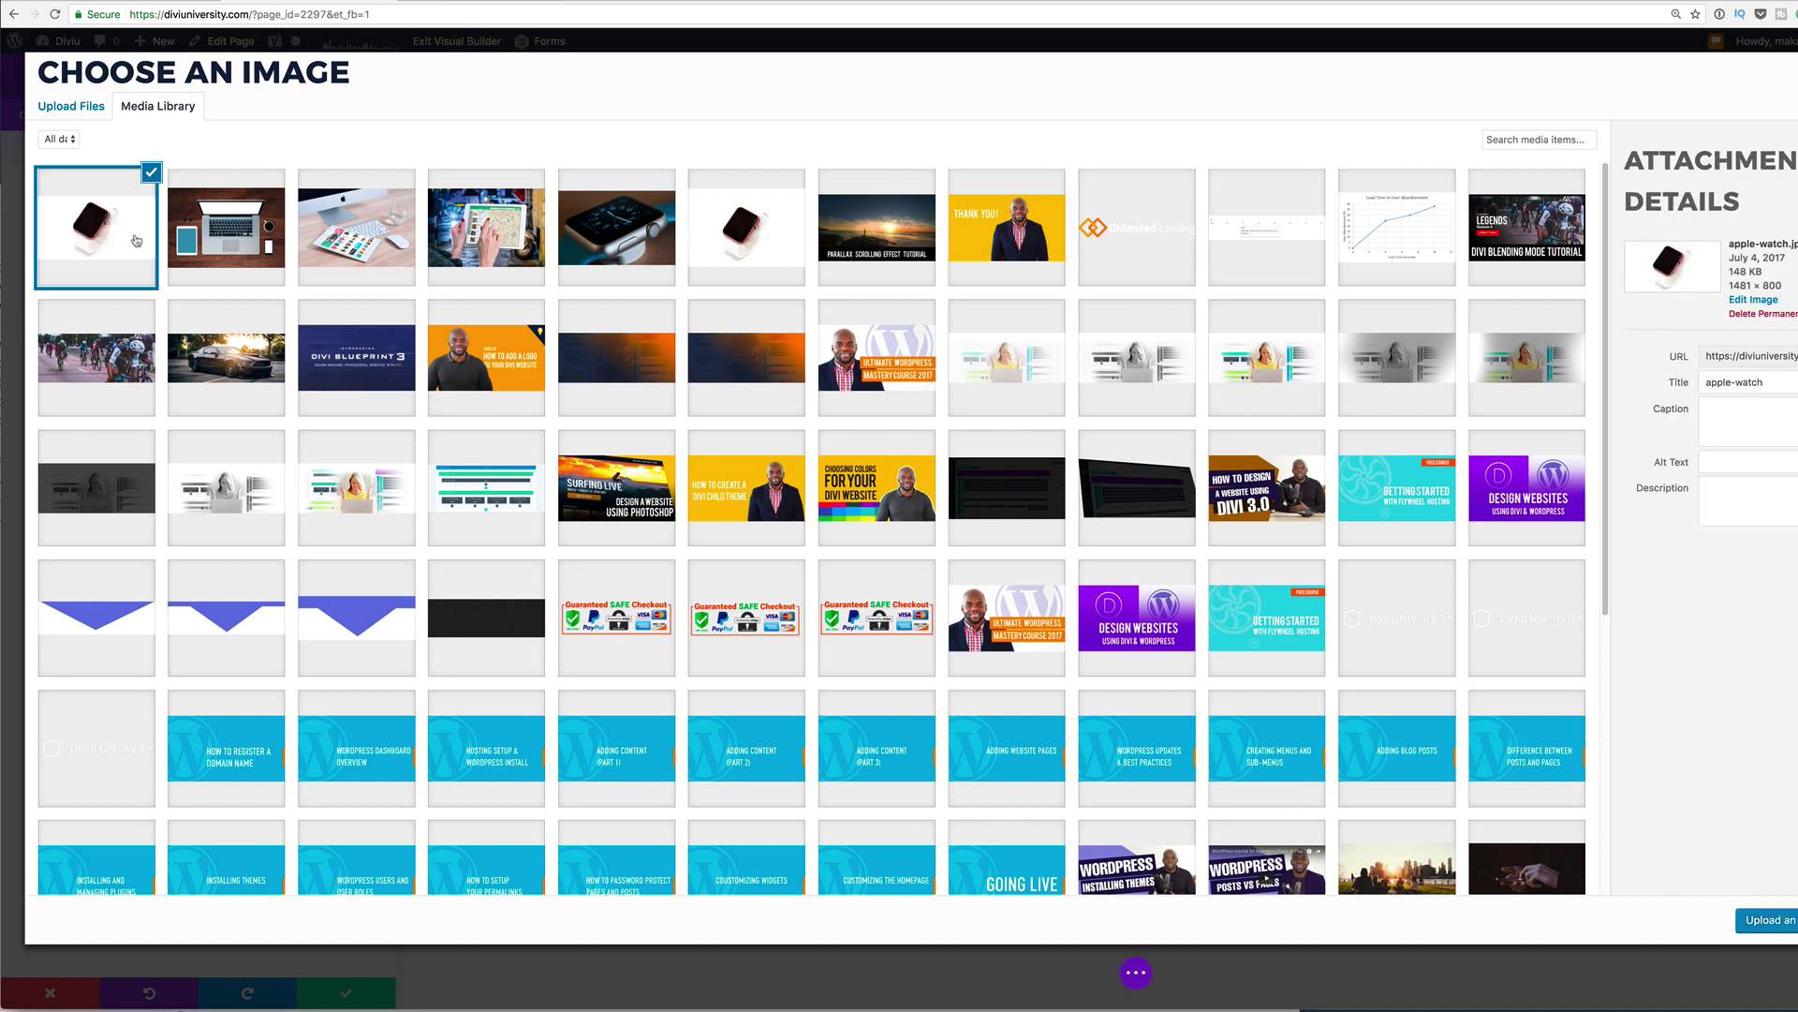
click(1765, 920)
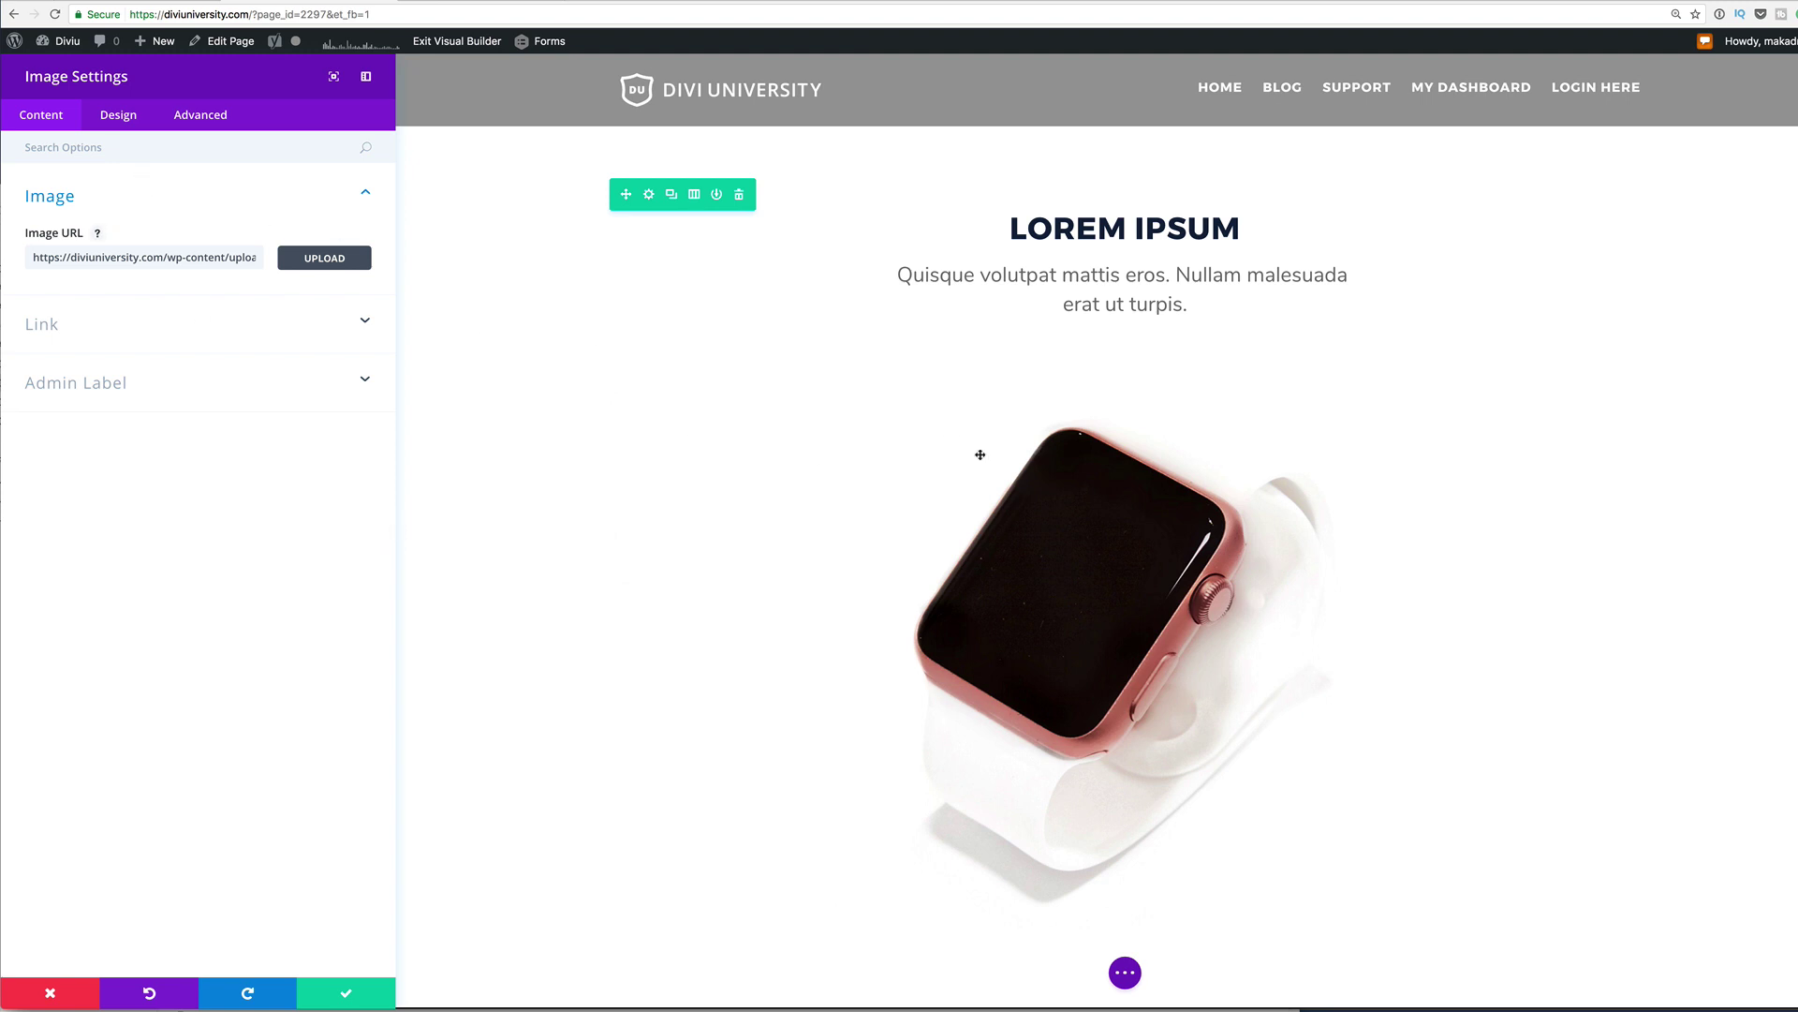
Step: Set the watch image's alignment to Center
click(121, 116)
click(88, 196)
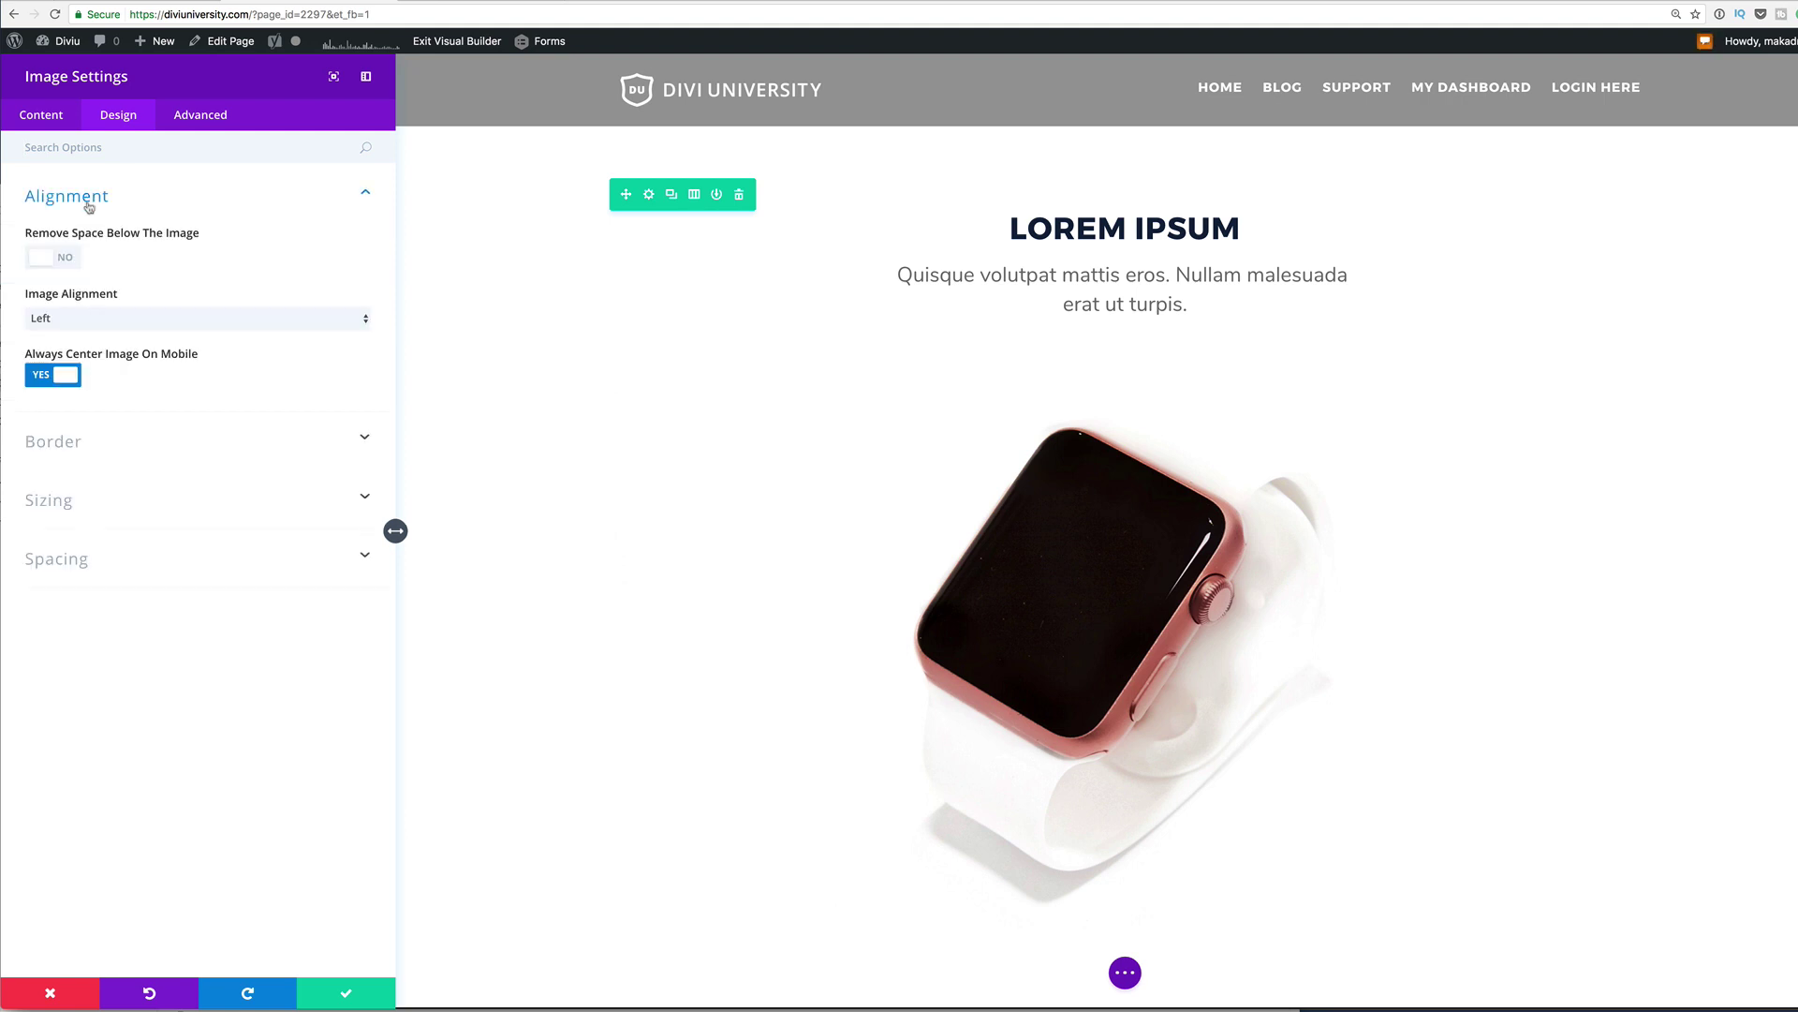
click(67, 322)
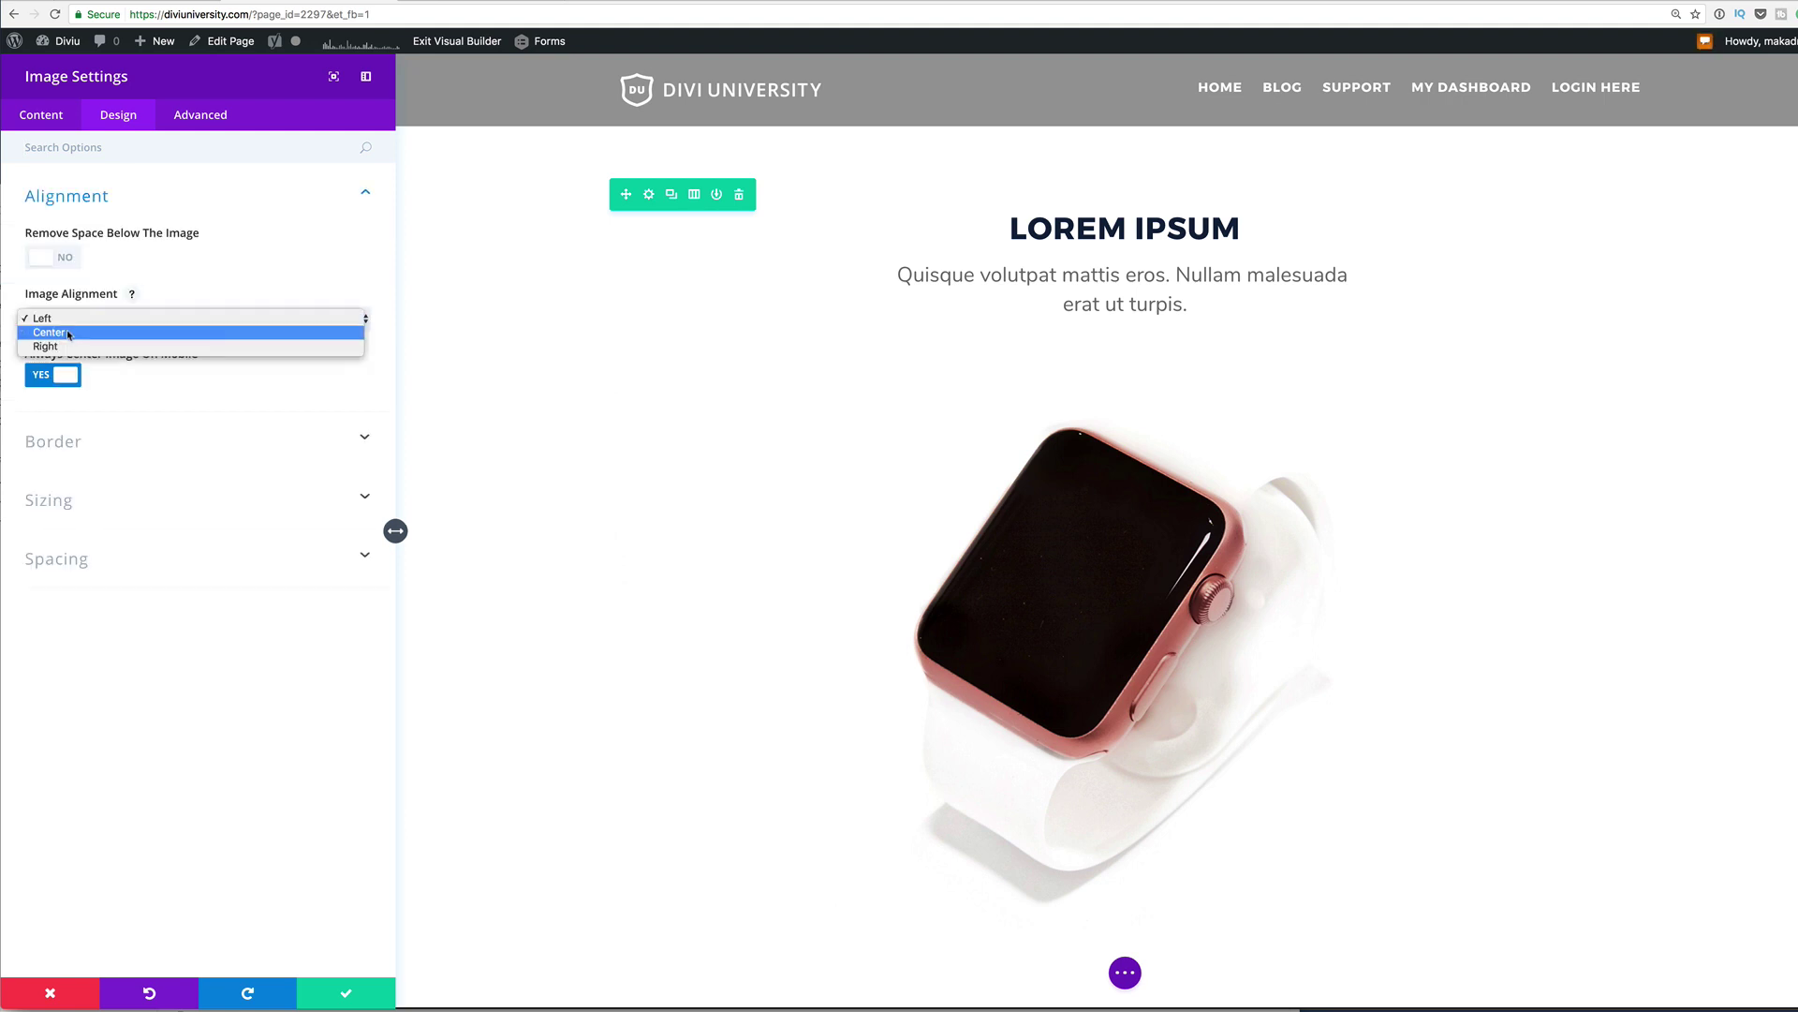
click(52, 335)
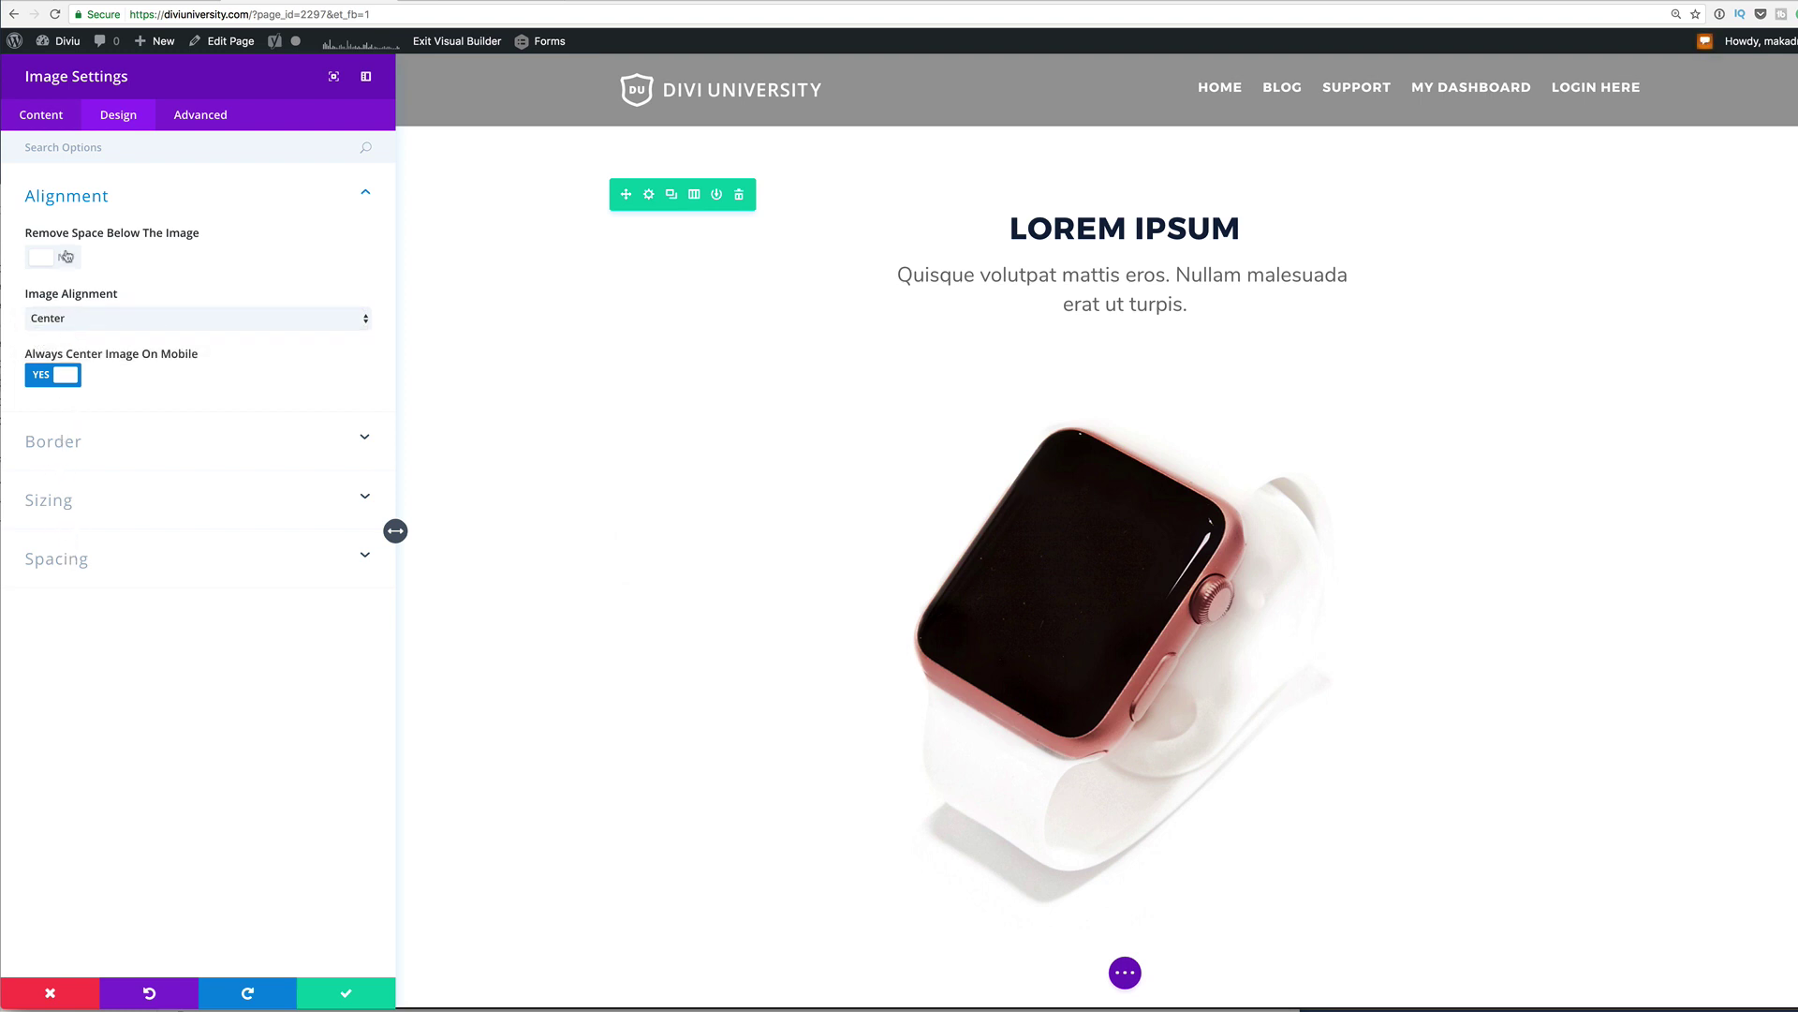
Step: Set the watch image's animation to No Animation and save the Image module settings
click(103, 147)
text(Ani)
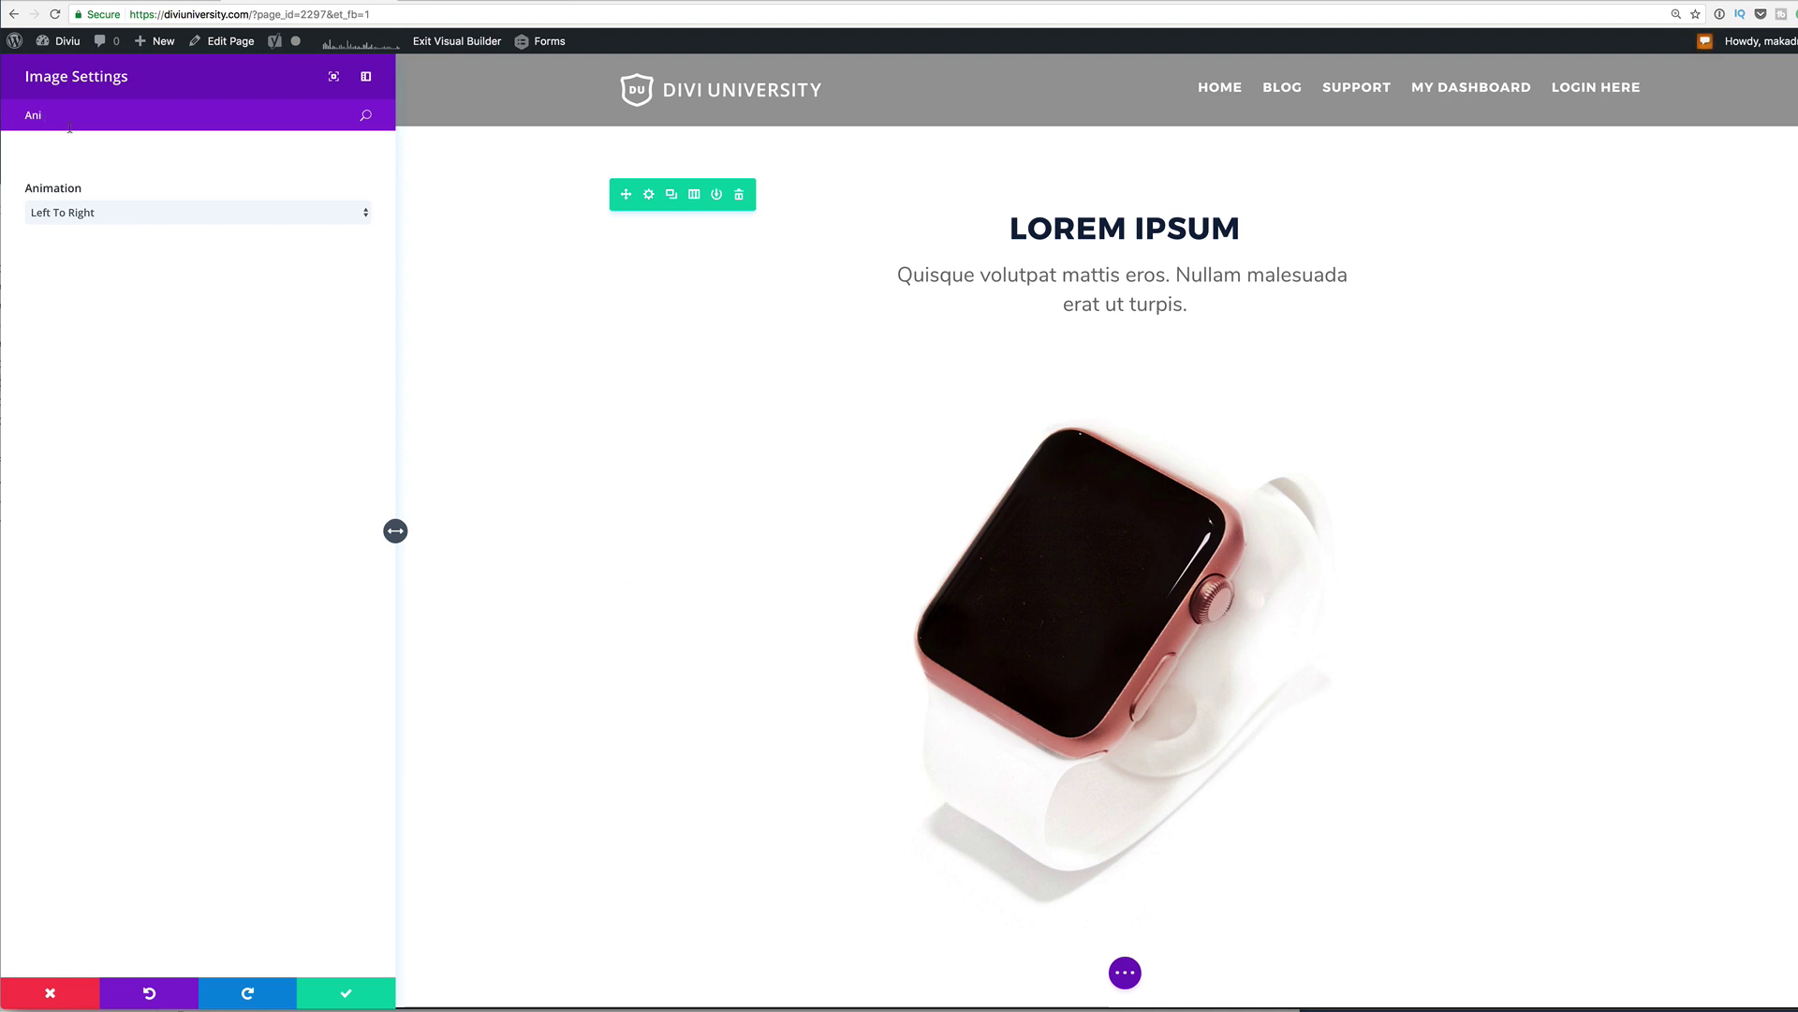
click(87, 215)
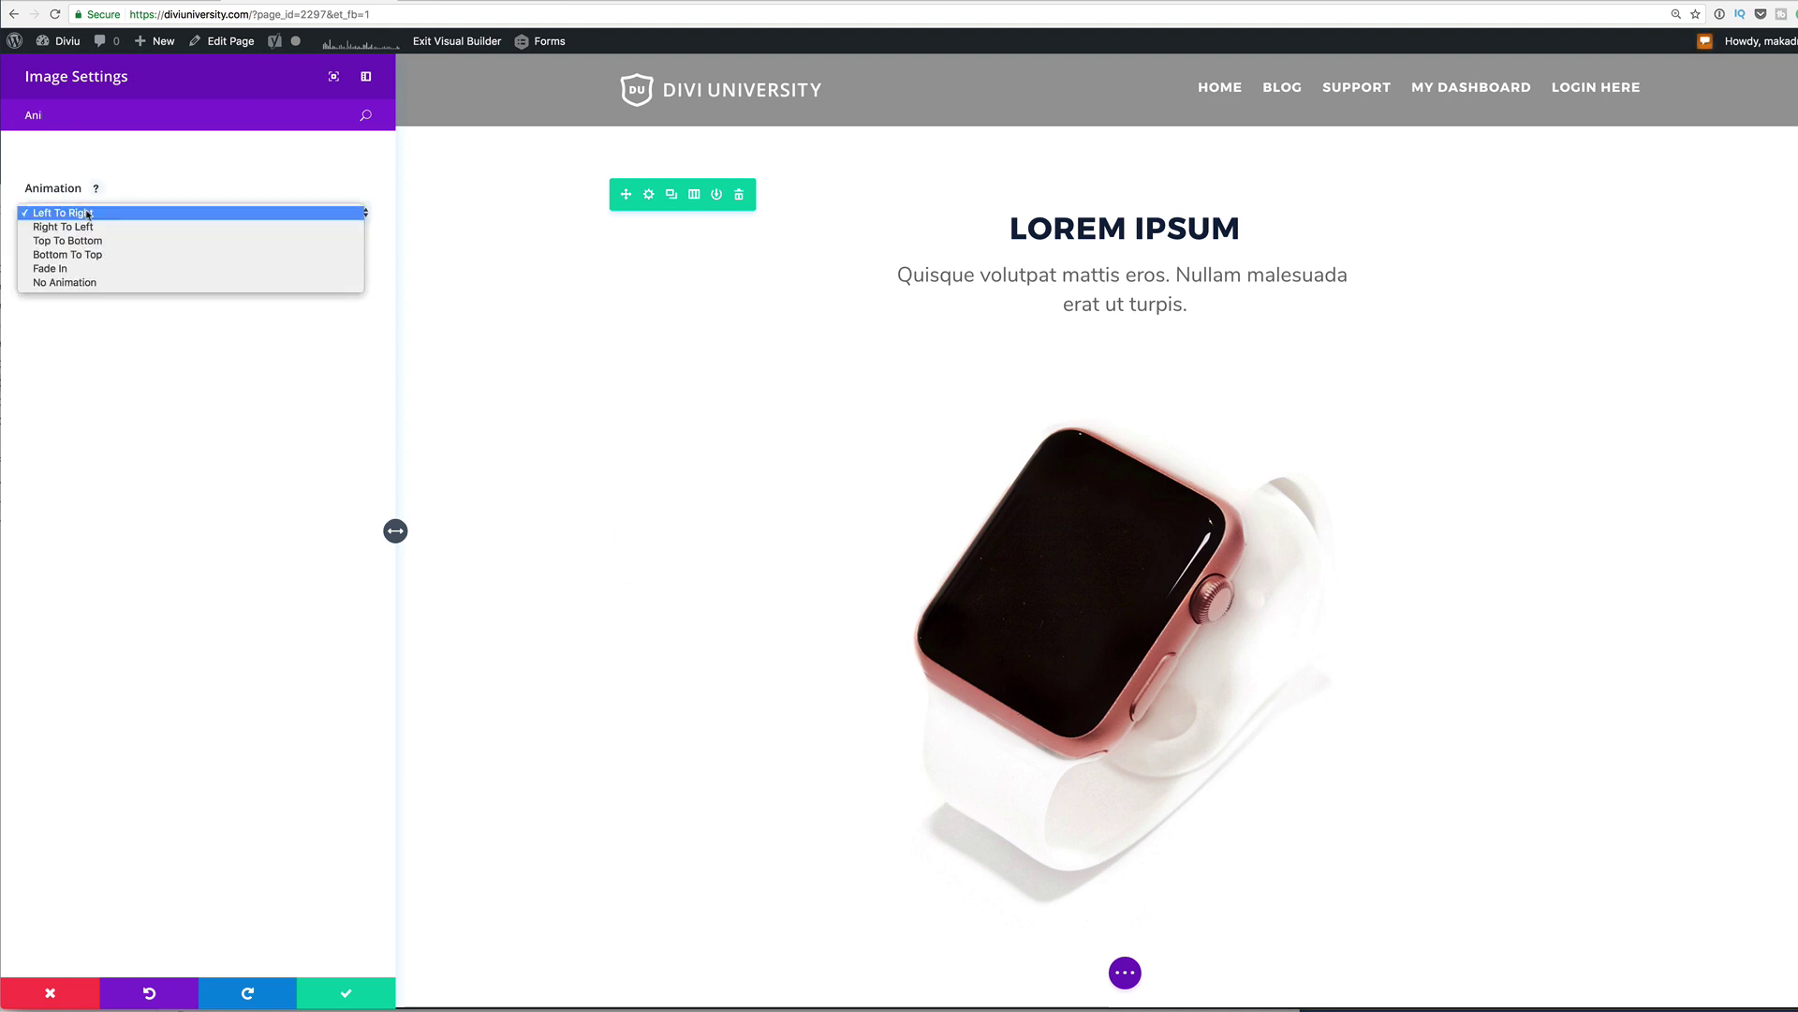
click(91, 283)
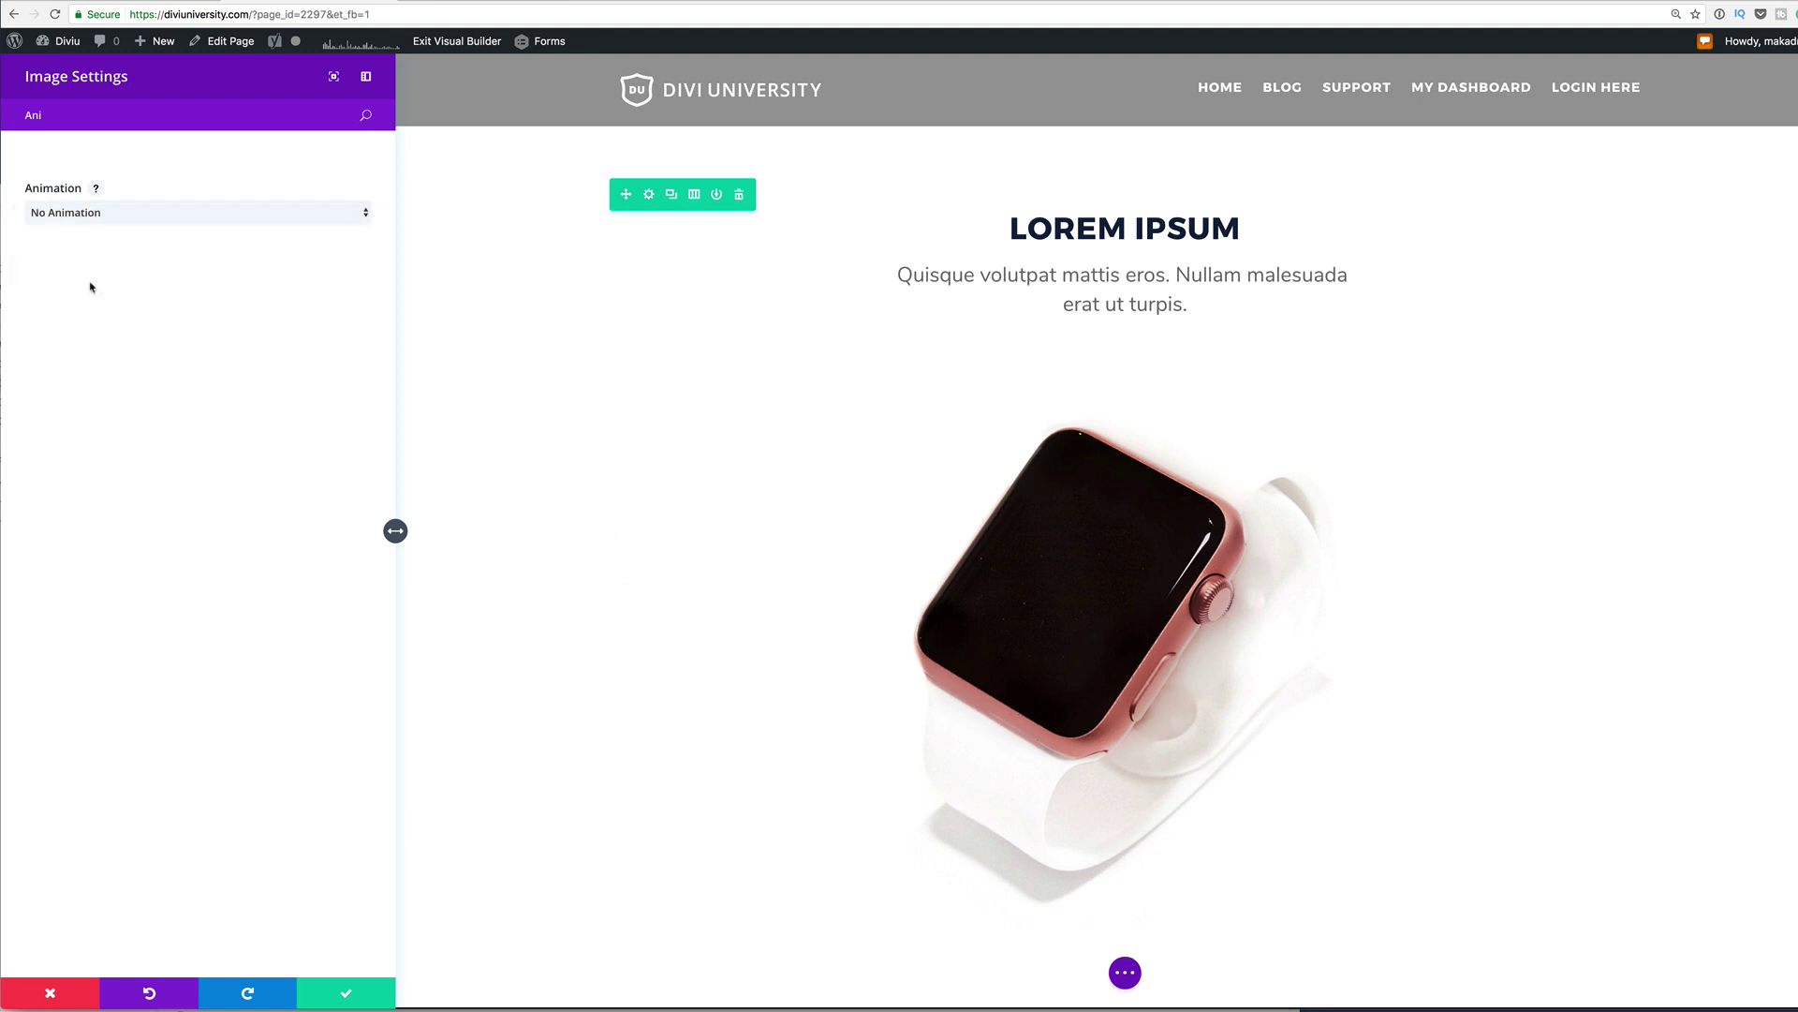
click(345, 996)
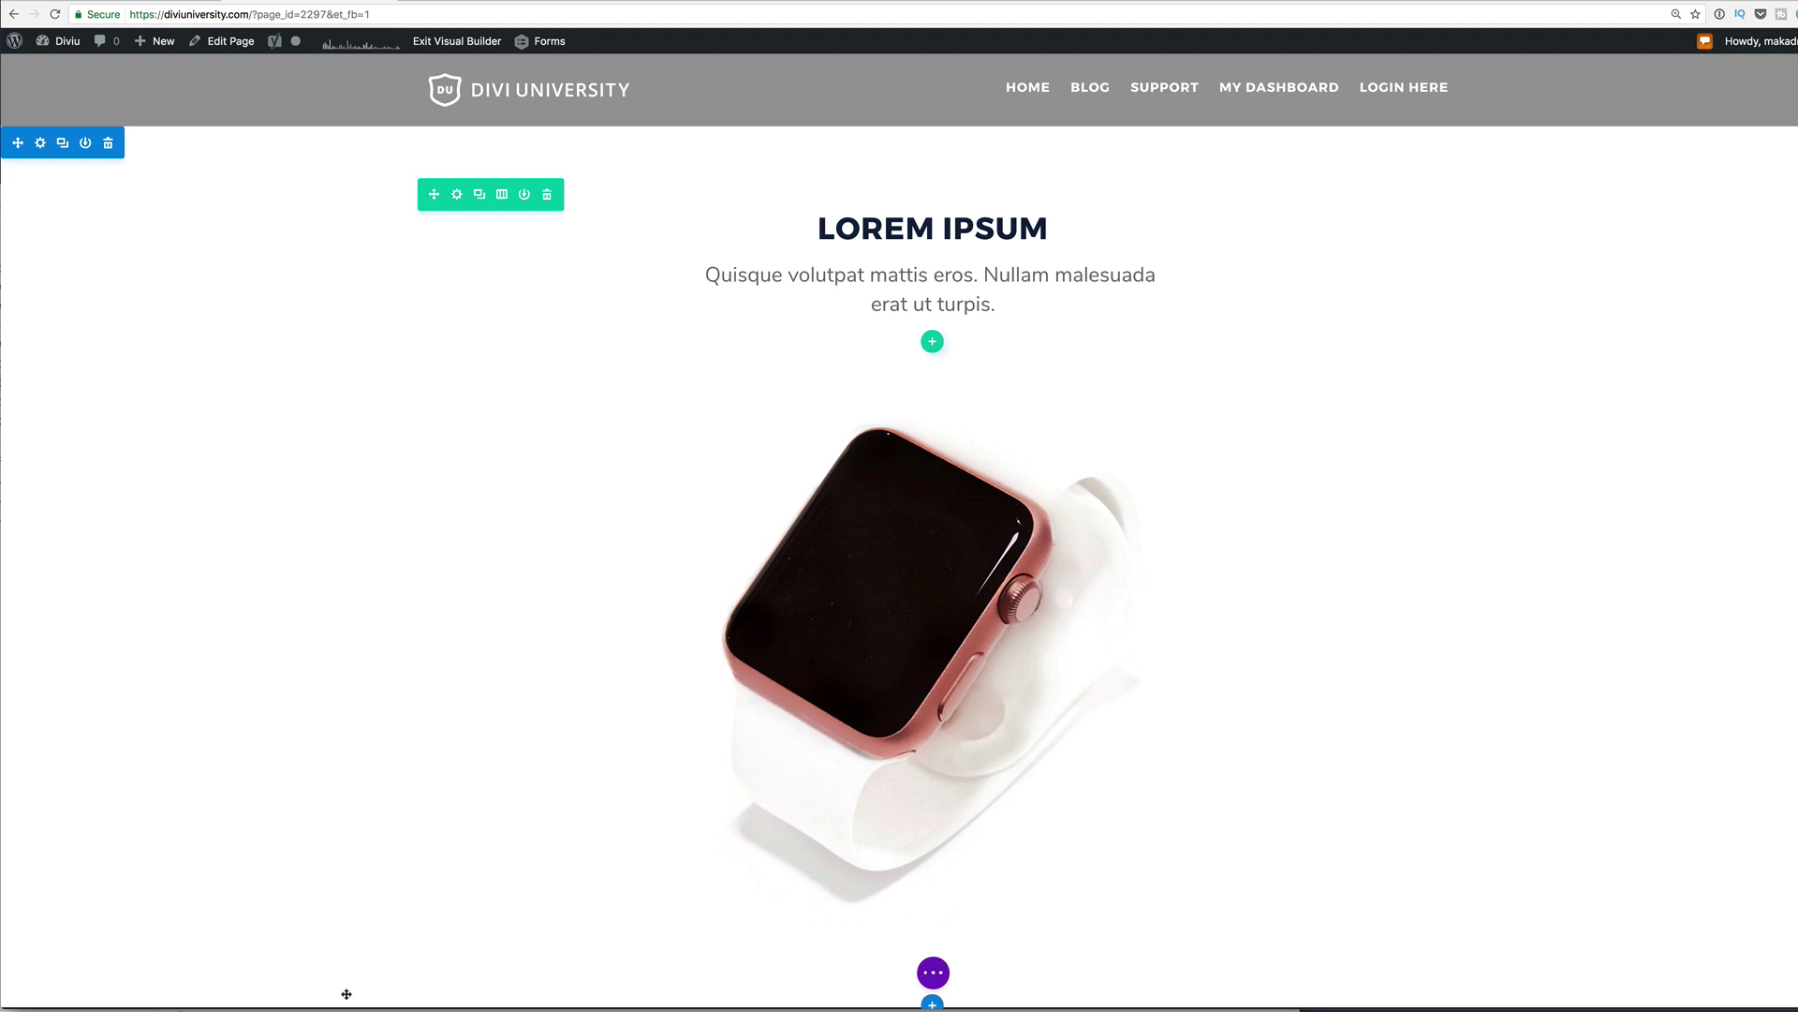
Step: Make the row containing the watch image fullwidth, save the row settings and check the enlarged image on the page
scroll(546, 843, down, 2)
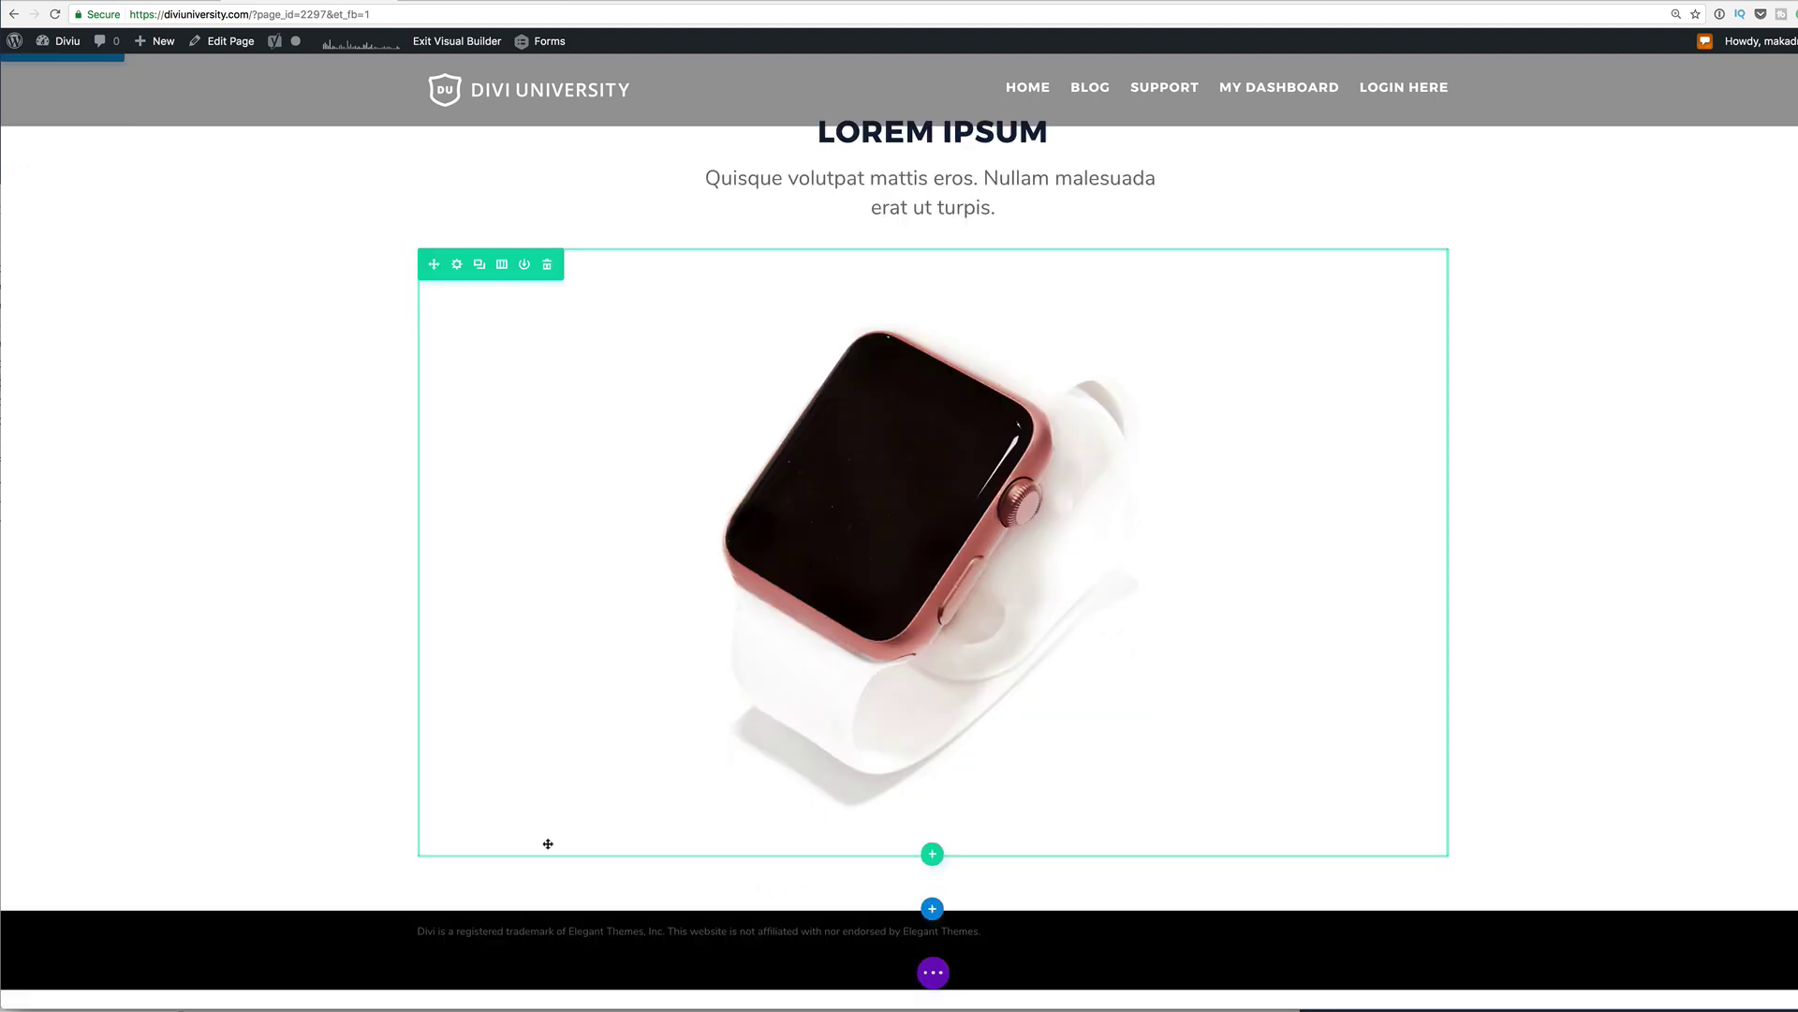
scroll(988, 851, up, 2)
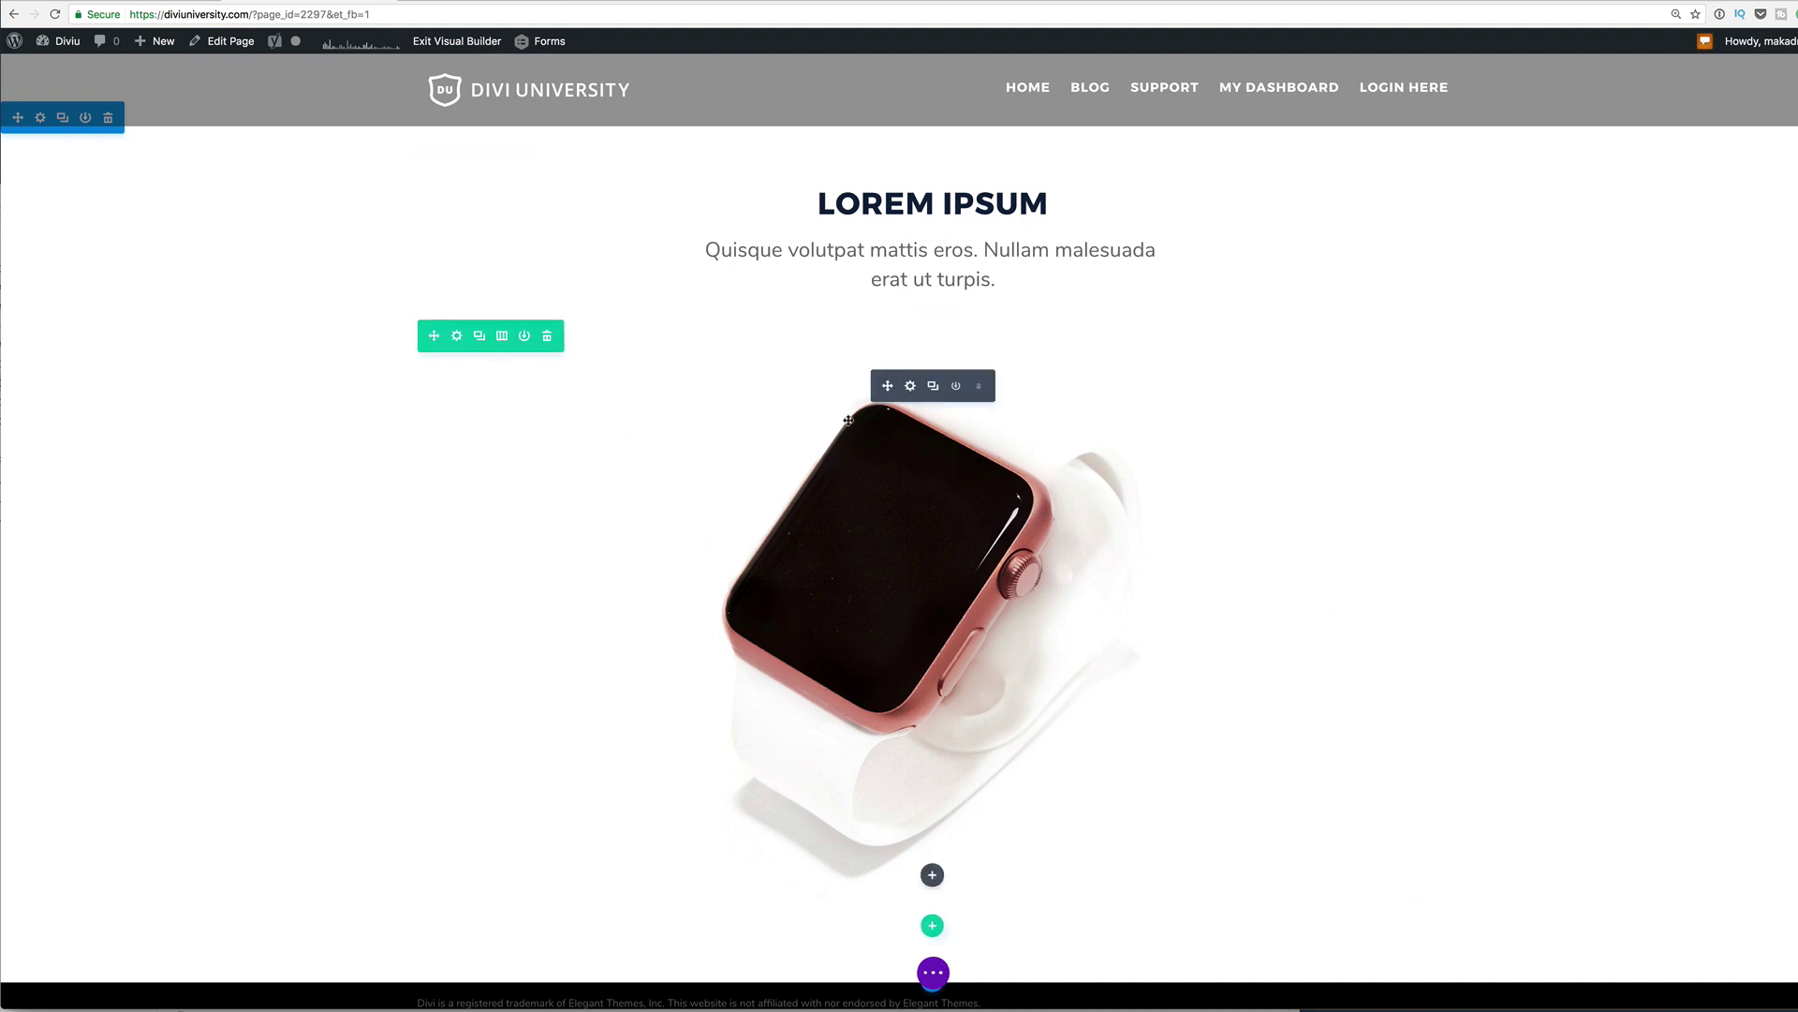
click(458, 337)
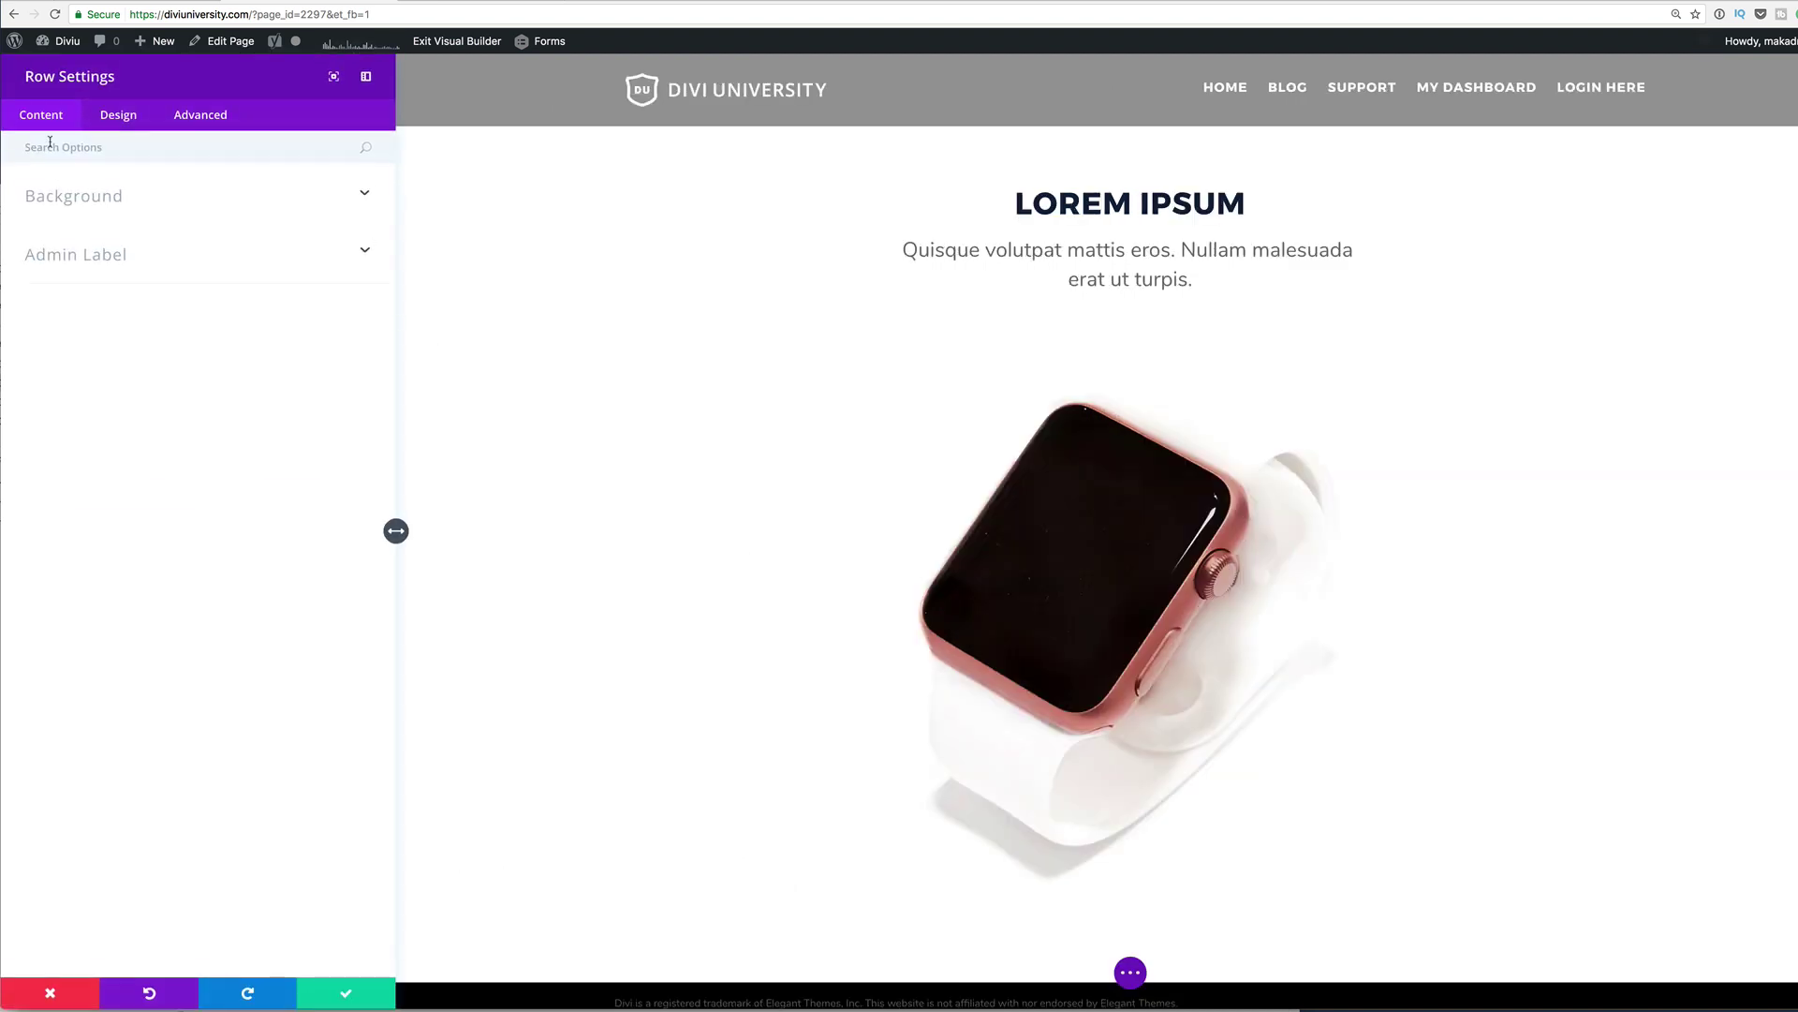
click(124, 113)
click(63, 199)
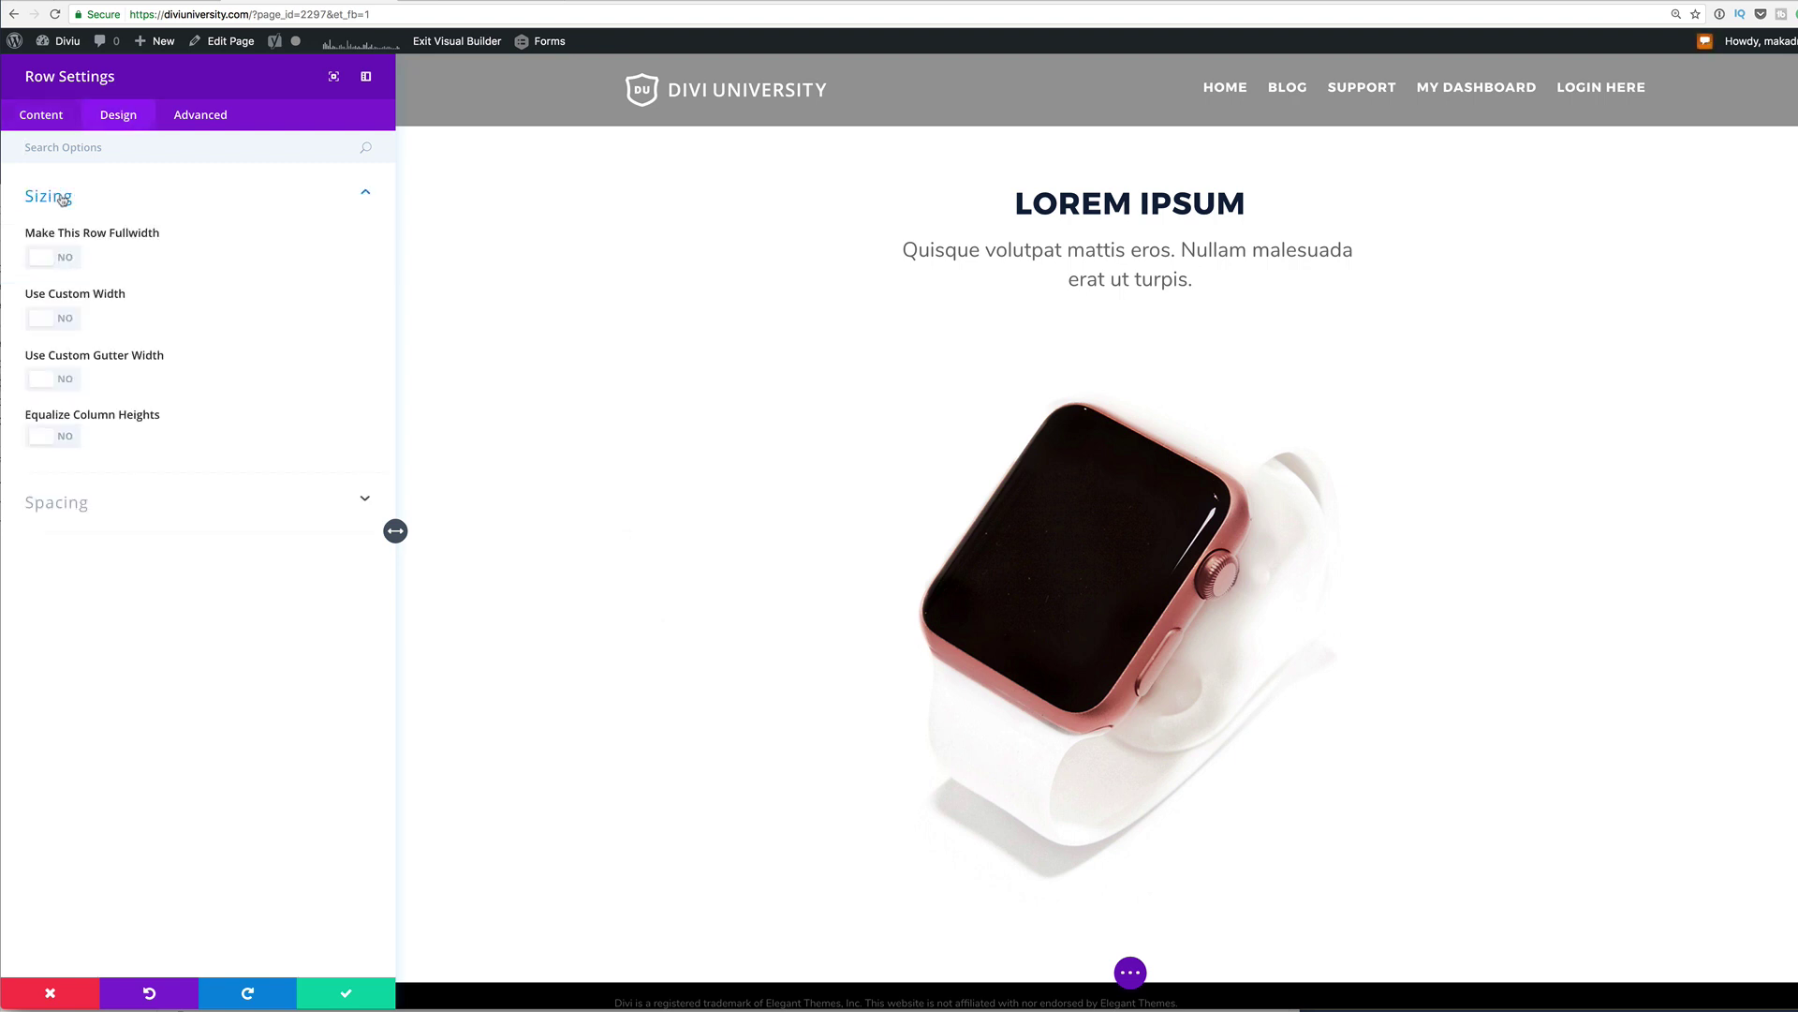
click(68, 260)
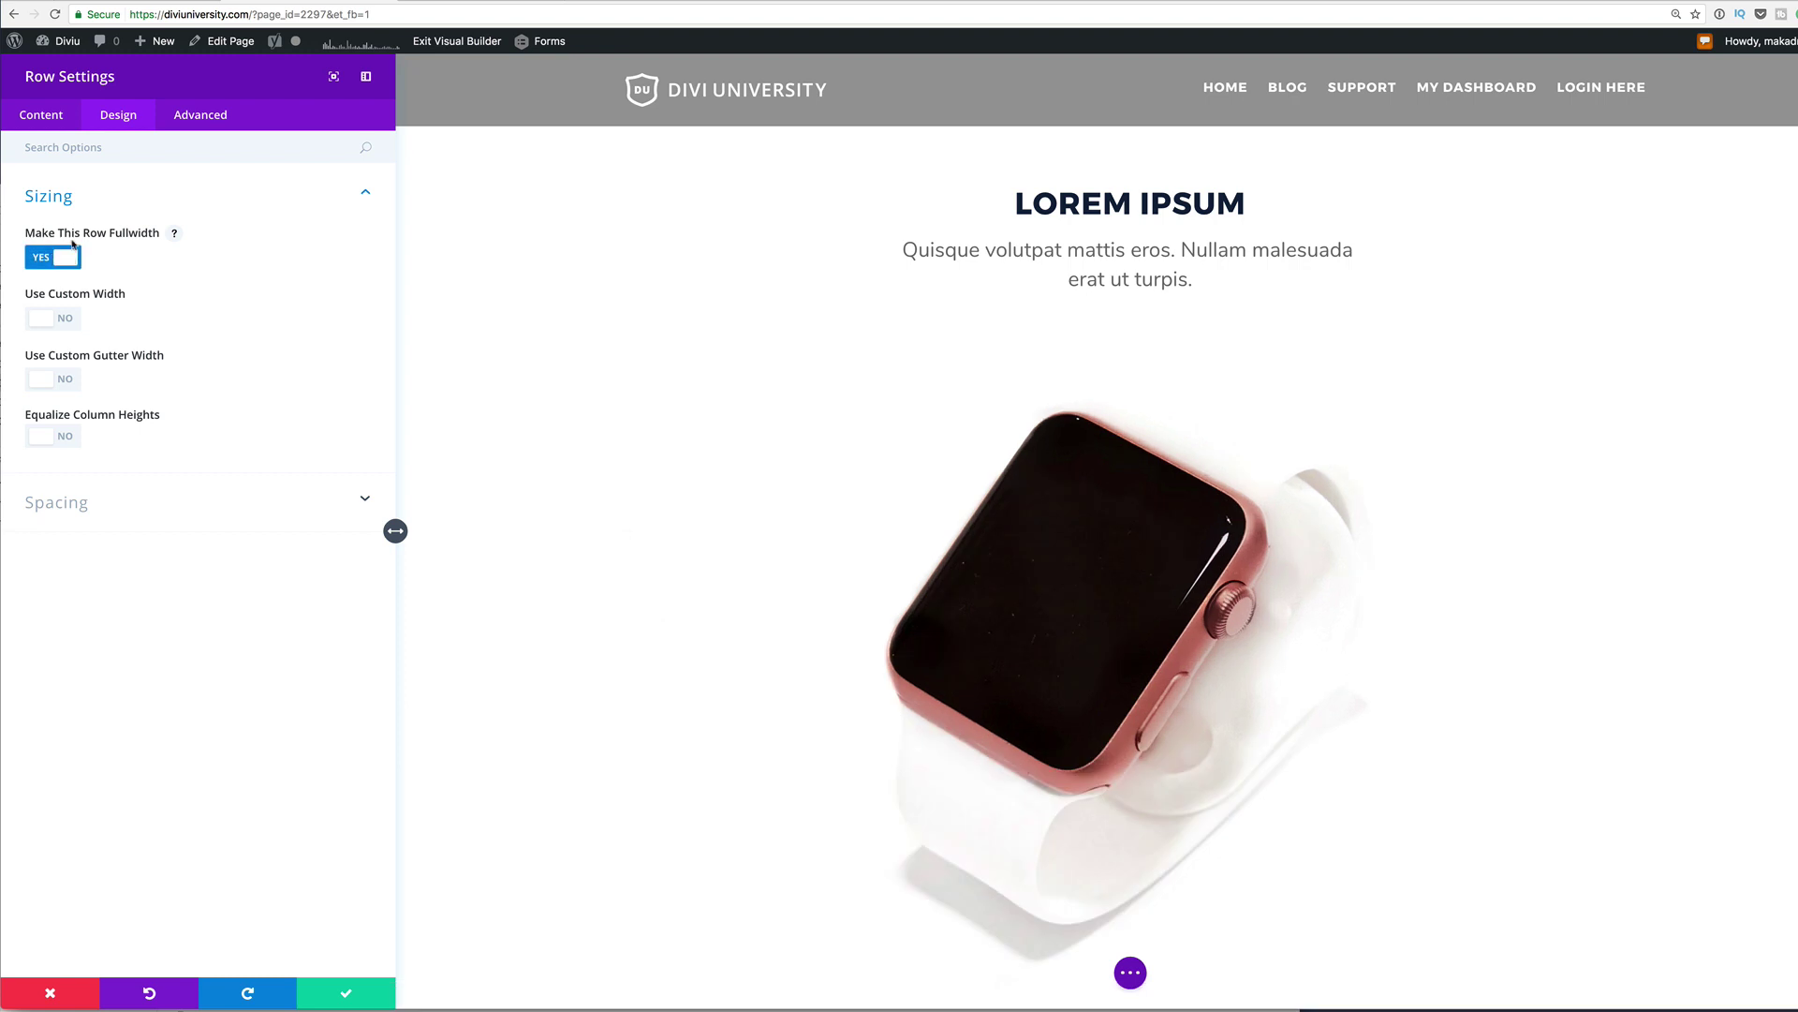
click(345, 993)
scroll(518, 626, down, 1)
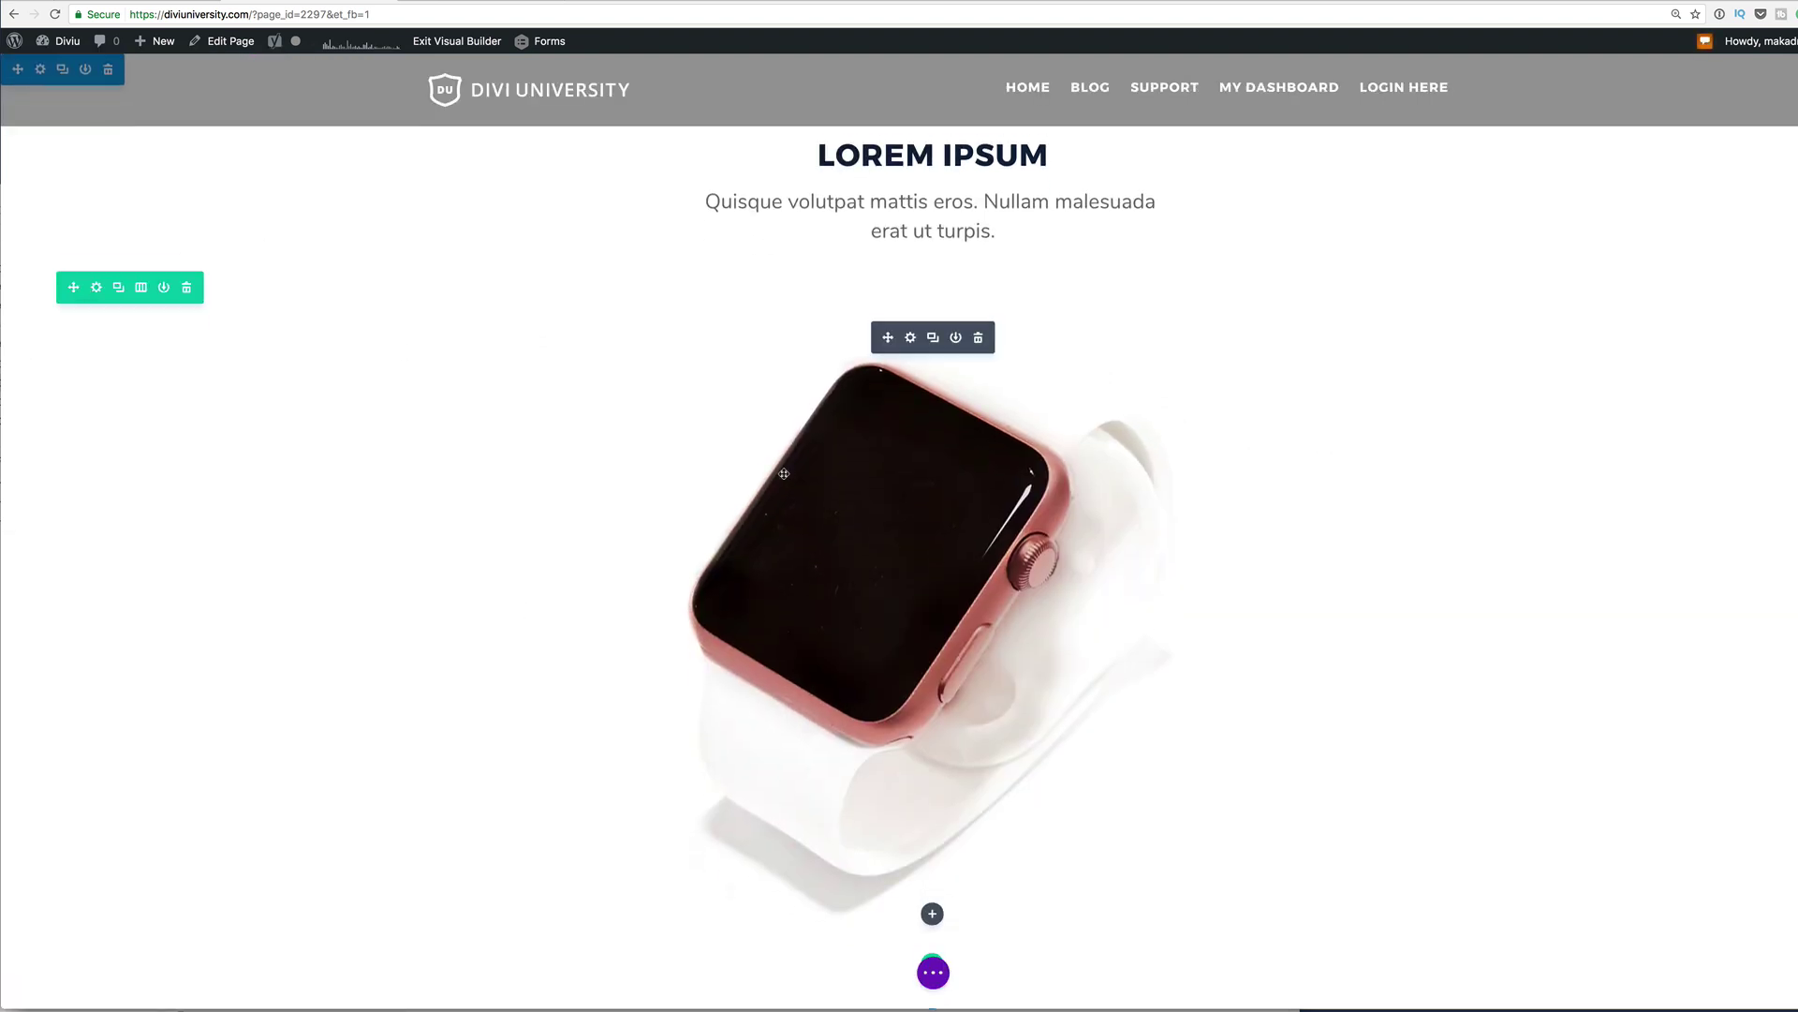
scroll(761, 732, down, 2)
scroll(927, 805, up, 1)
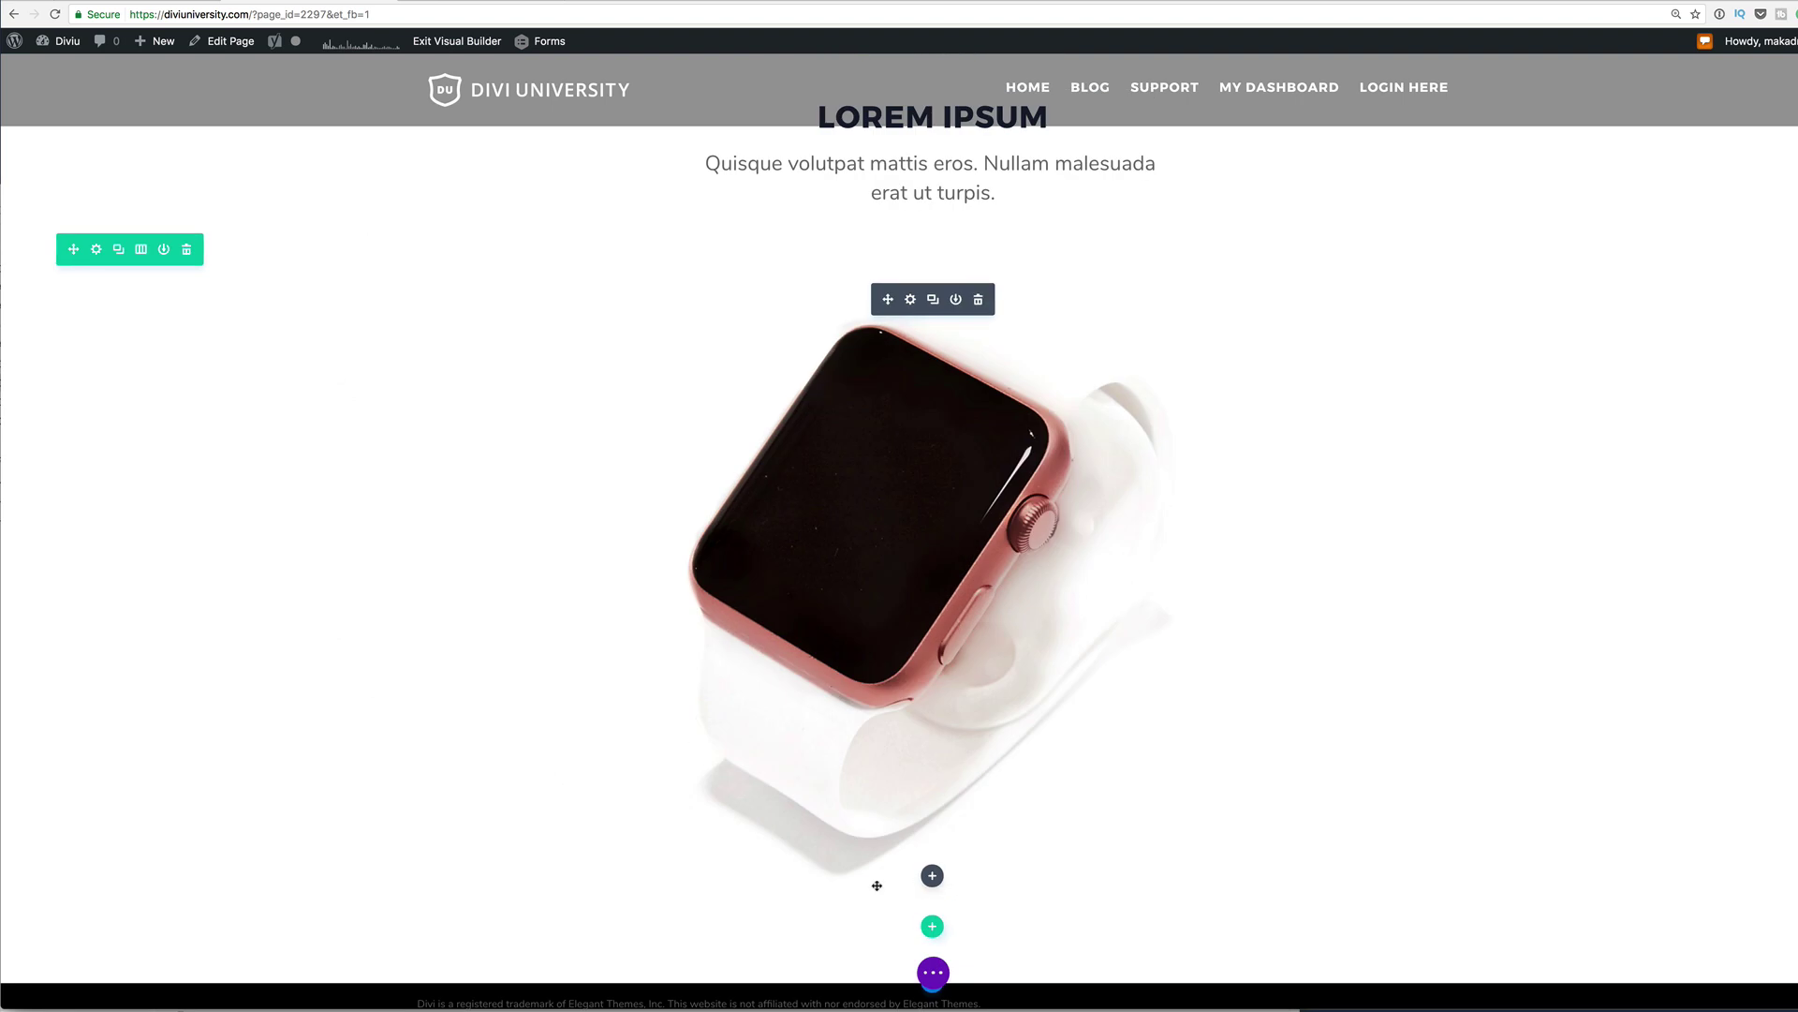
Step: Show the builder's page-level controls and switch the page to wireframe view
scroll(864, 892, down, 1)
scroll(863, 892, up, 1)
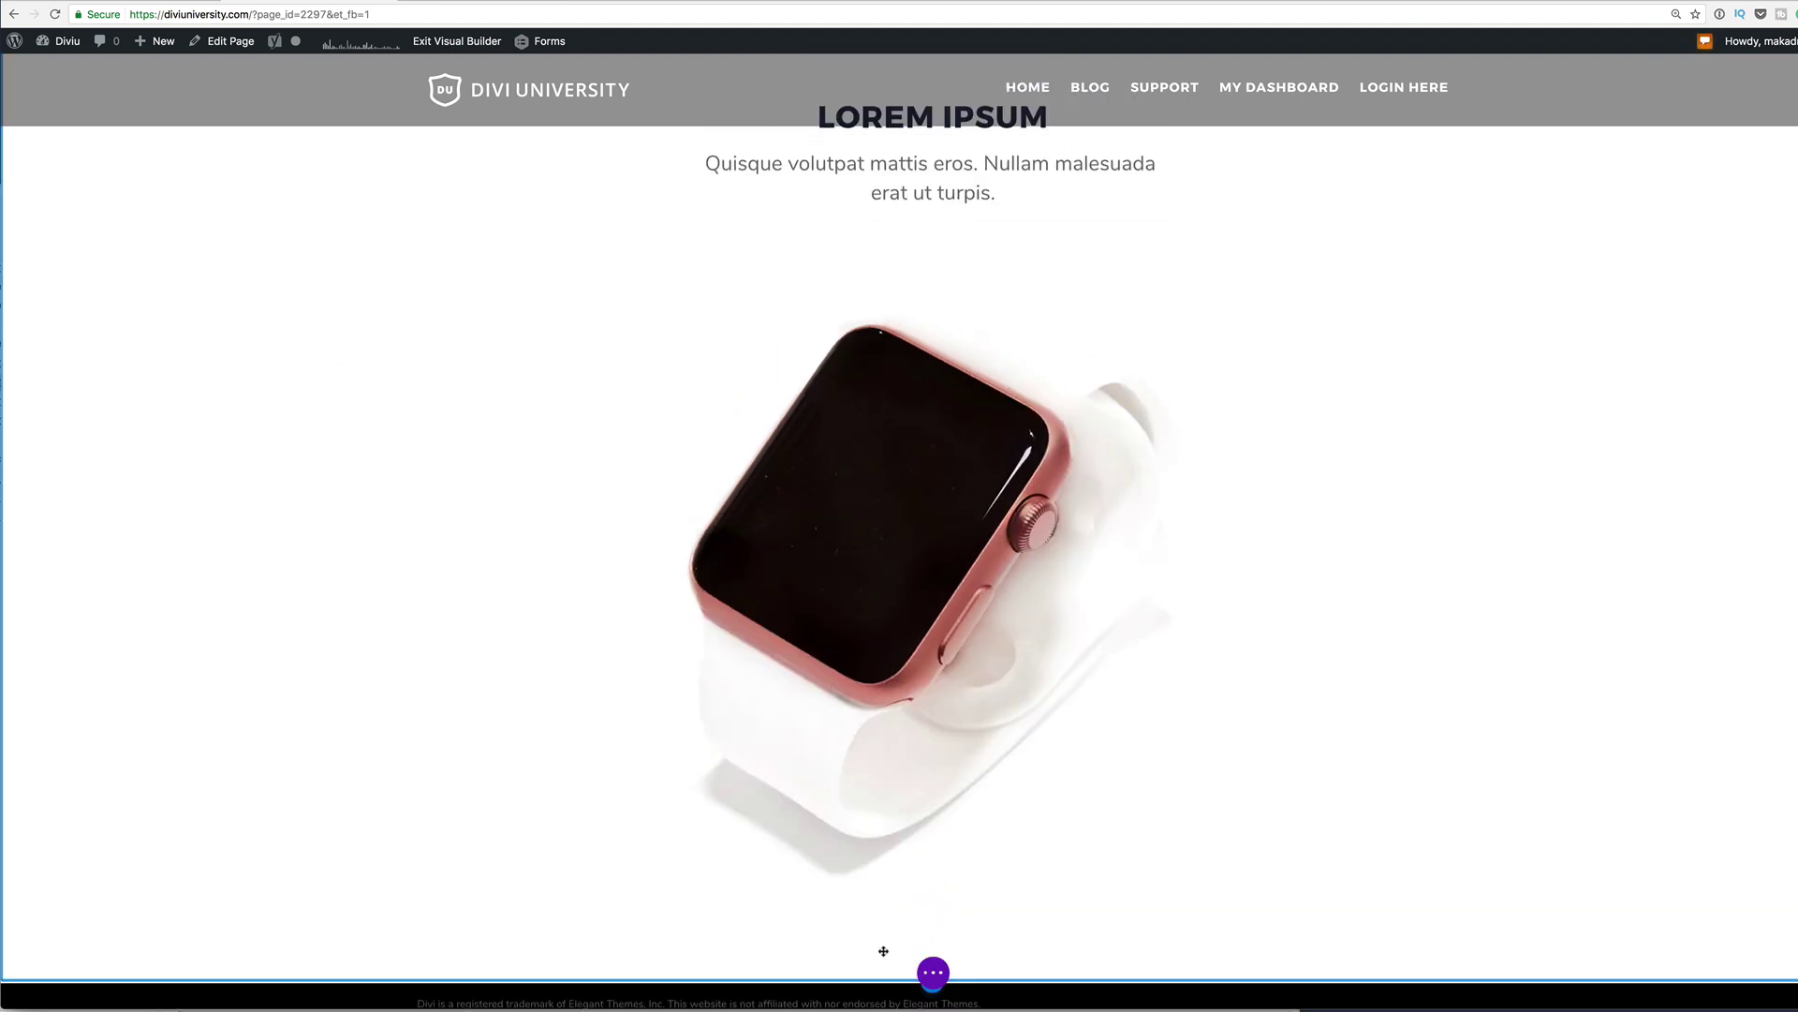
scroll(879, 969, down, 1)
scroll(879, 969, up, 1)
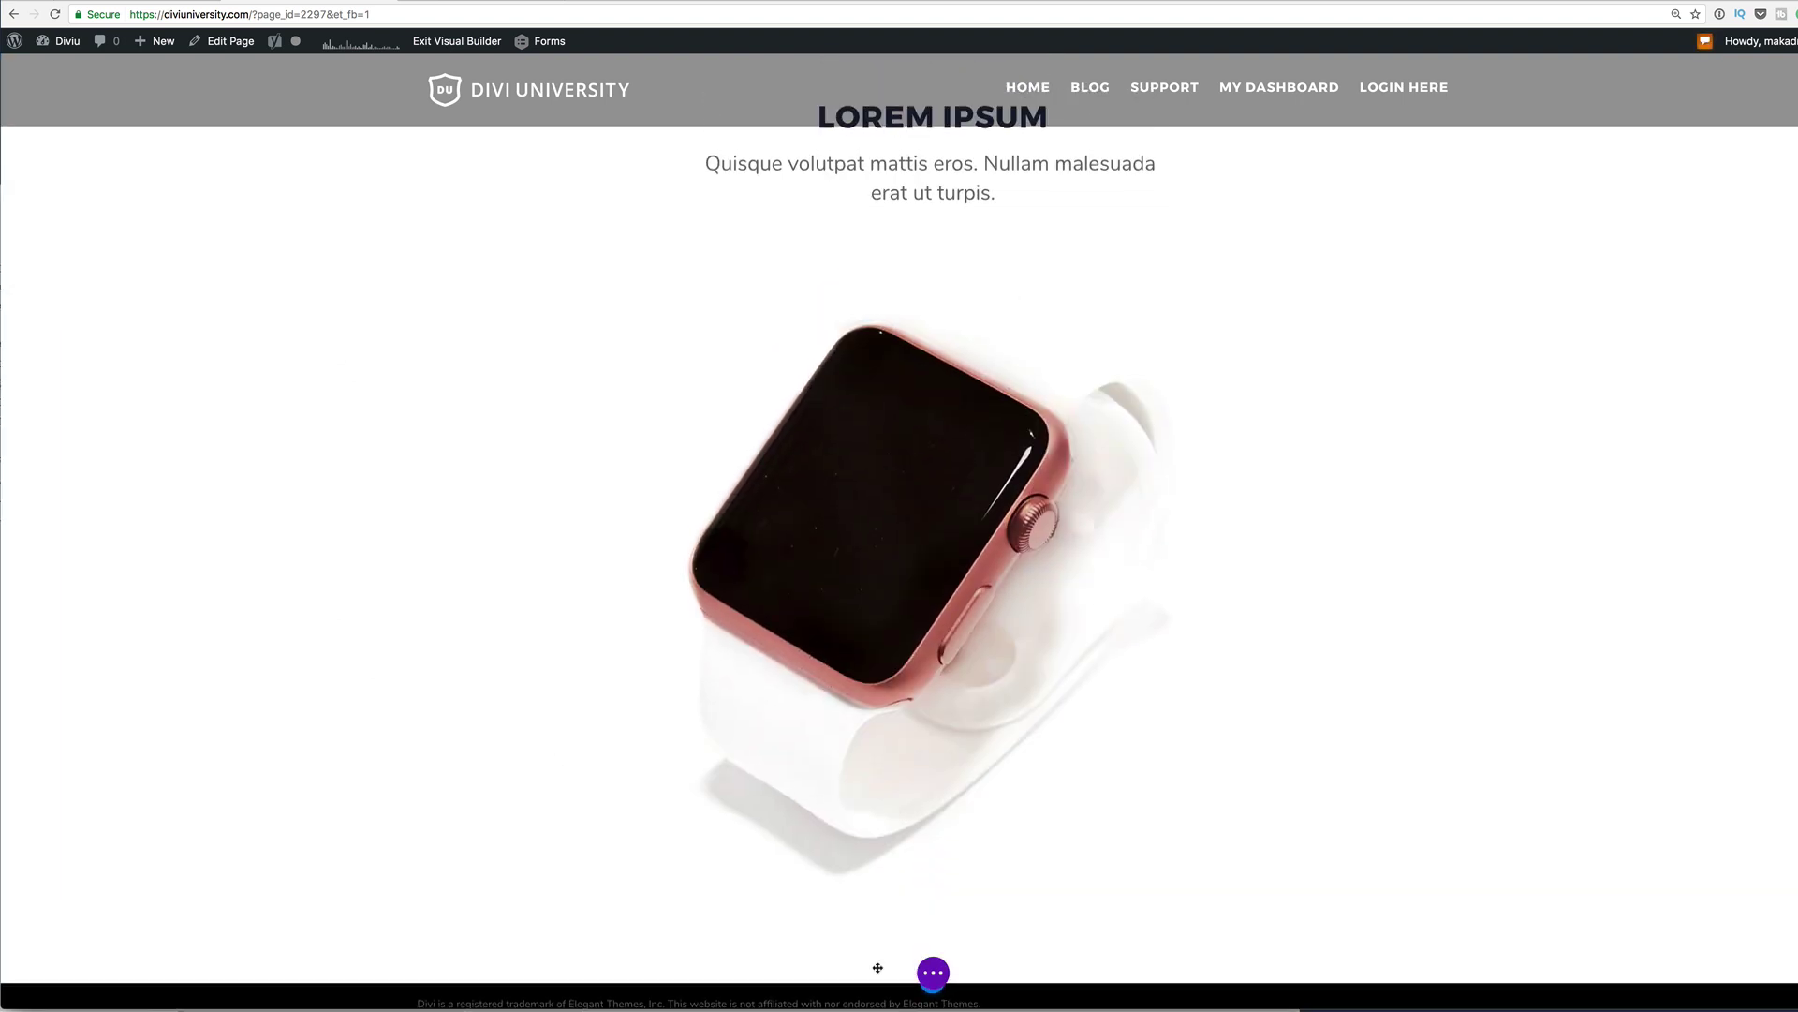
click(933, 972)
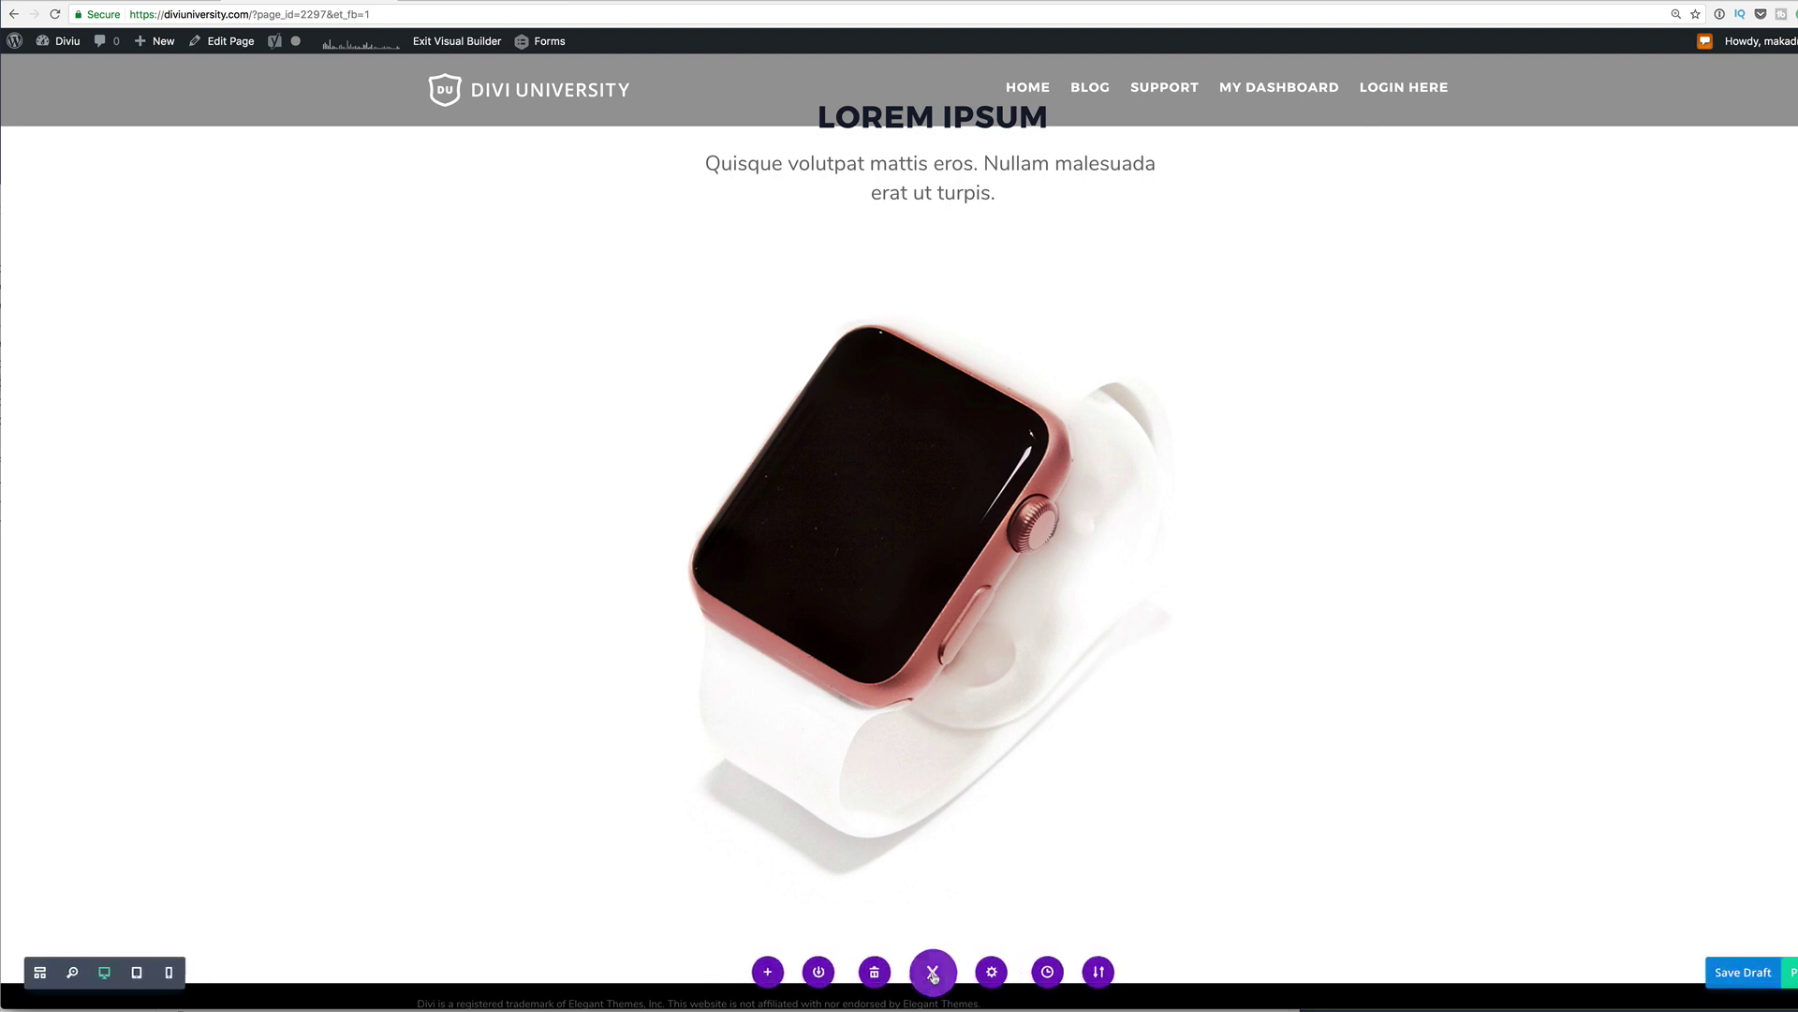
click(42, 972)
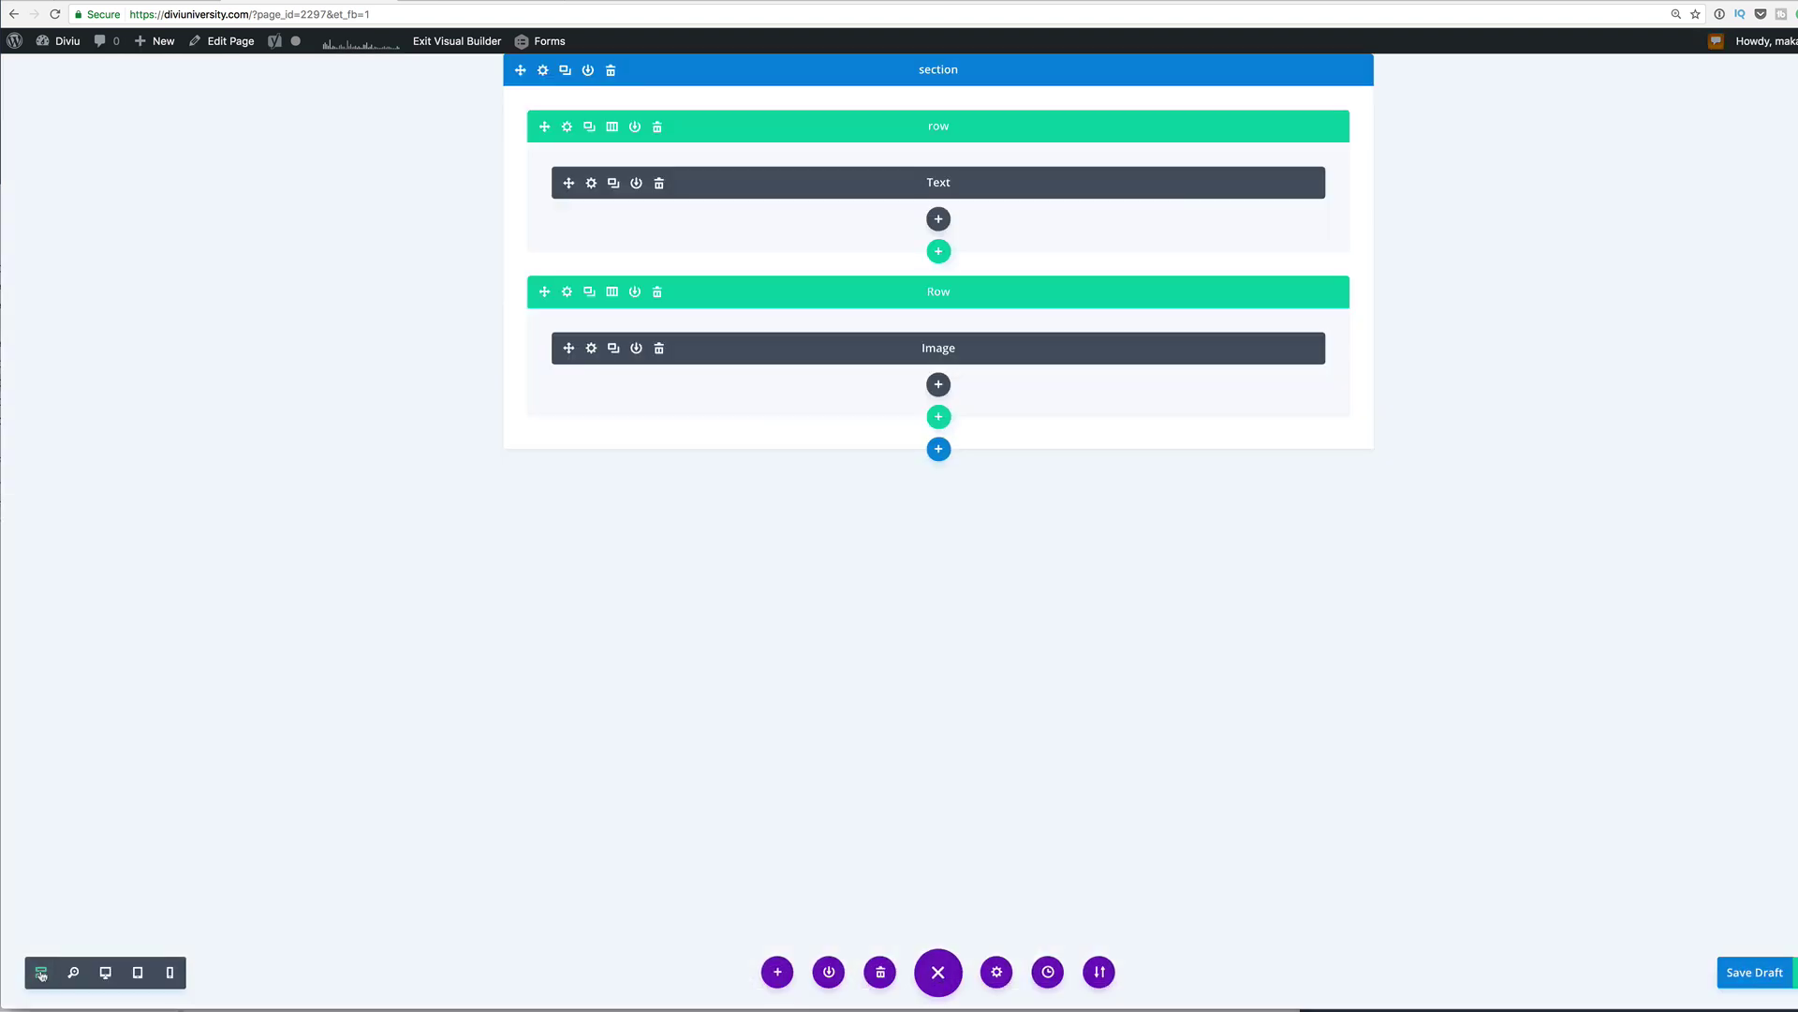
Step: Add a new section with a four-column row below the existing section, and insert an Image module in its first column
click(939, 450)
click(839, 391)
click(940, 550)
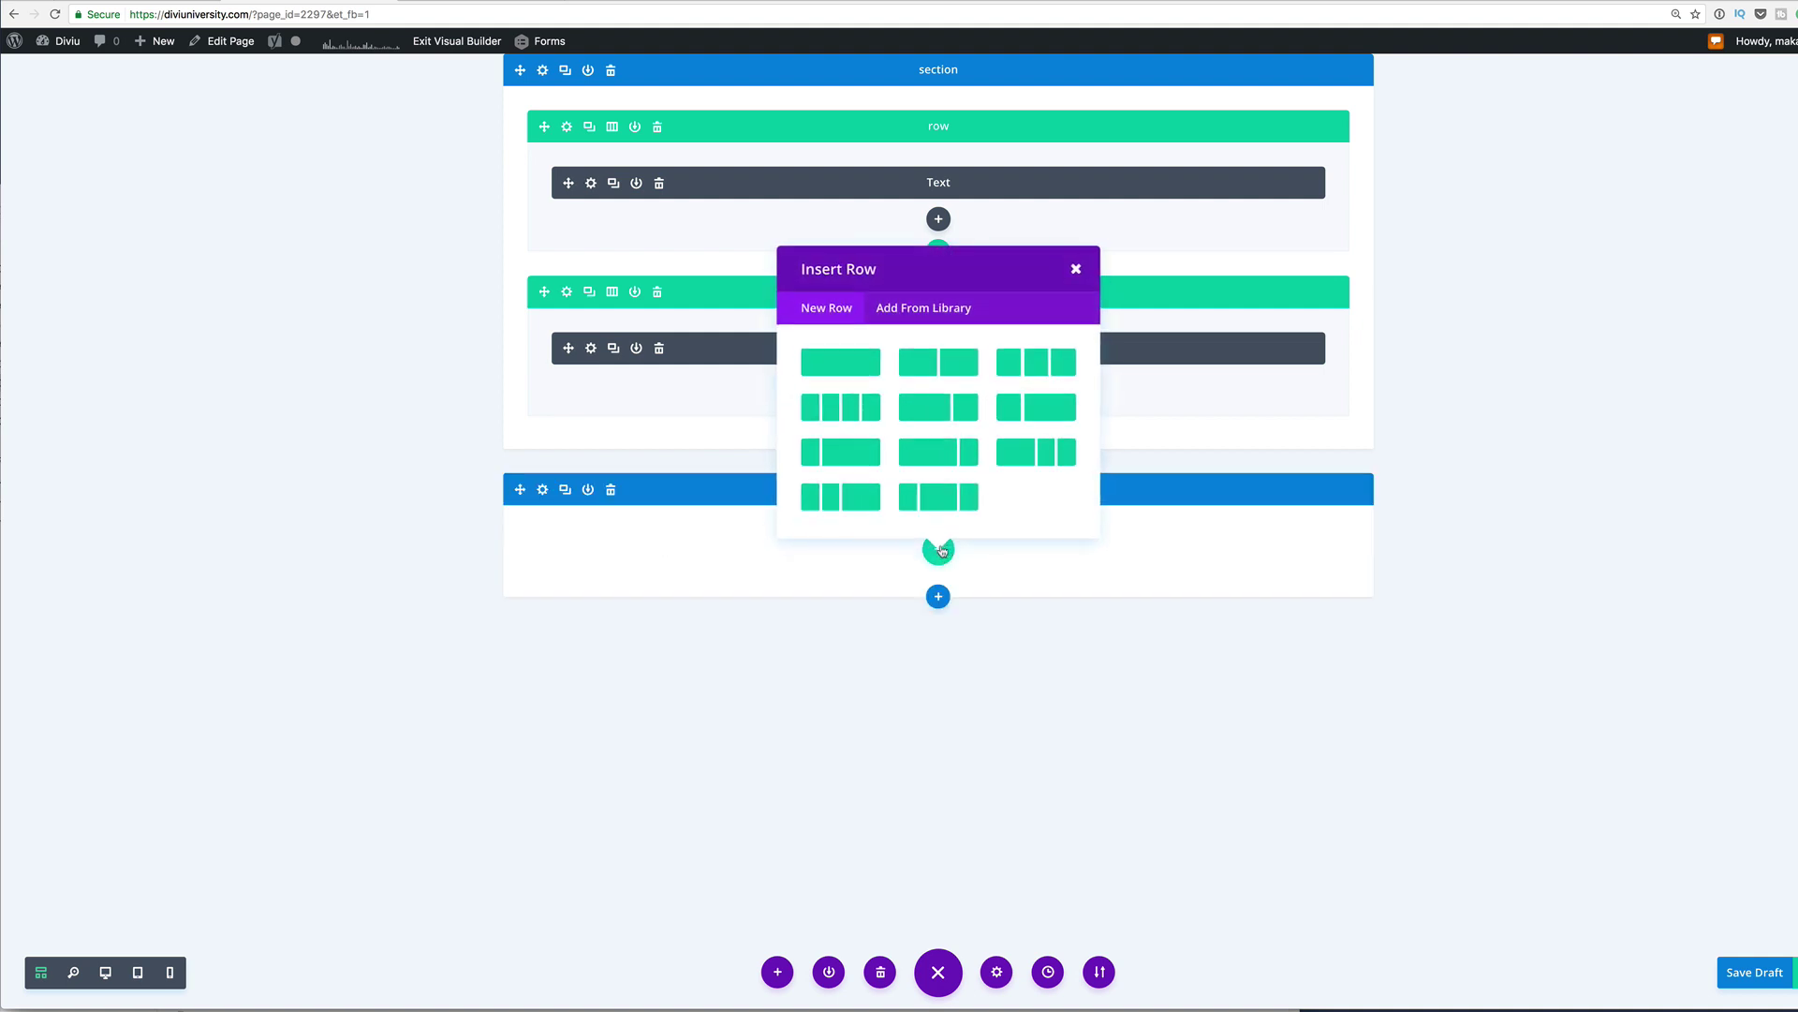
click(841, 407)
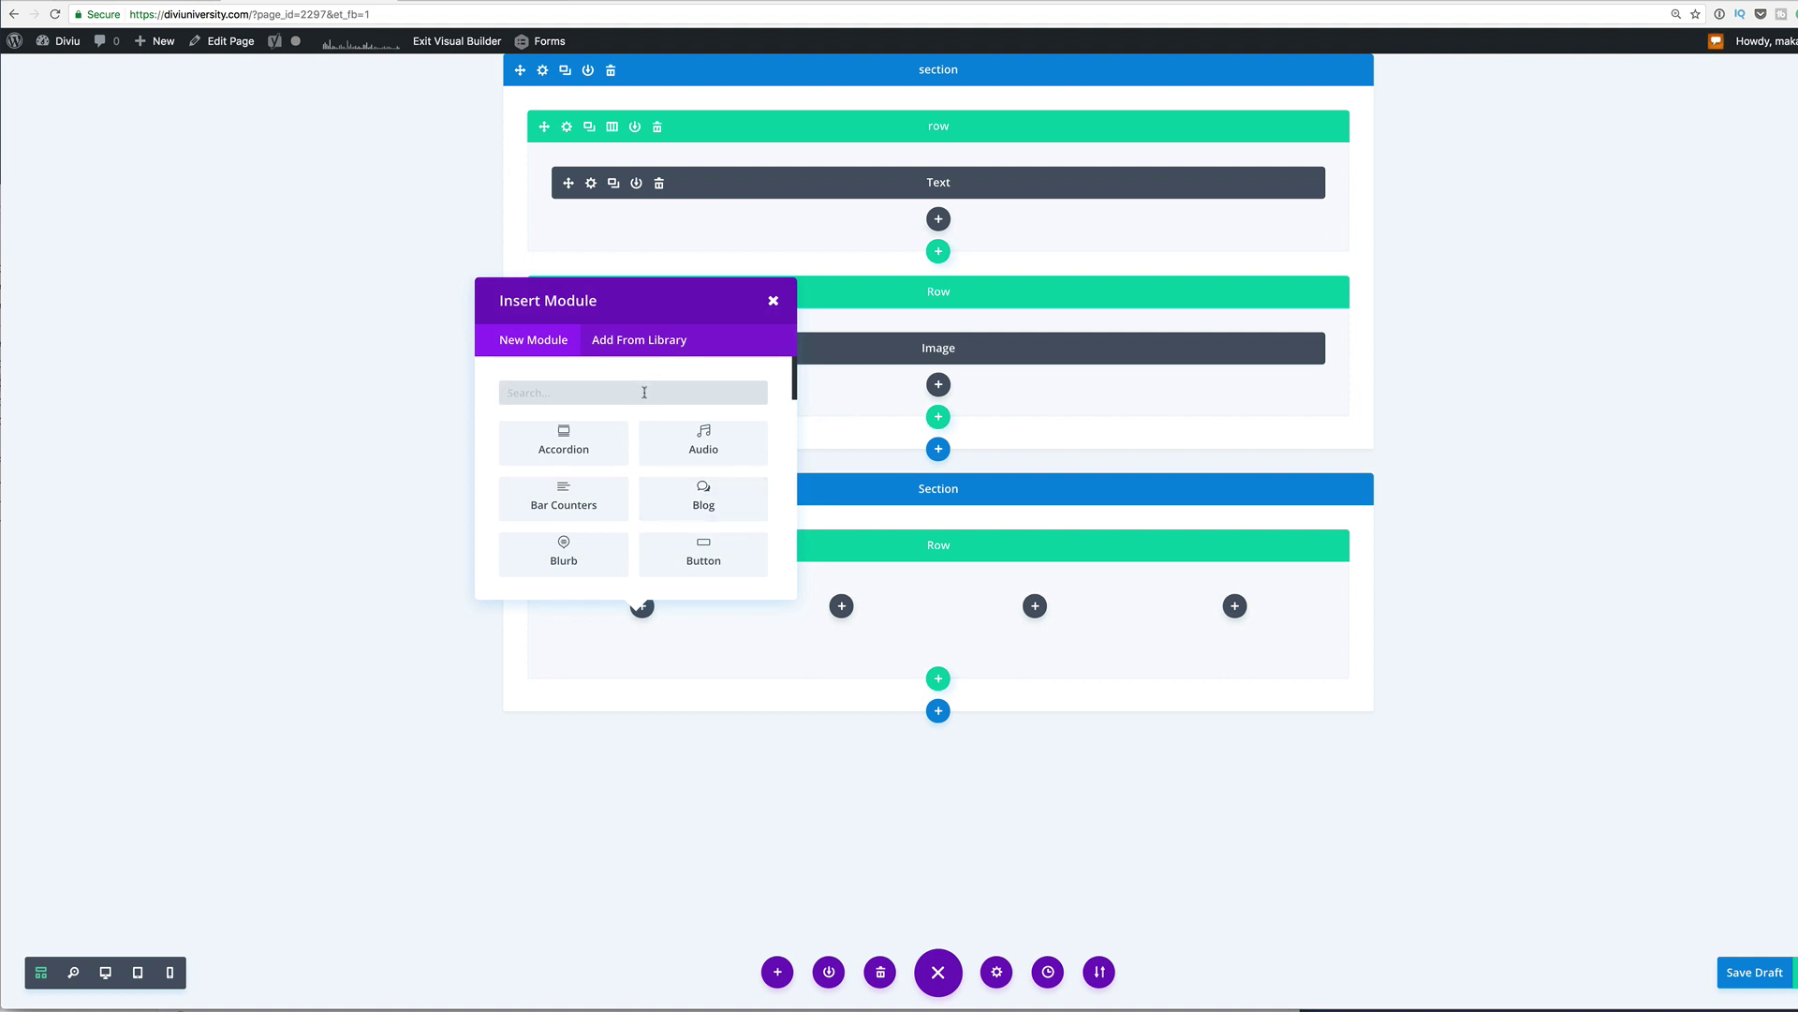
text(image)
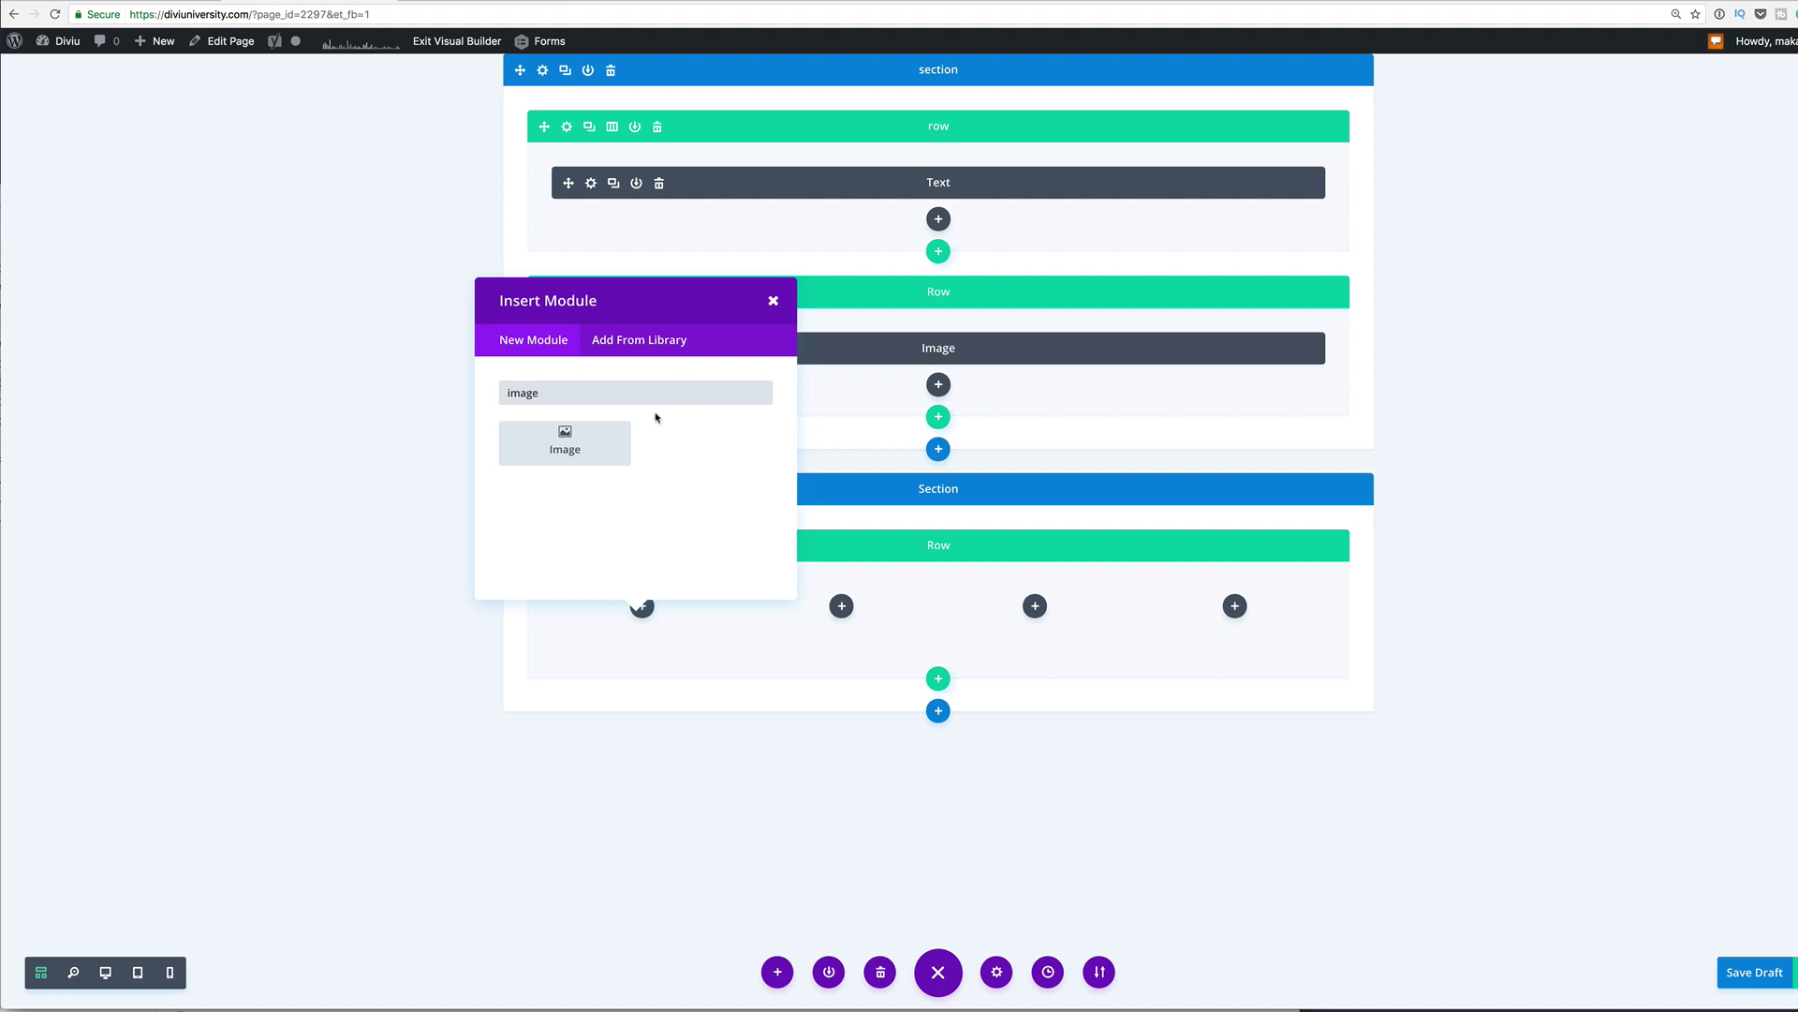
click(565, 442)
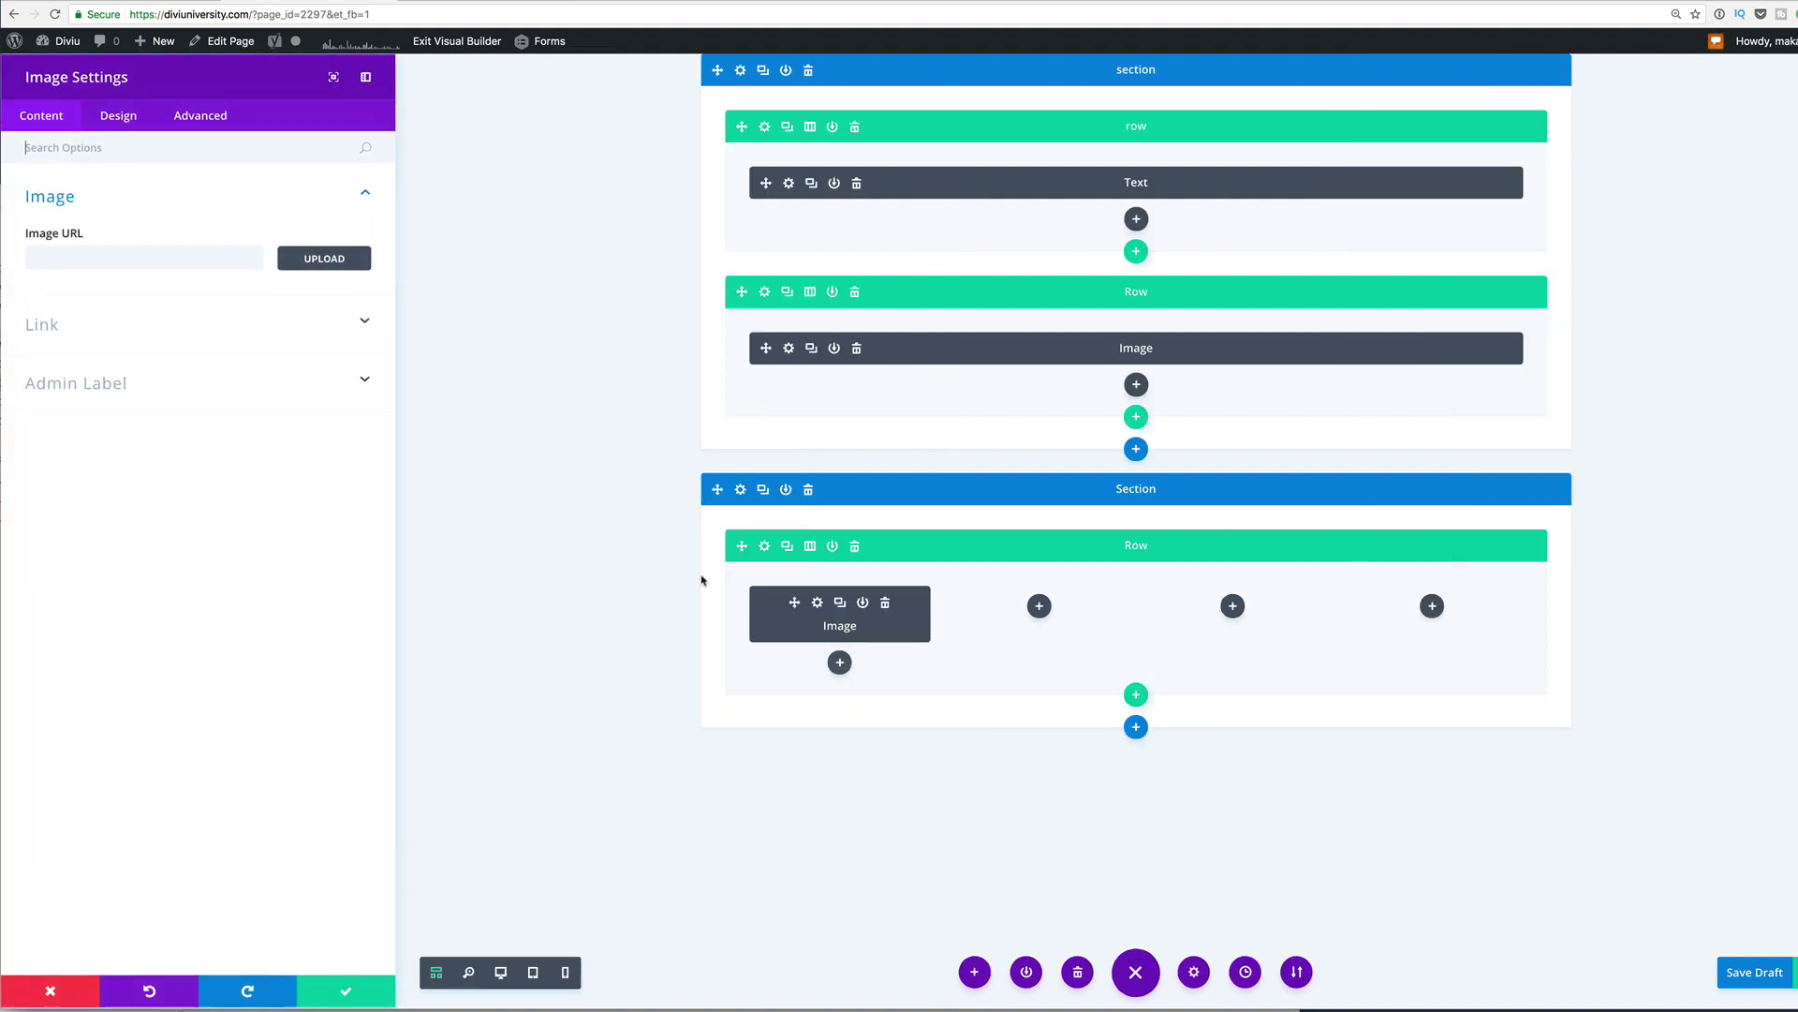
Step: Upload 1a.jpg, 2a.jpg, 3a.jpg and 4a.jpg from the THUMBNAILS folder and use 4a.jpg as the new module's image
click(331, 258)
click(92, 109)
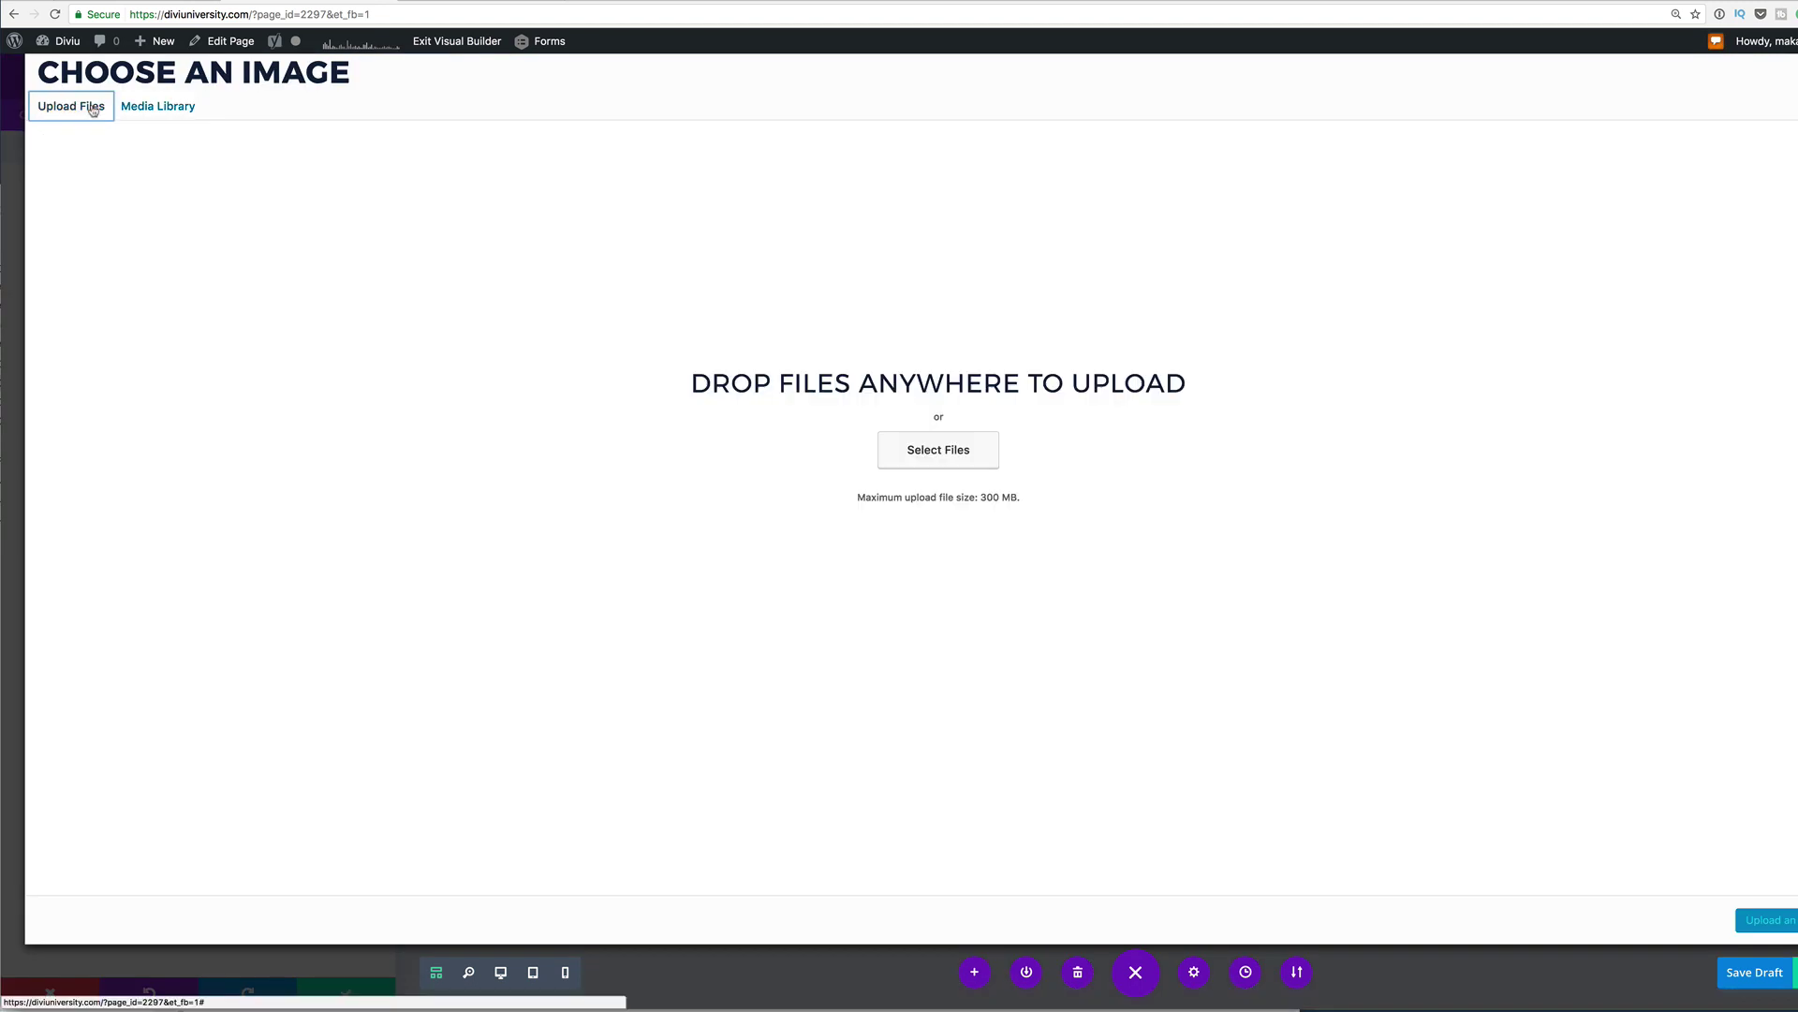
click(919, 447)
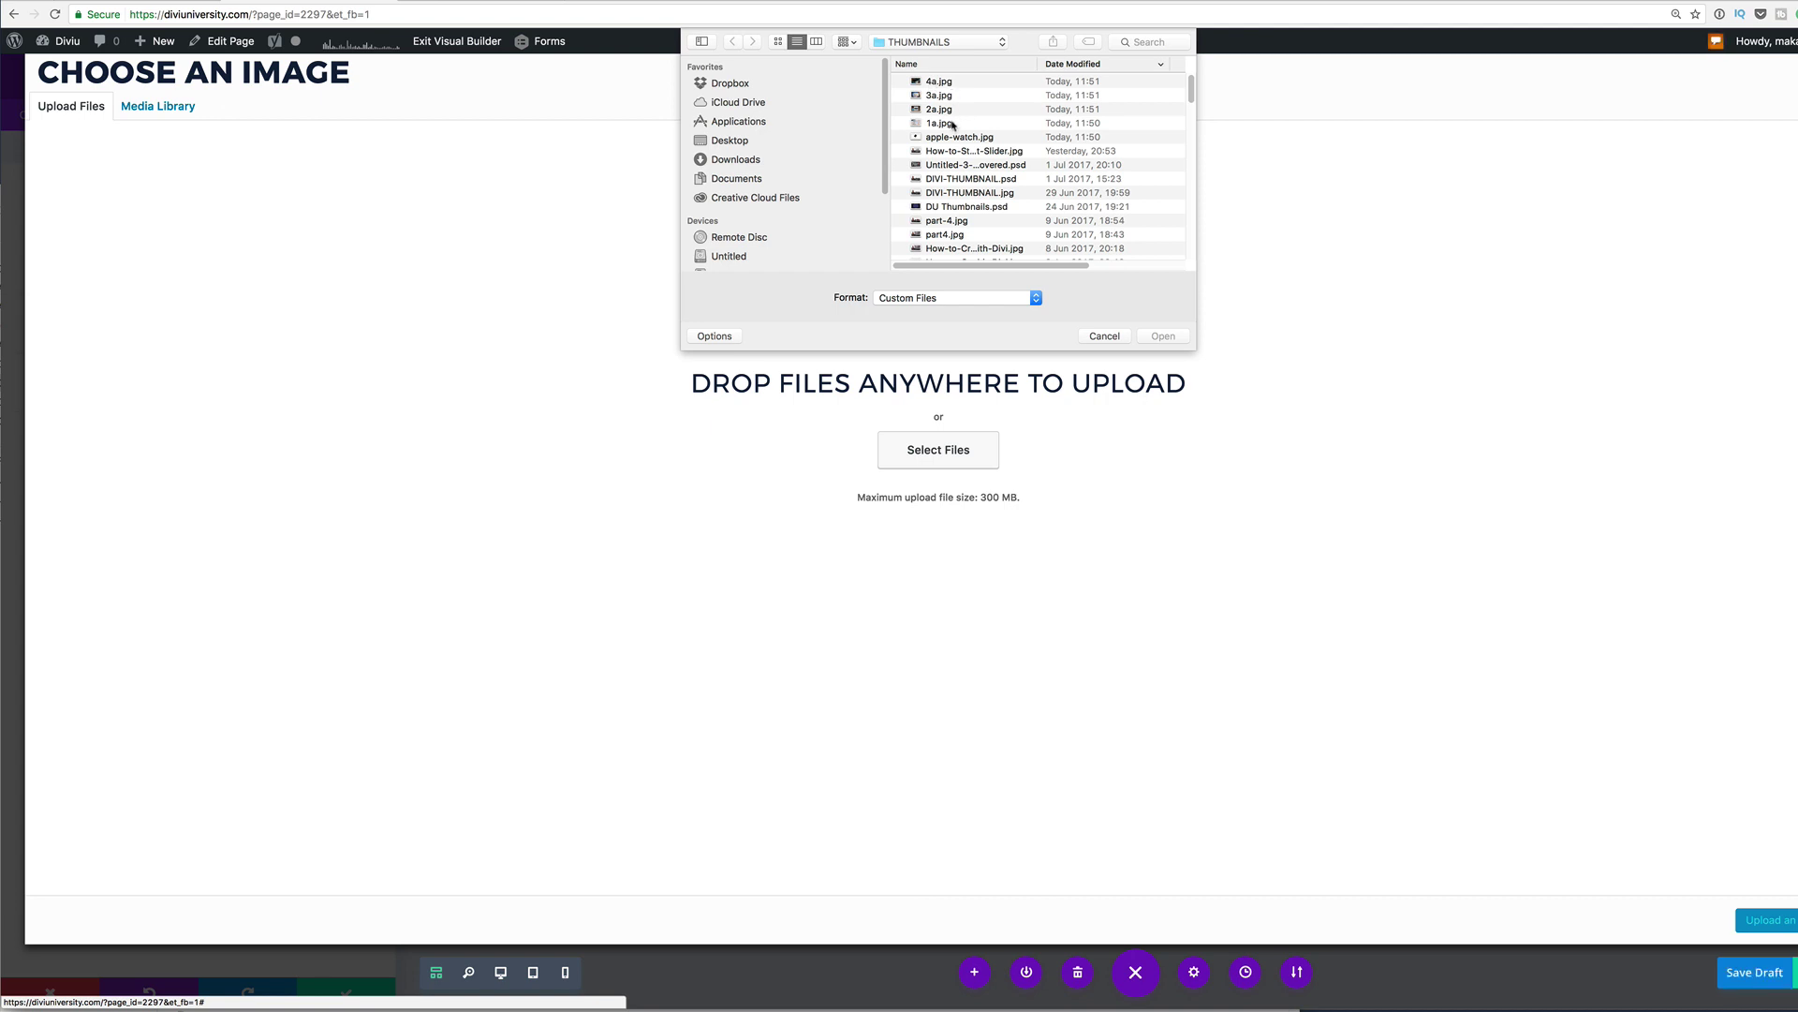
click(953, 126)
drag(953, 123, 953, 81)
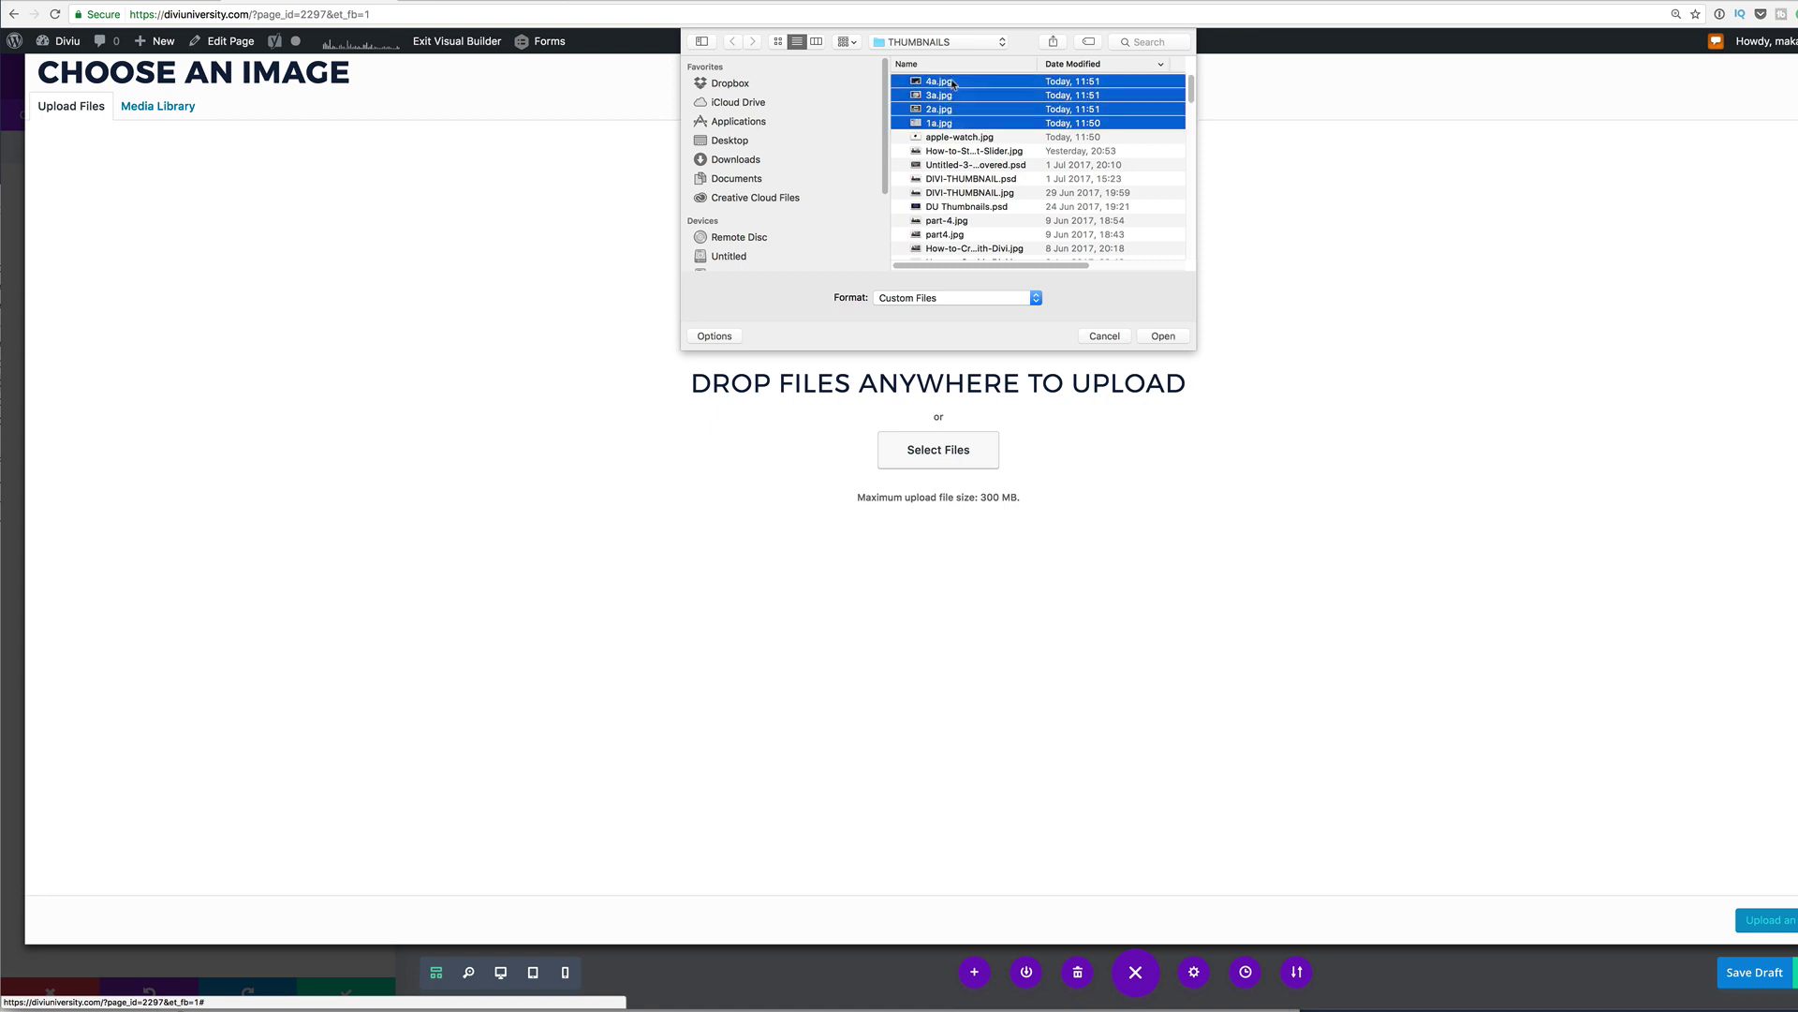
click(1163, 336)
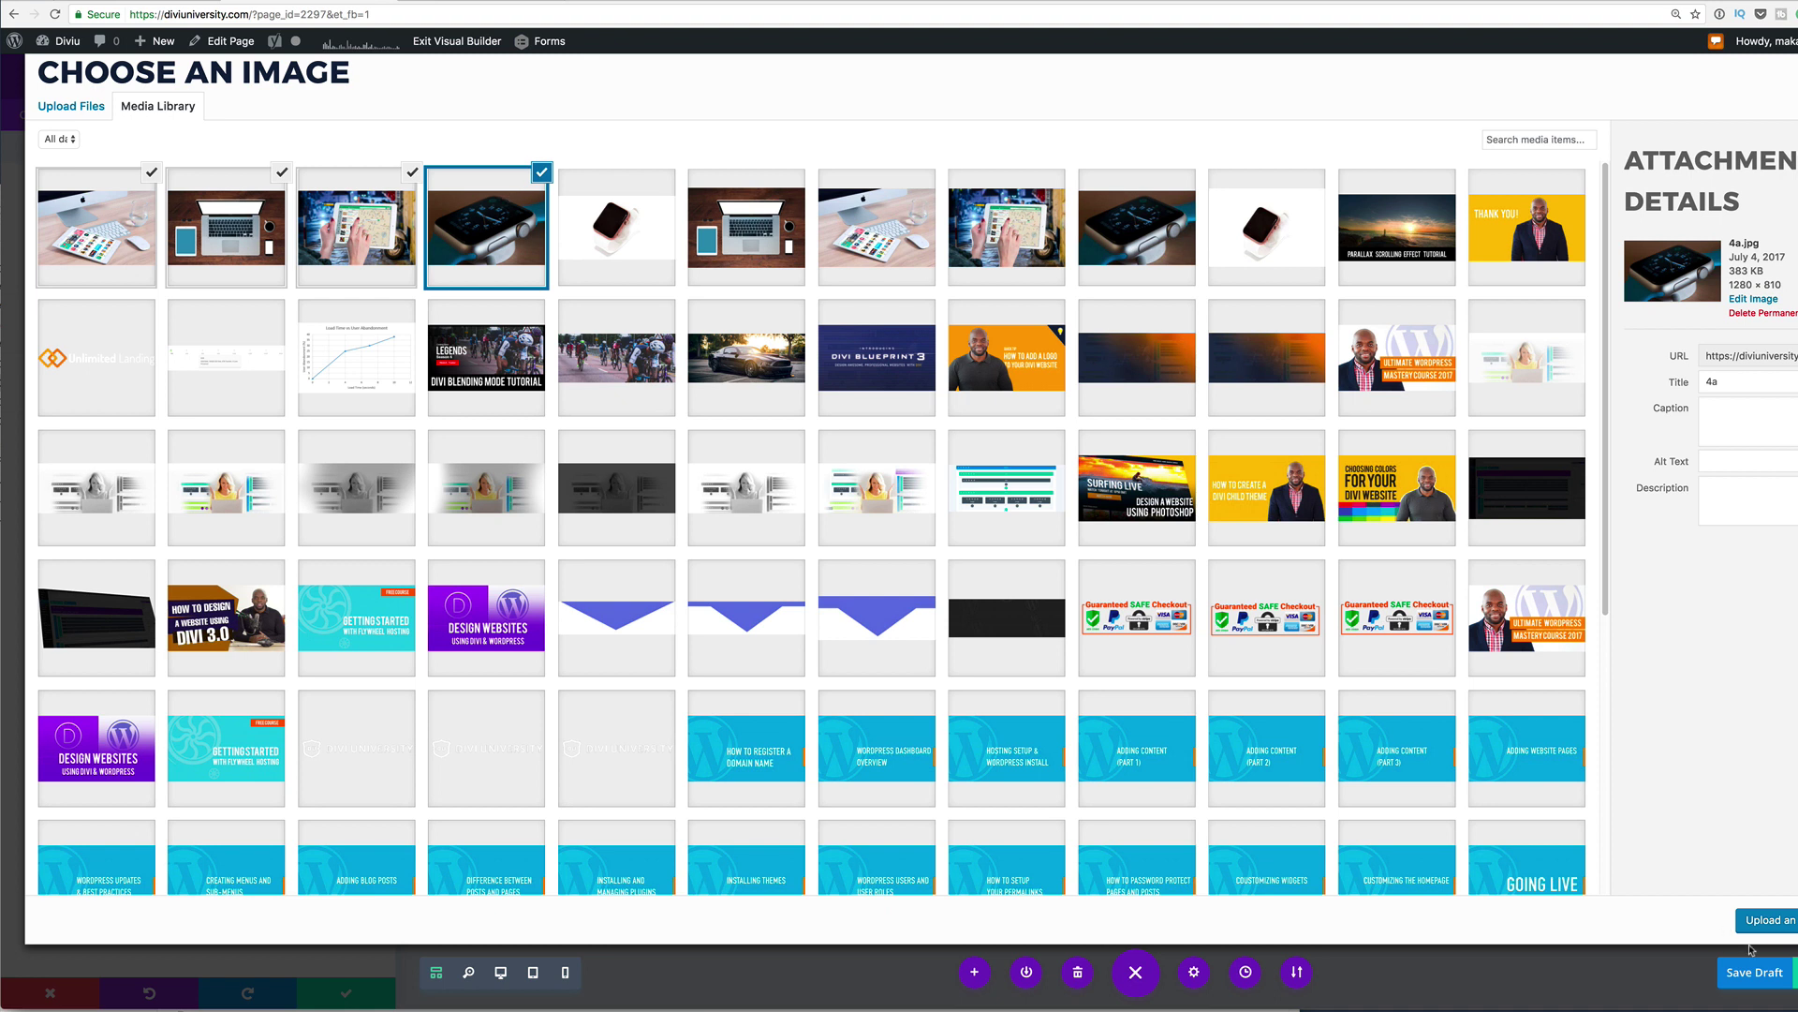
click(1777, 924)
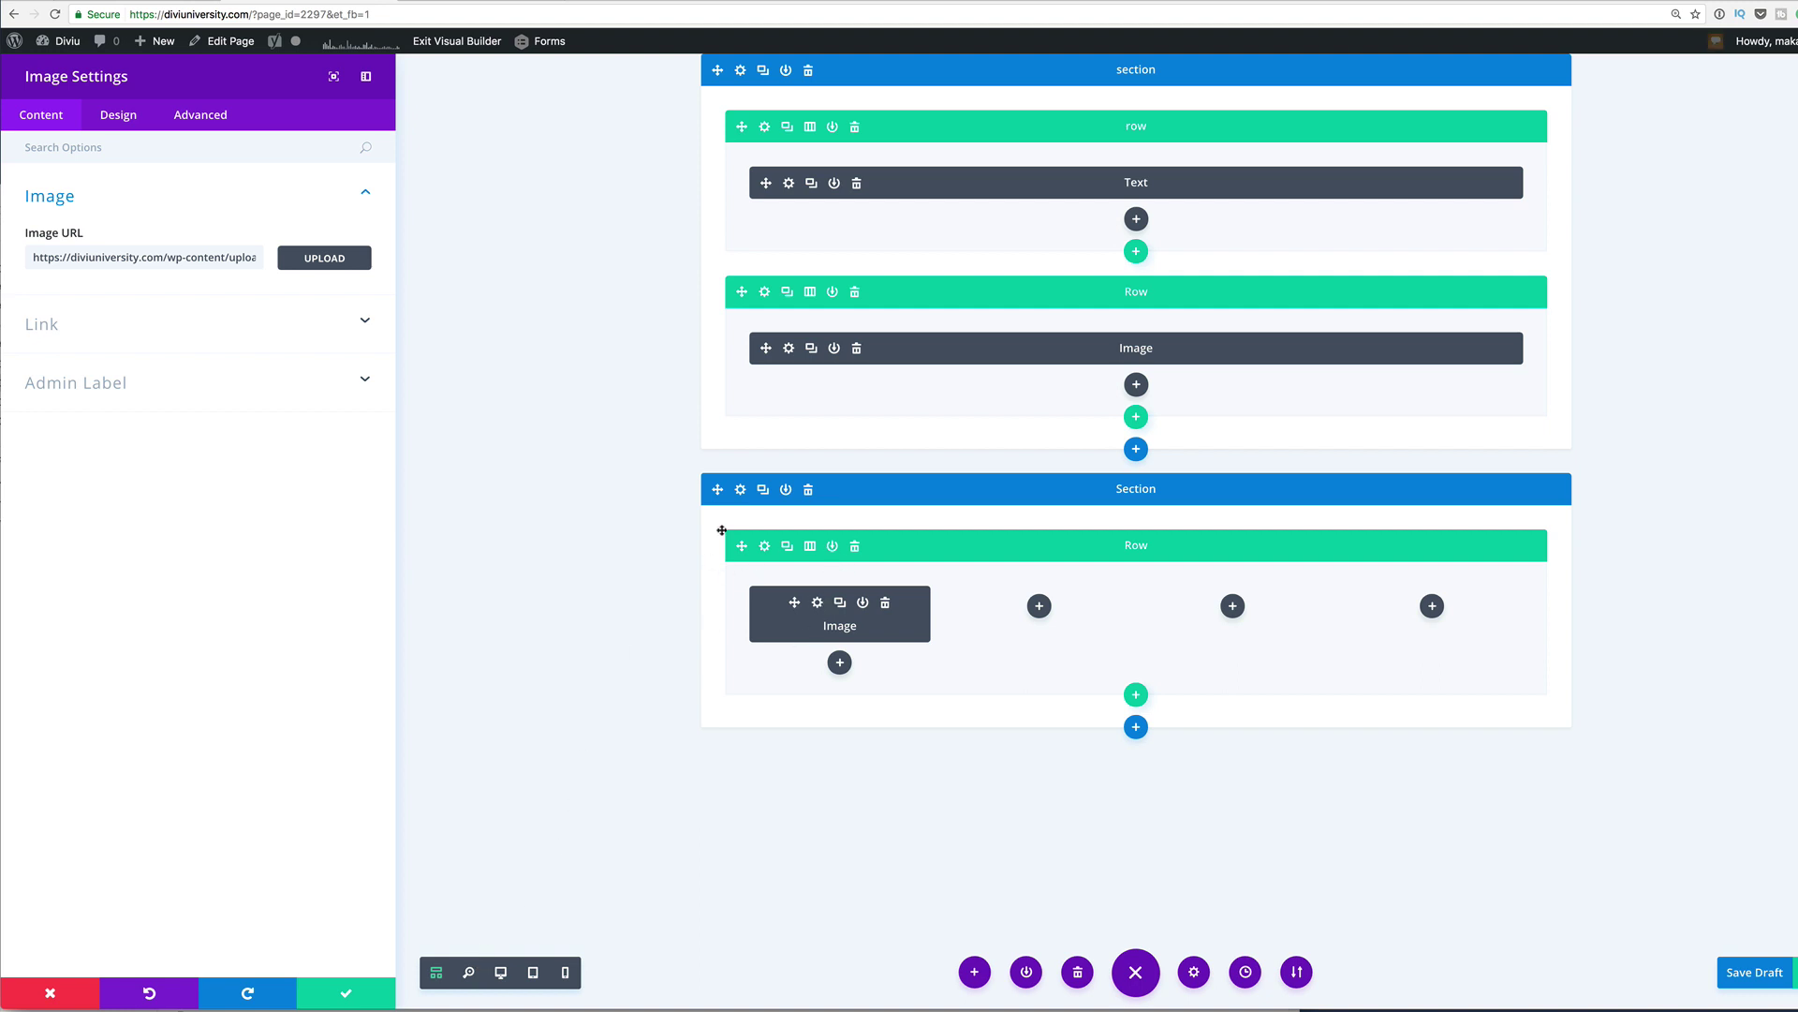
Step: Return to desktop view, set the first-column image's animation to No Animation and save its settings
click(502, 973)
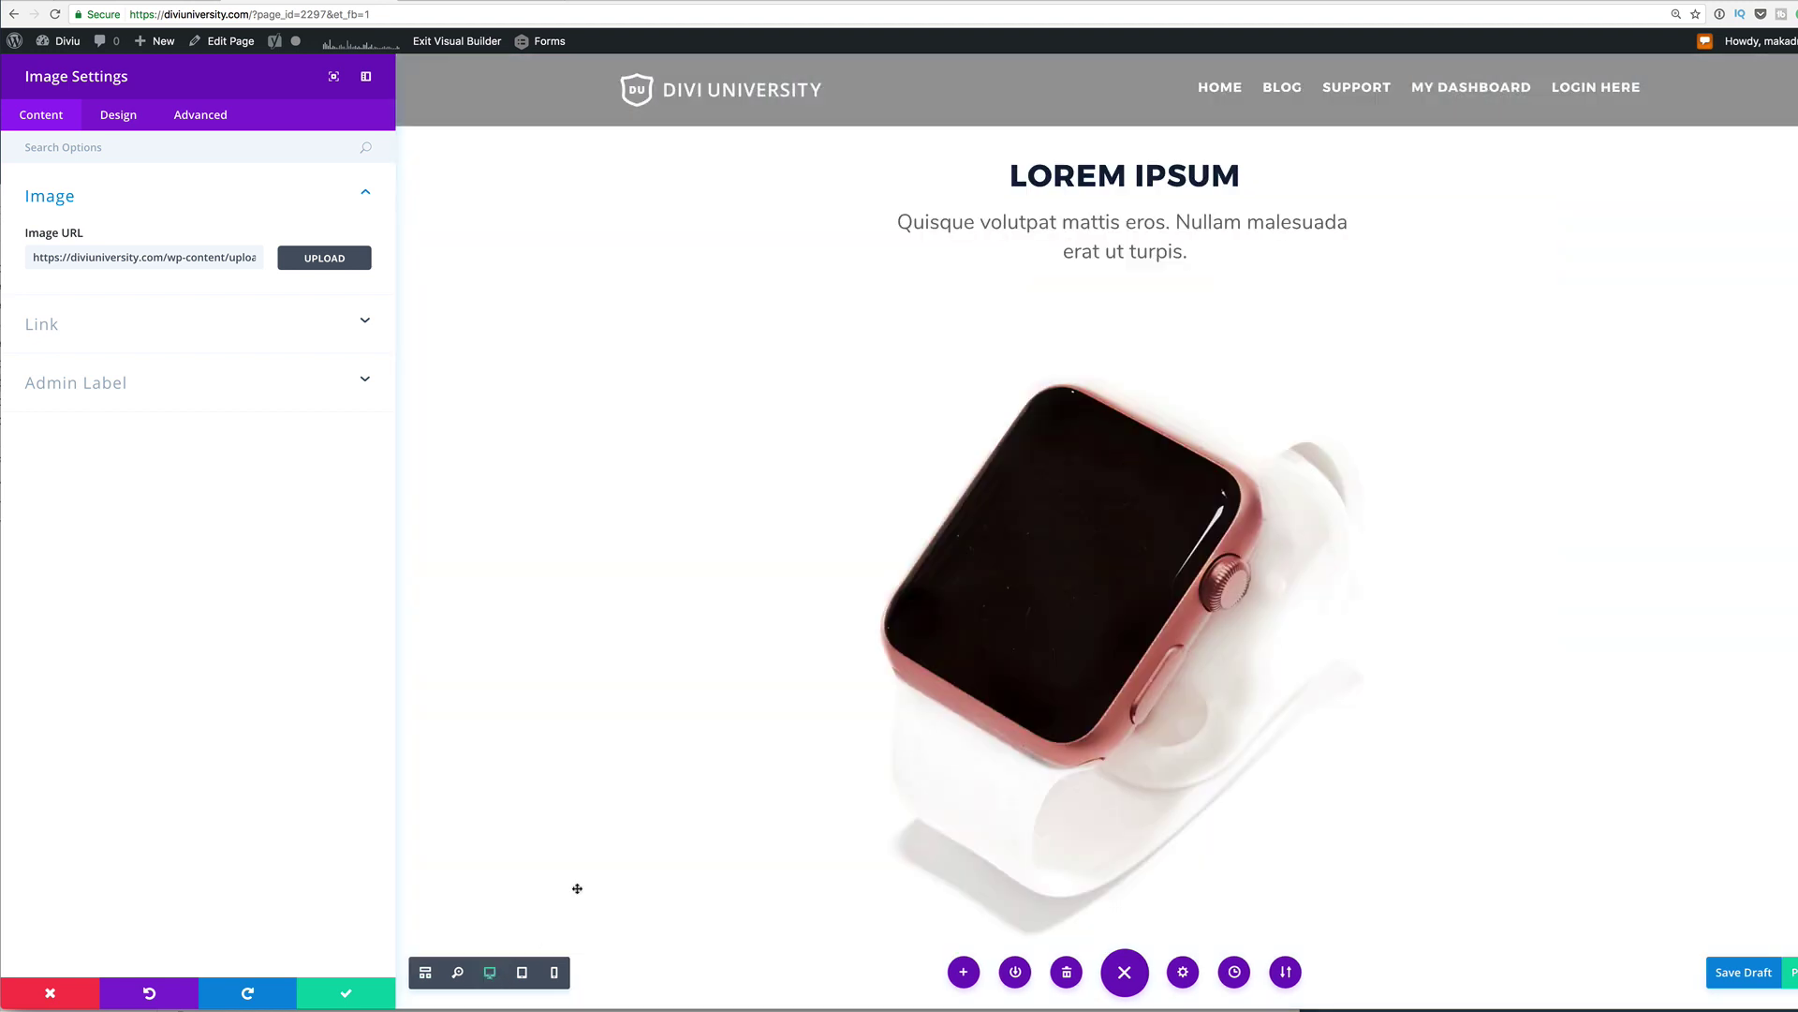
scroll(577, 888, down, 5)
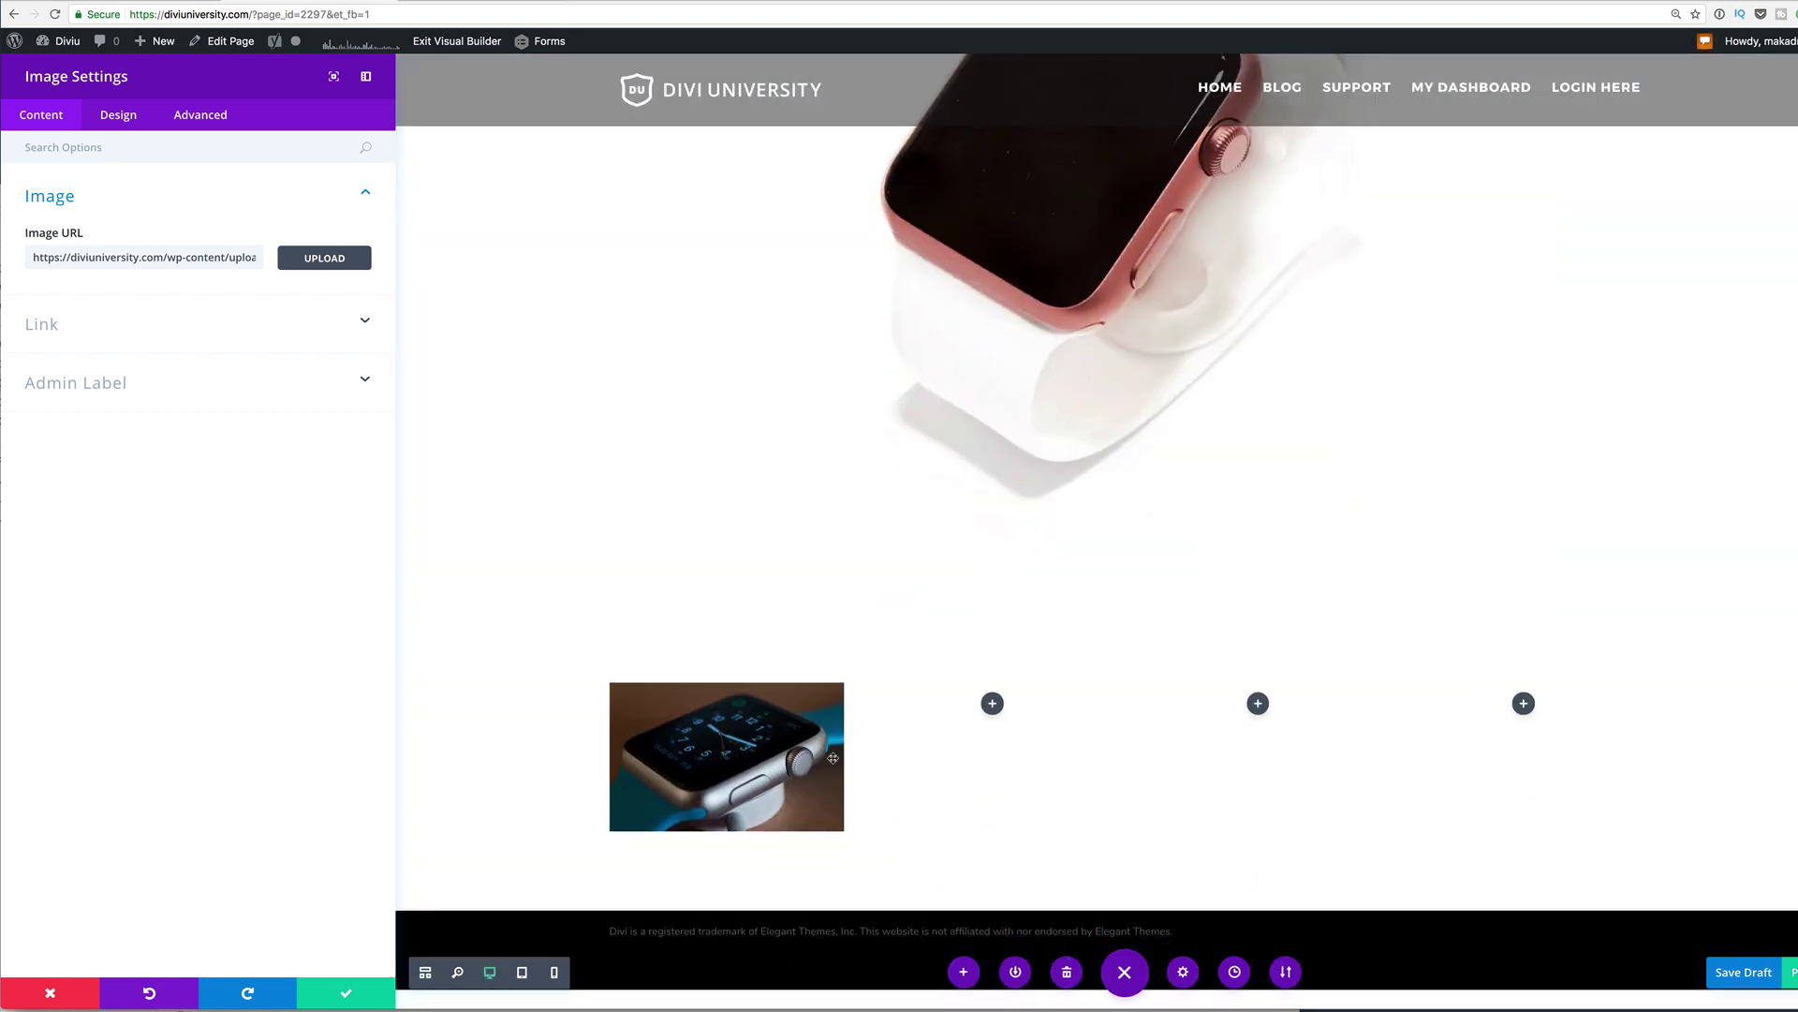
click(137, 117)
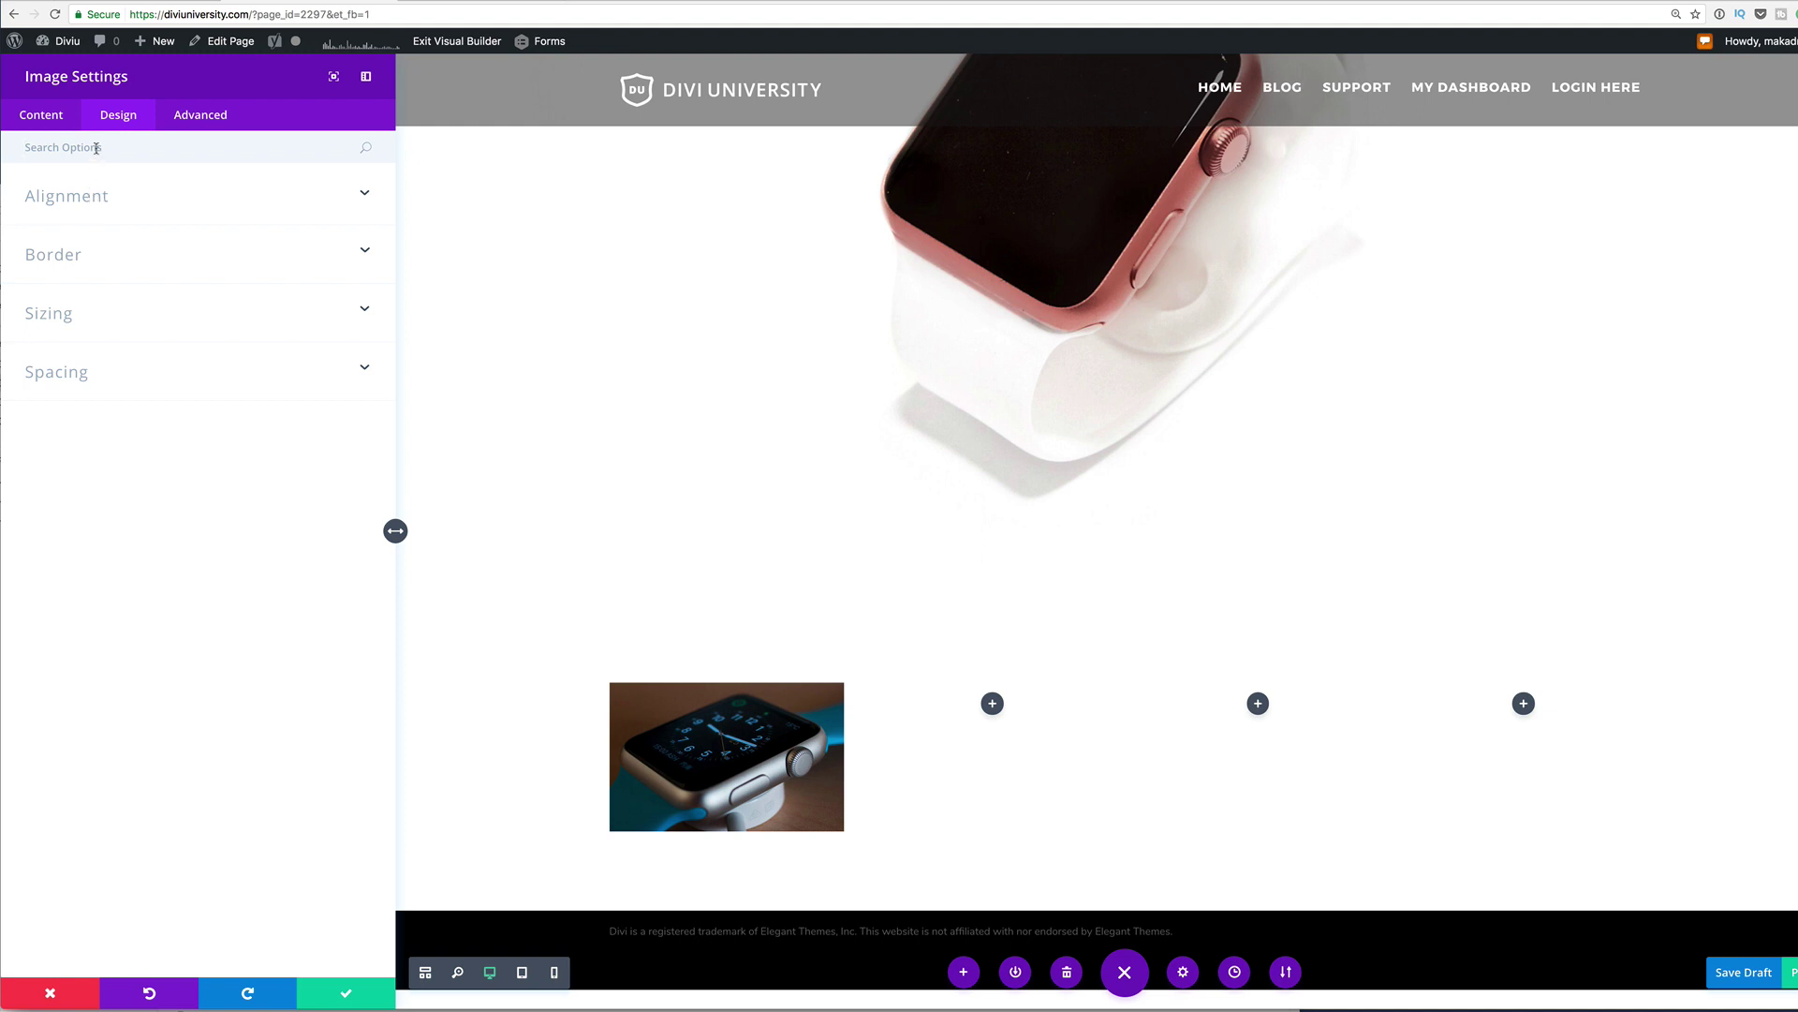
text(Ani)
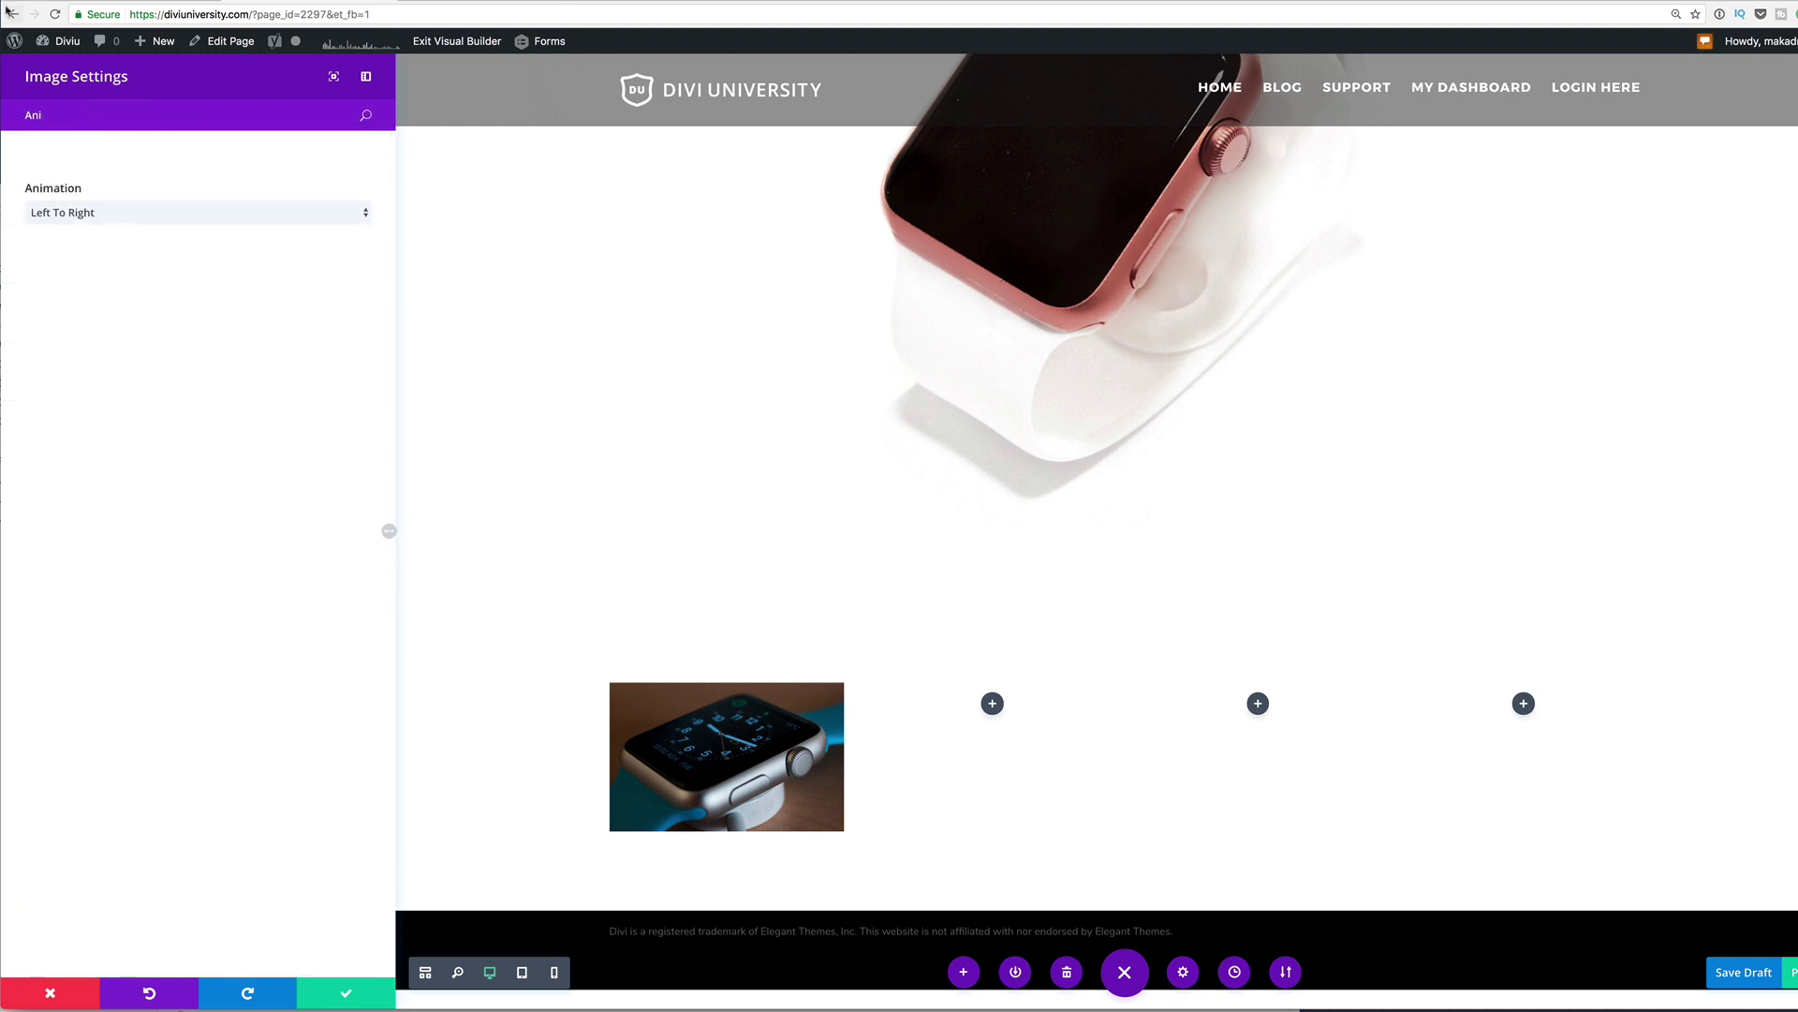
click(92, 213)
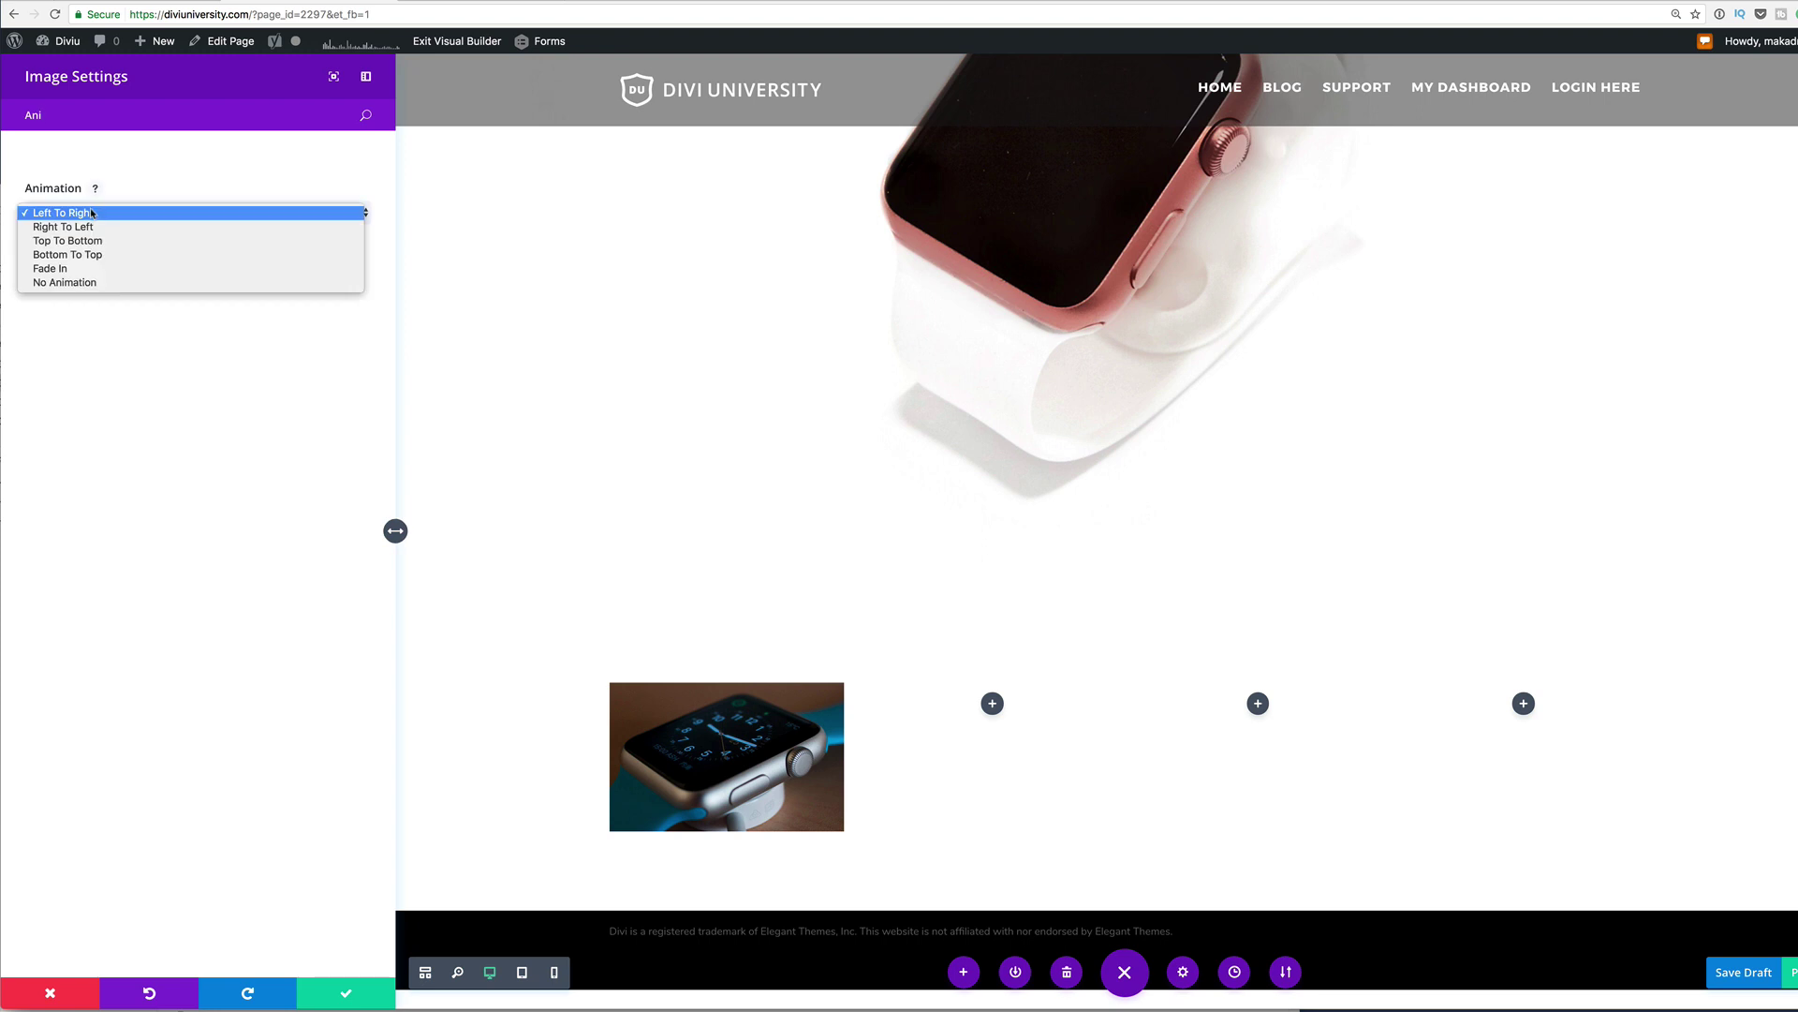
click(94, 283)
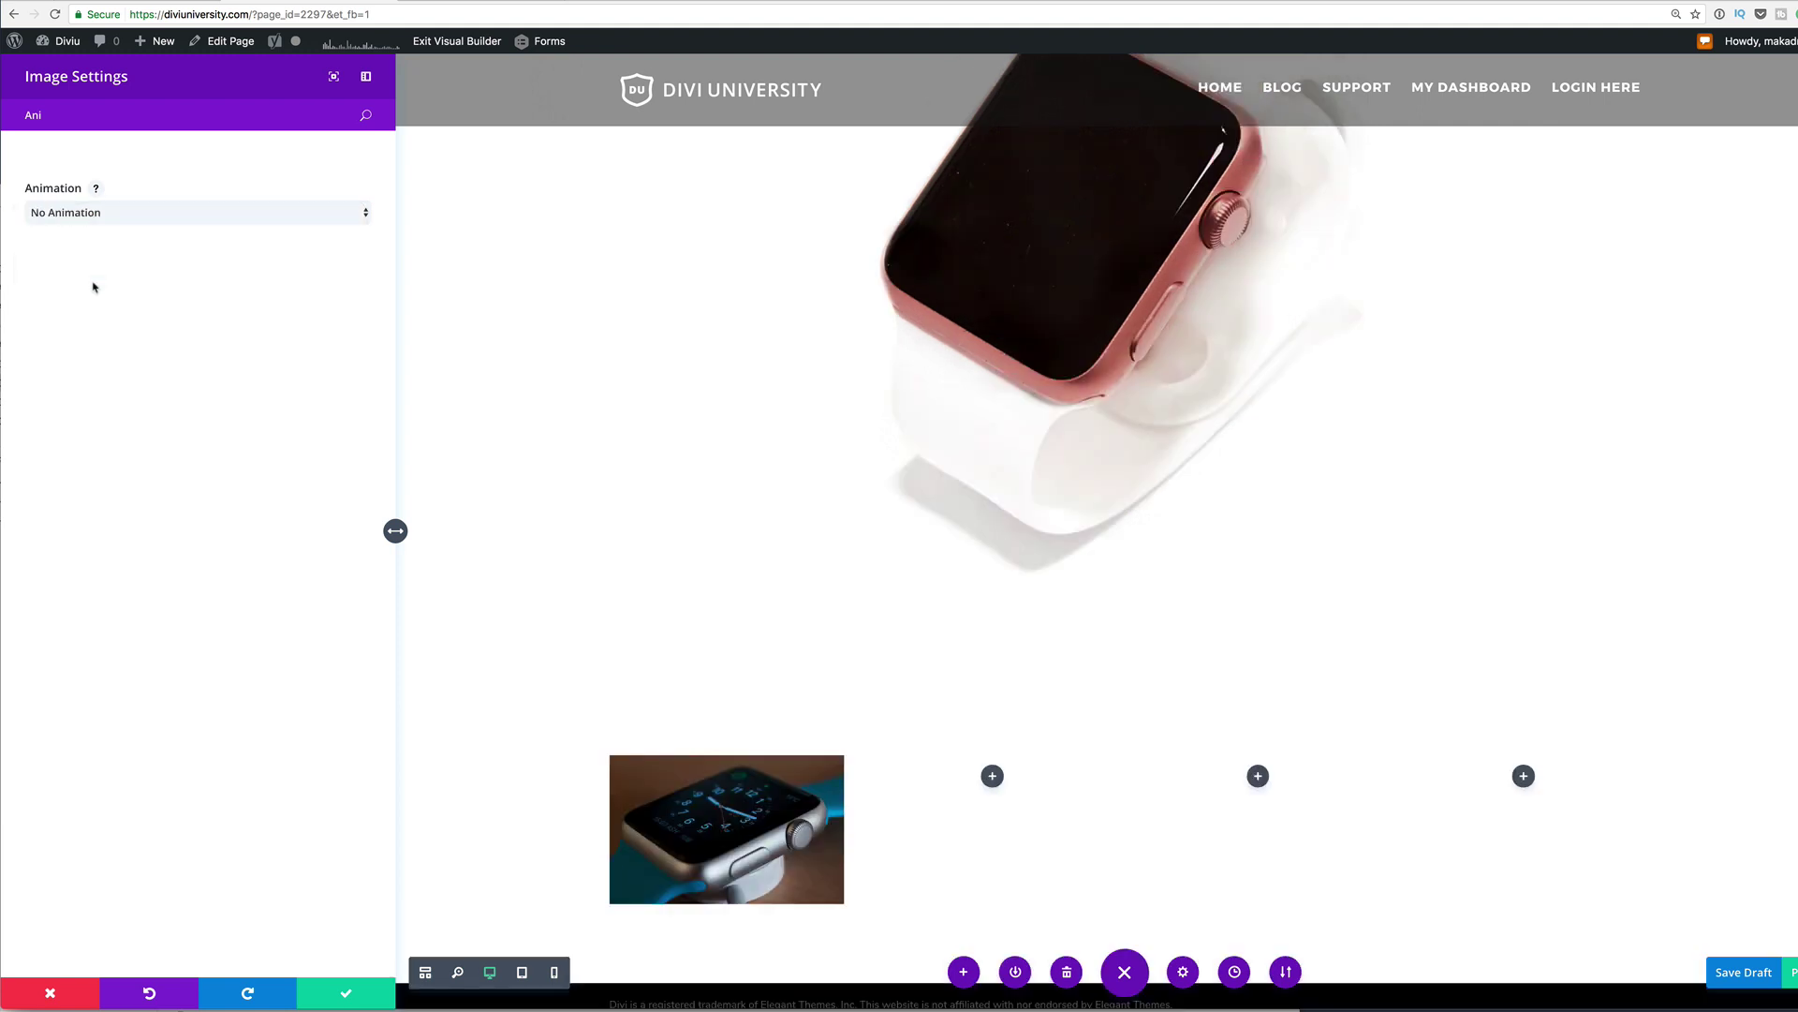
click(309, 1000)
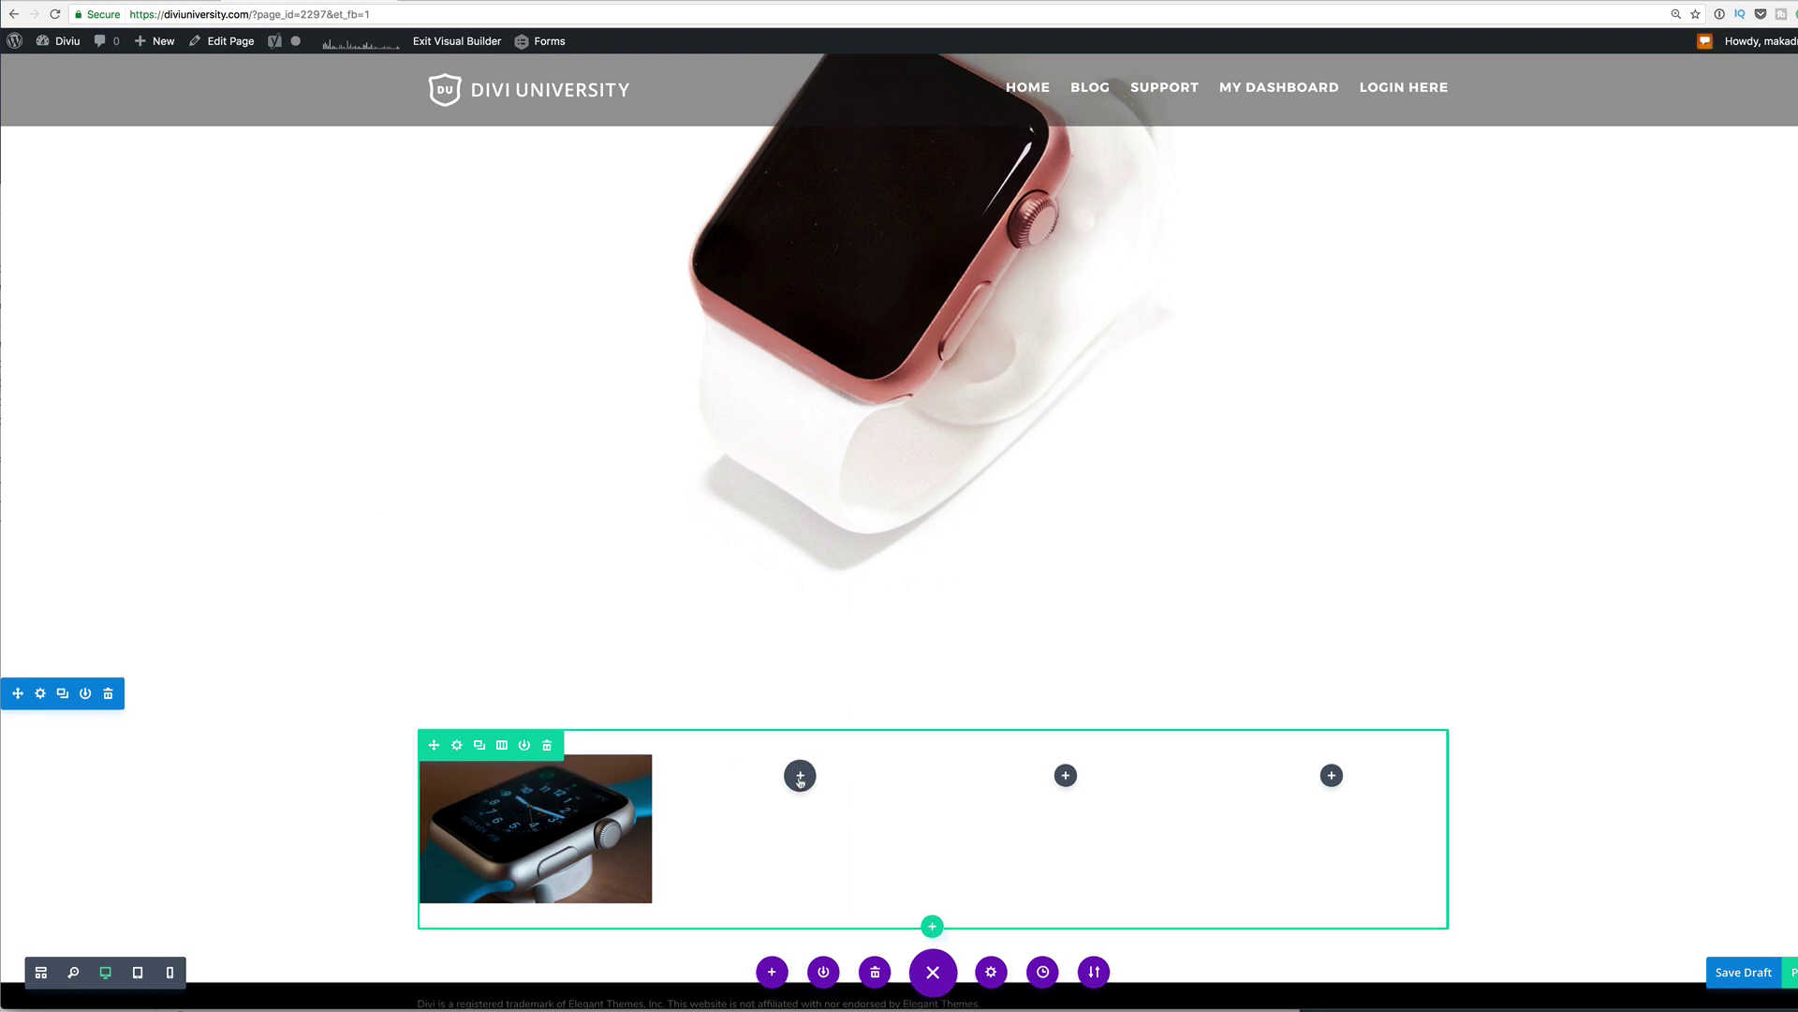
Step: Paste the copied Image module into the second, third and fourth columns of the row
key(super+v)
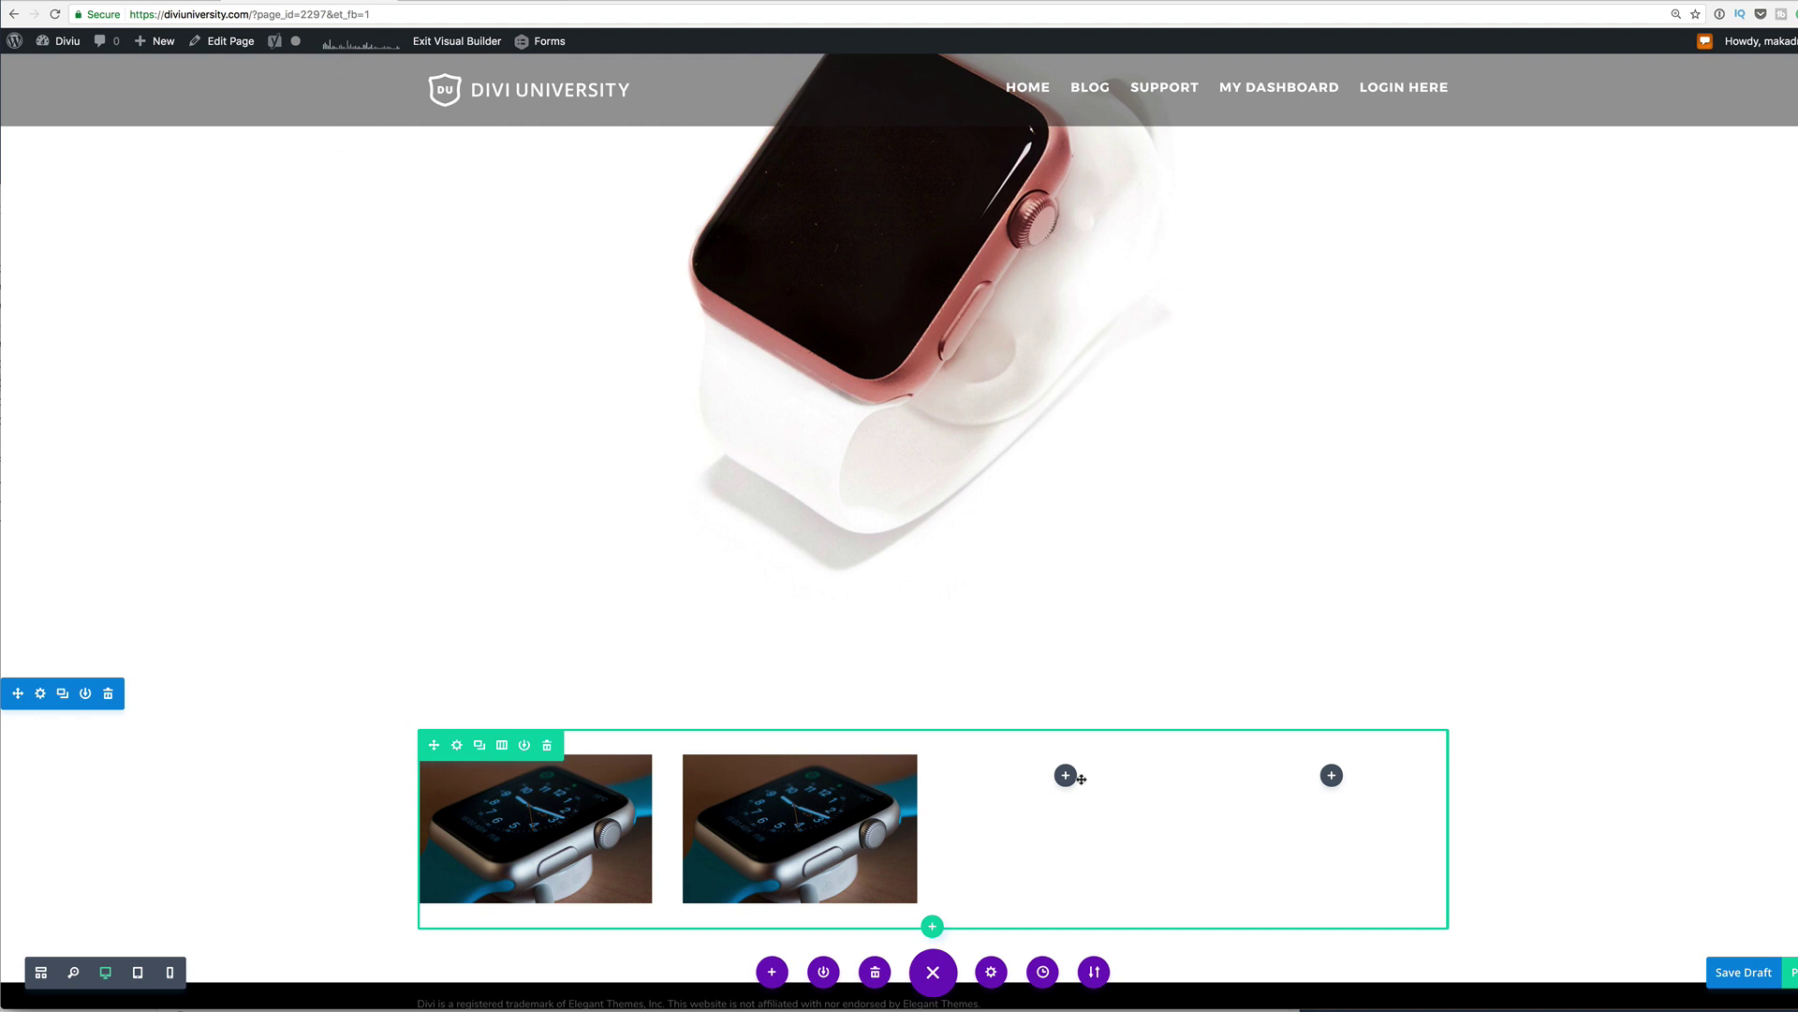
key(super+v)
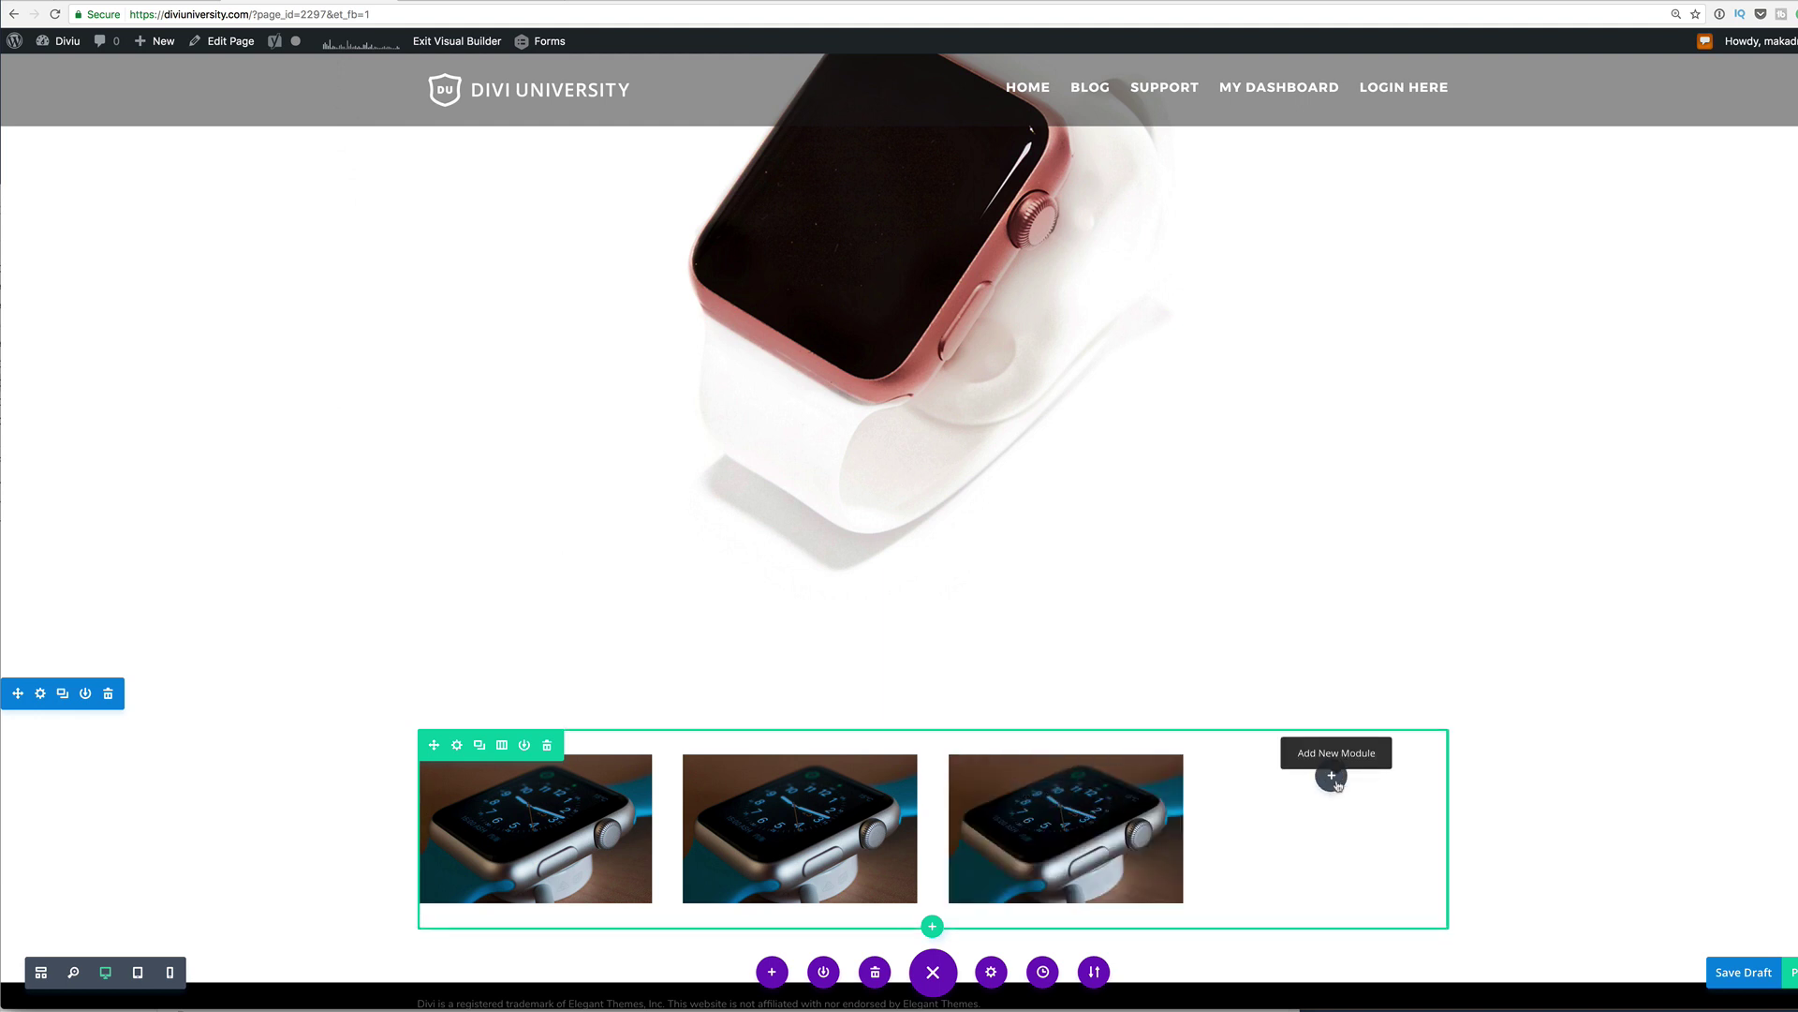
key(super+v)
Step: Replace the second column's image with 3a.jpg from the Media Library and save the module settings
scroll(796, 787, down, 2)
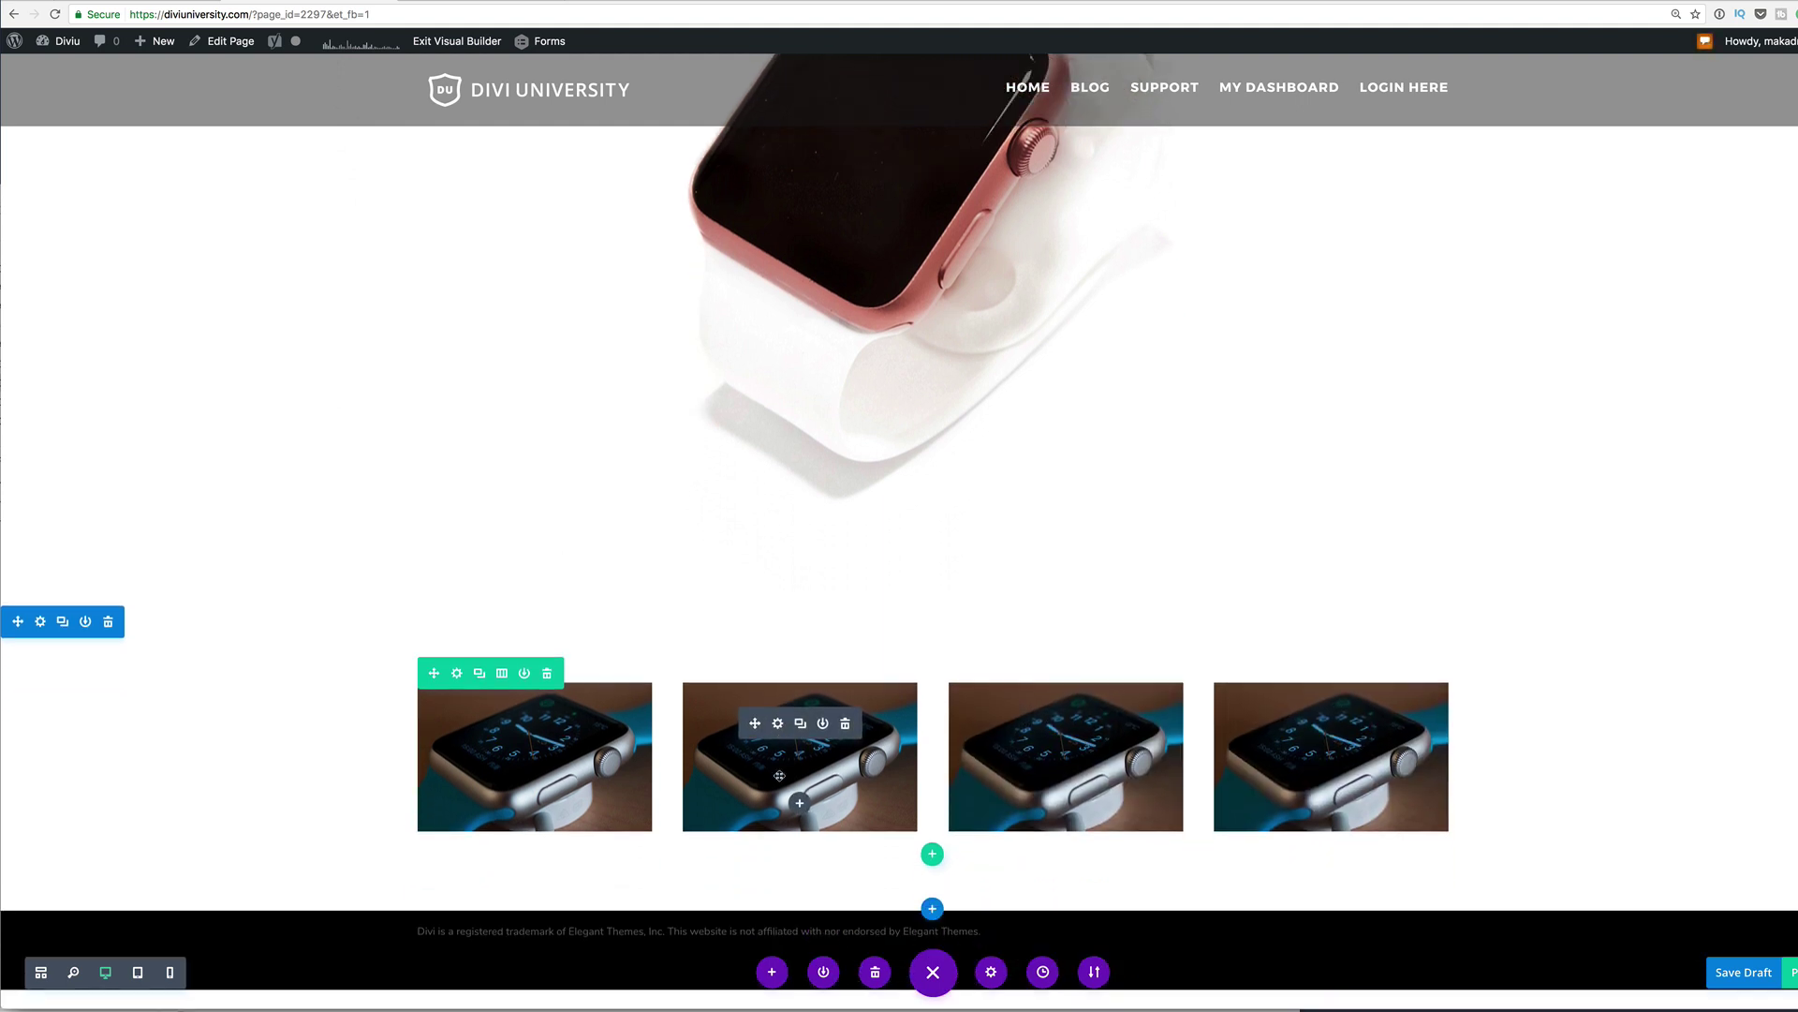
mouse_move(780, 724)
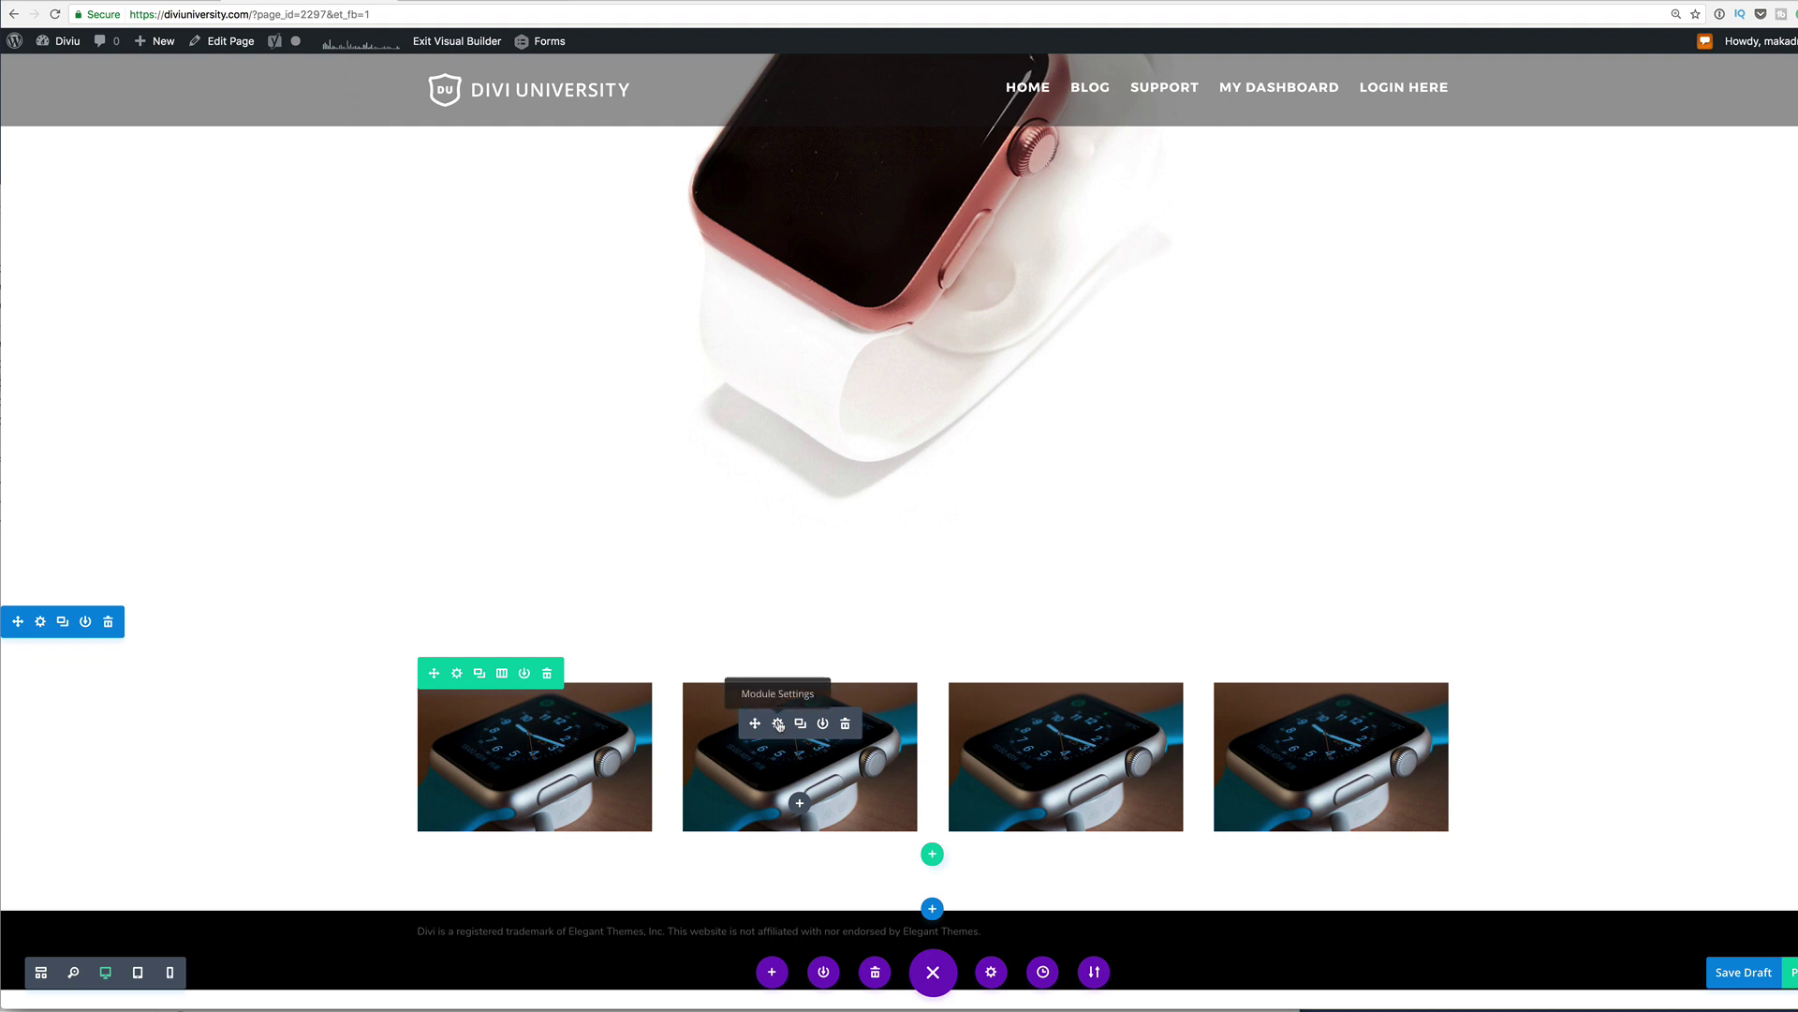
click(778, 723)
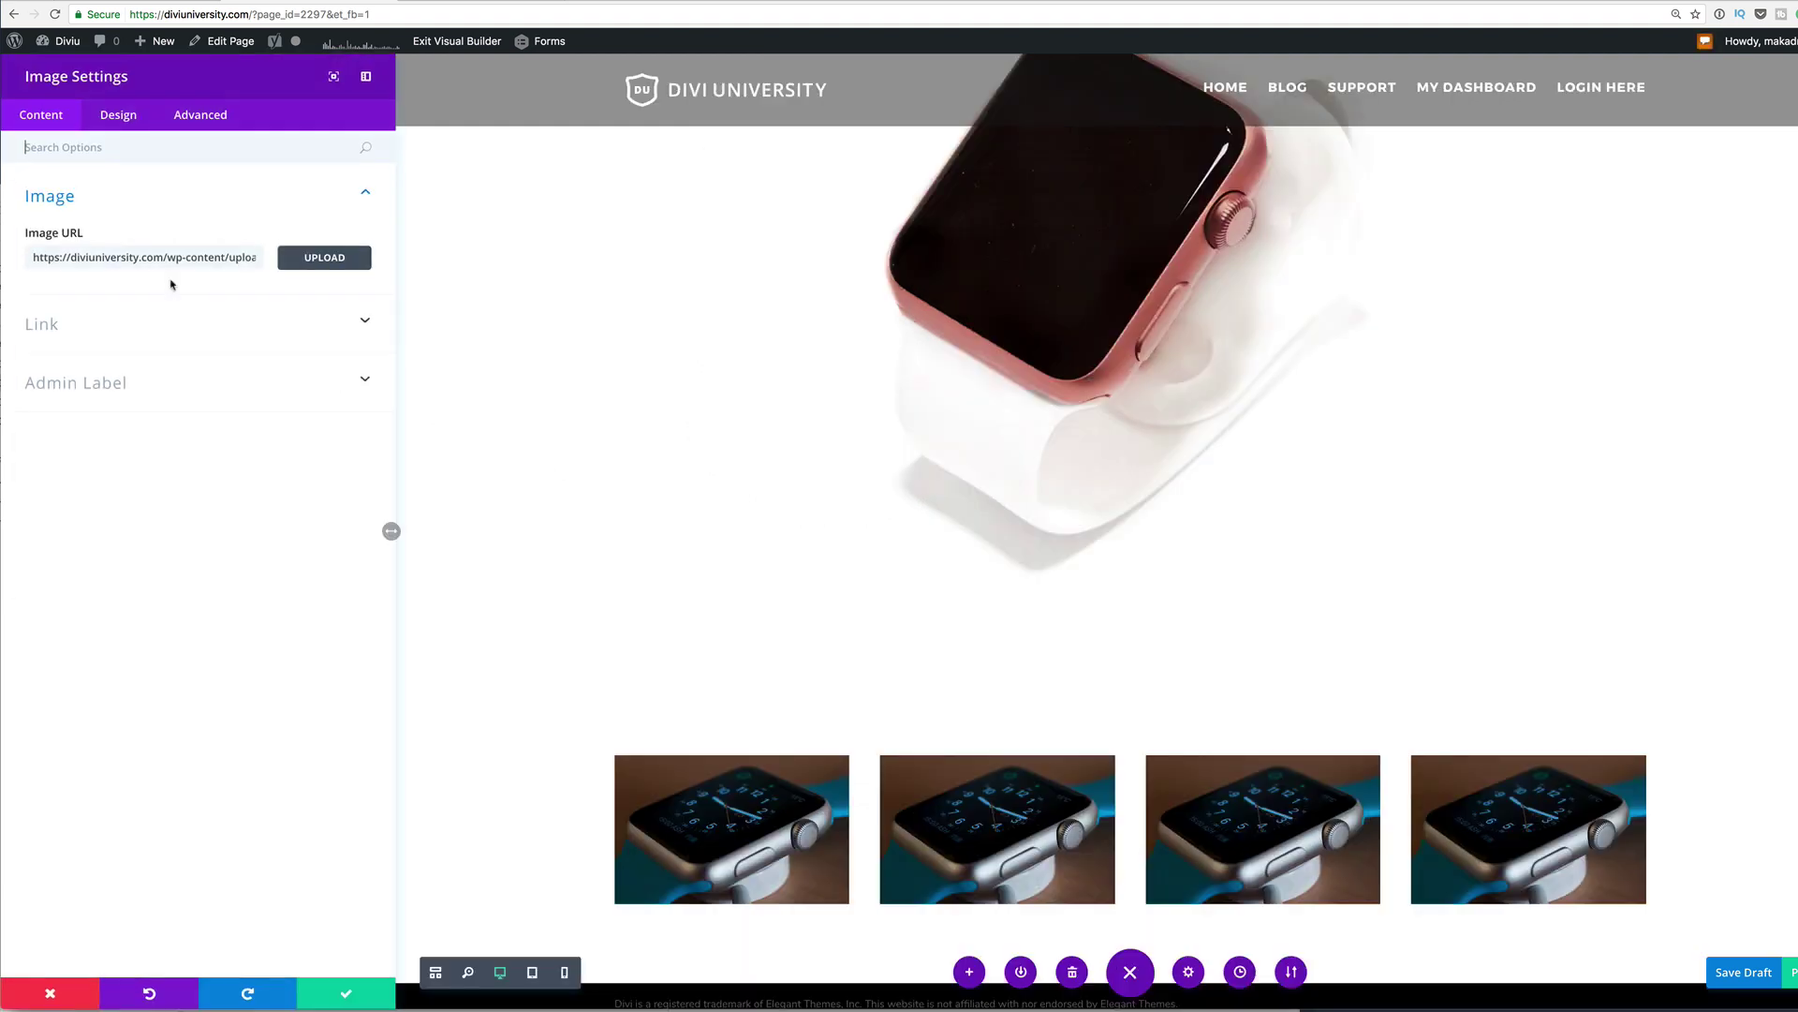
click(318, 261)
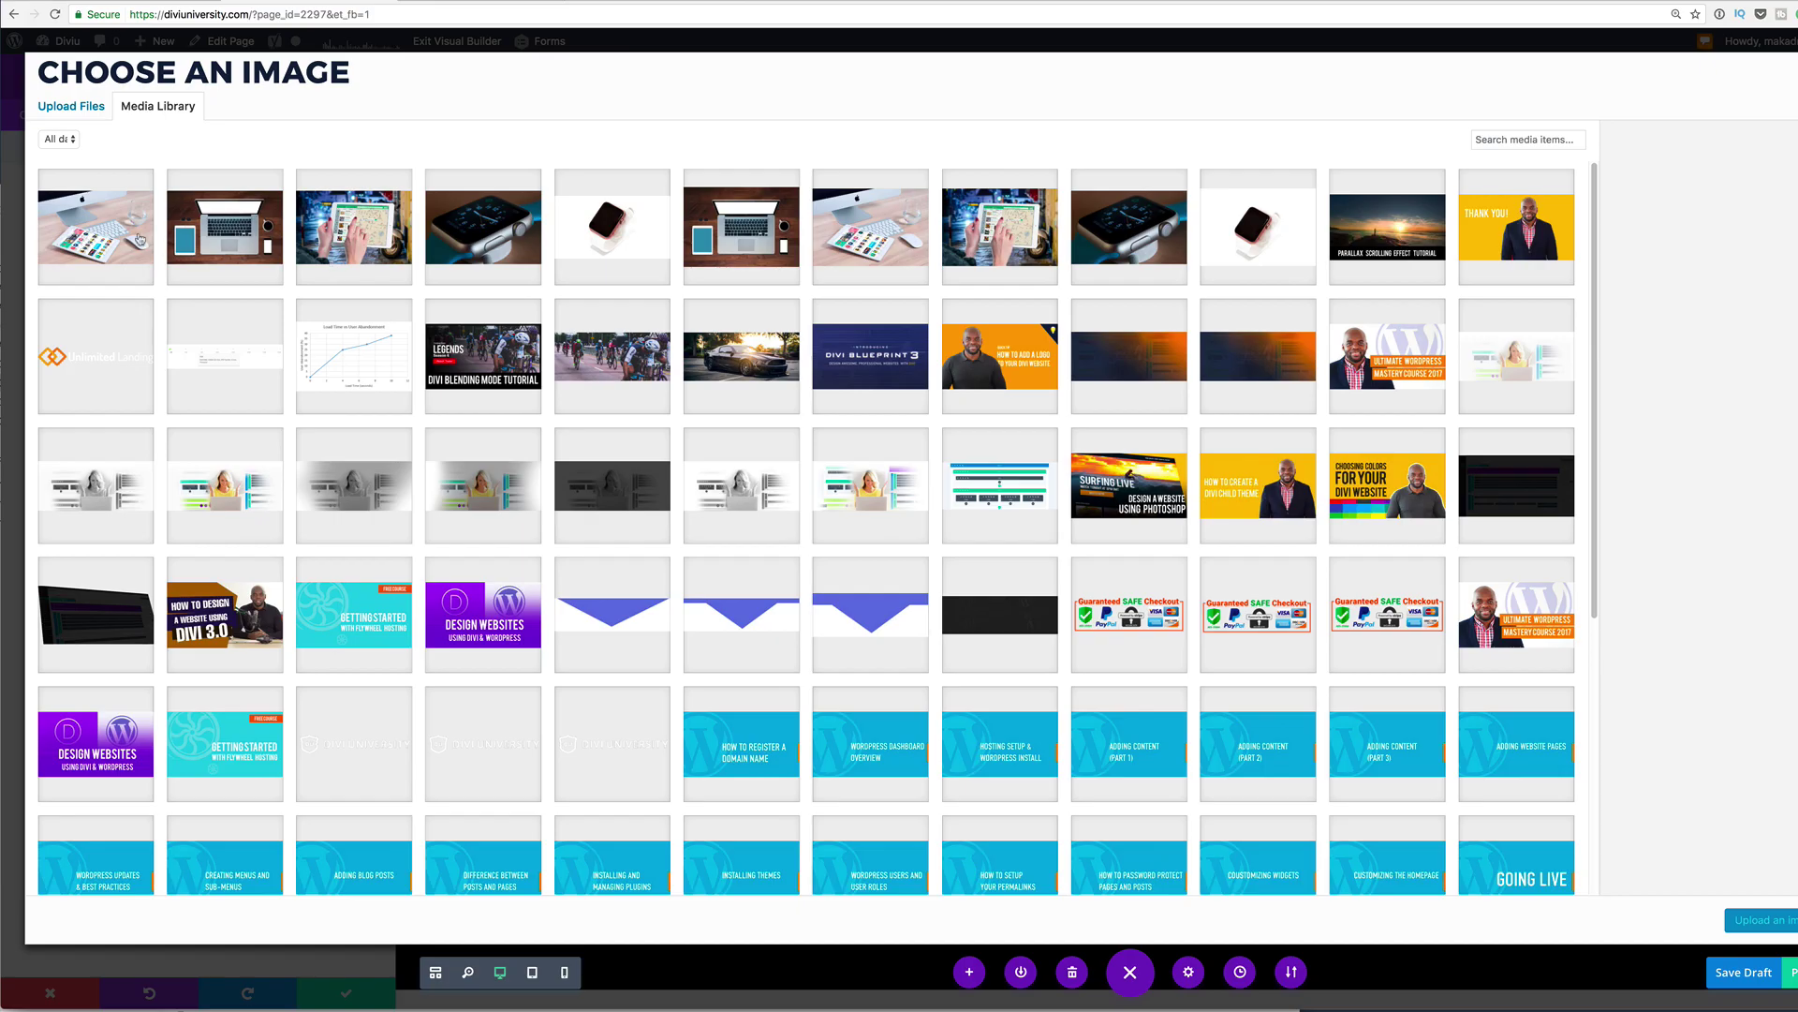
click(352, 228)
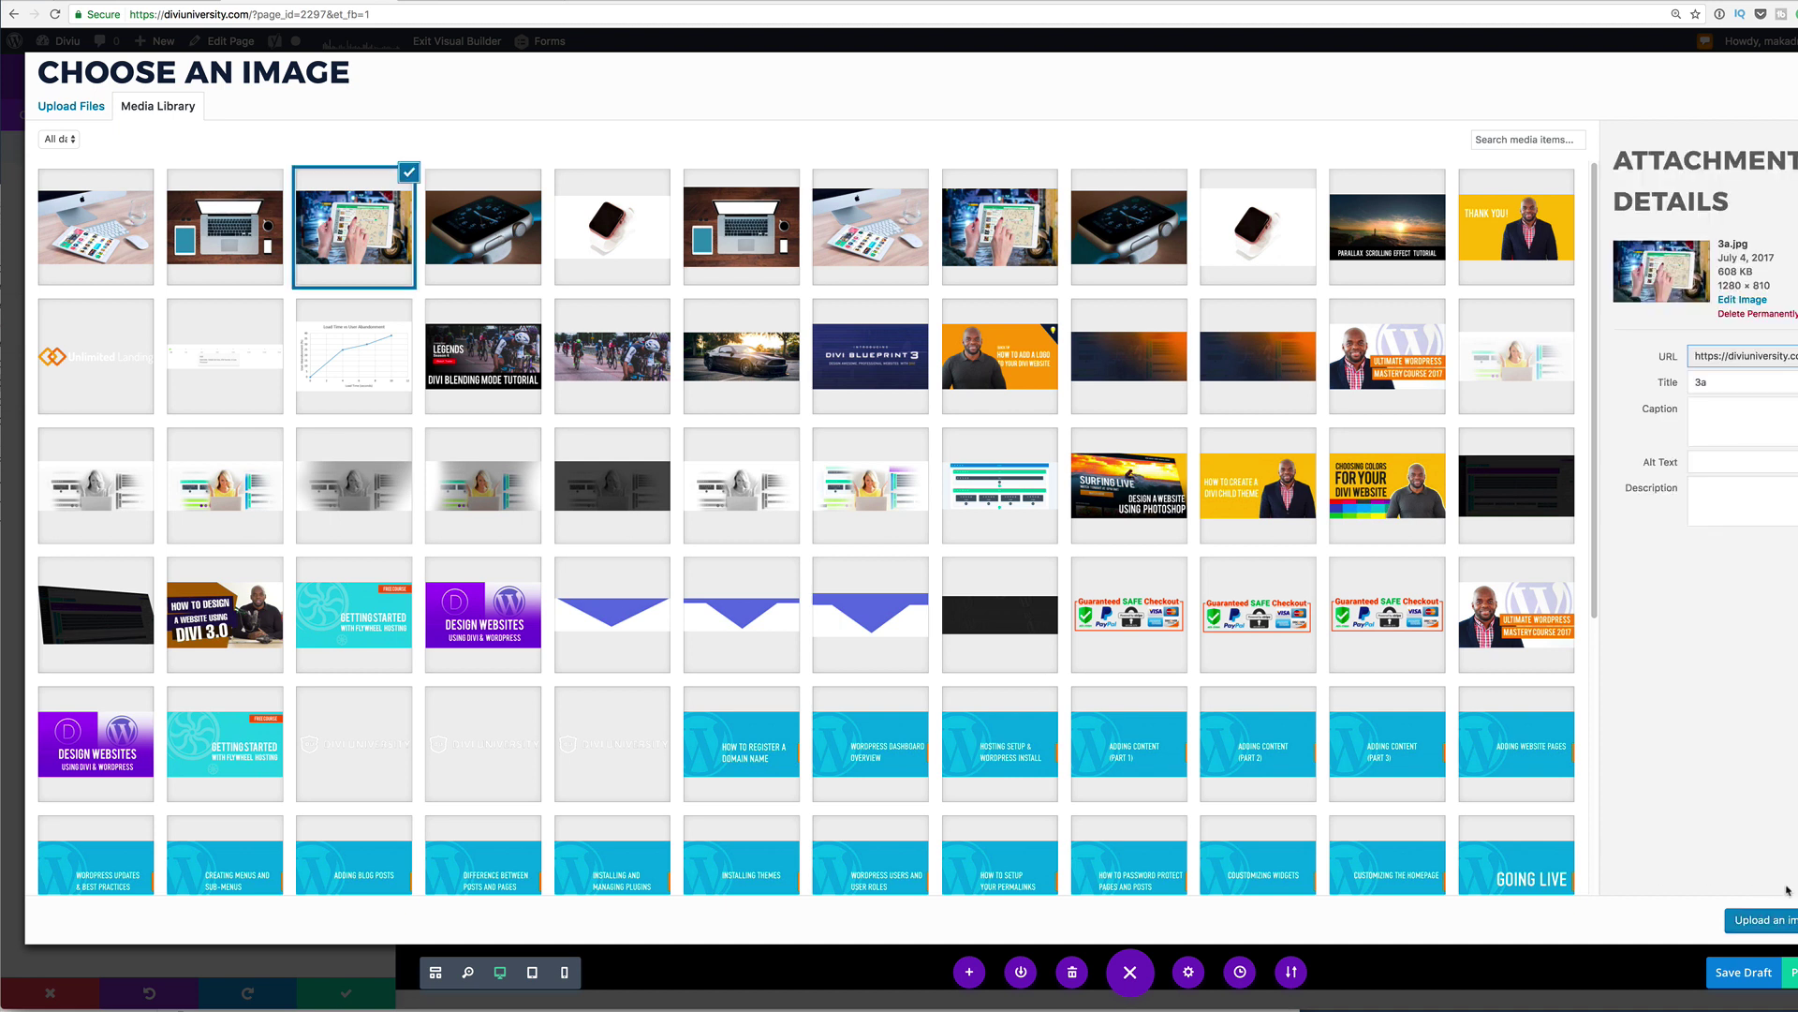
click(1761, 920)
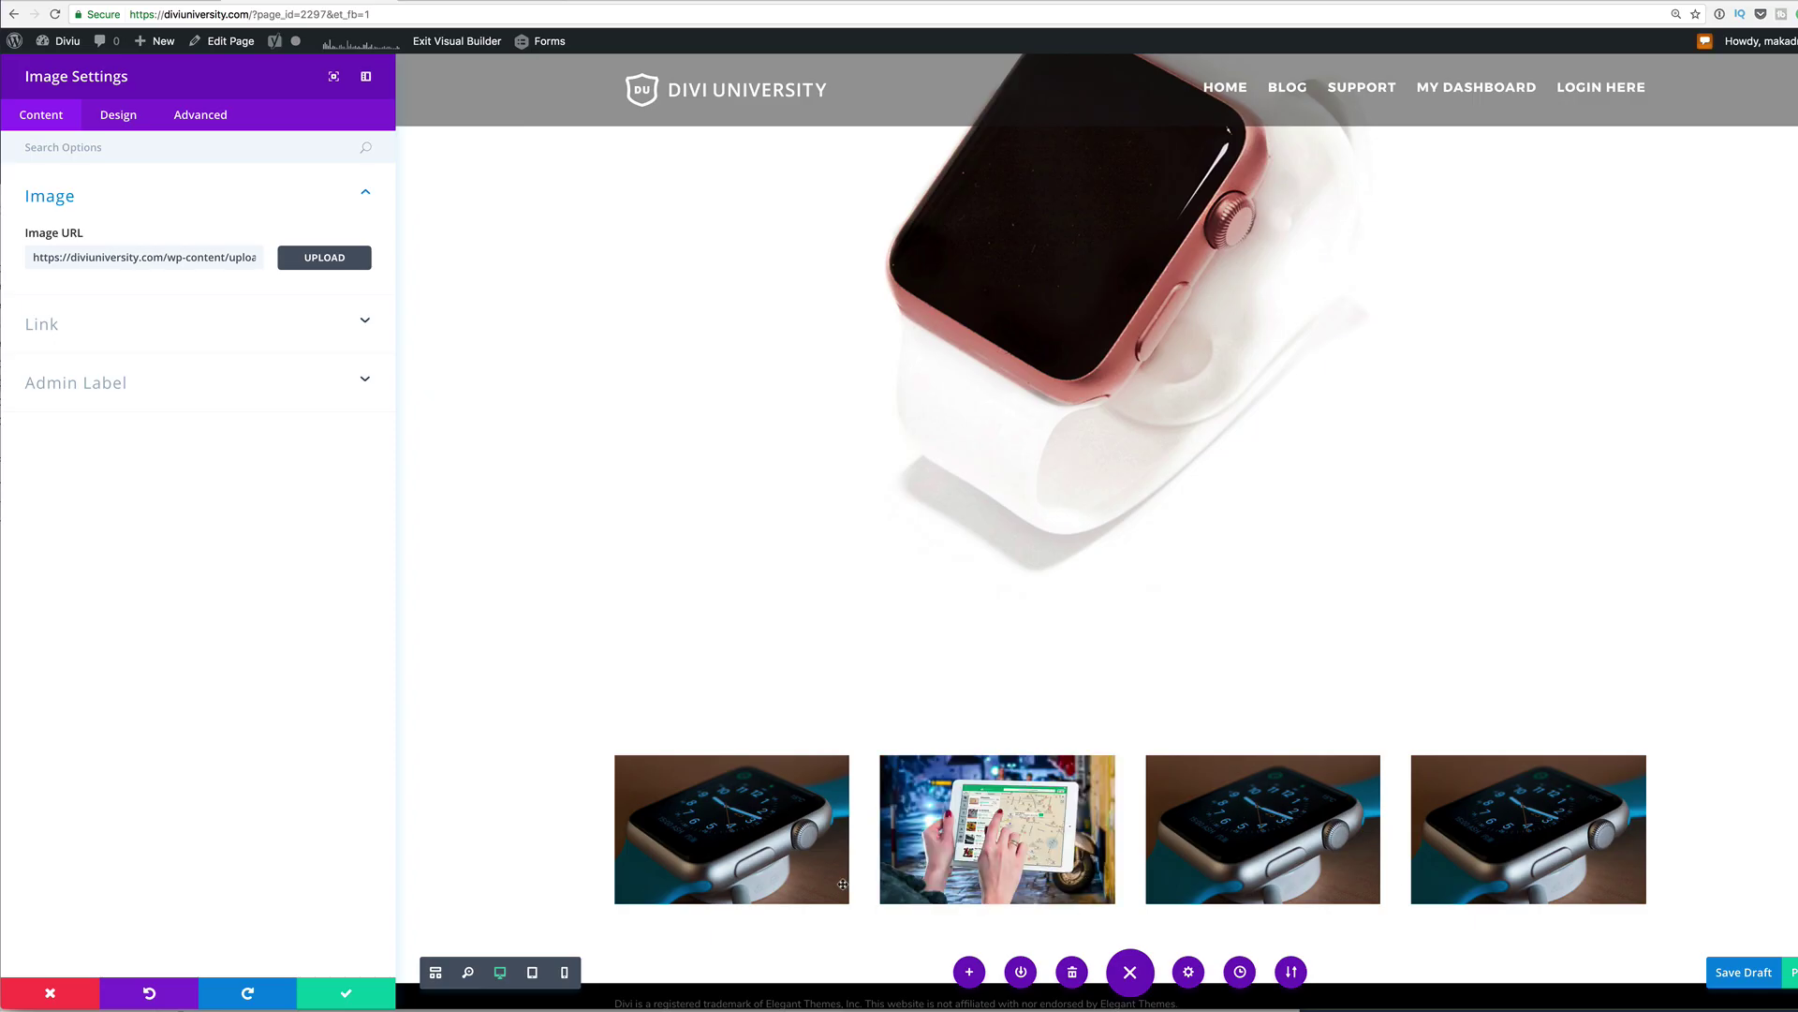
click(342, 993)
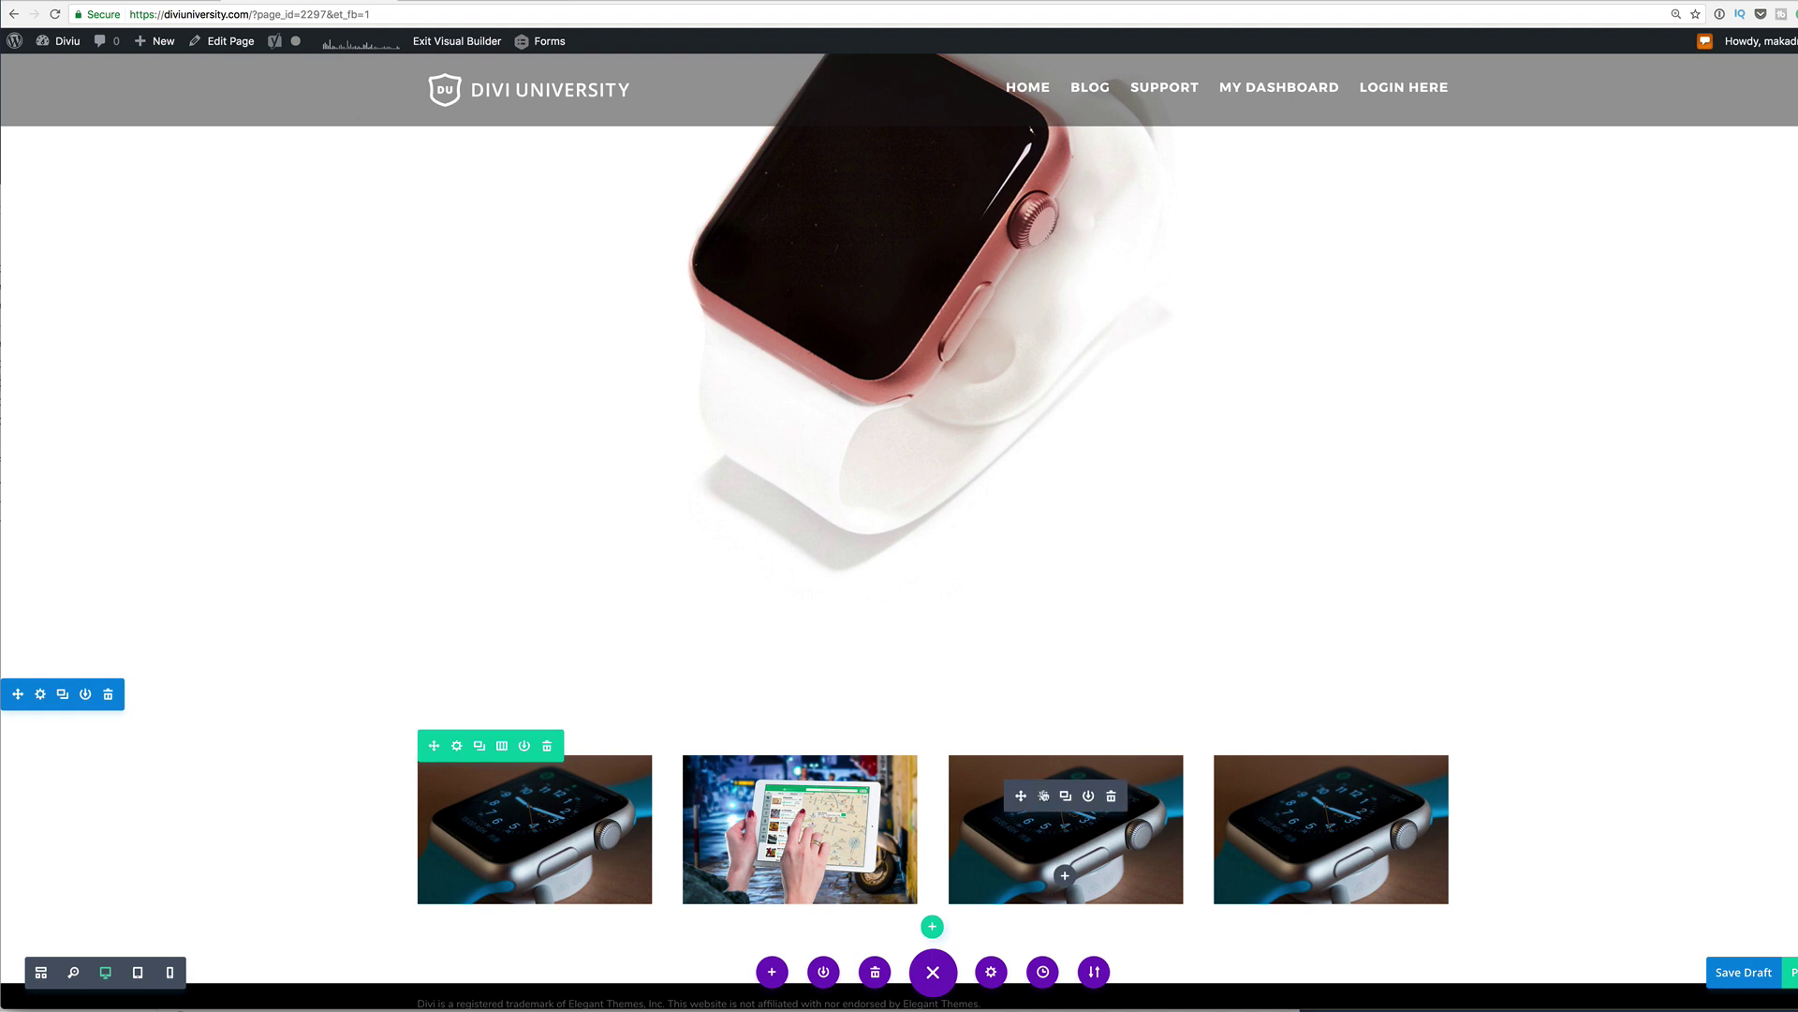
Step: Replace the third column's image with 2a.jpg from the Media Library and save the module settings
click(1043, 795)
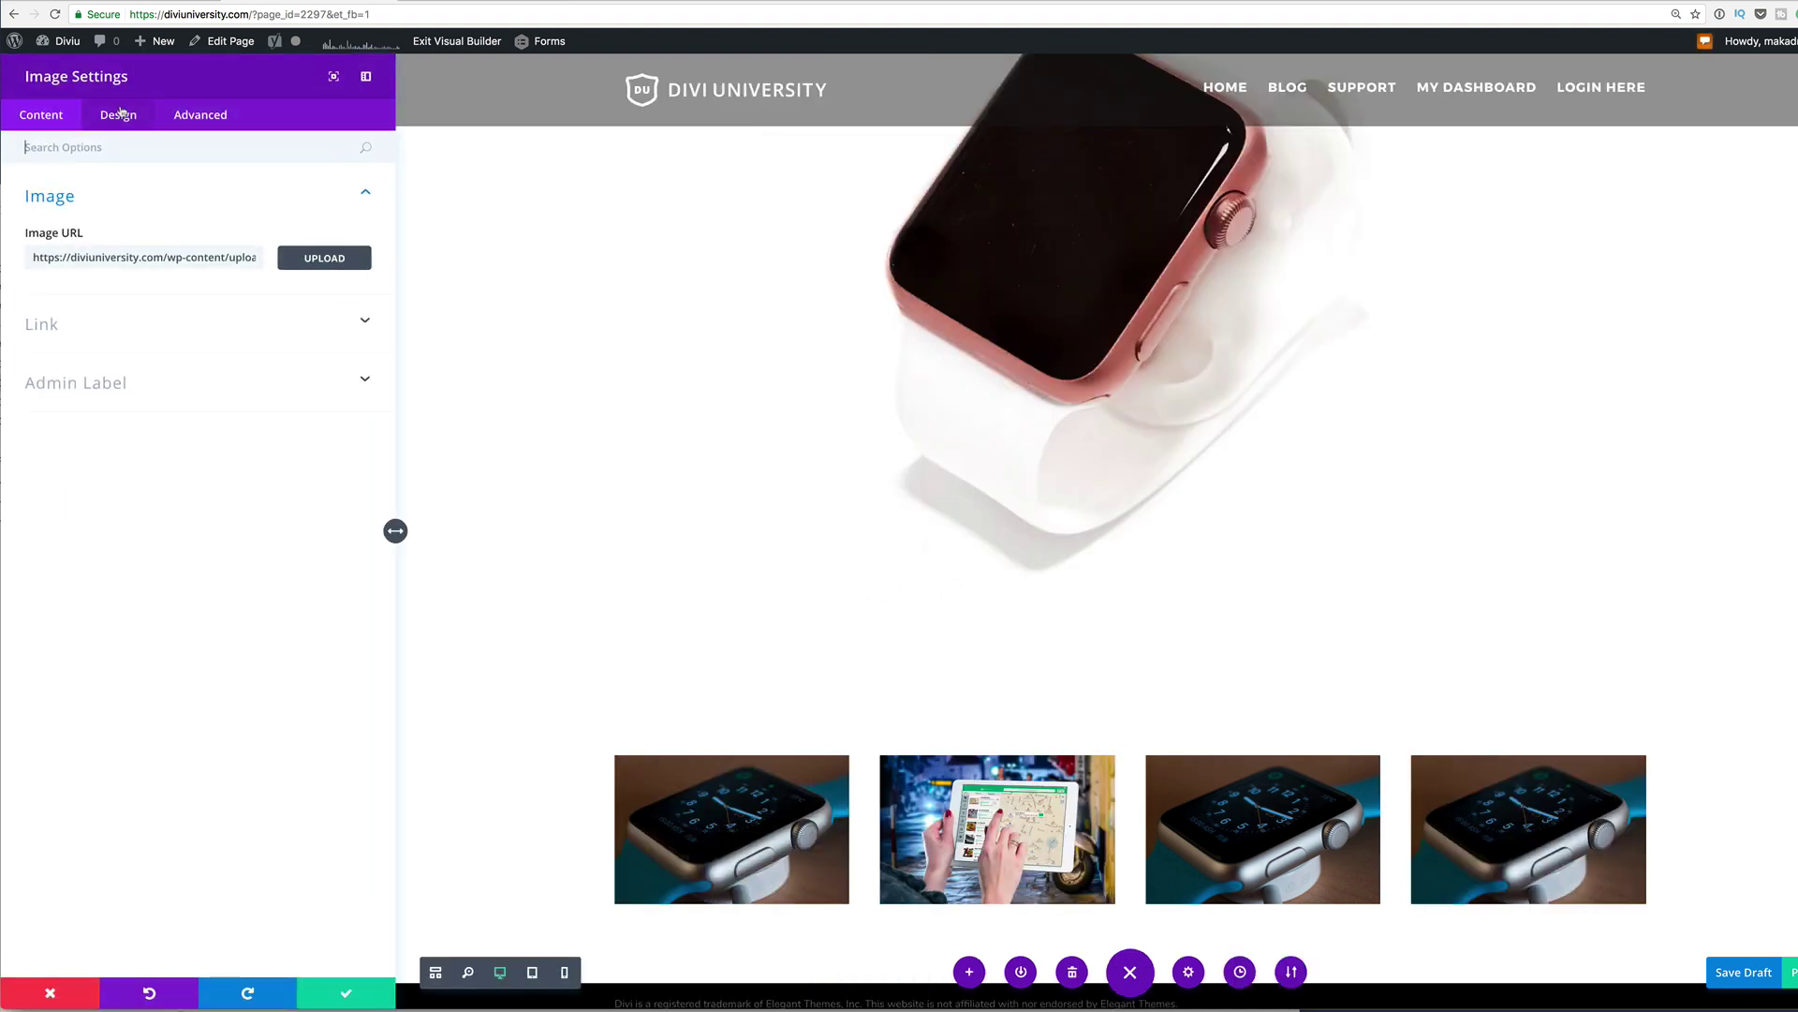
click(345, 265)
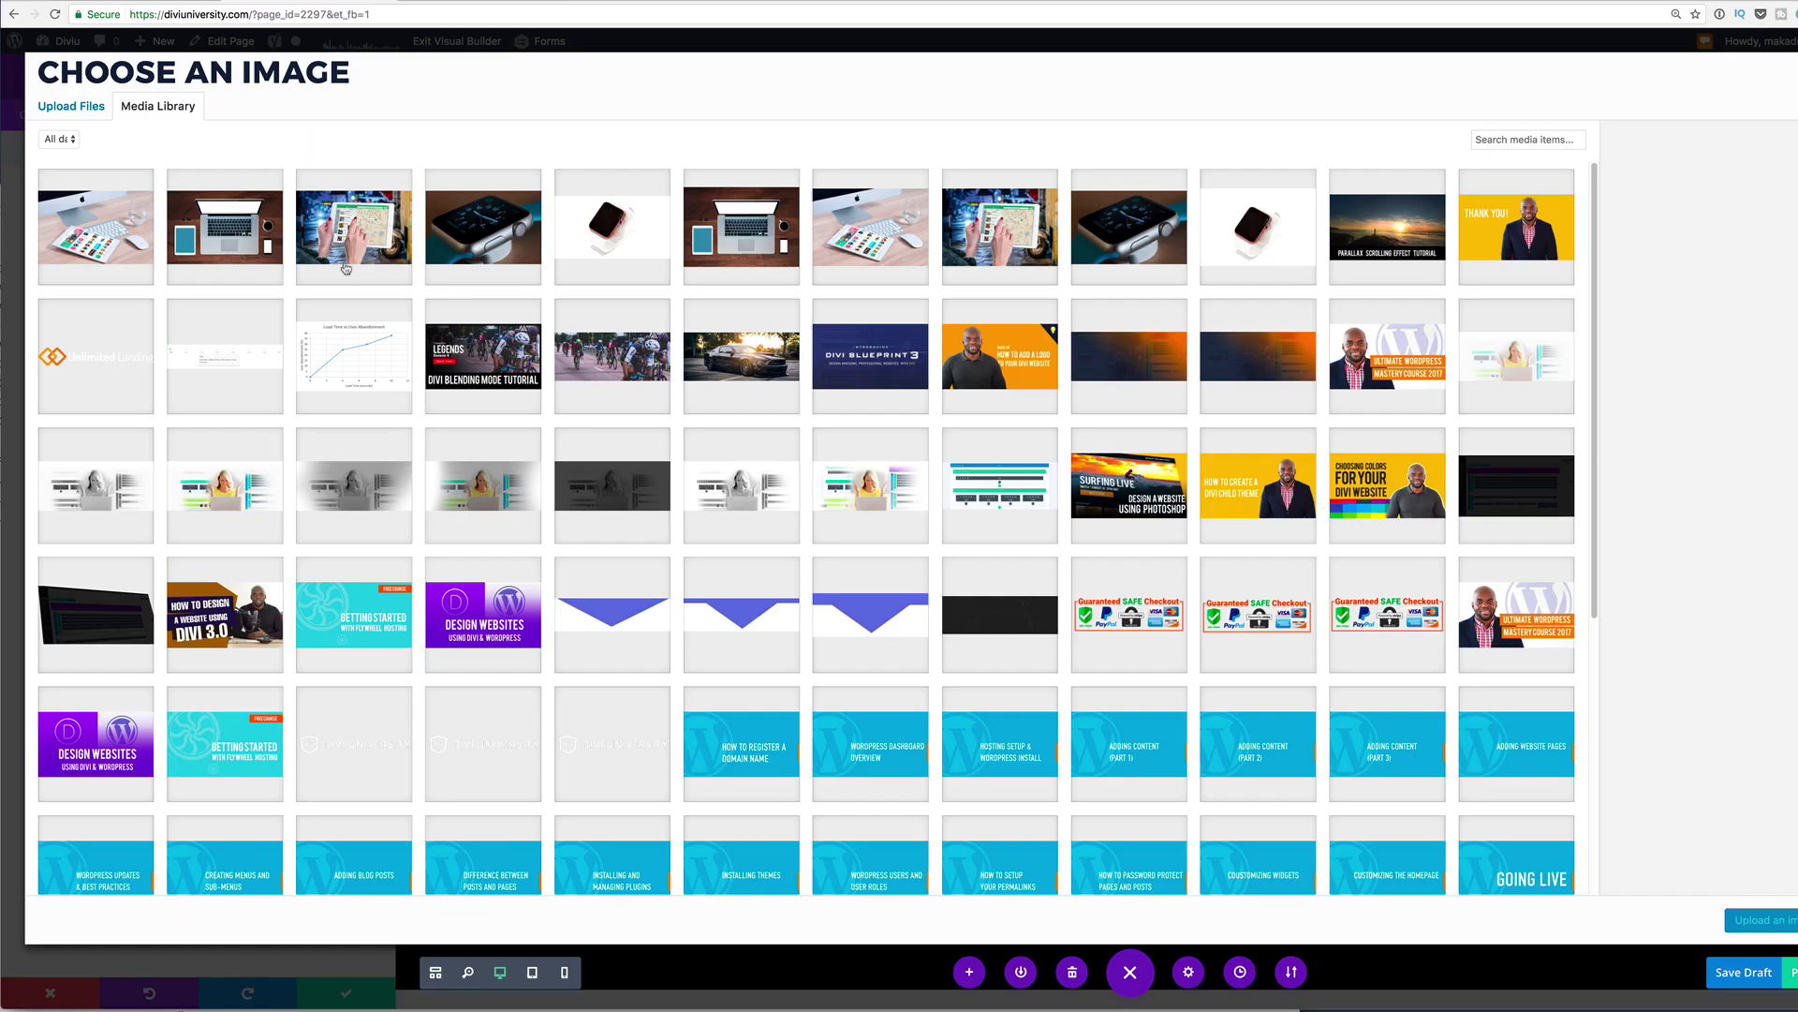
click(266, 238)
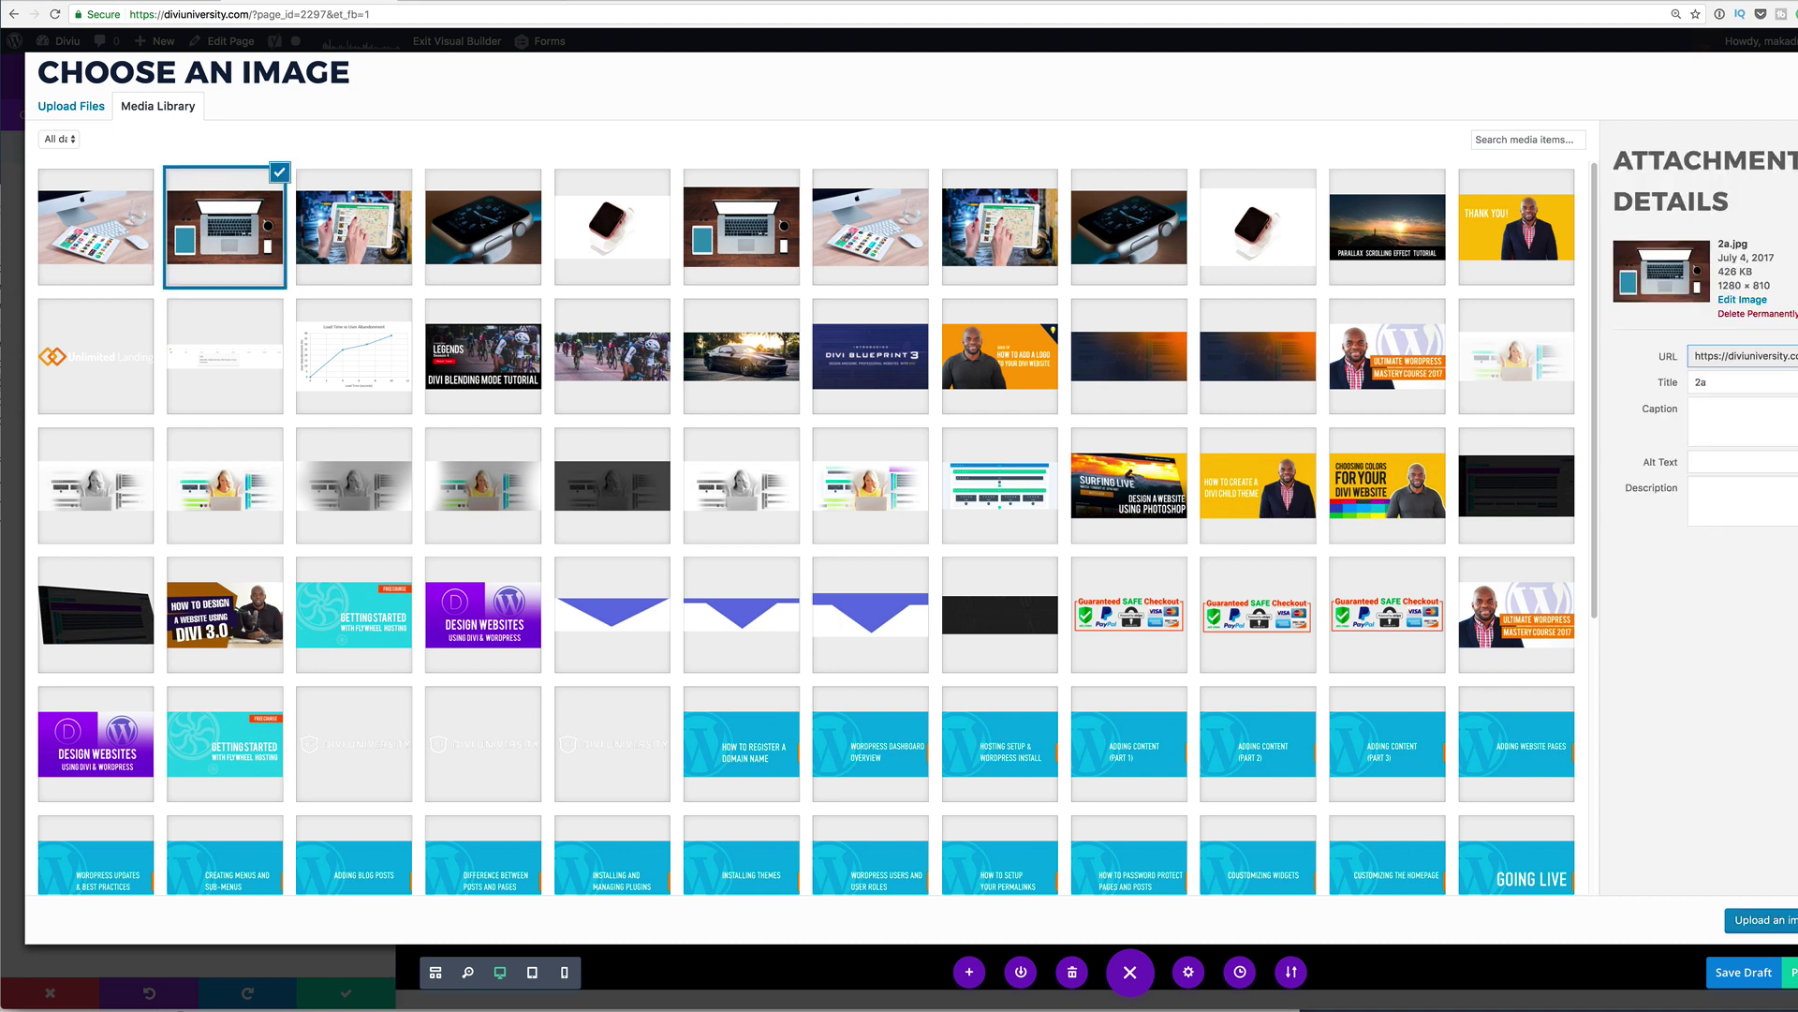
click(1761, 920)
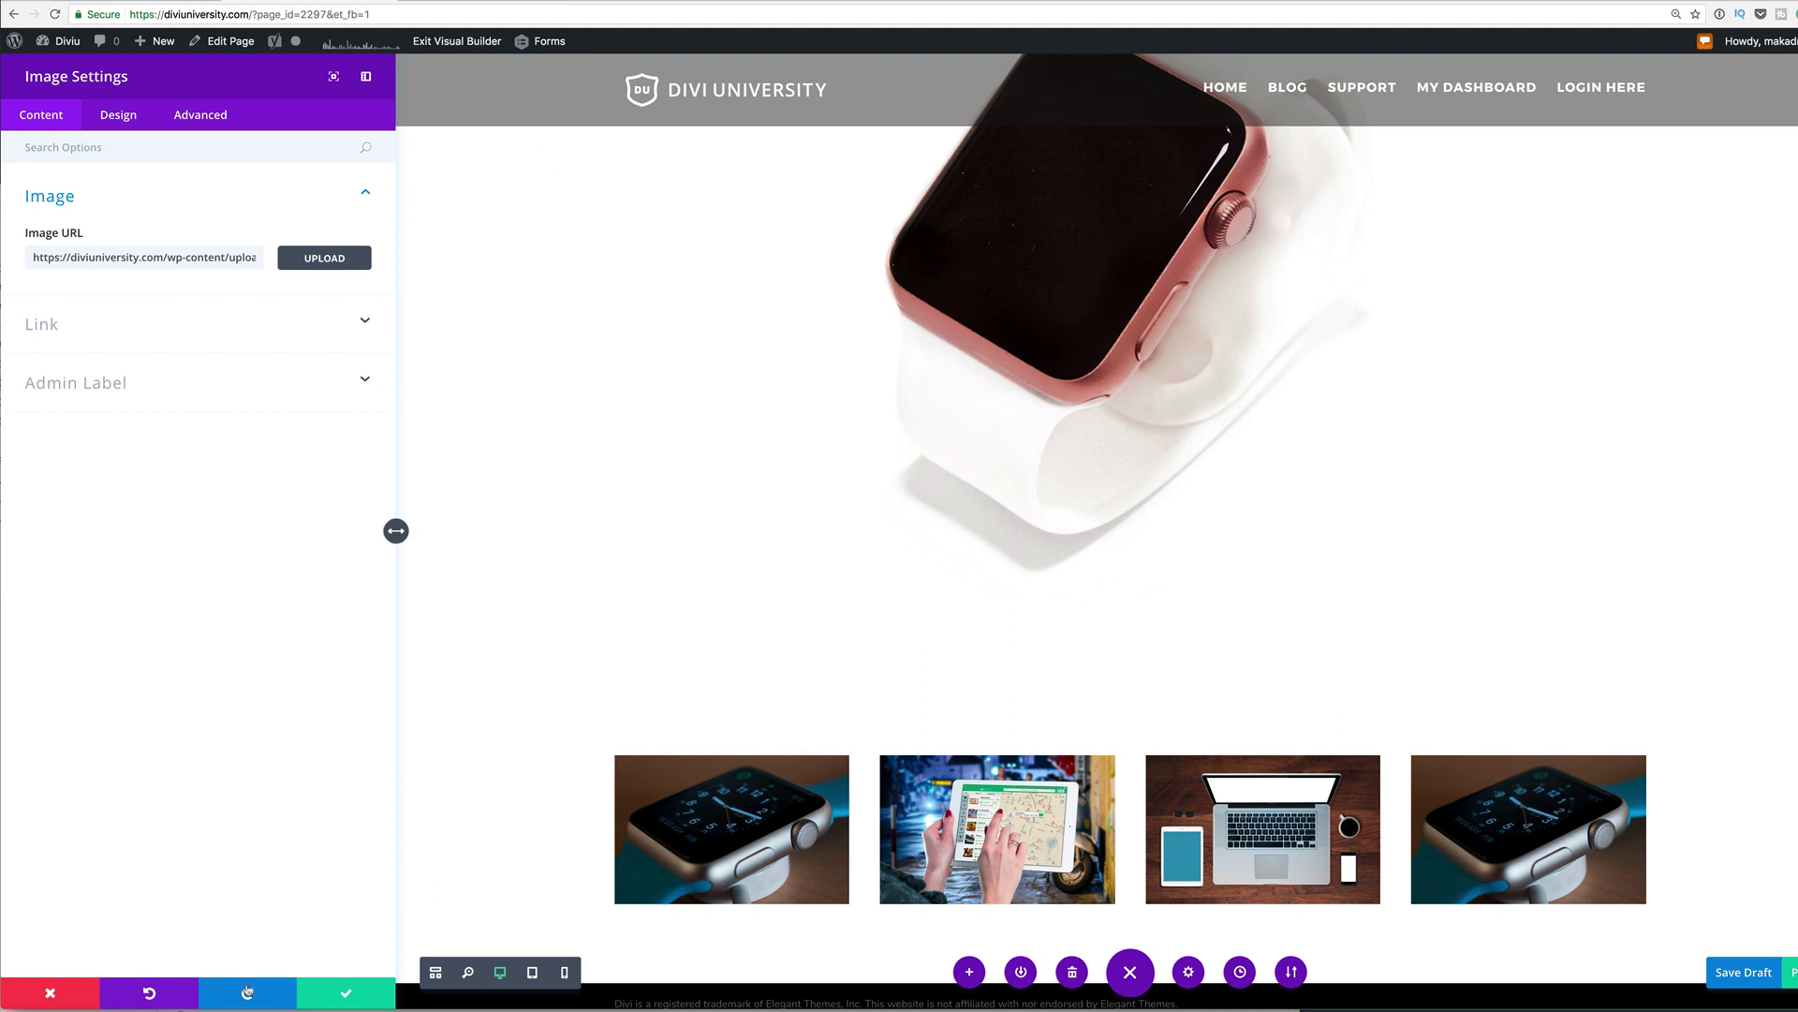
click(346, 993)
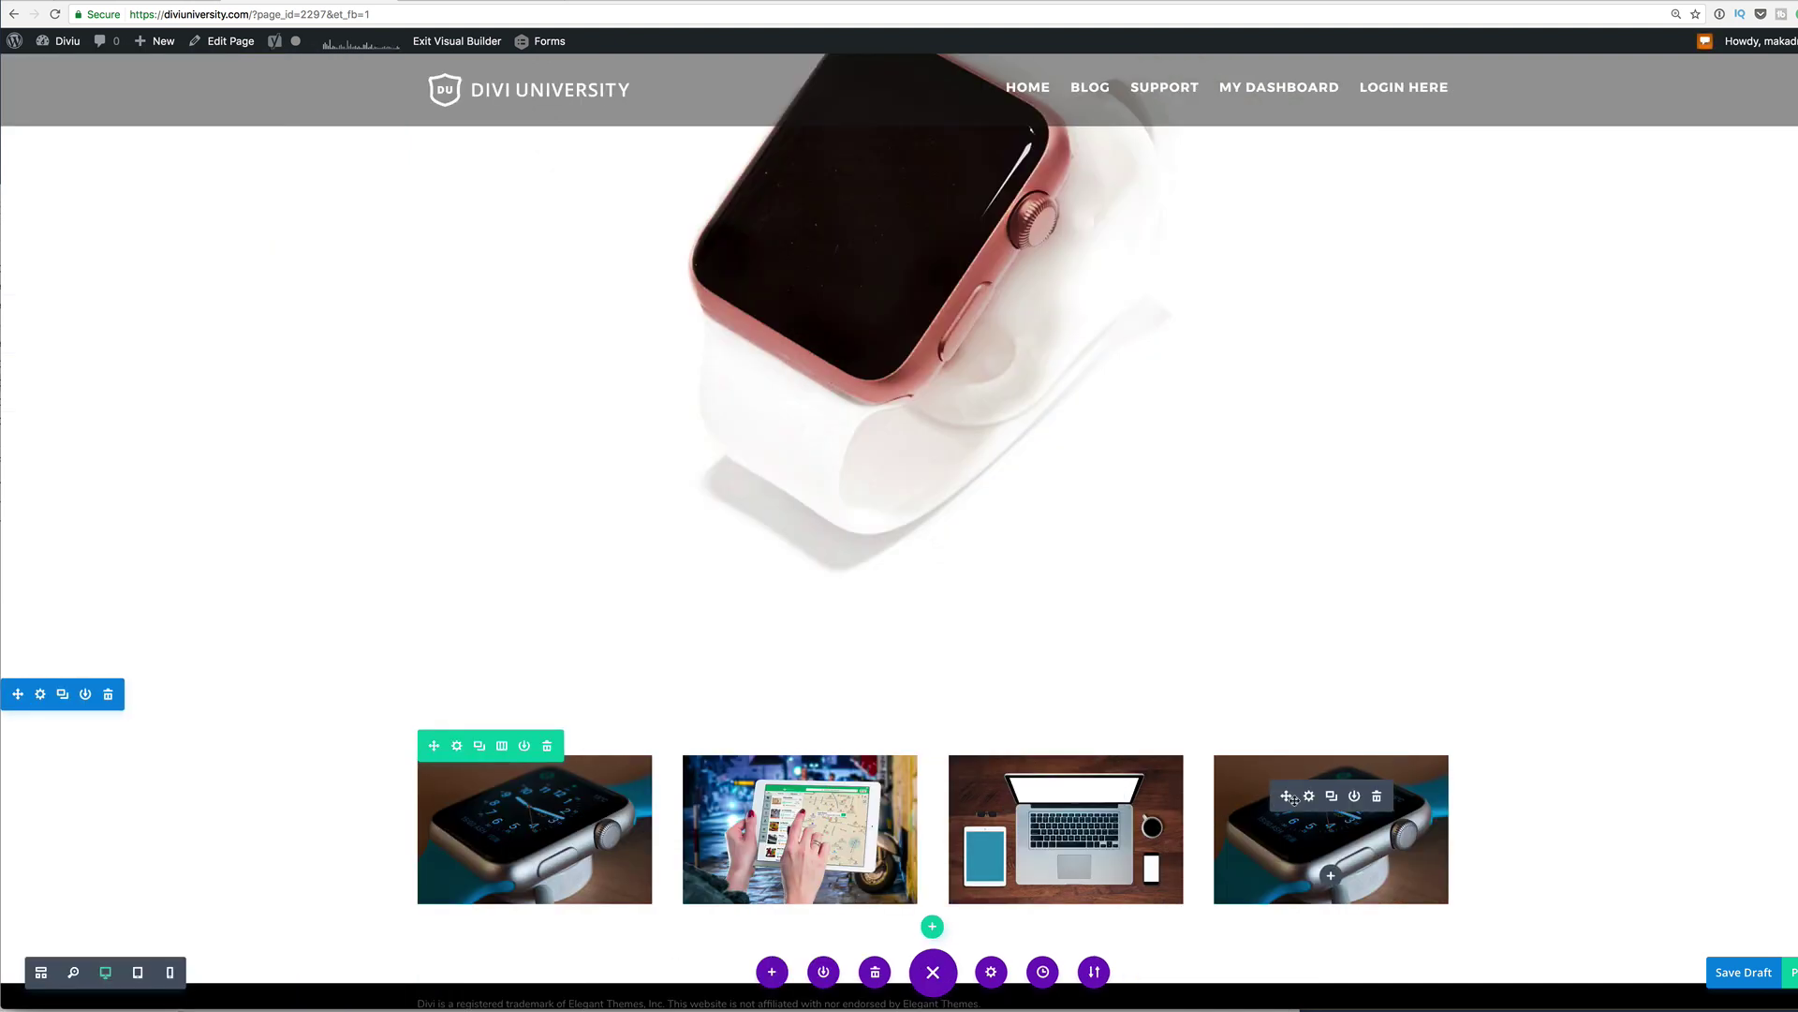
Step: Replace the fourth column's image with 1a.jpg from the Media Library and save the module settings
click(1309, 796)
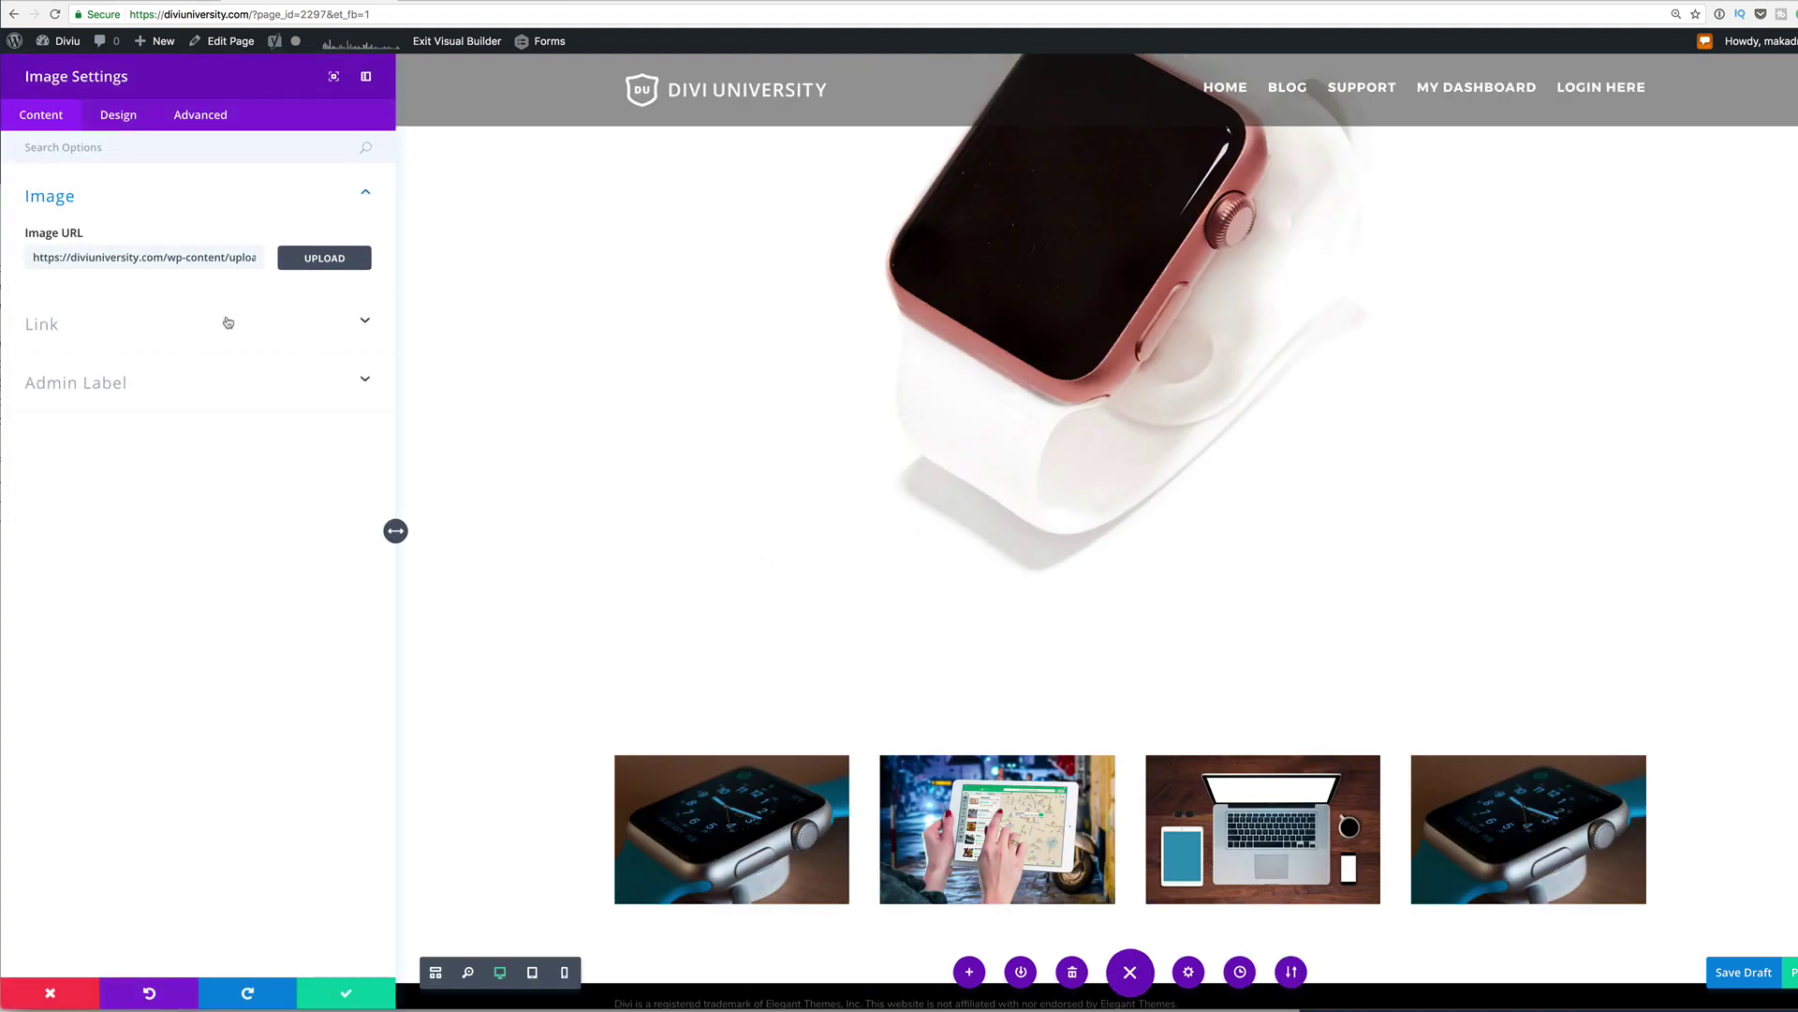
click(348, 249)
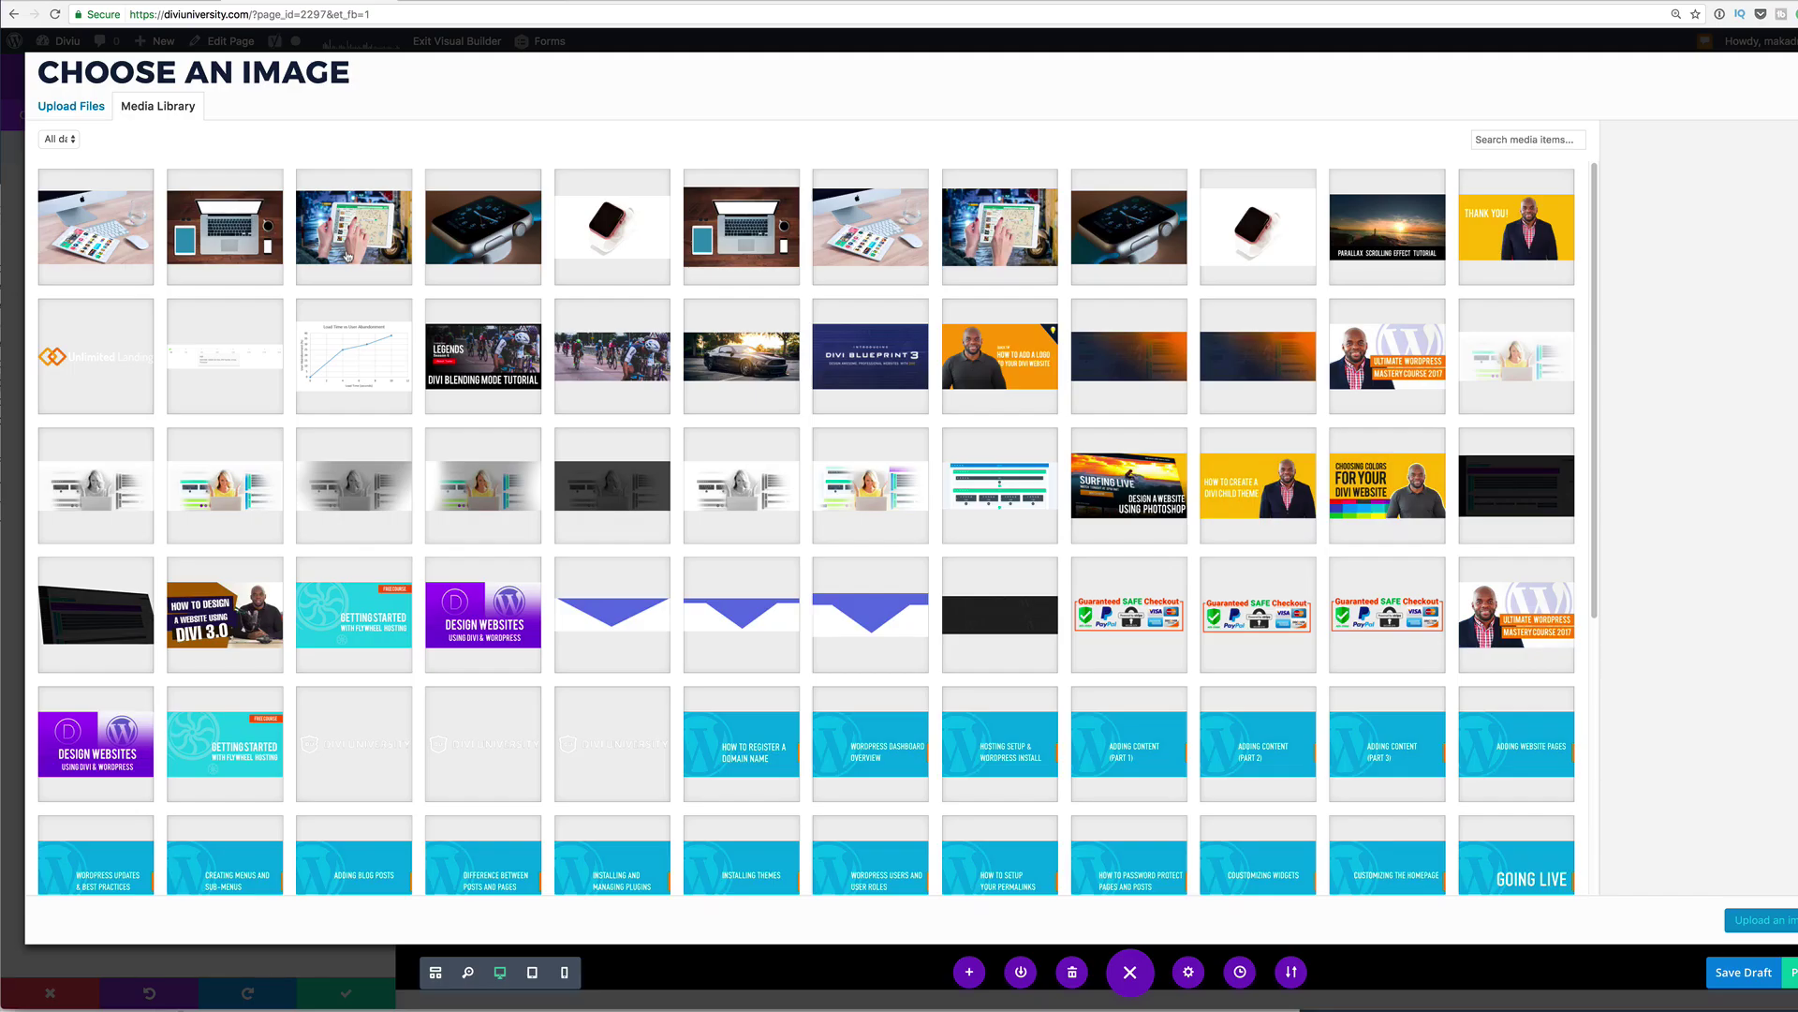
click(78, 221)
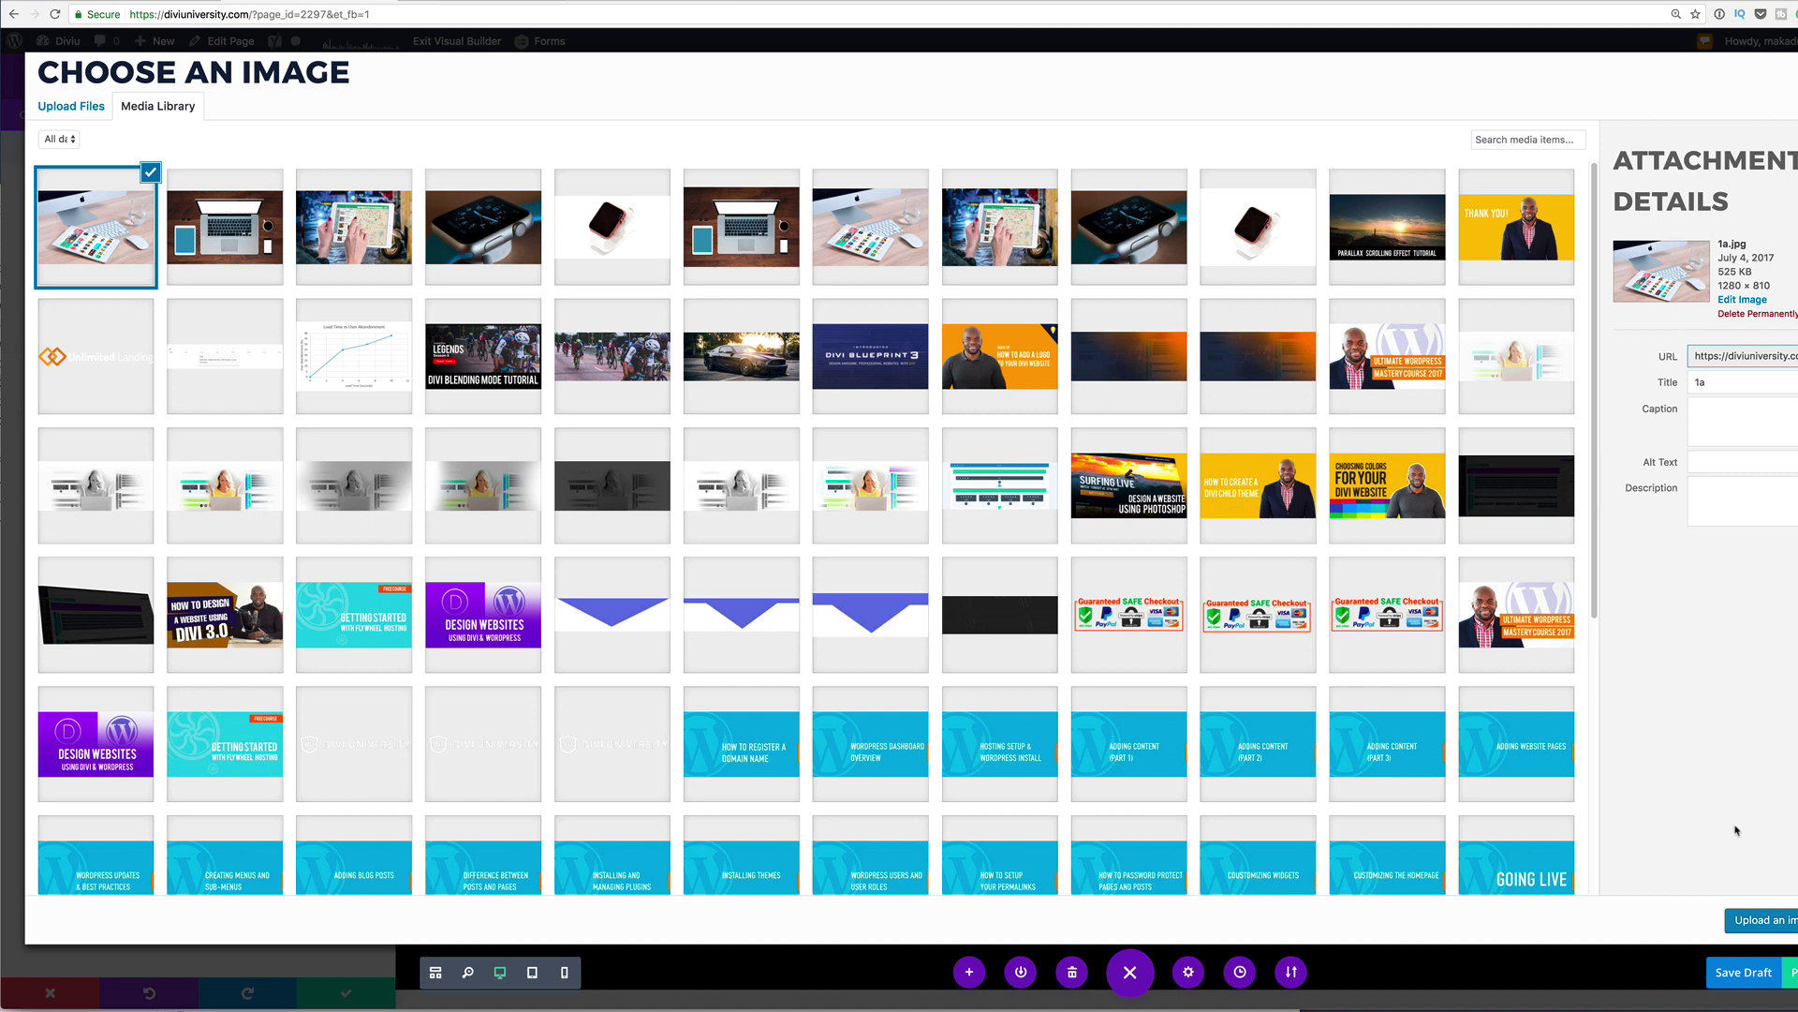
click(1761, 920)
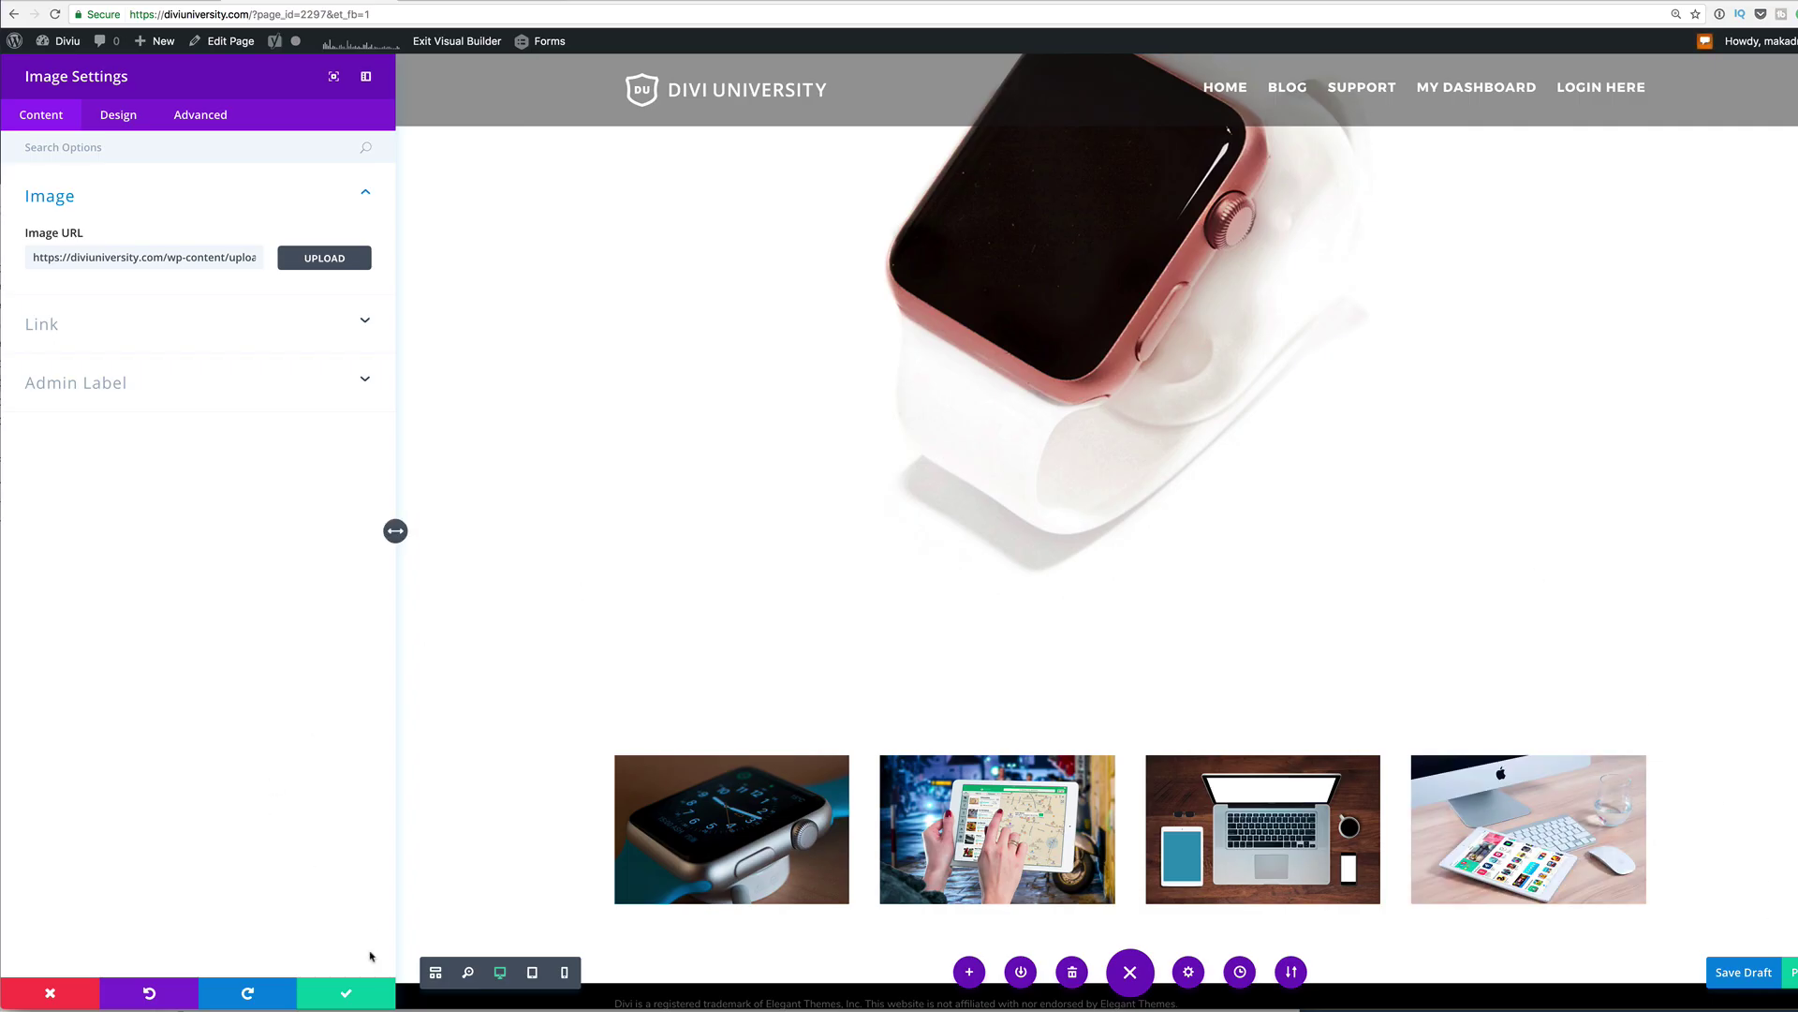
click(334, 993)
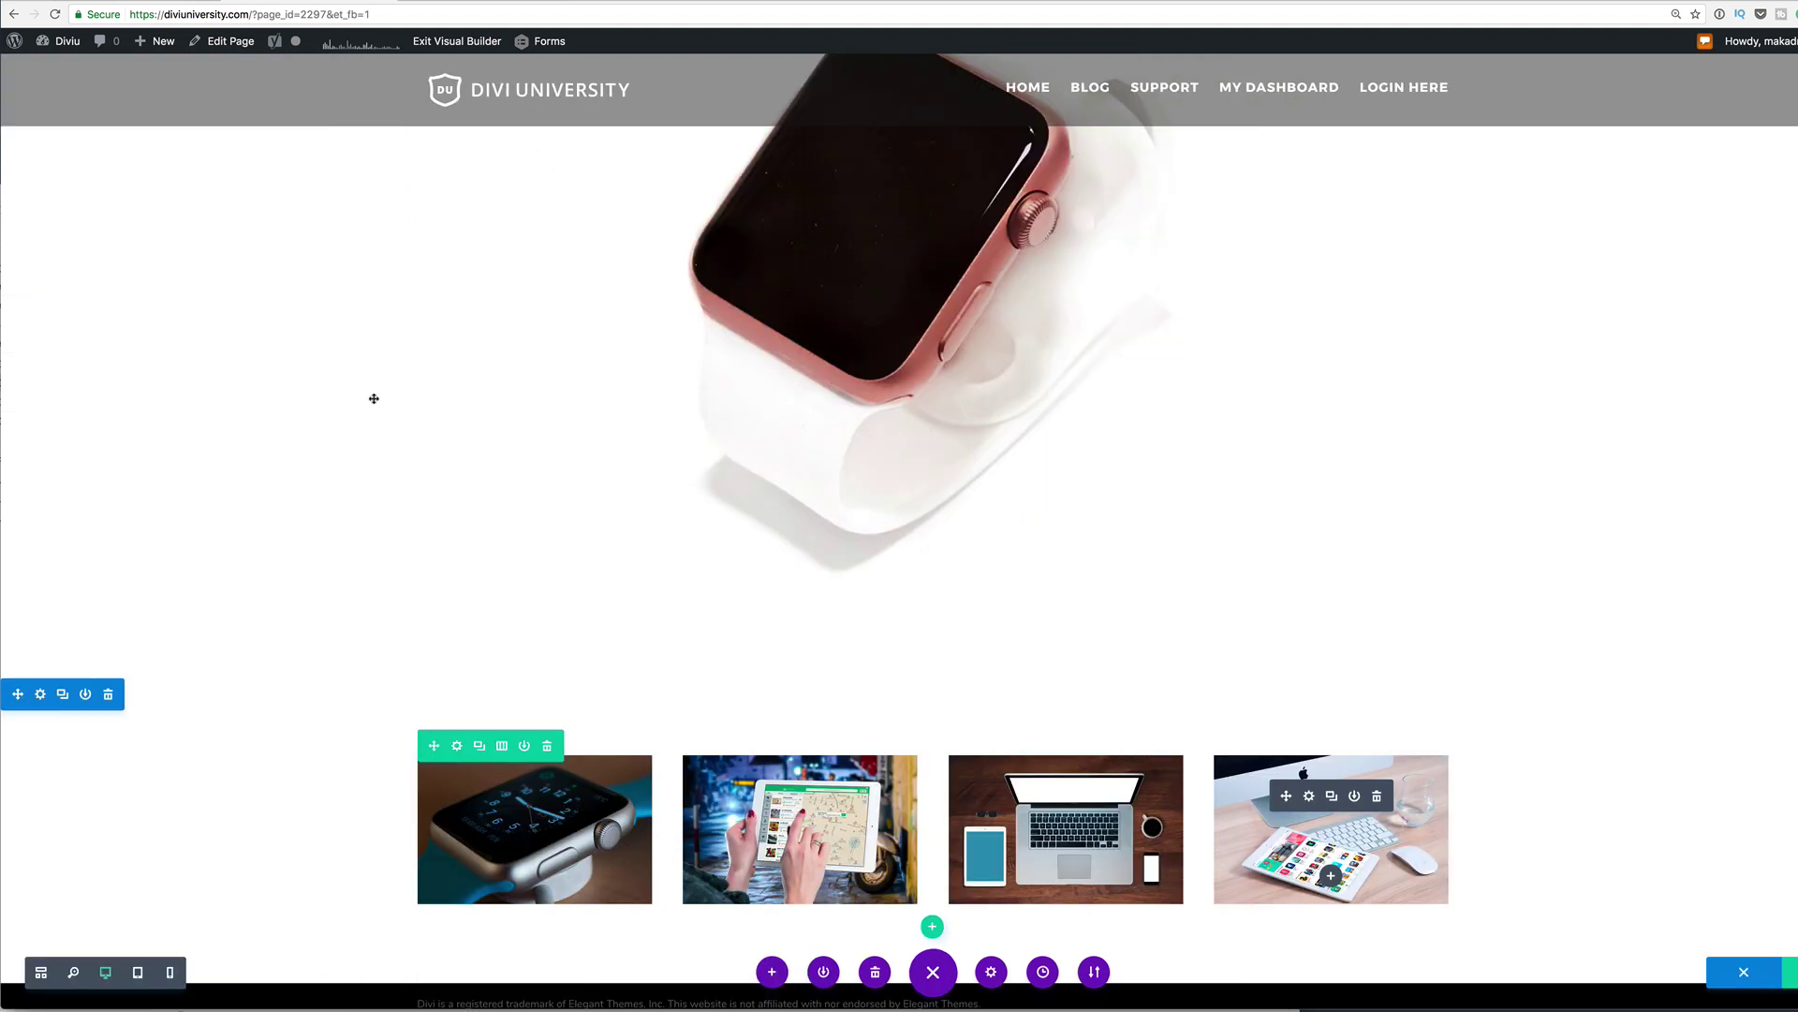
Step: Make the row holding the four product images fullwidth in its sizing options
key(ctrl+Tab)
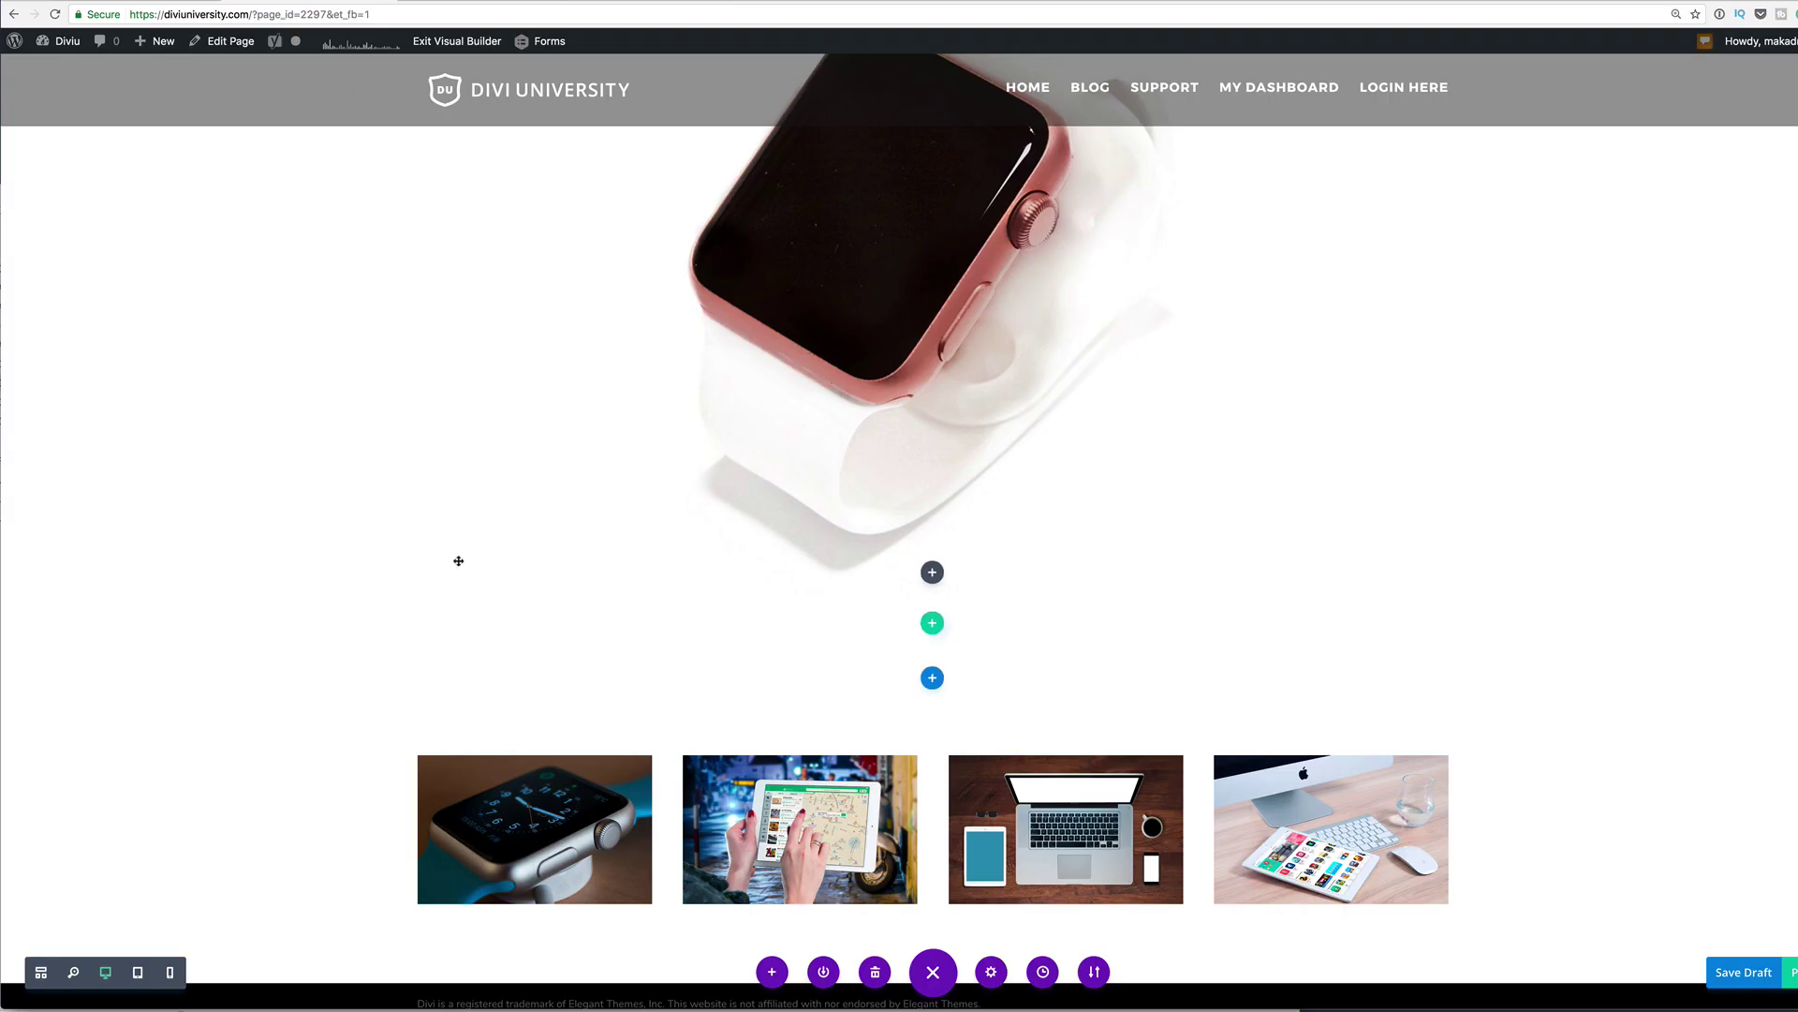
mouse_move(466, 748)
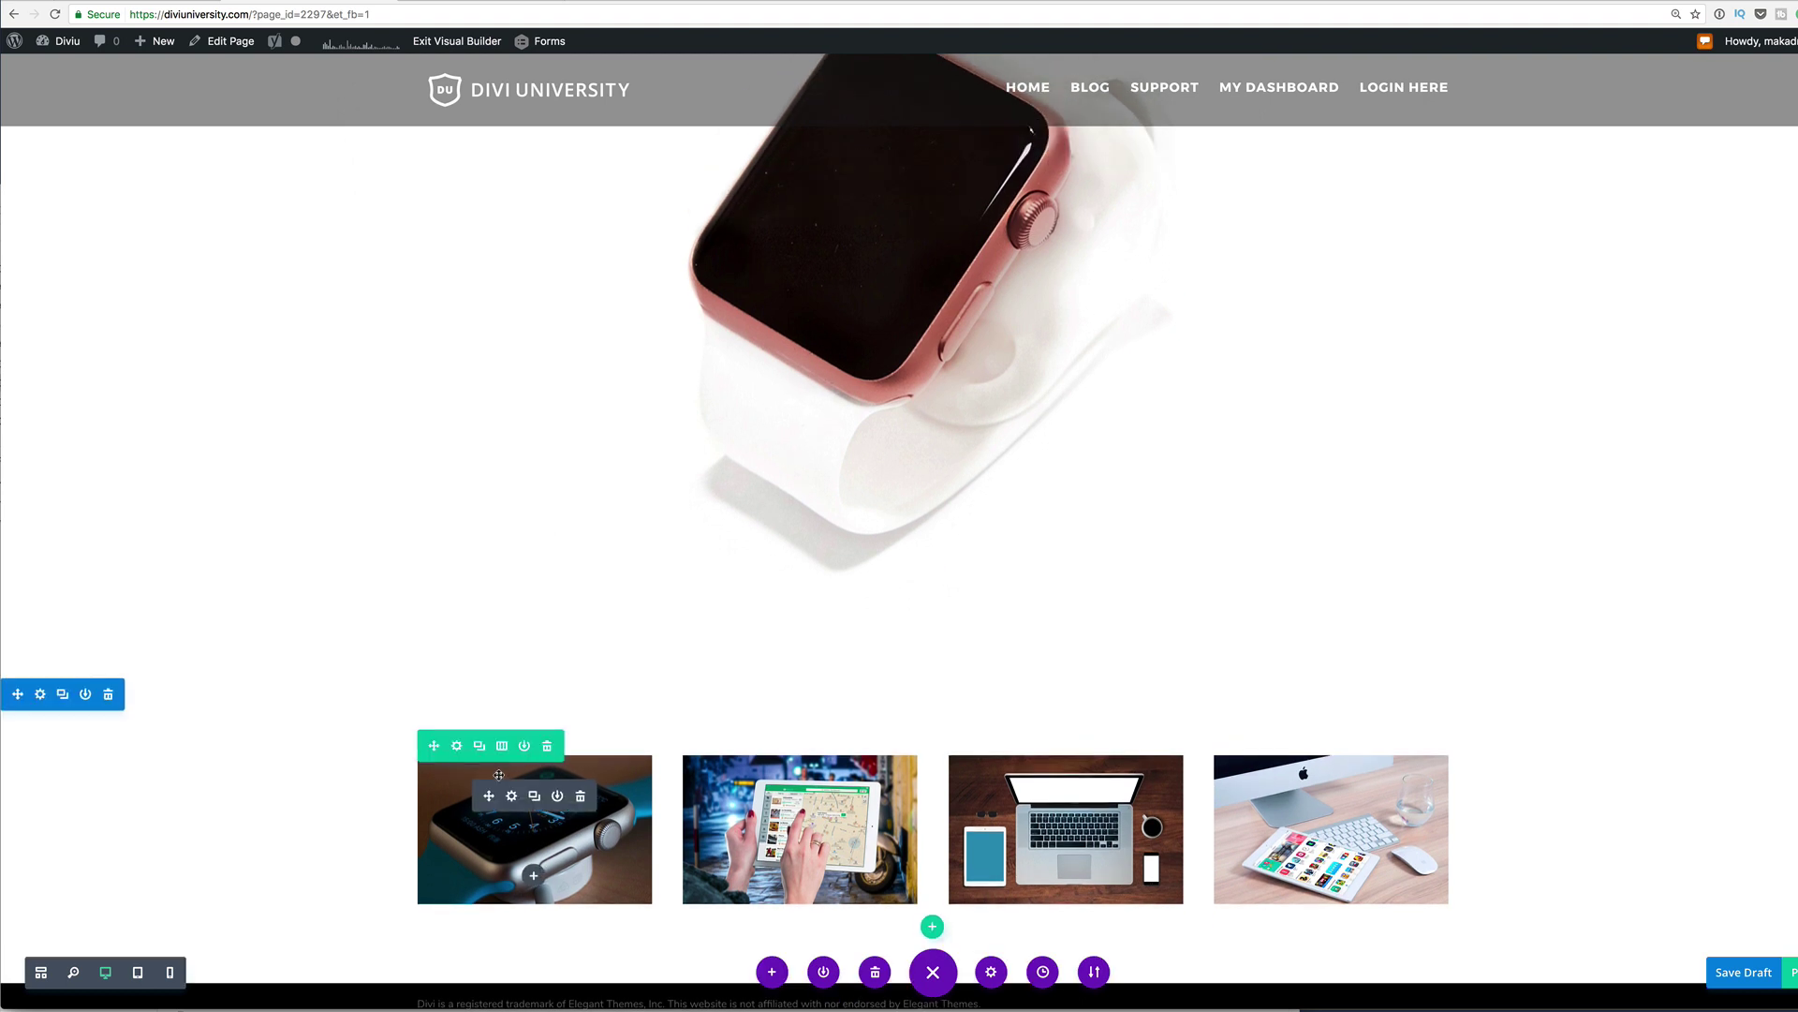
click(458, 745)
click(124, 115)
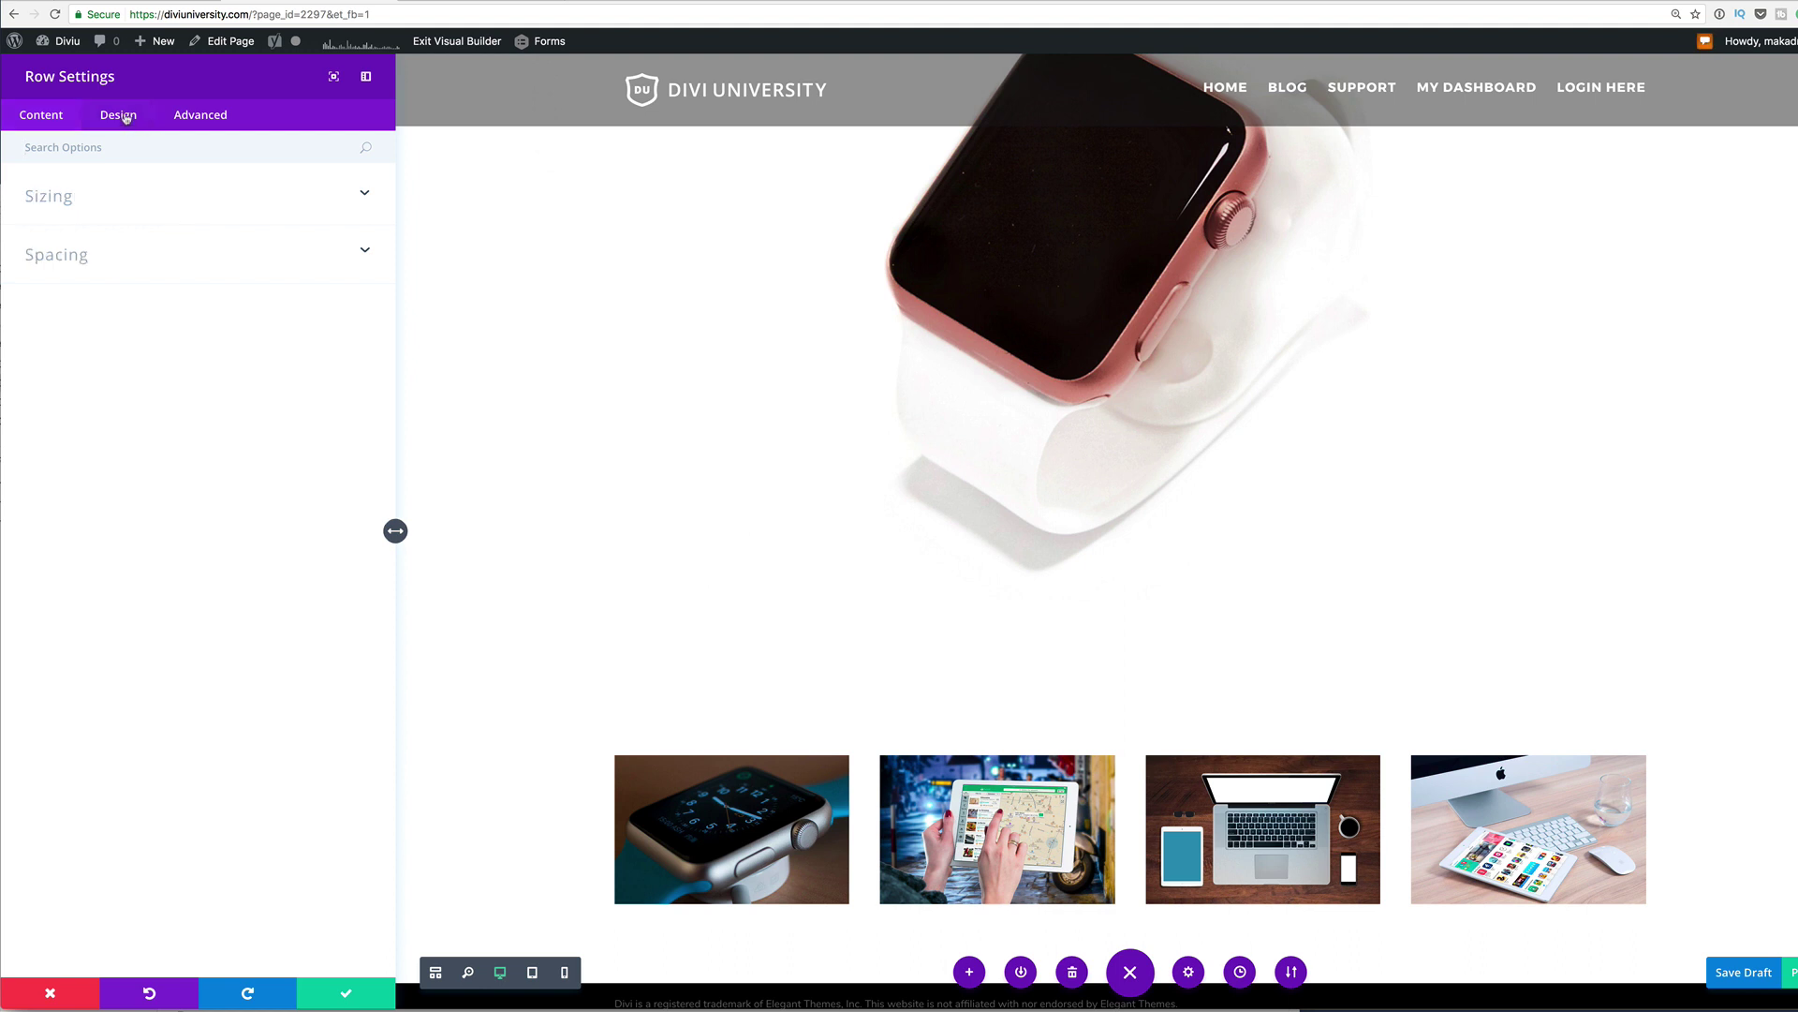
click(51, 197)
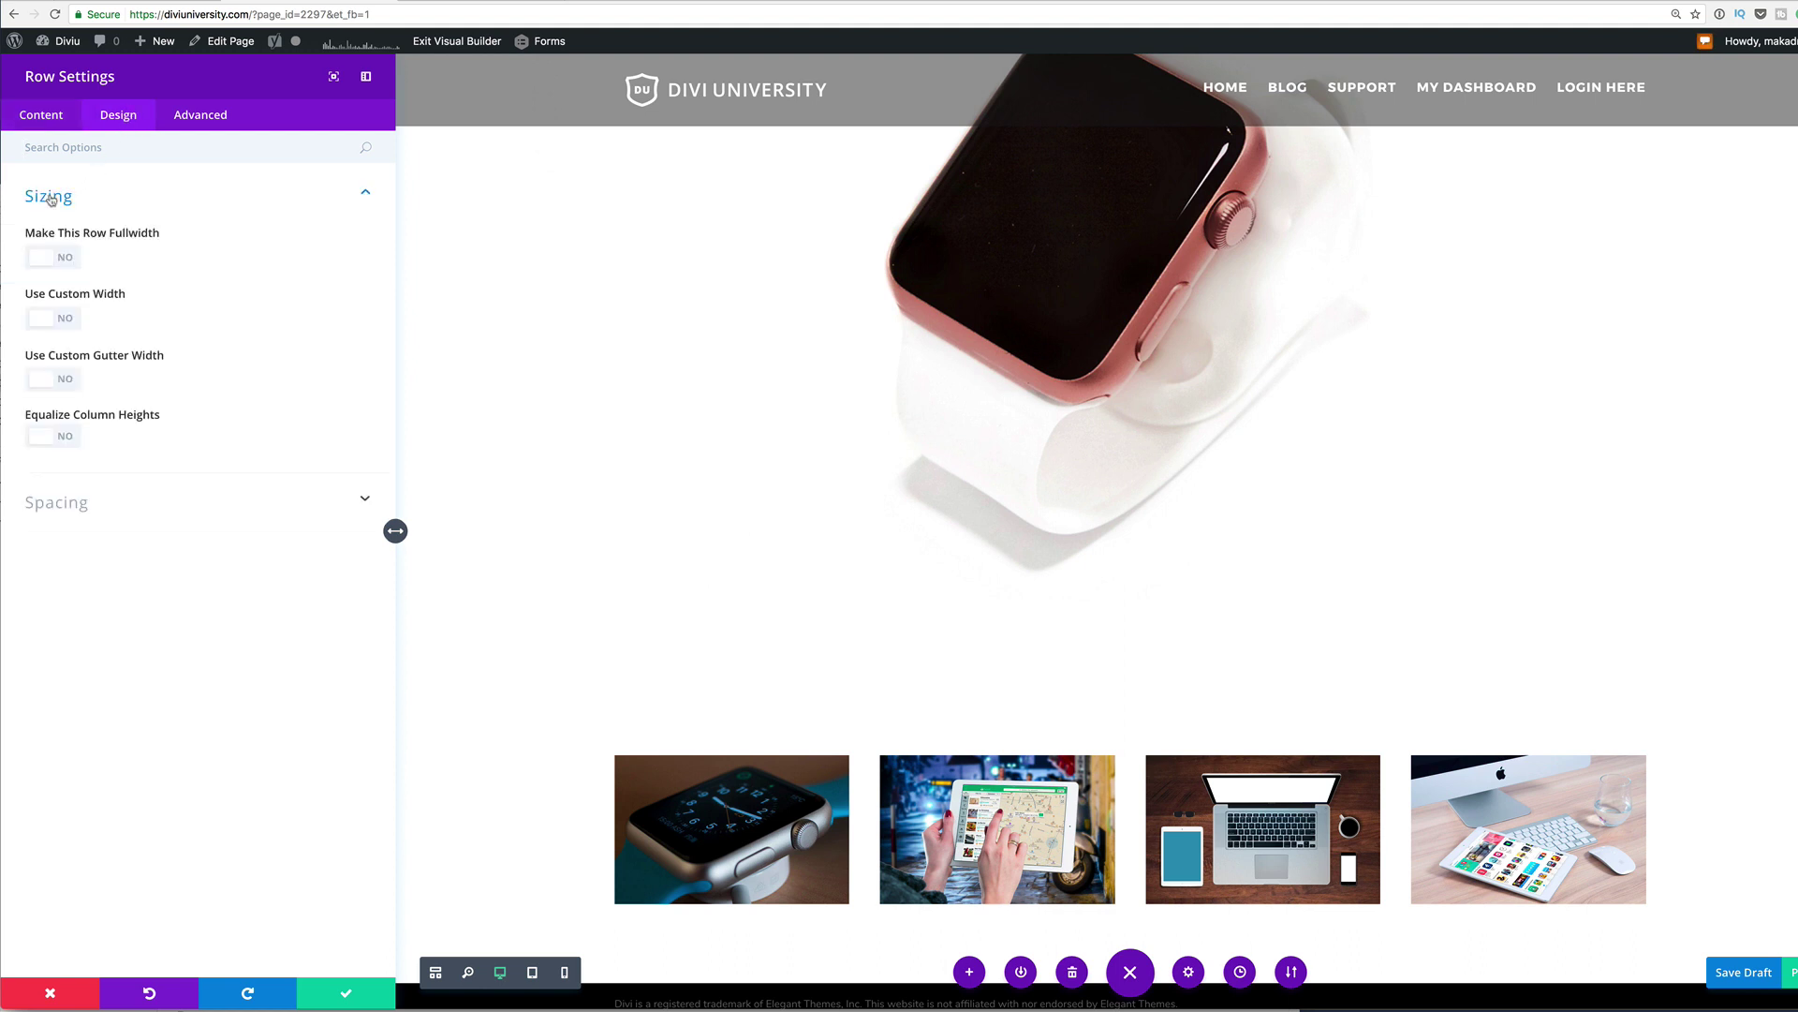
click(68, 262)
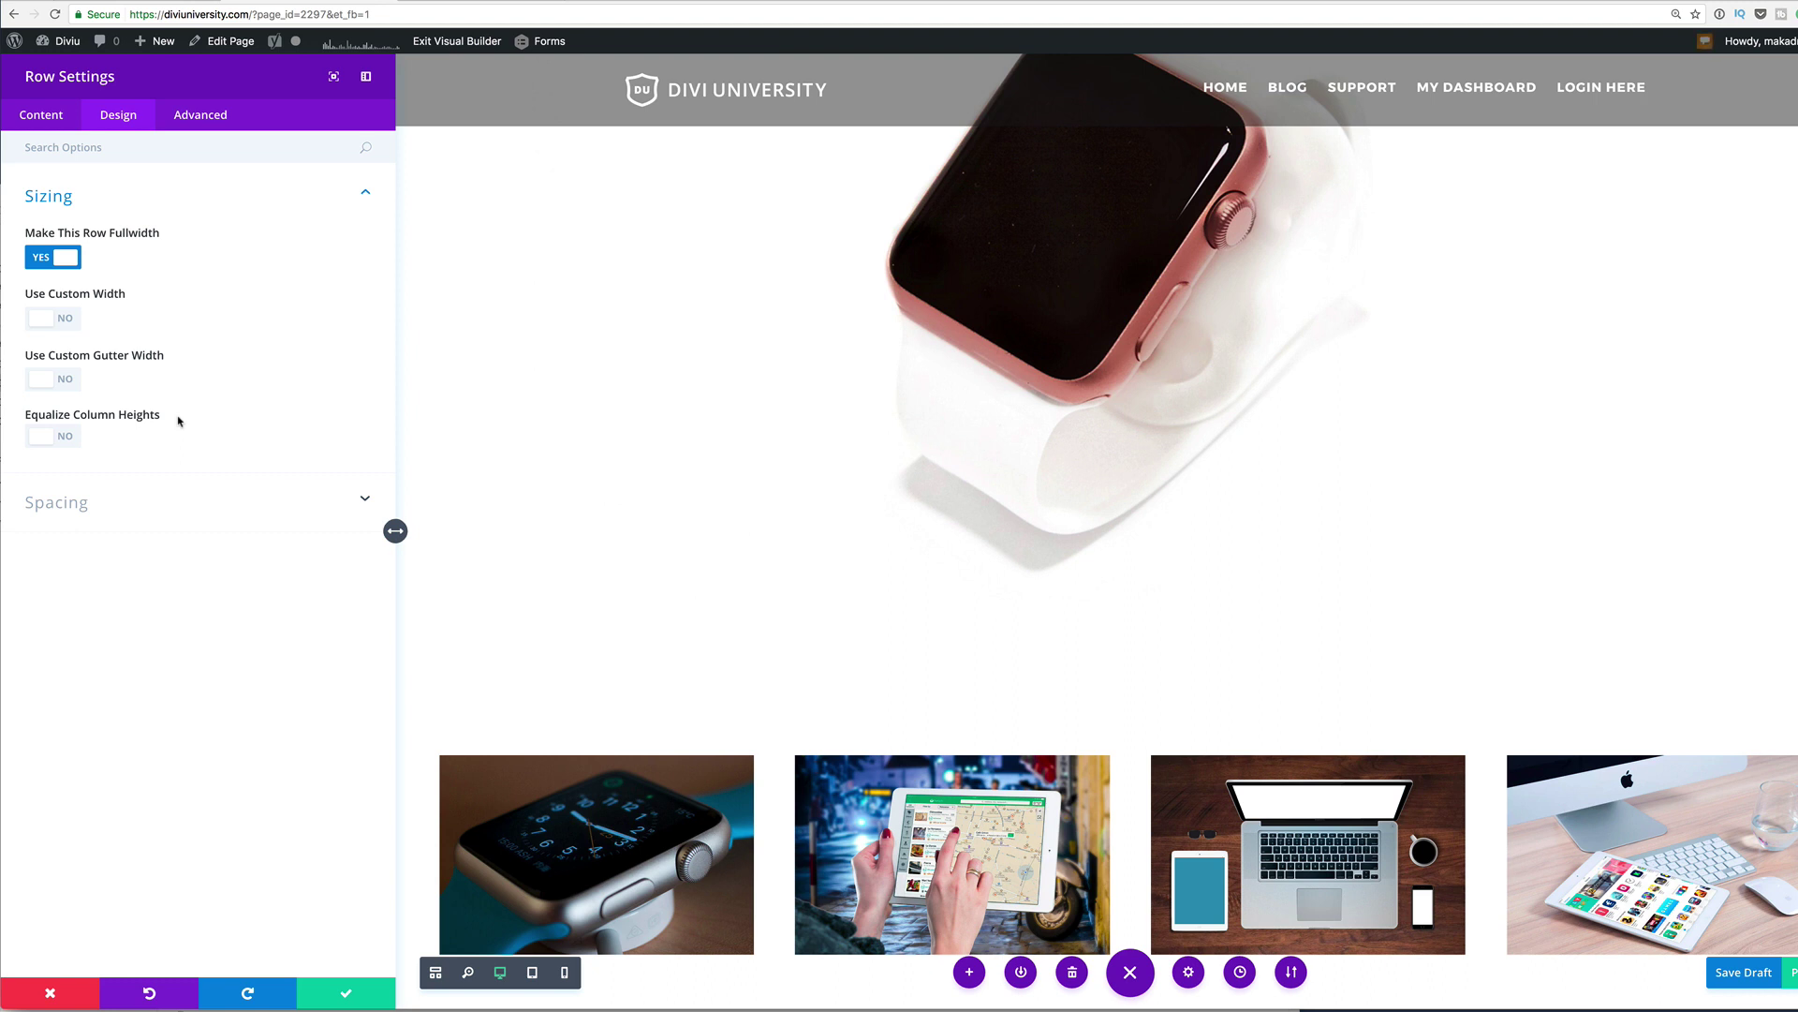
scroll(875, 683, down, 3)
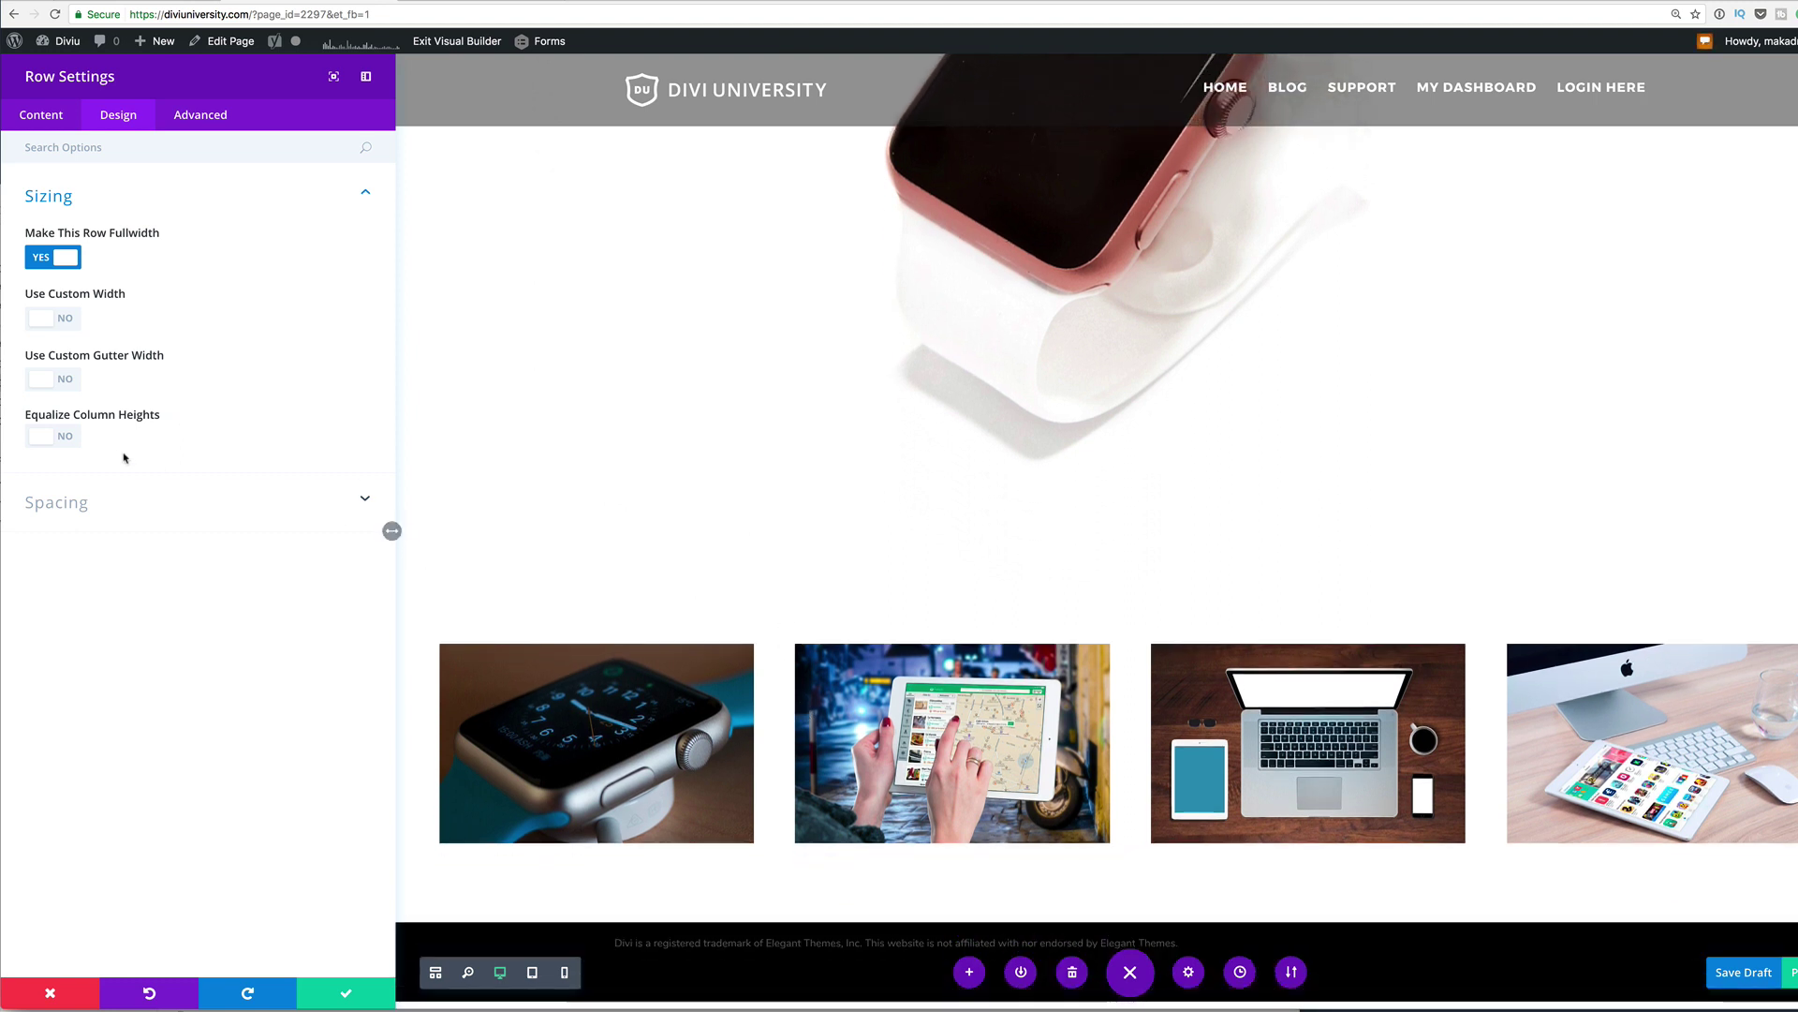
Step: Enable a custom gutter width of 1 for the four-image row and save the row settings
click(68, 381)
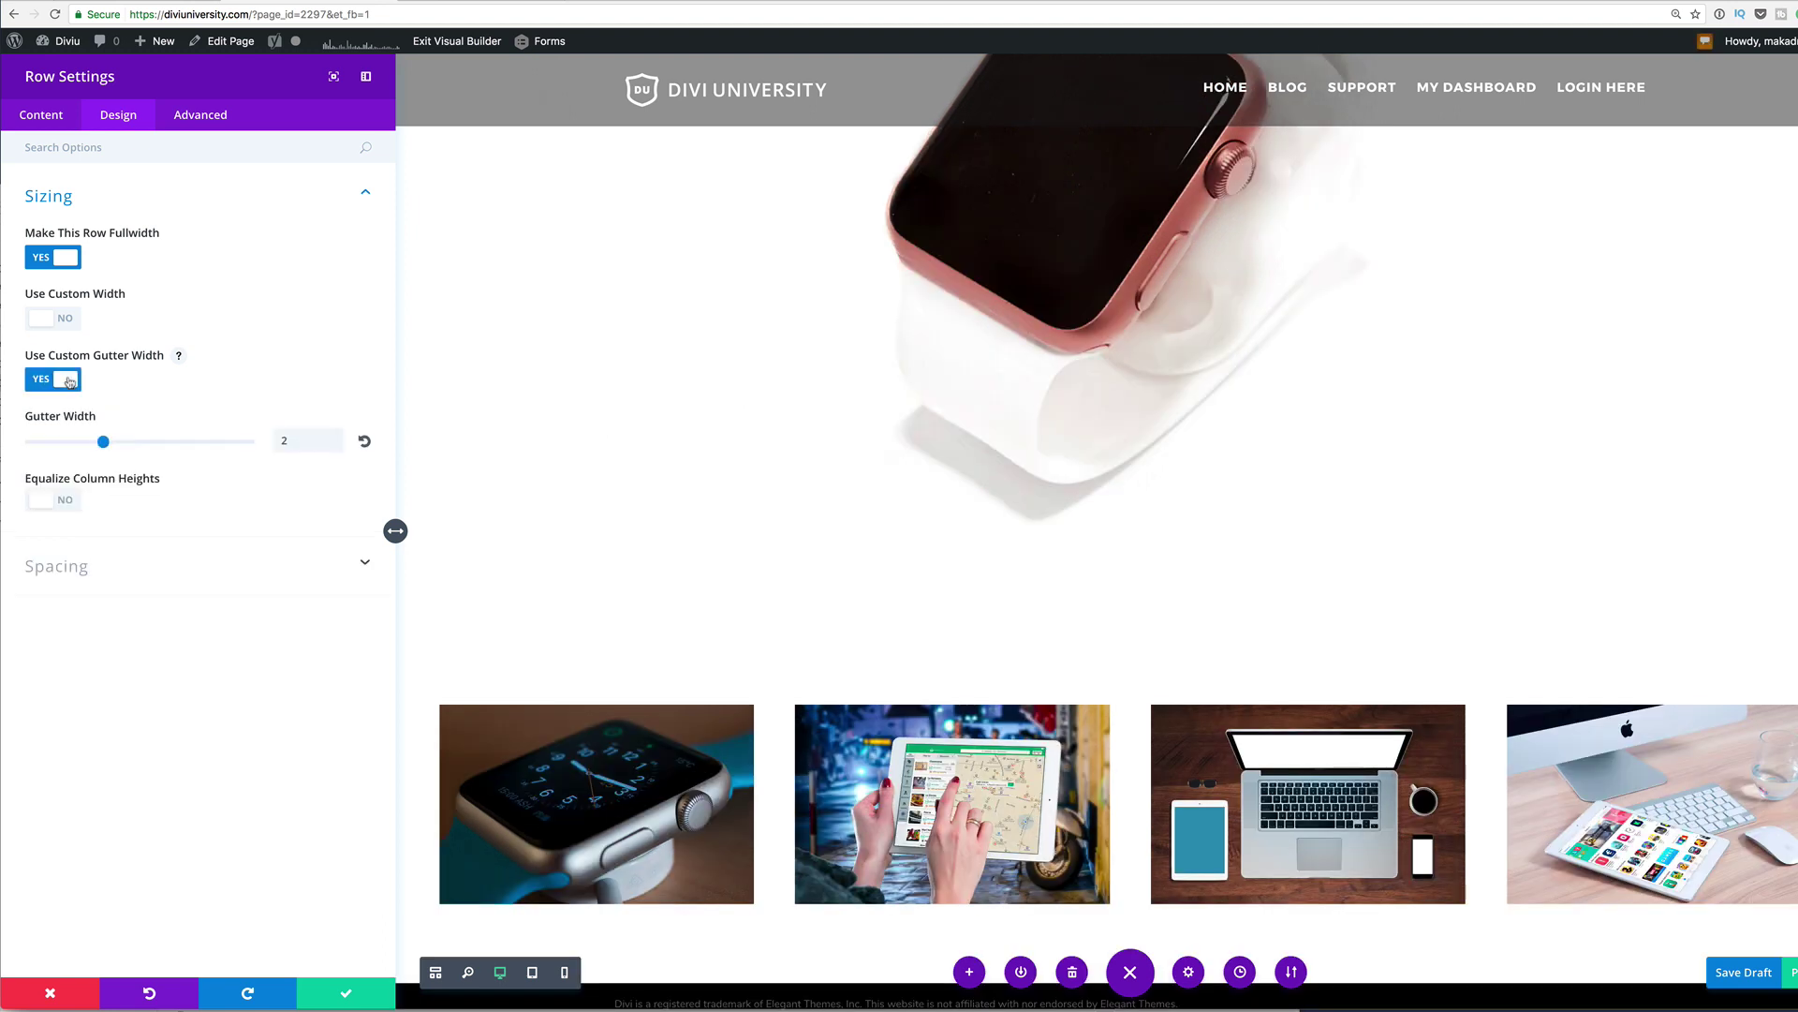
click(299, 440)
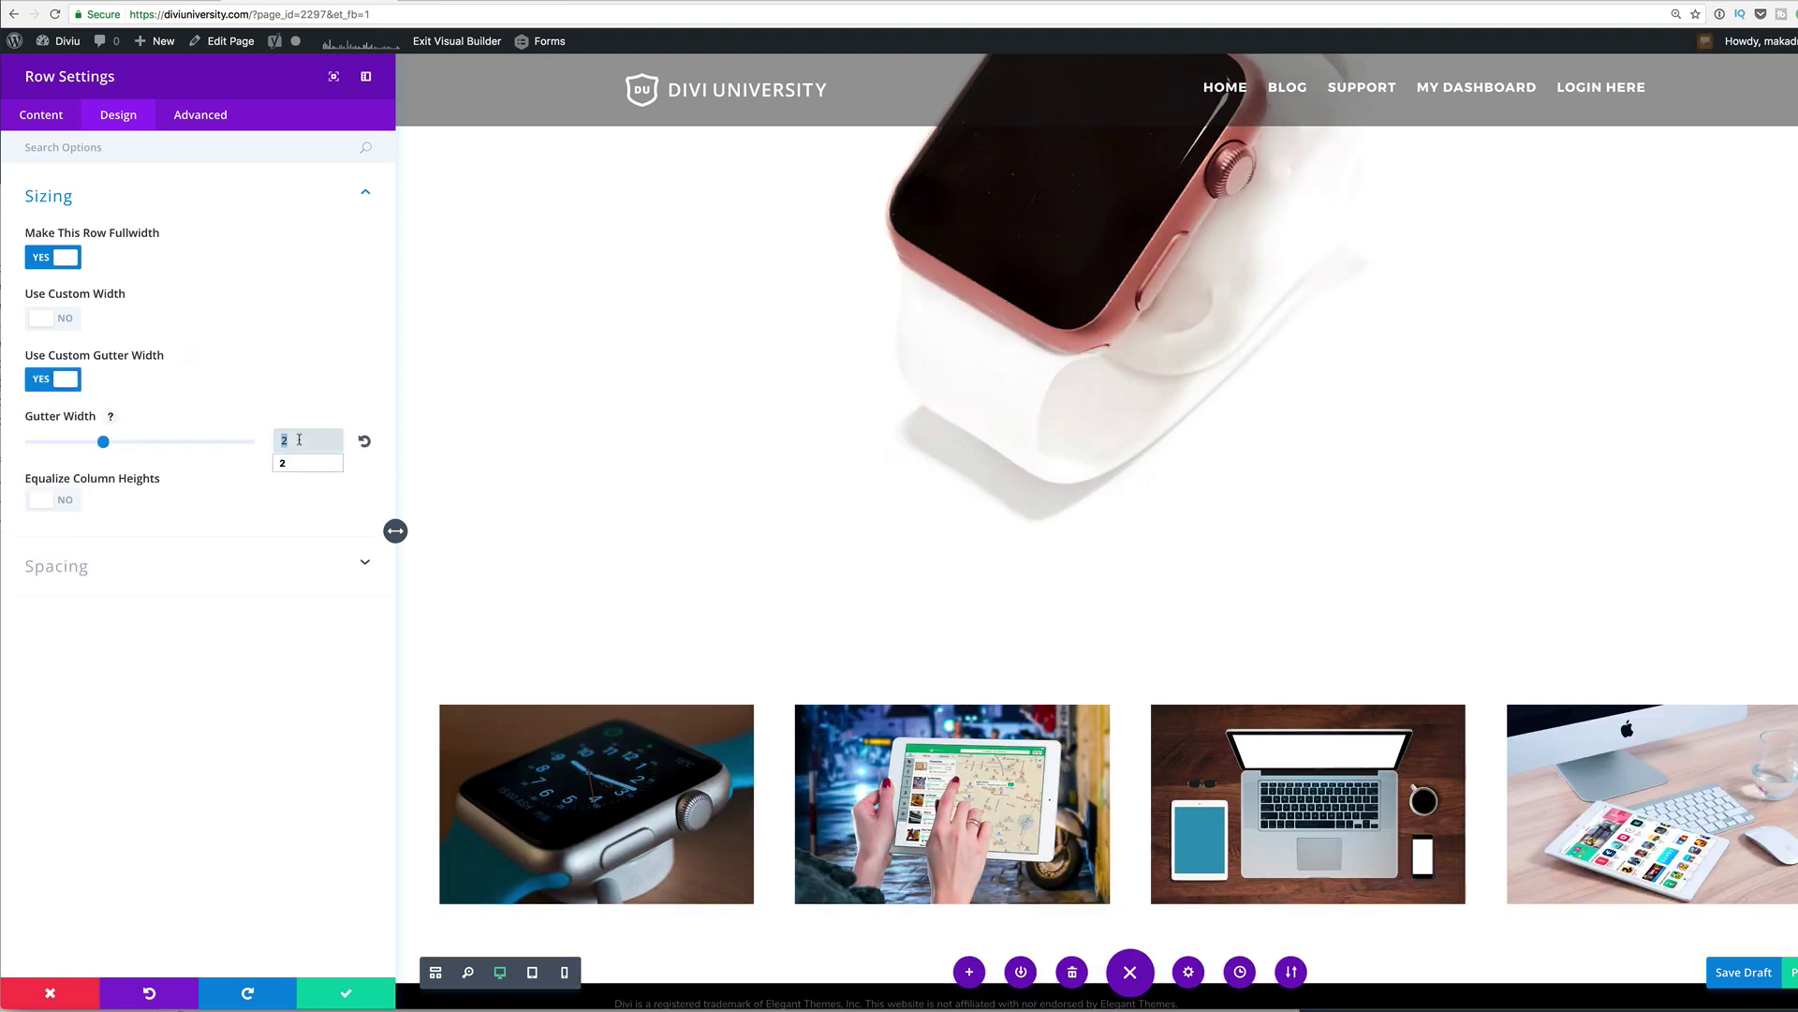
click(285, 457)
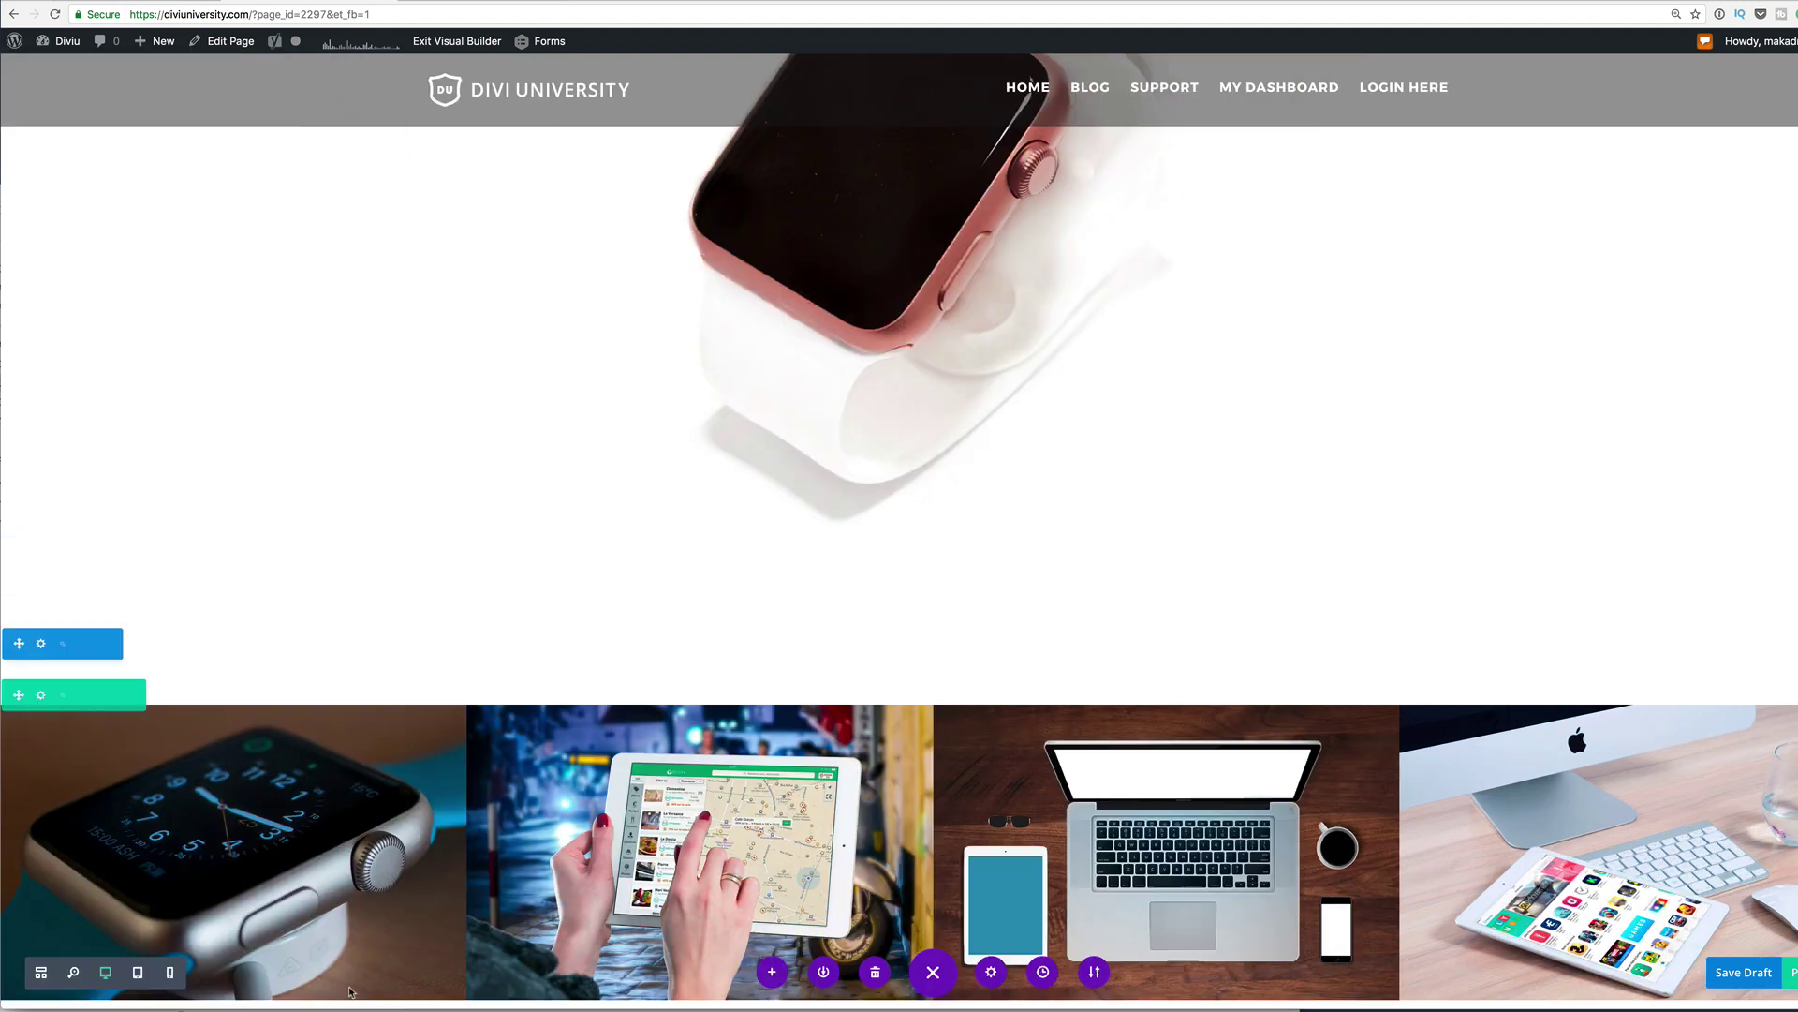
click(356, 991)
Step: Set the top and bottom custom padding of the section around the four images to 0px and save it
scroll(680, 487, down, 1)
scroll(684, 484, down, 1)
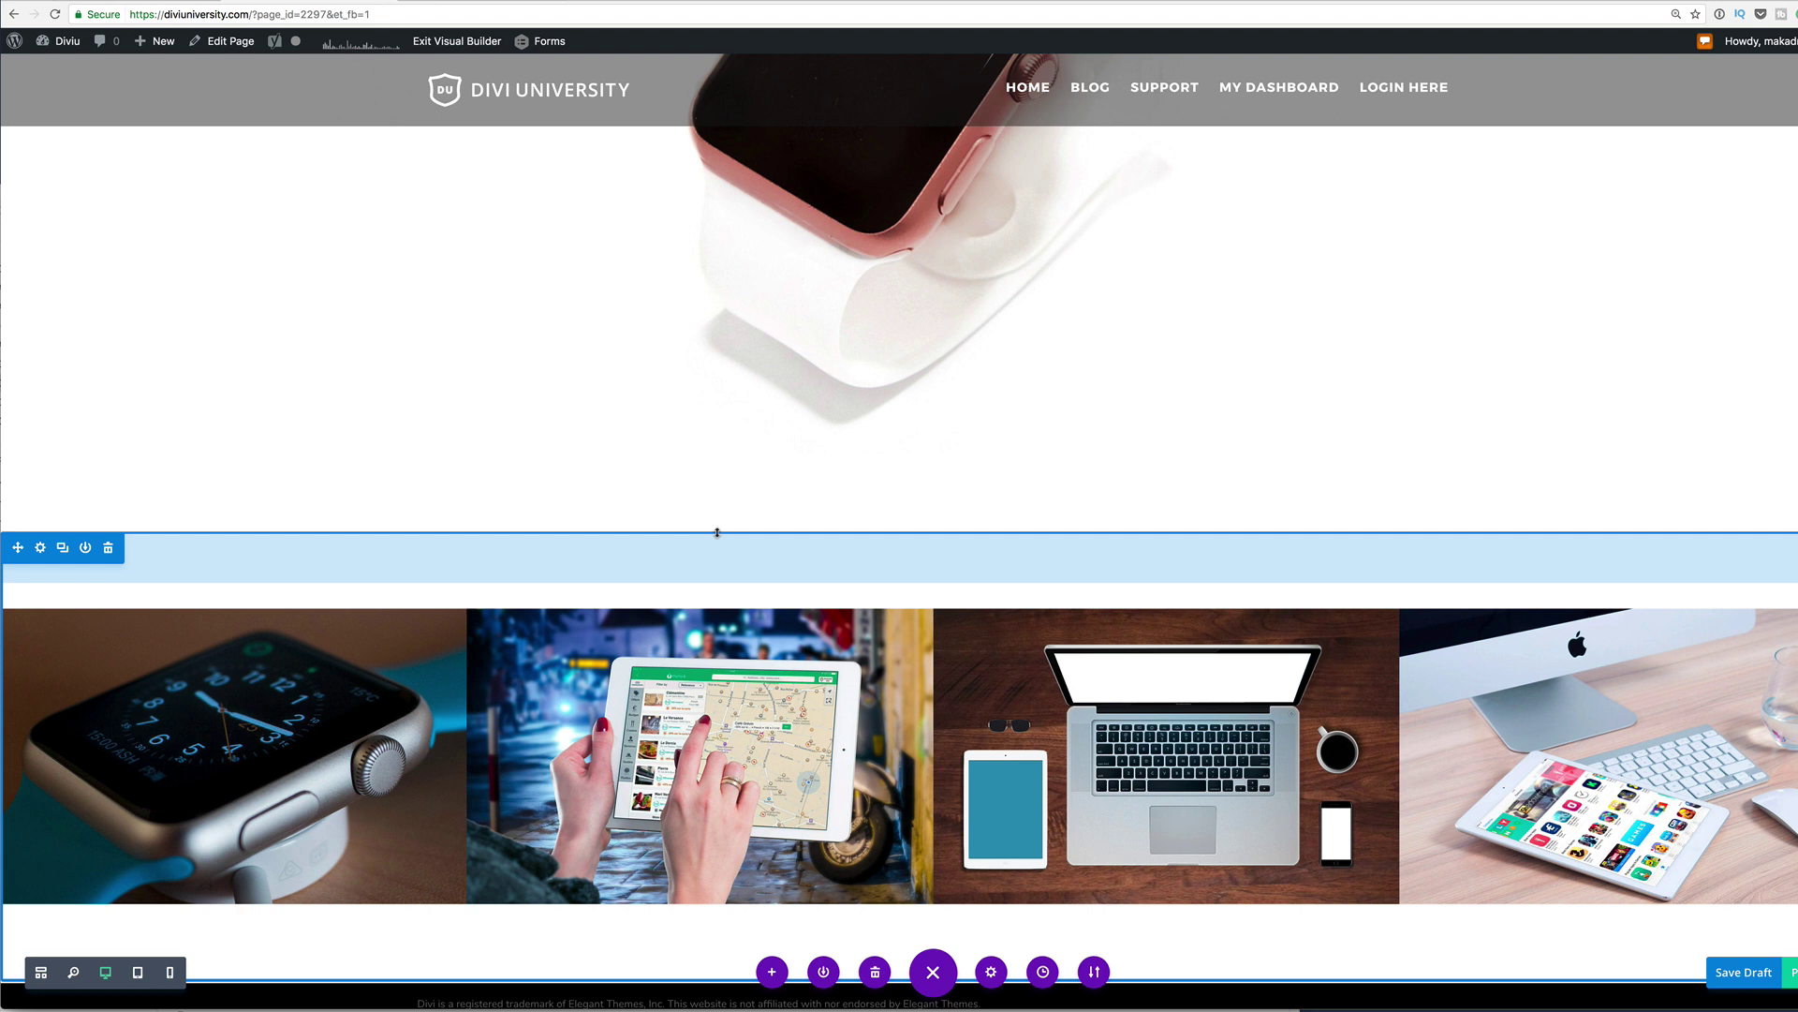
click(42, 549)
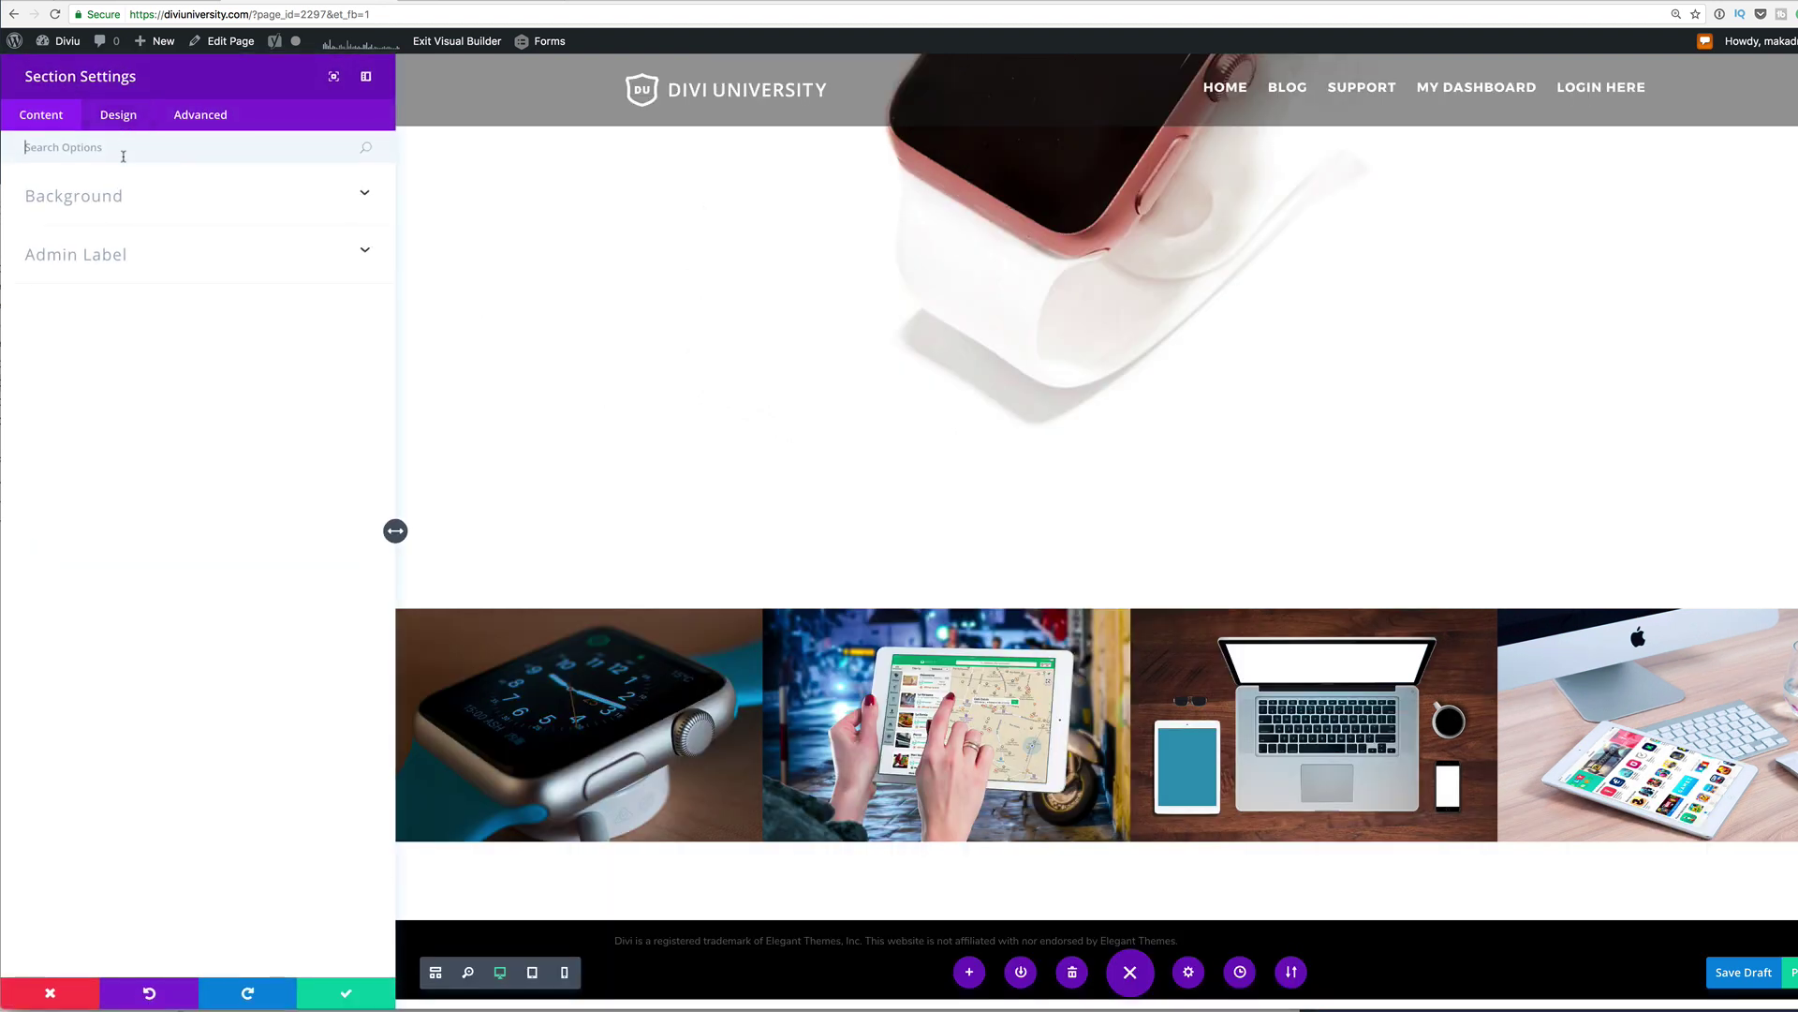
text(Pa)
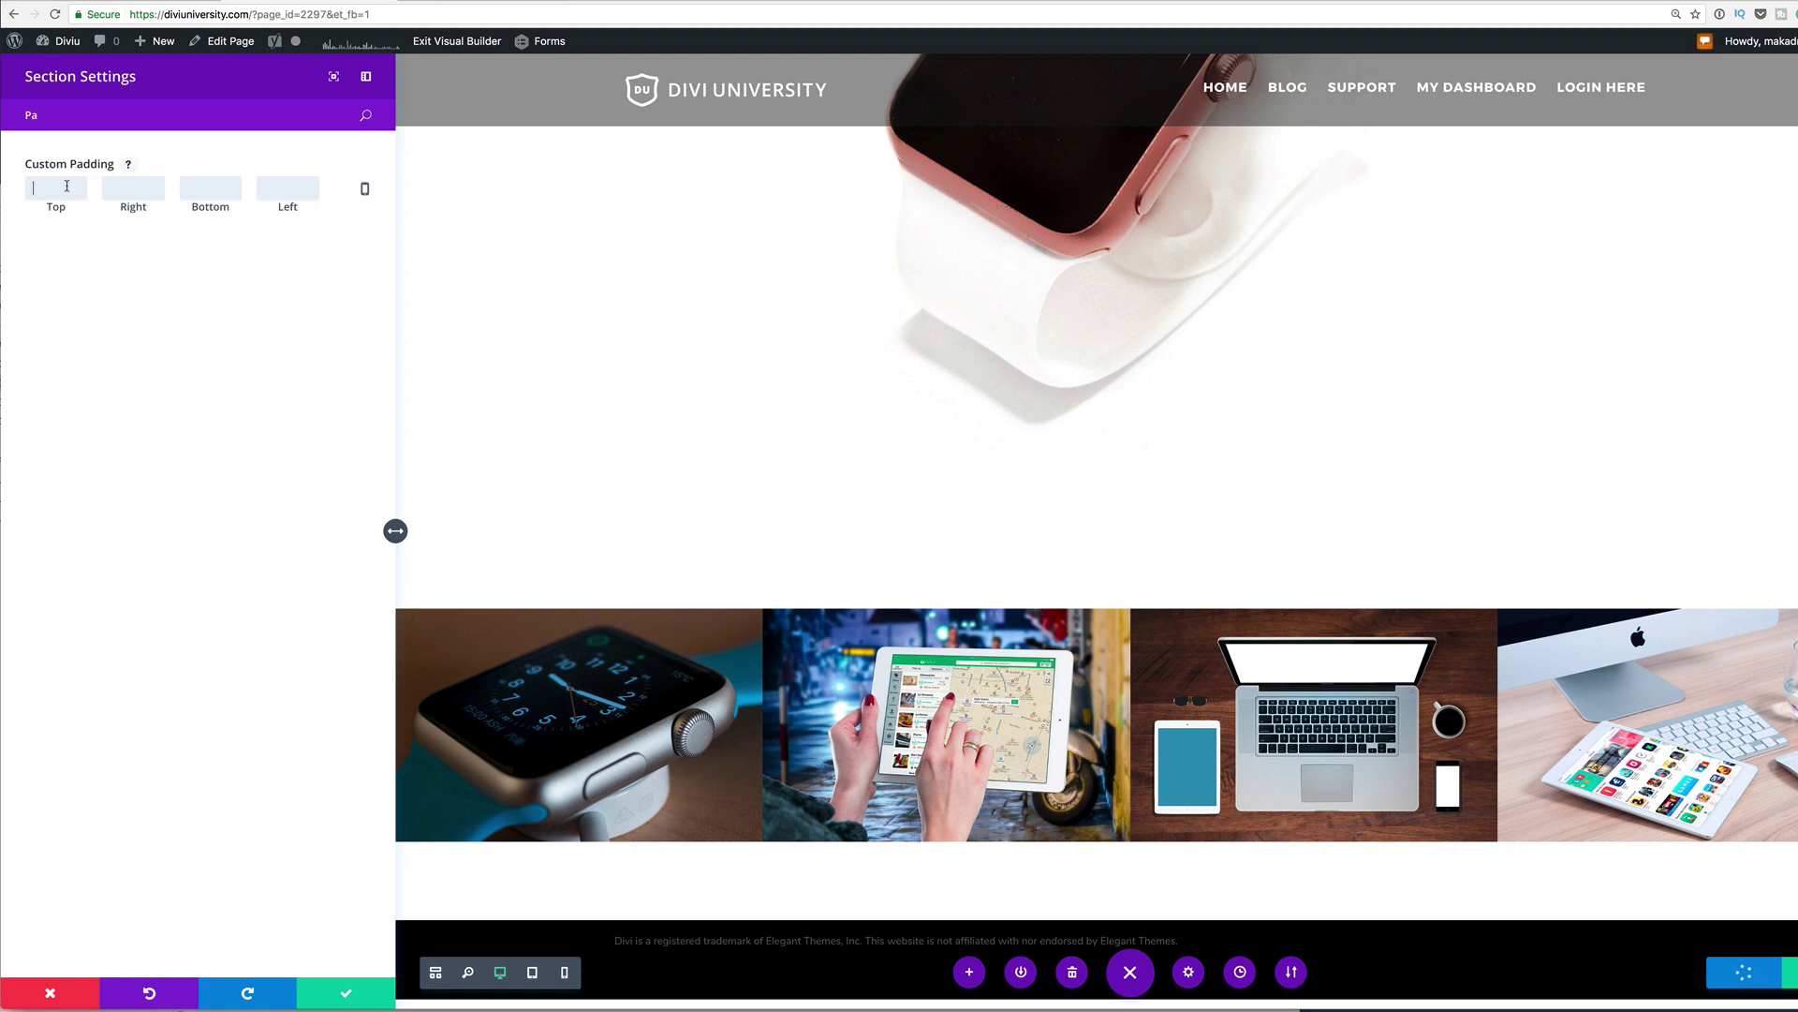
text(0)
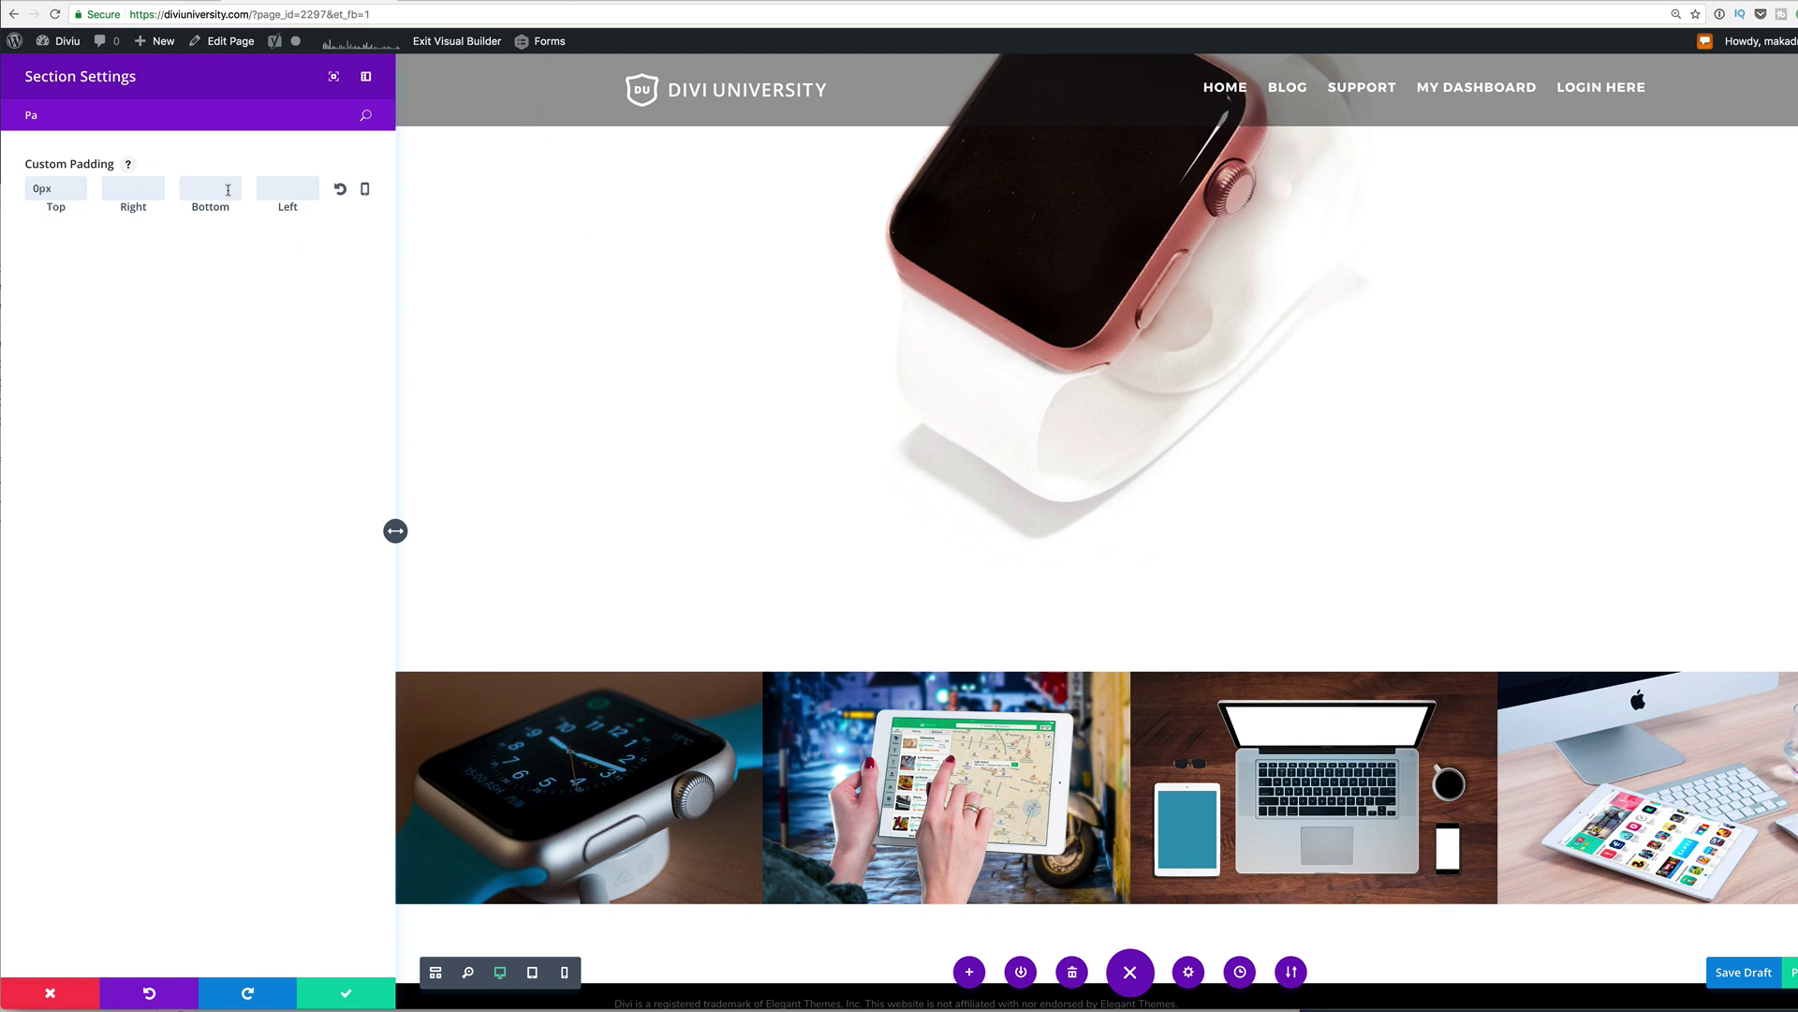
click(227, 190)
text(0)
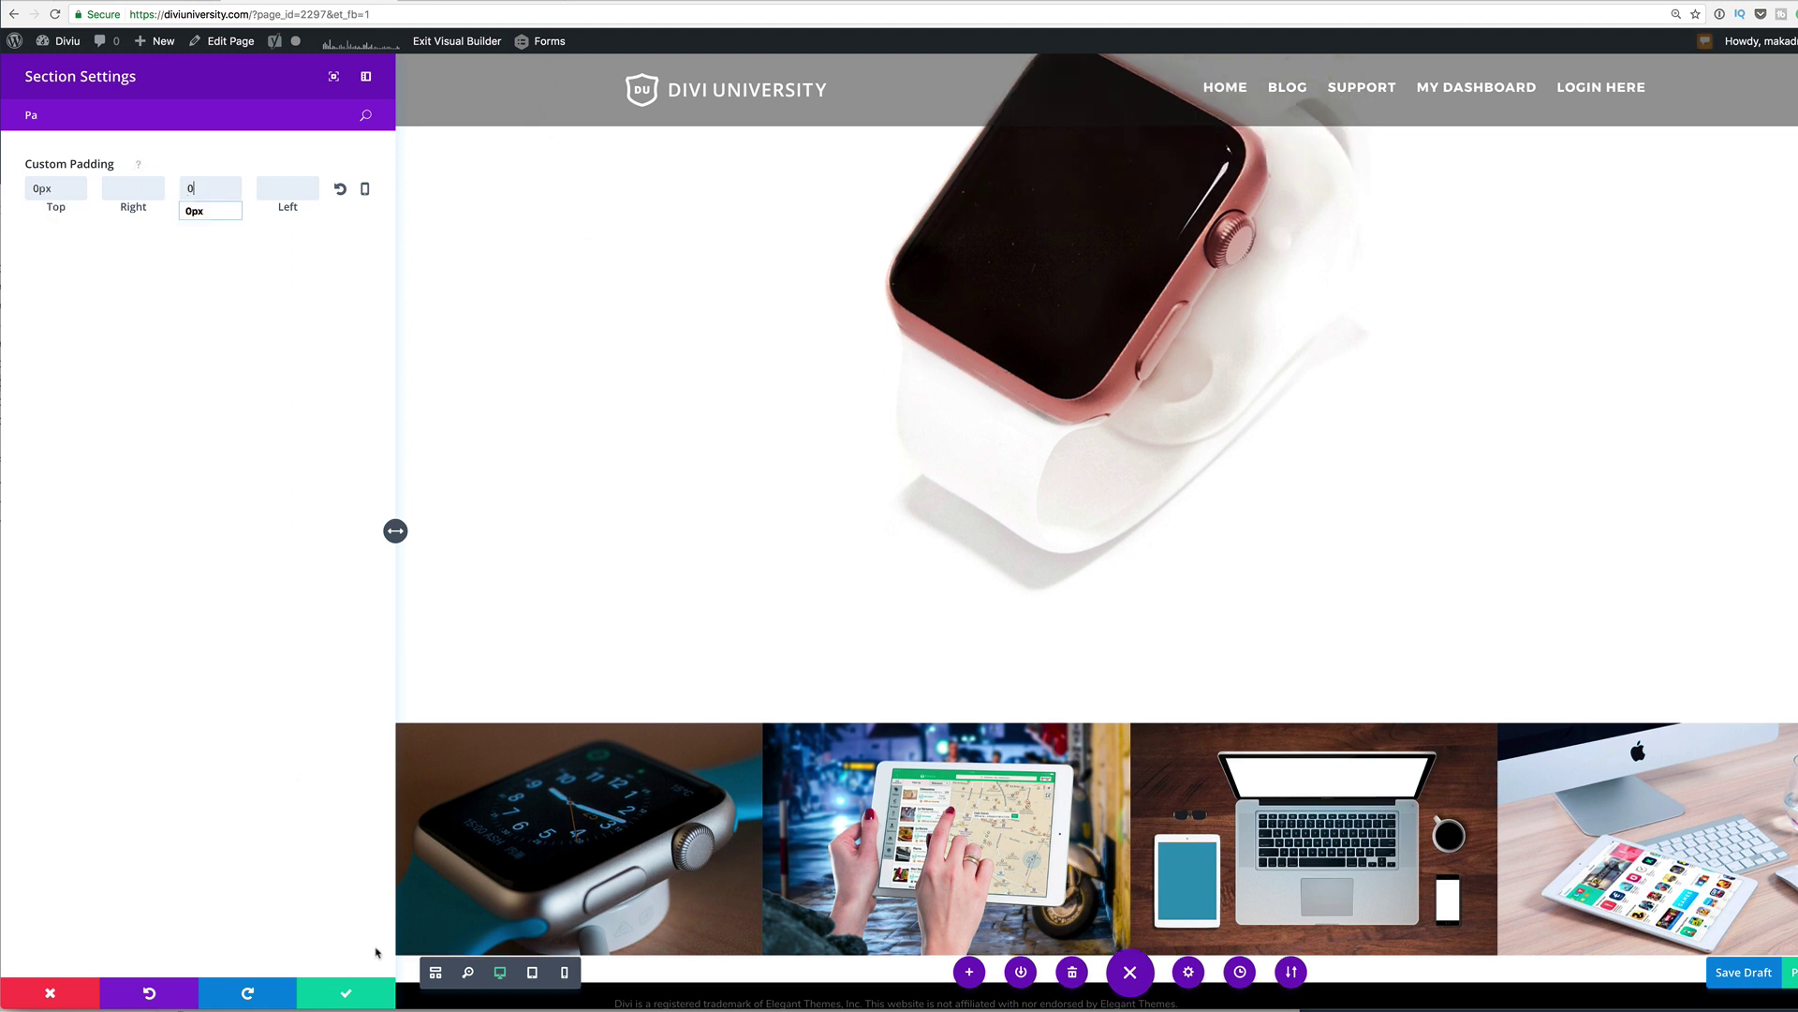
click(348, 993)
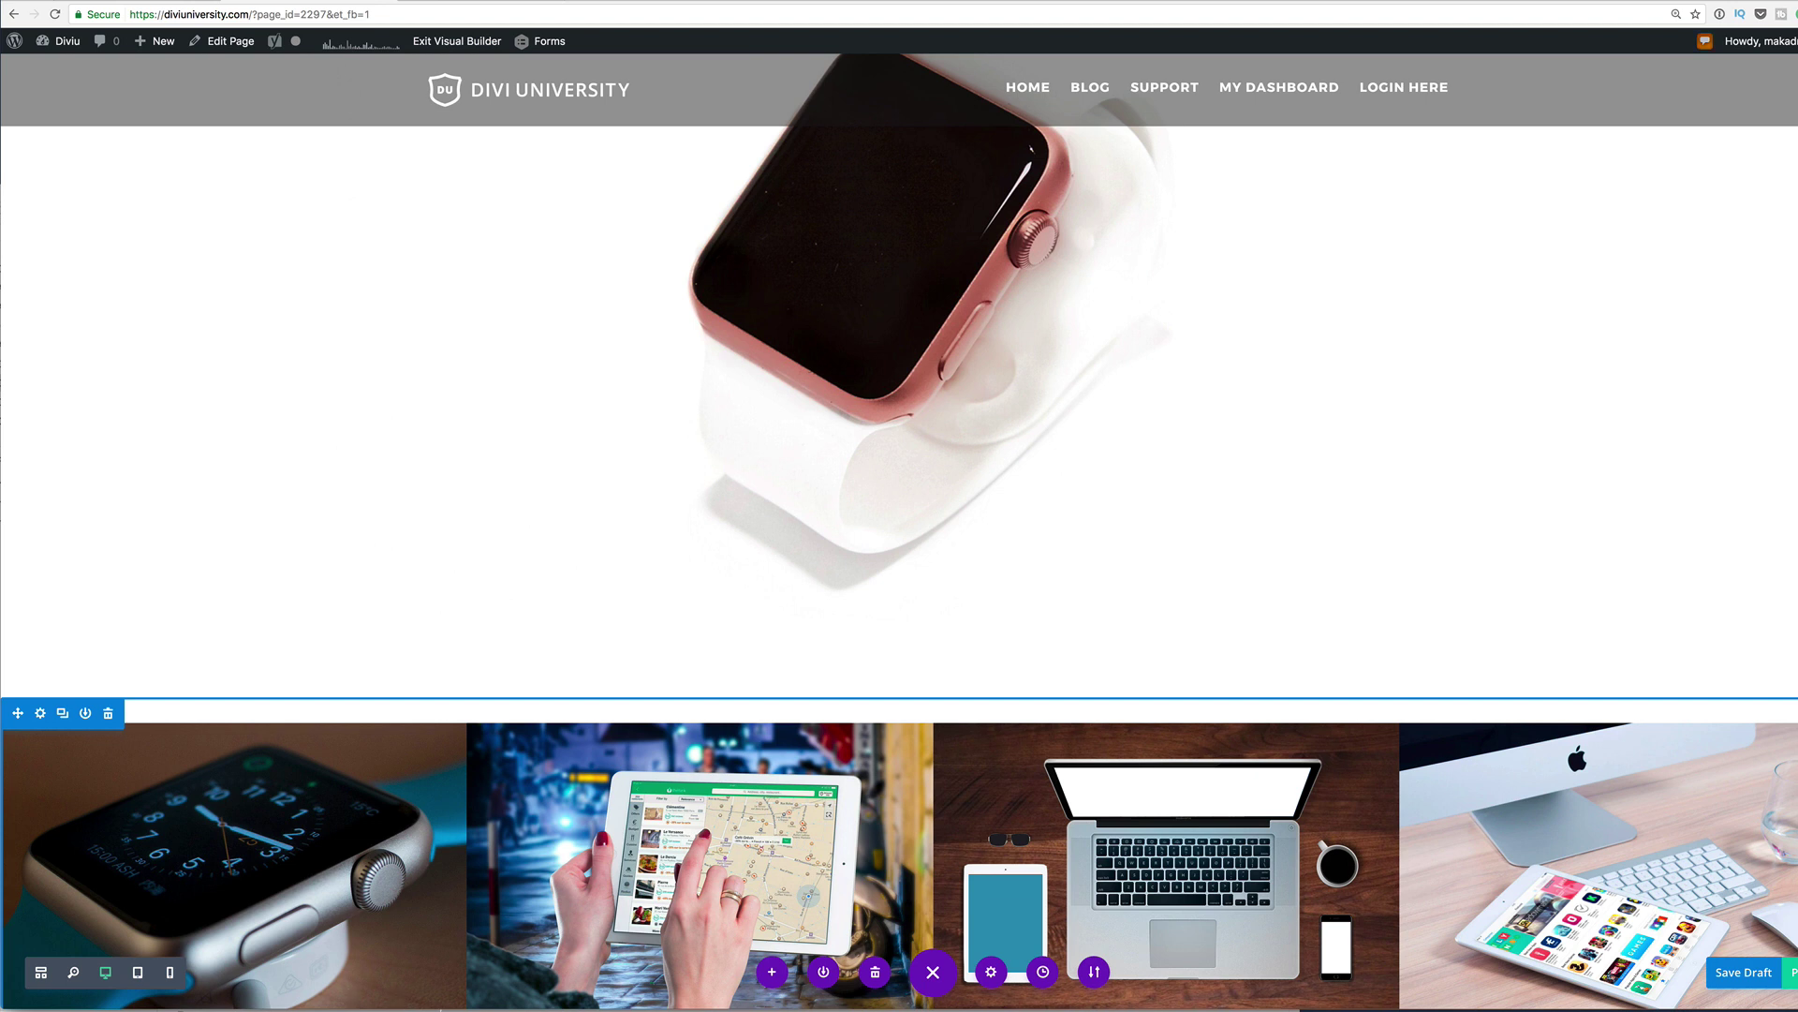
Step: Set the four-image row's top and bottom custom padding to 0px and save the row settings
mouse_move(397, 712)
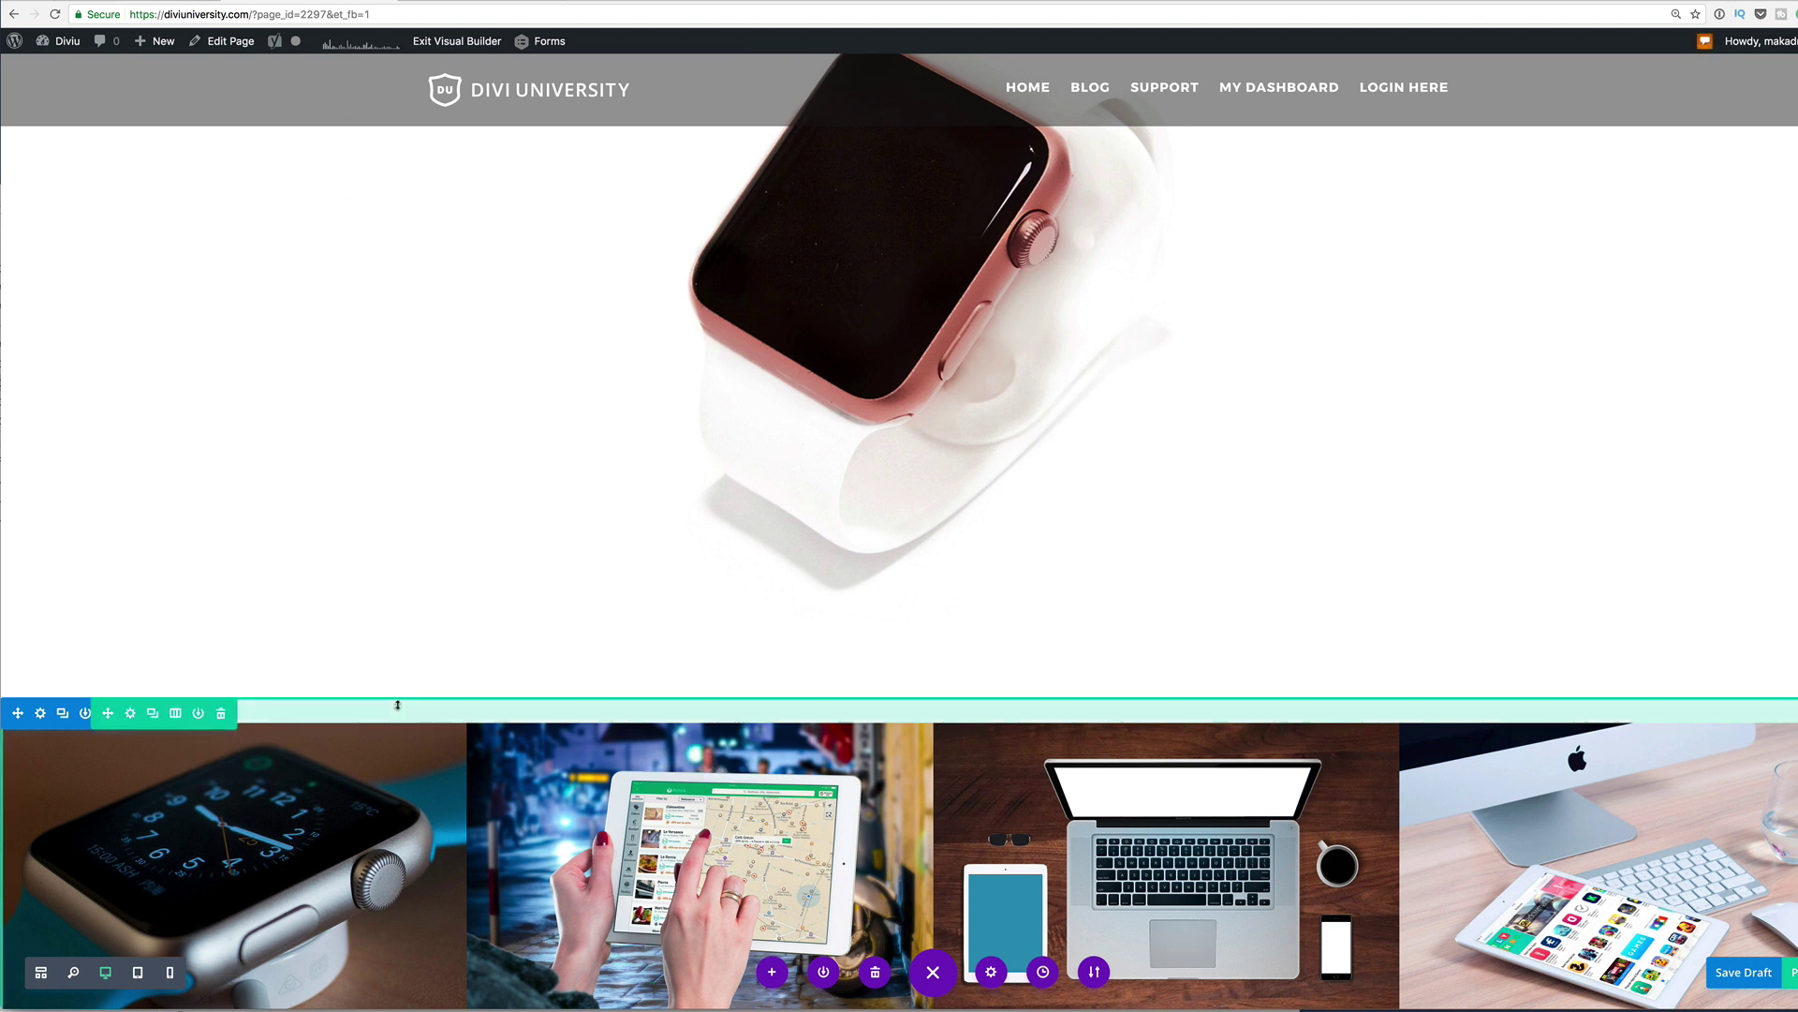
click(132, 715)
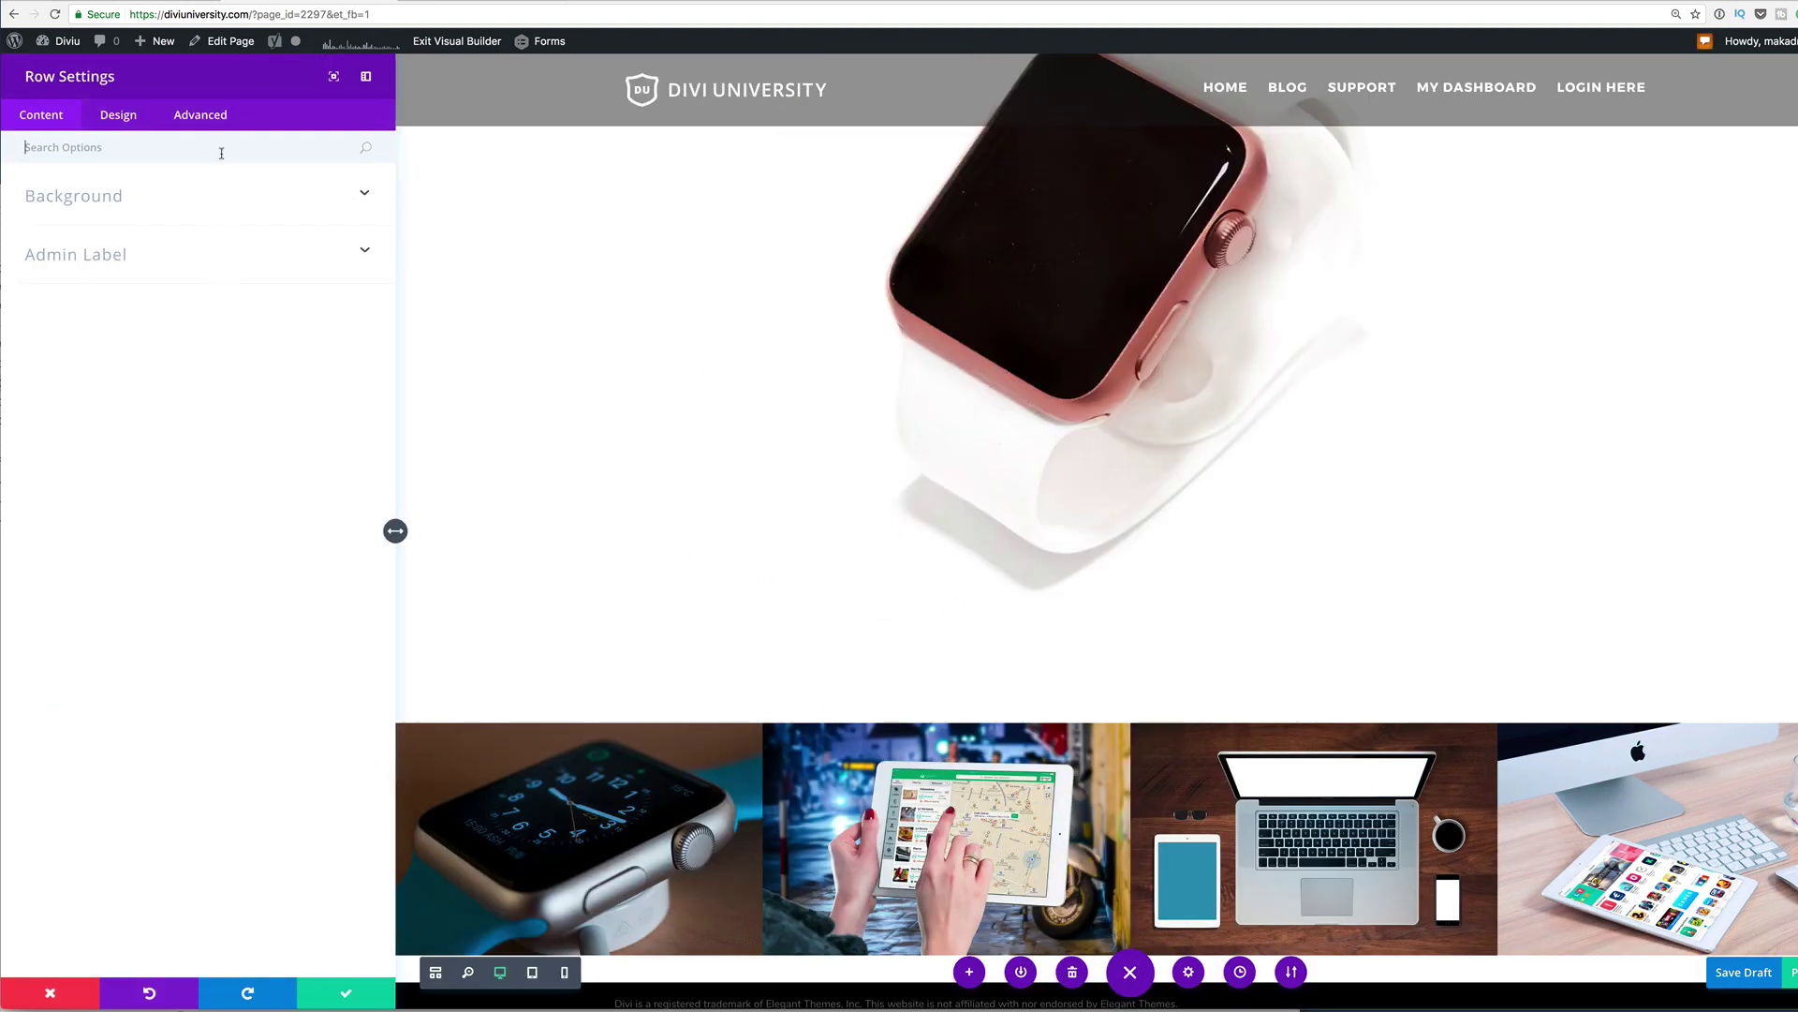
text(Pa)
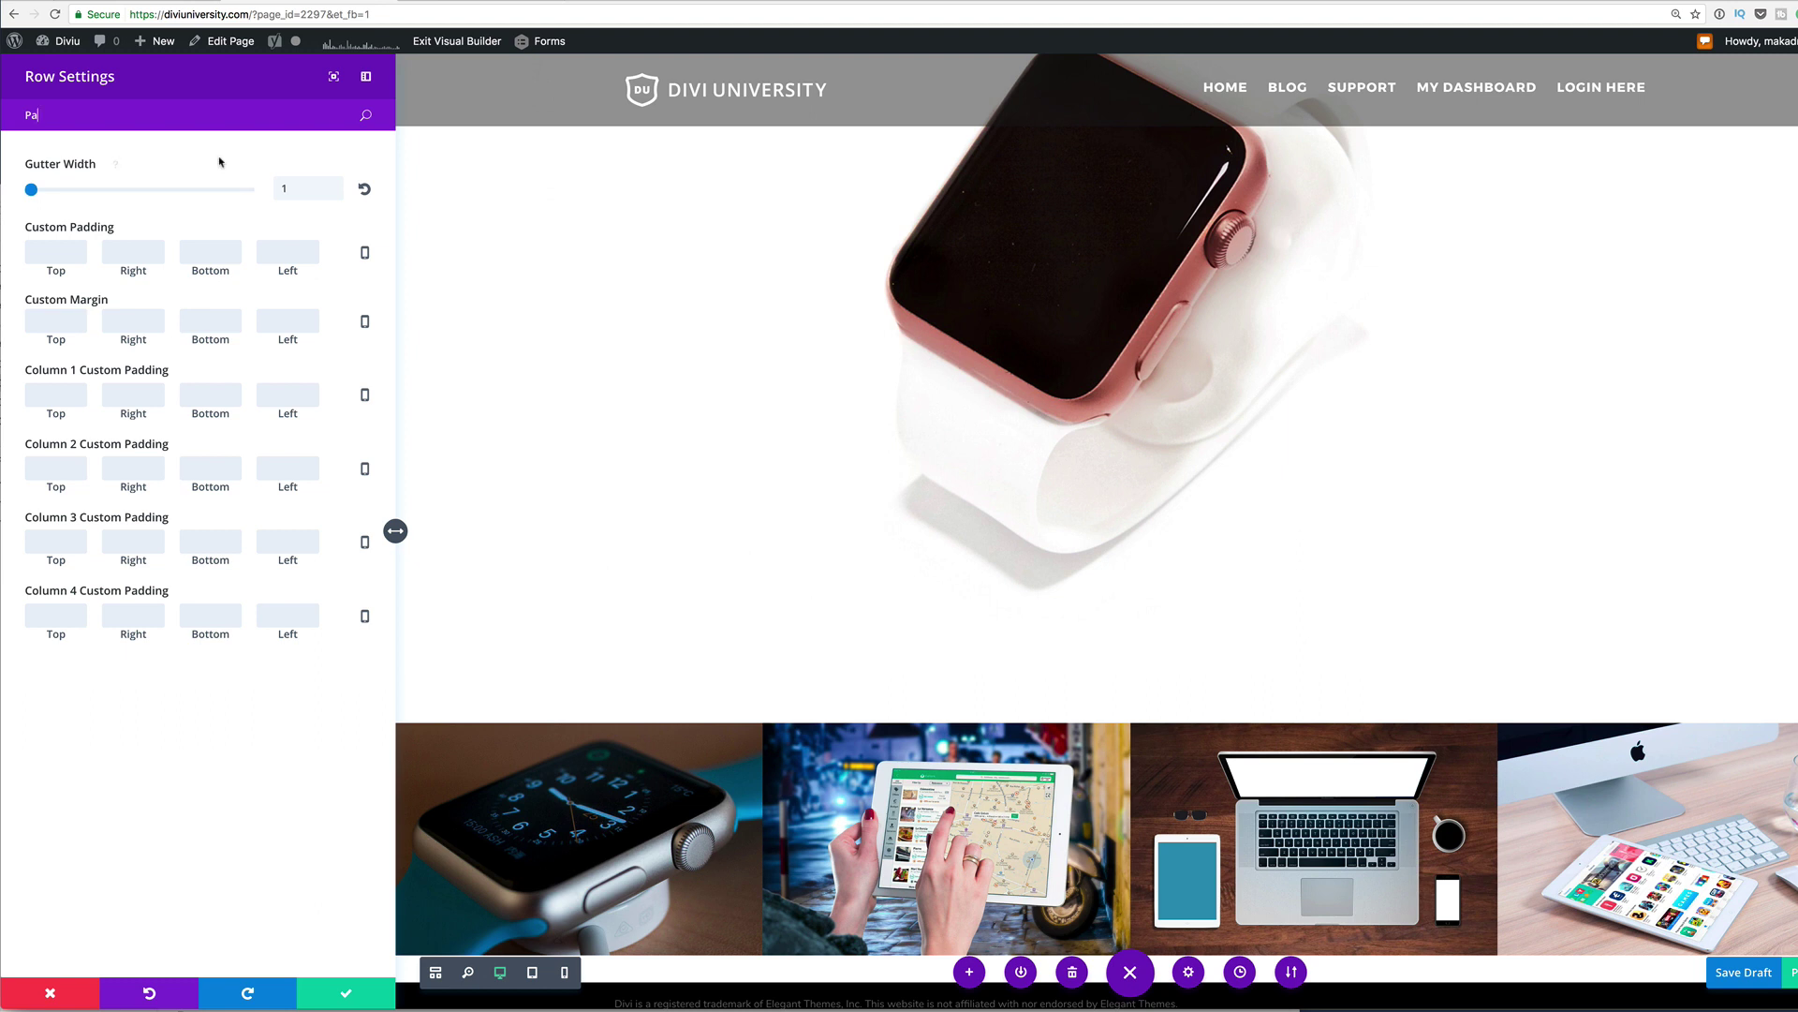
text(dd)
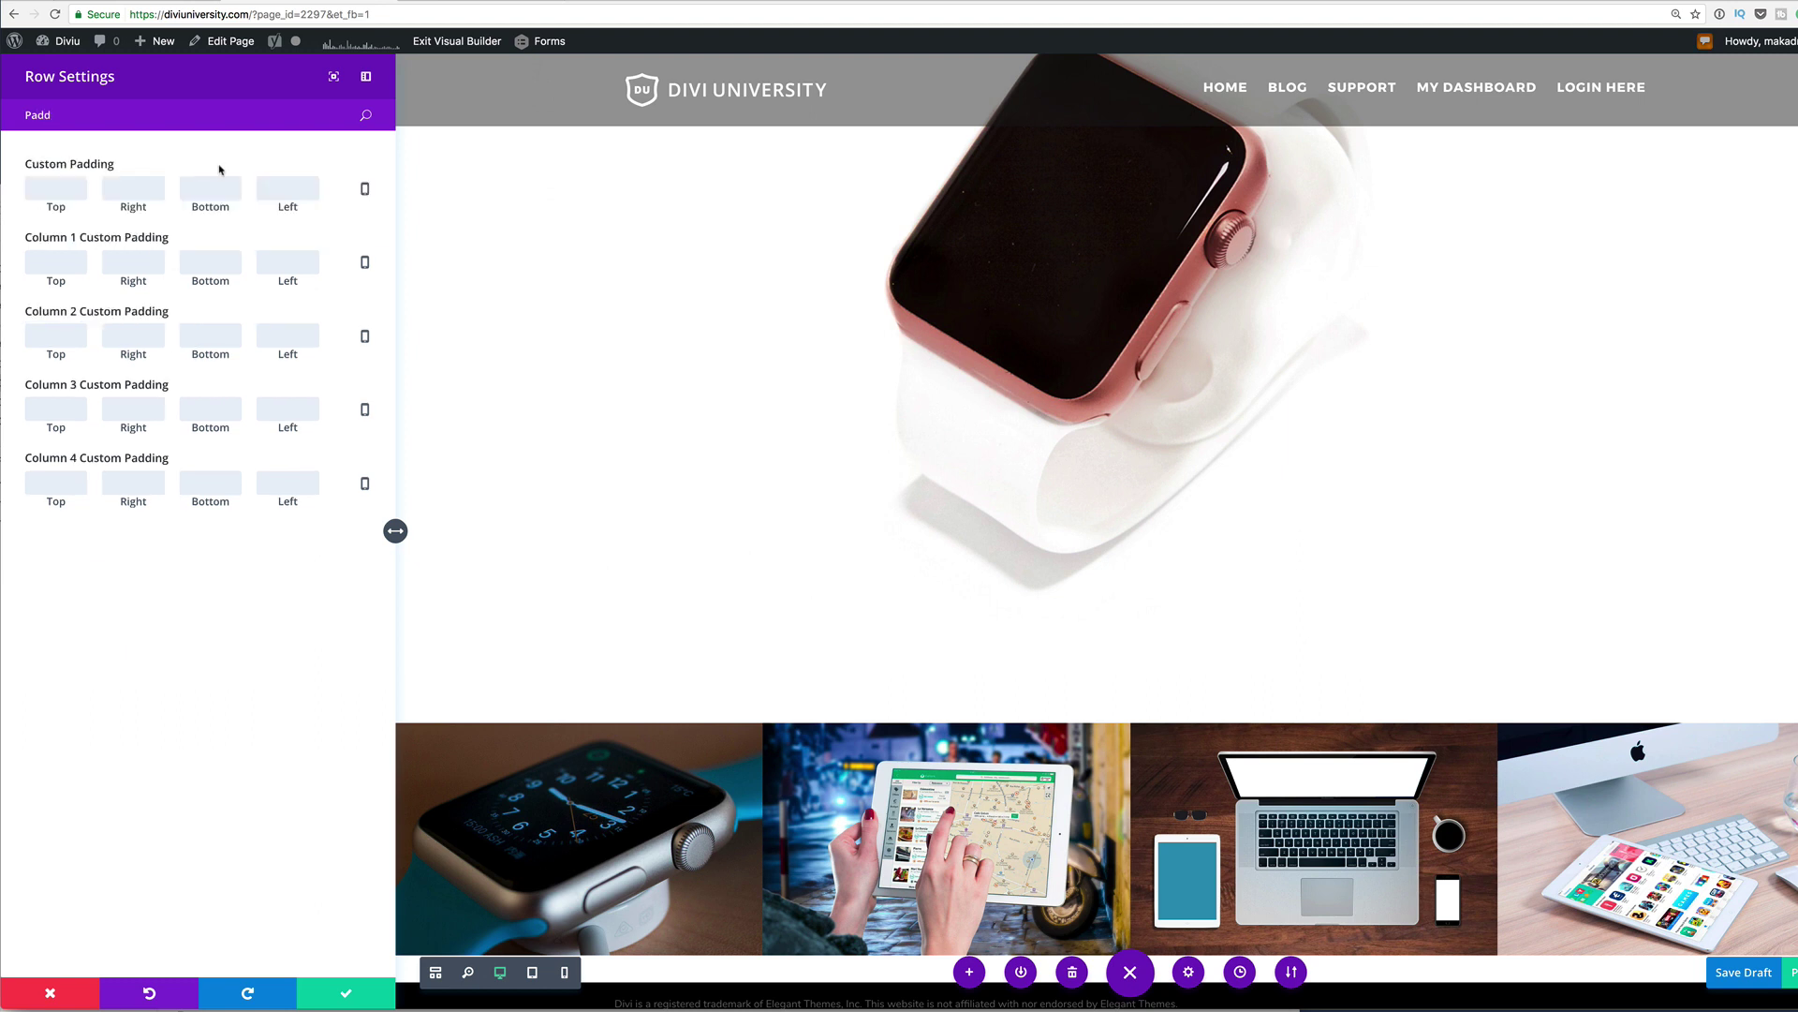
click(51, 187)
text(0)
click(223, 187)
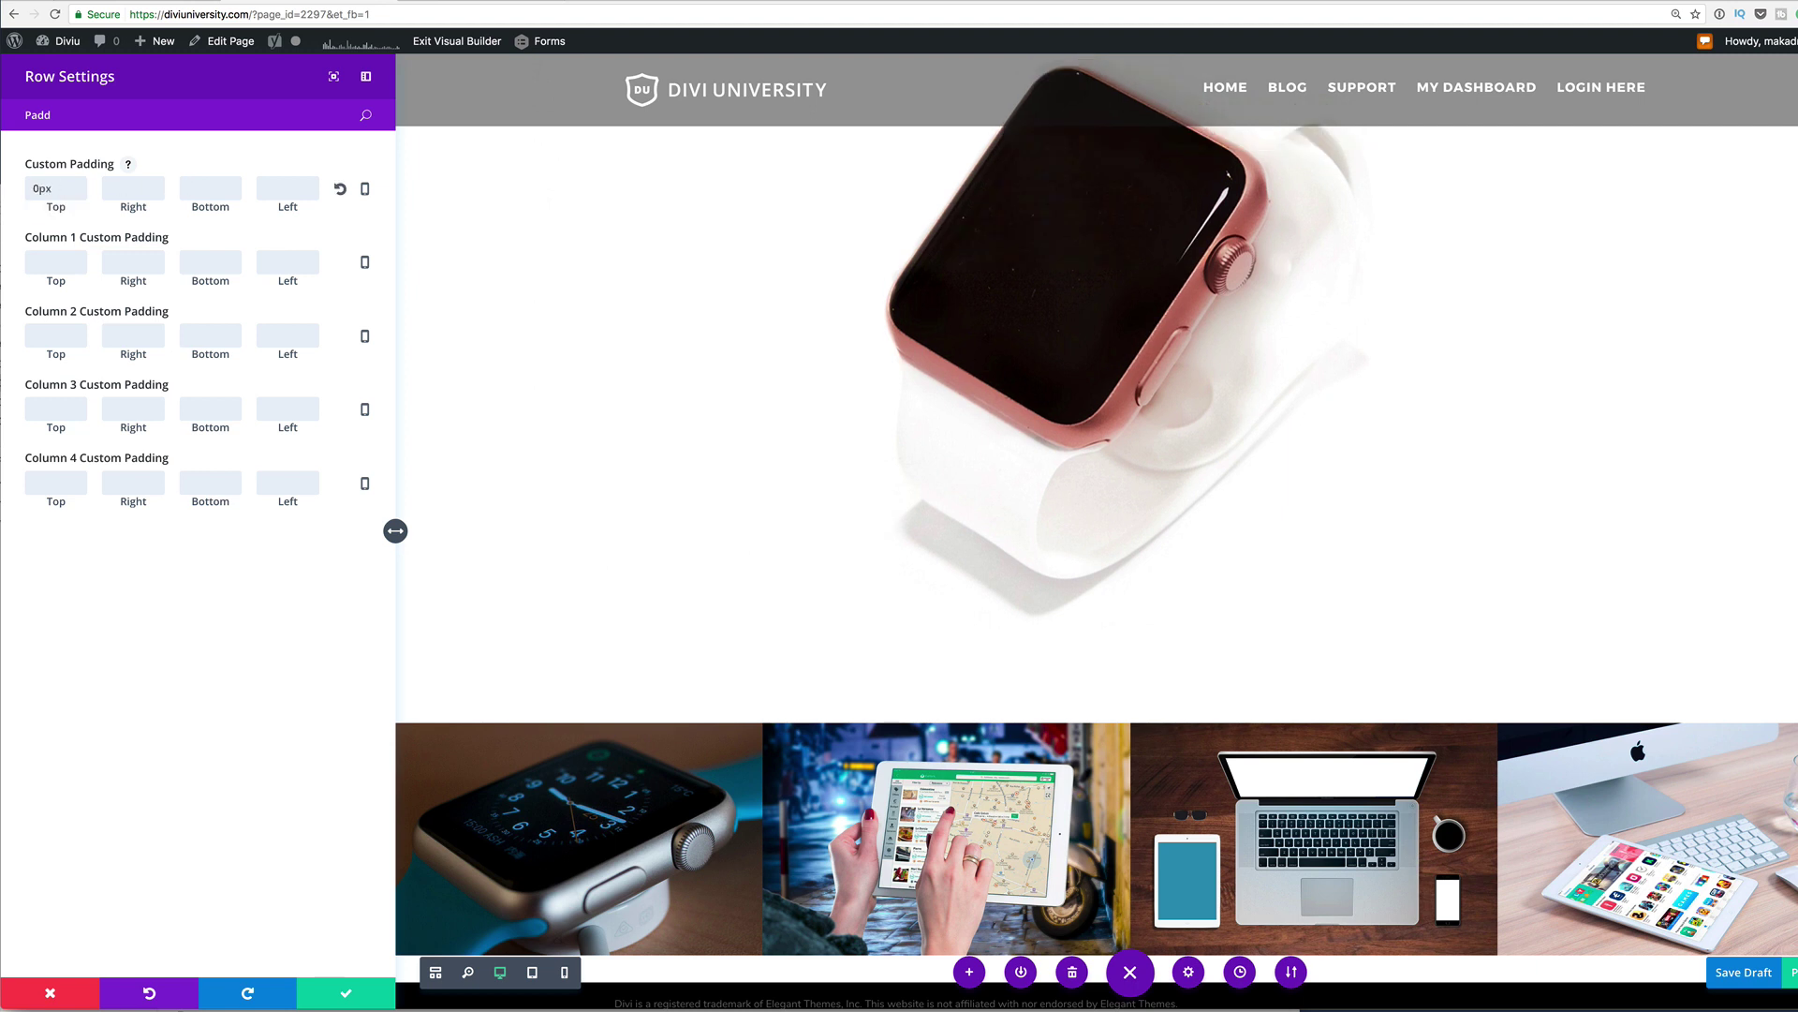
text(0)
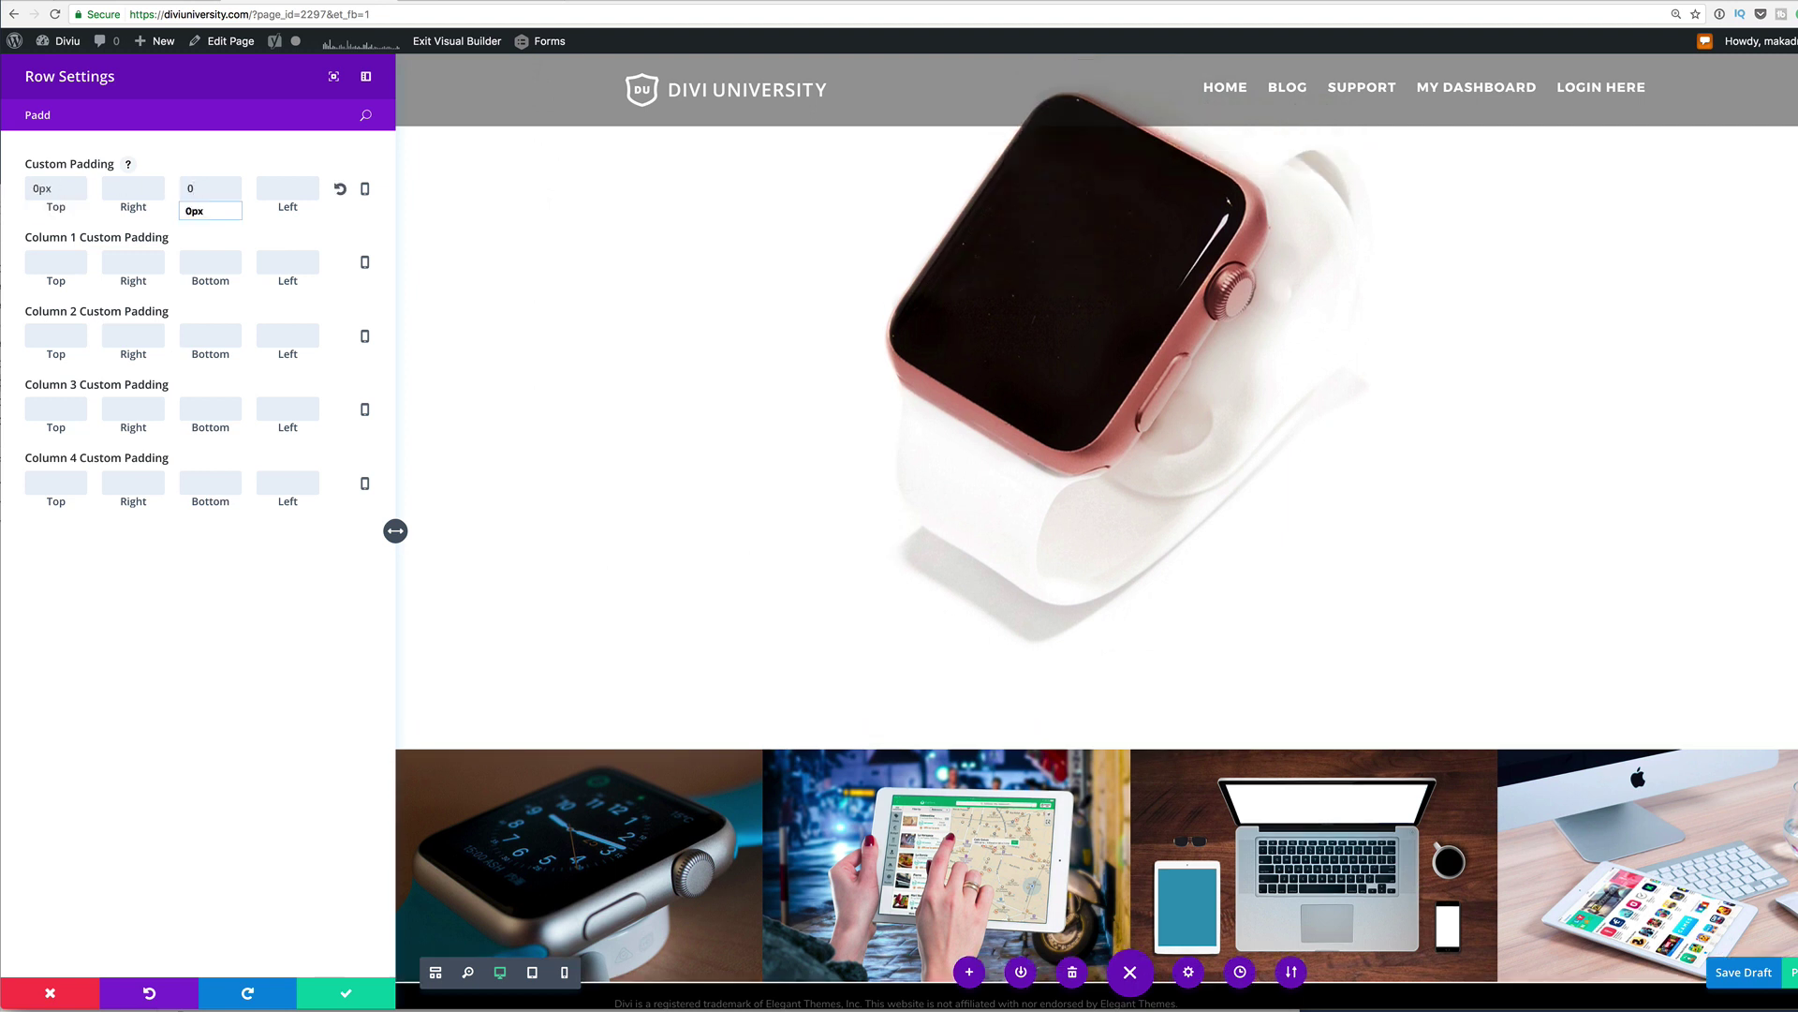
click(347, 993)
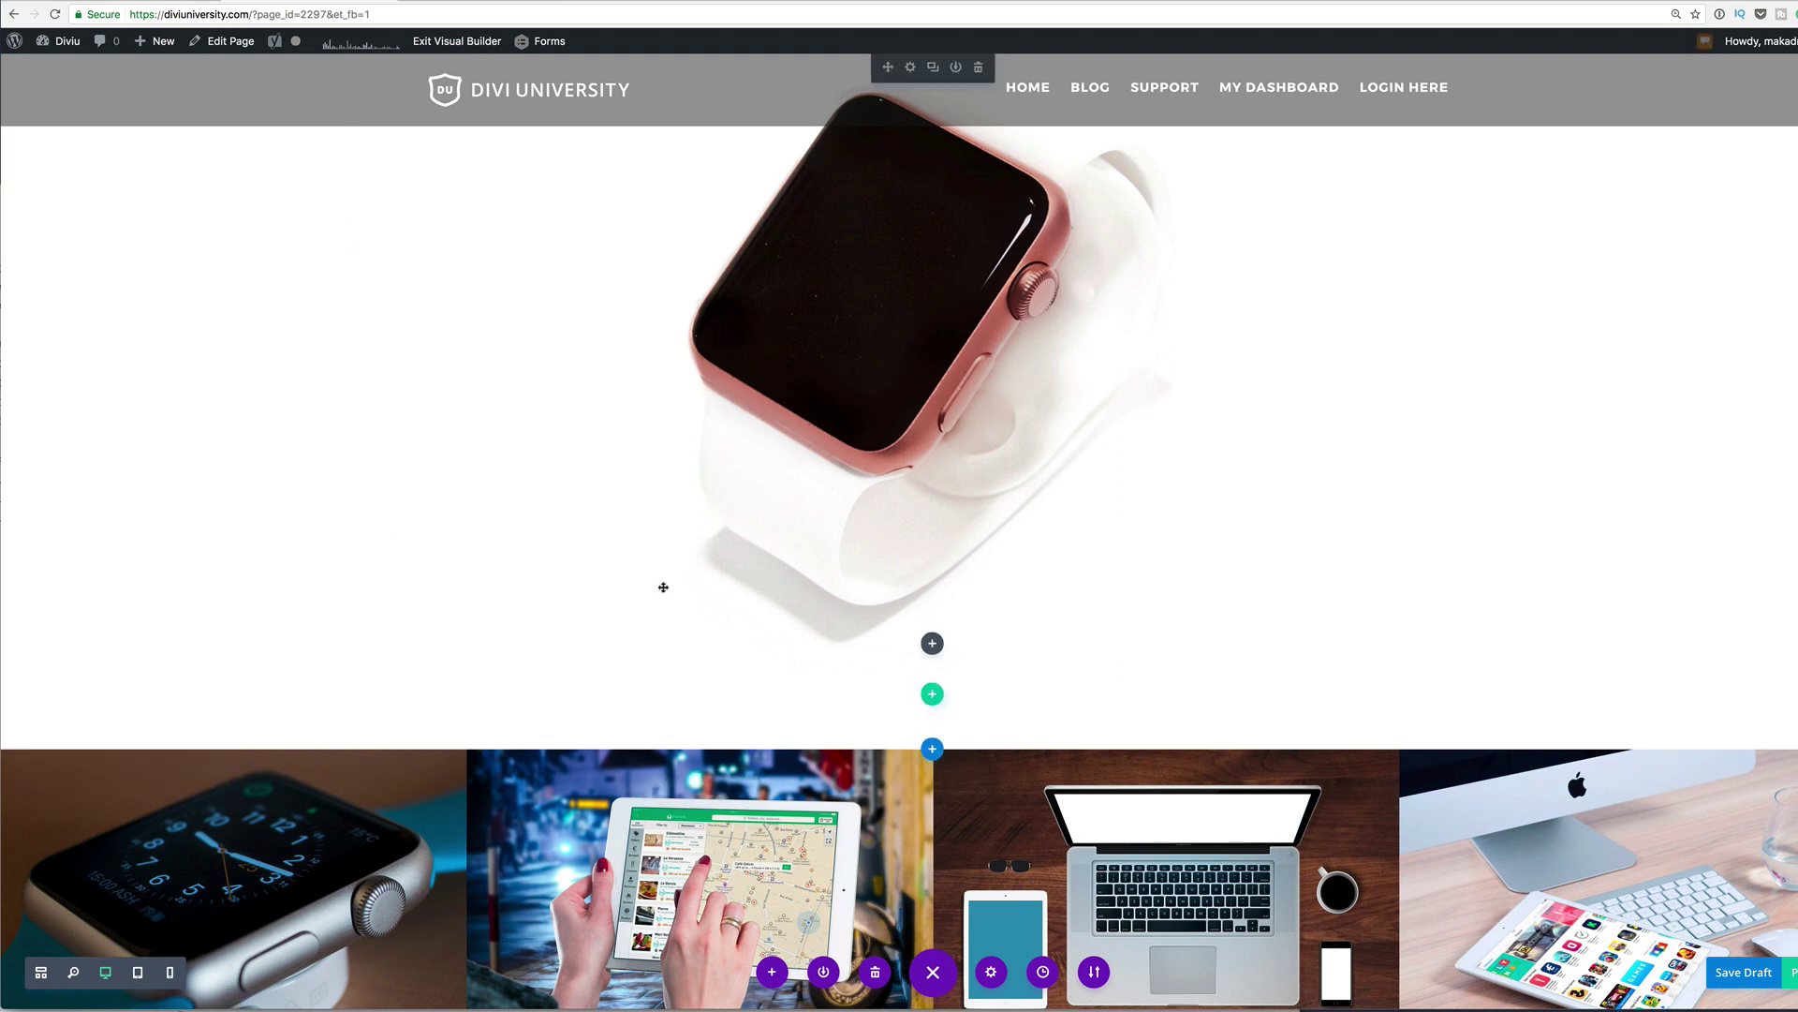
Step: Set the top and bottom values of both row and column custom padding to 0 for the large watch image's row, and save
scroll(664, 587, up, 3)
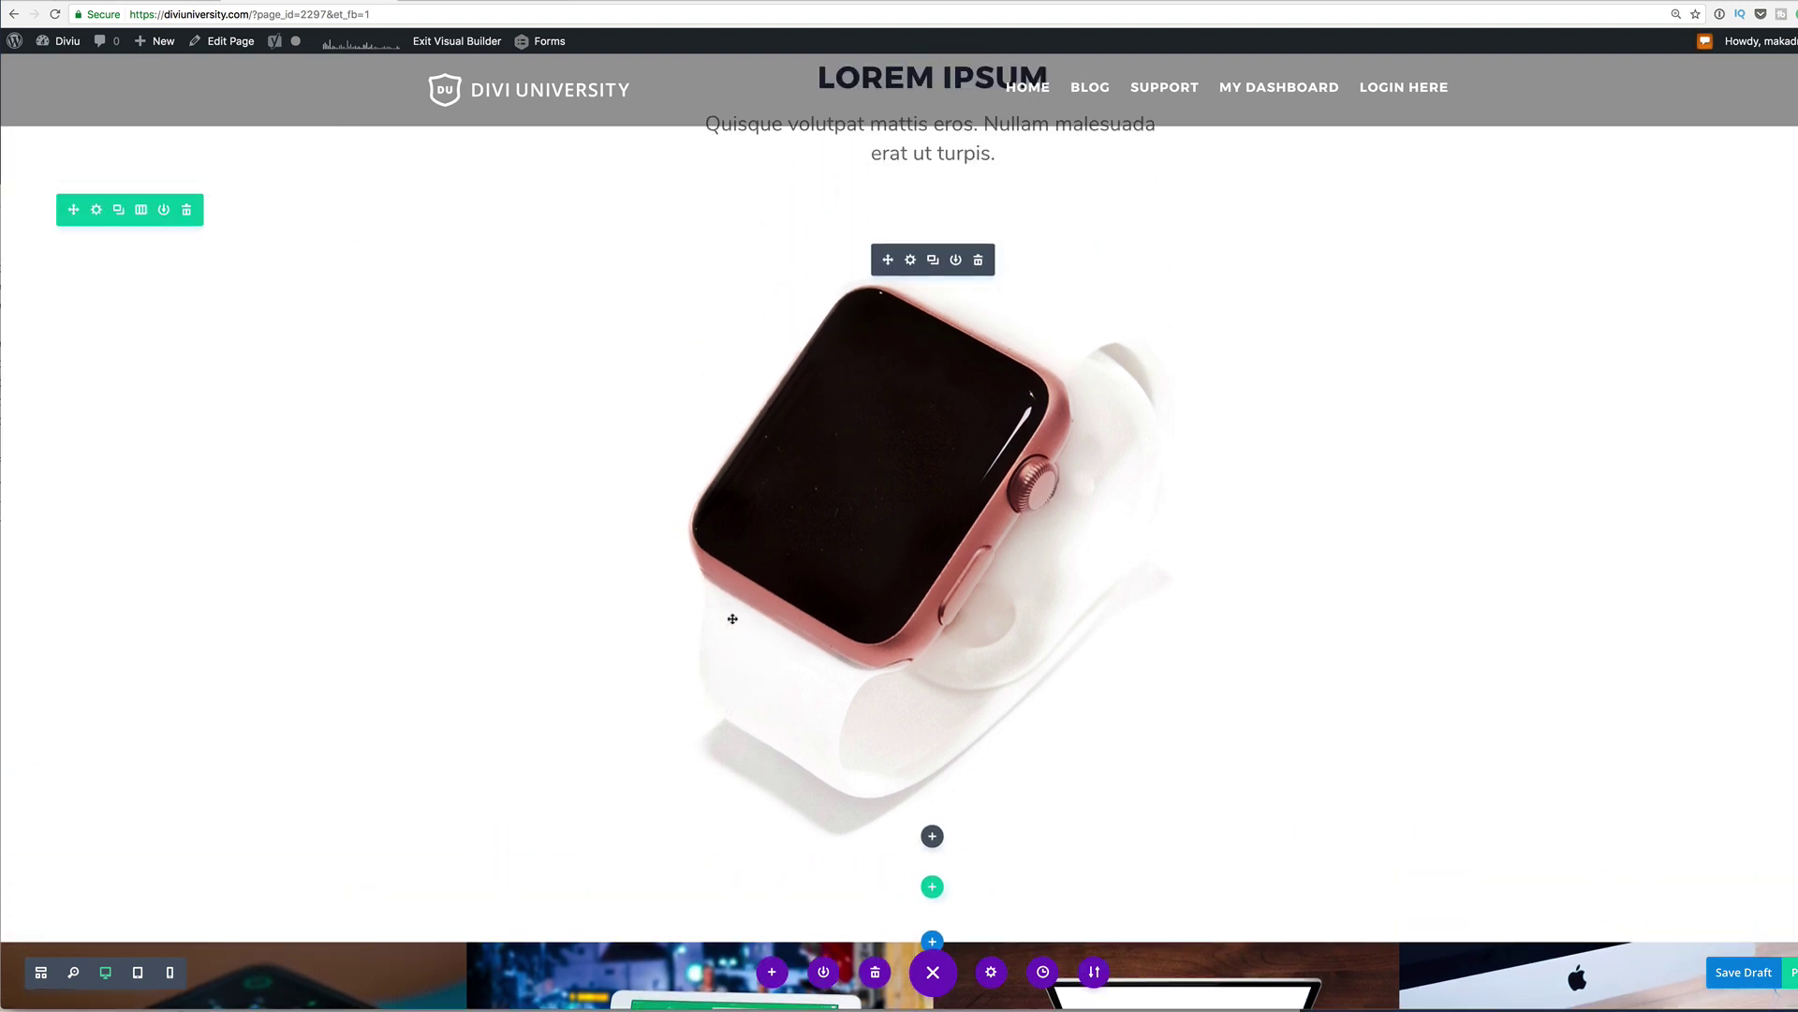
scroll(732, 618, up, 2)
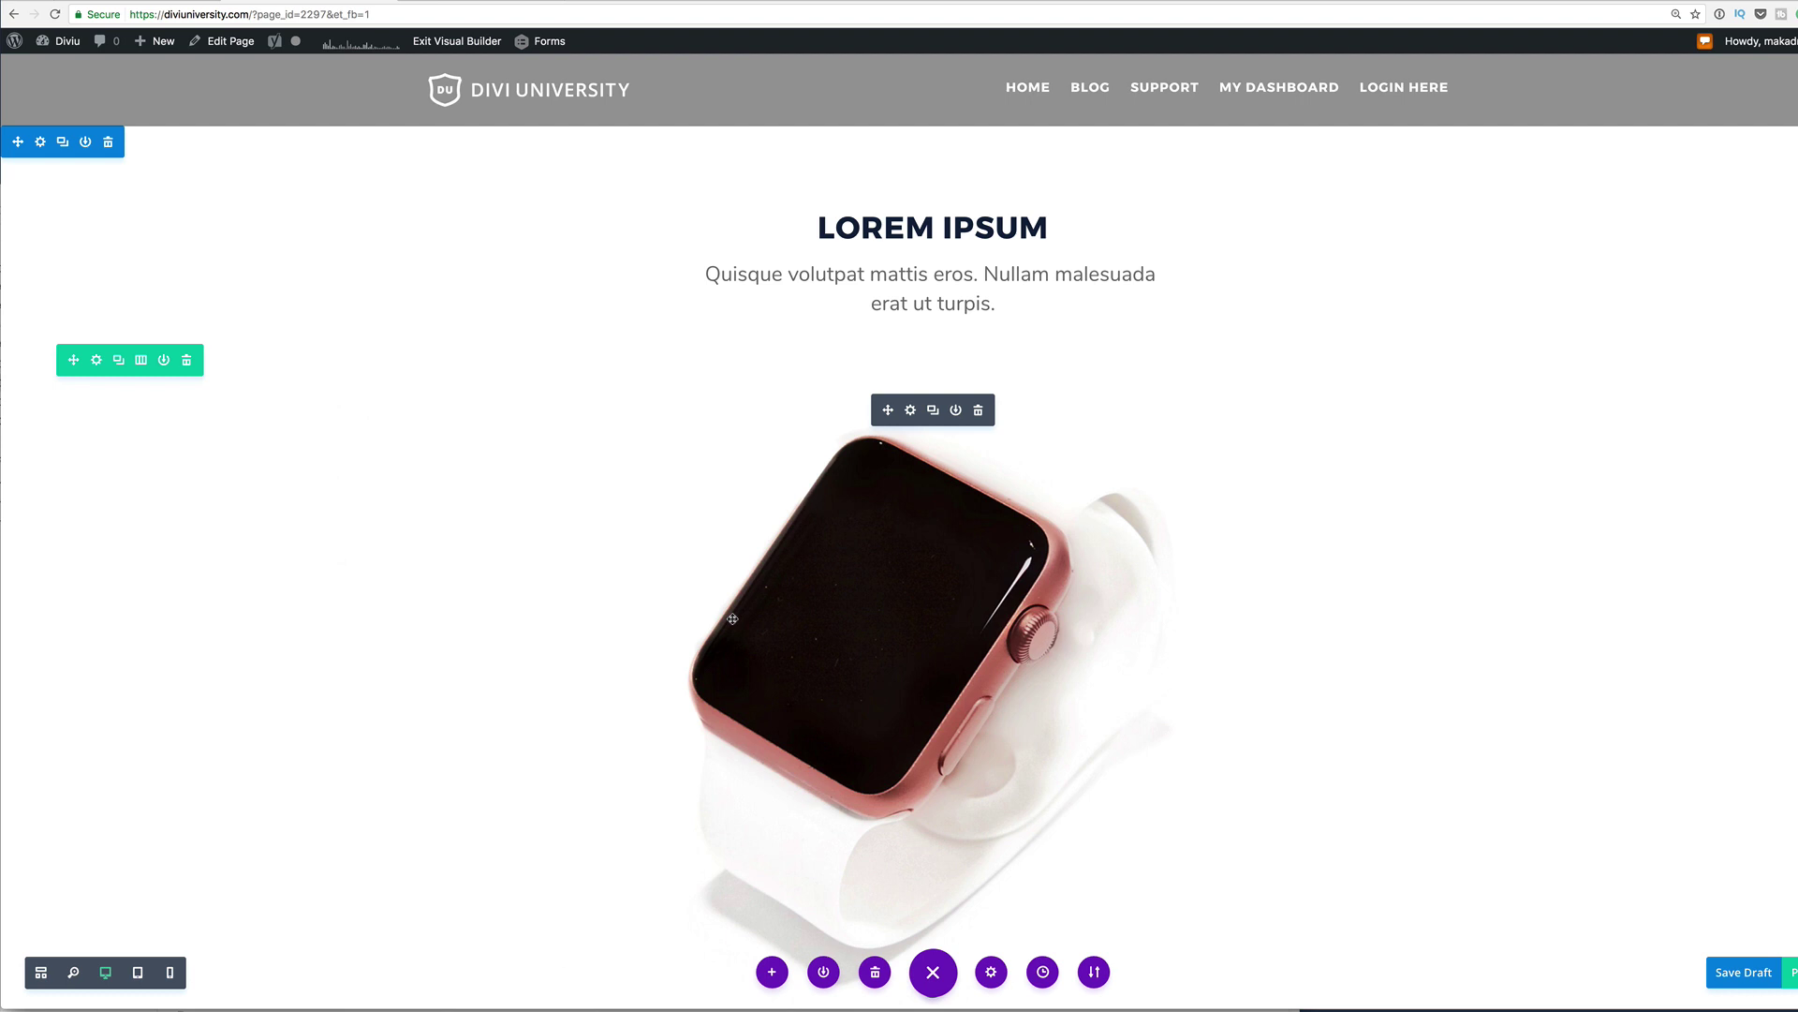
click(97, 361)
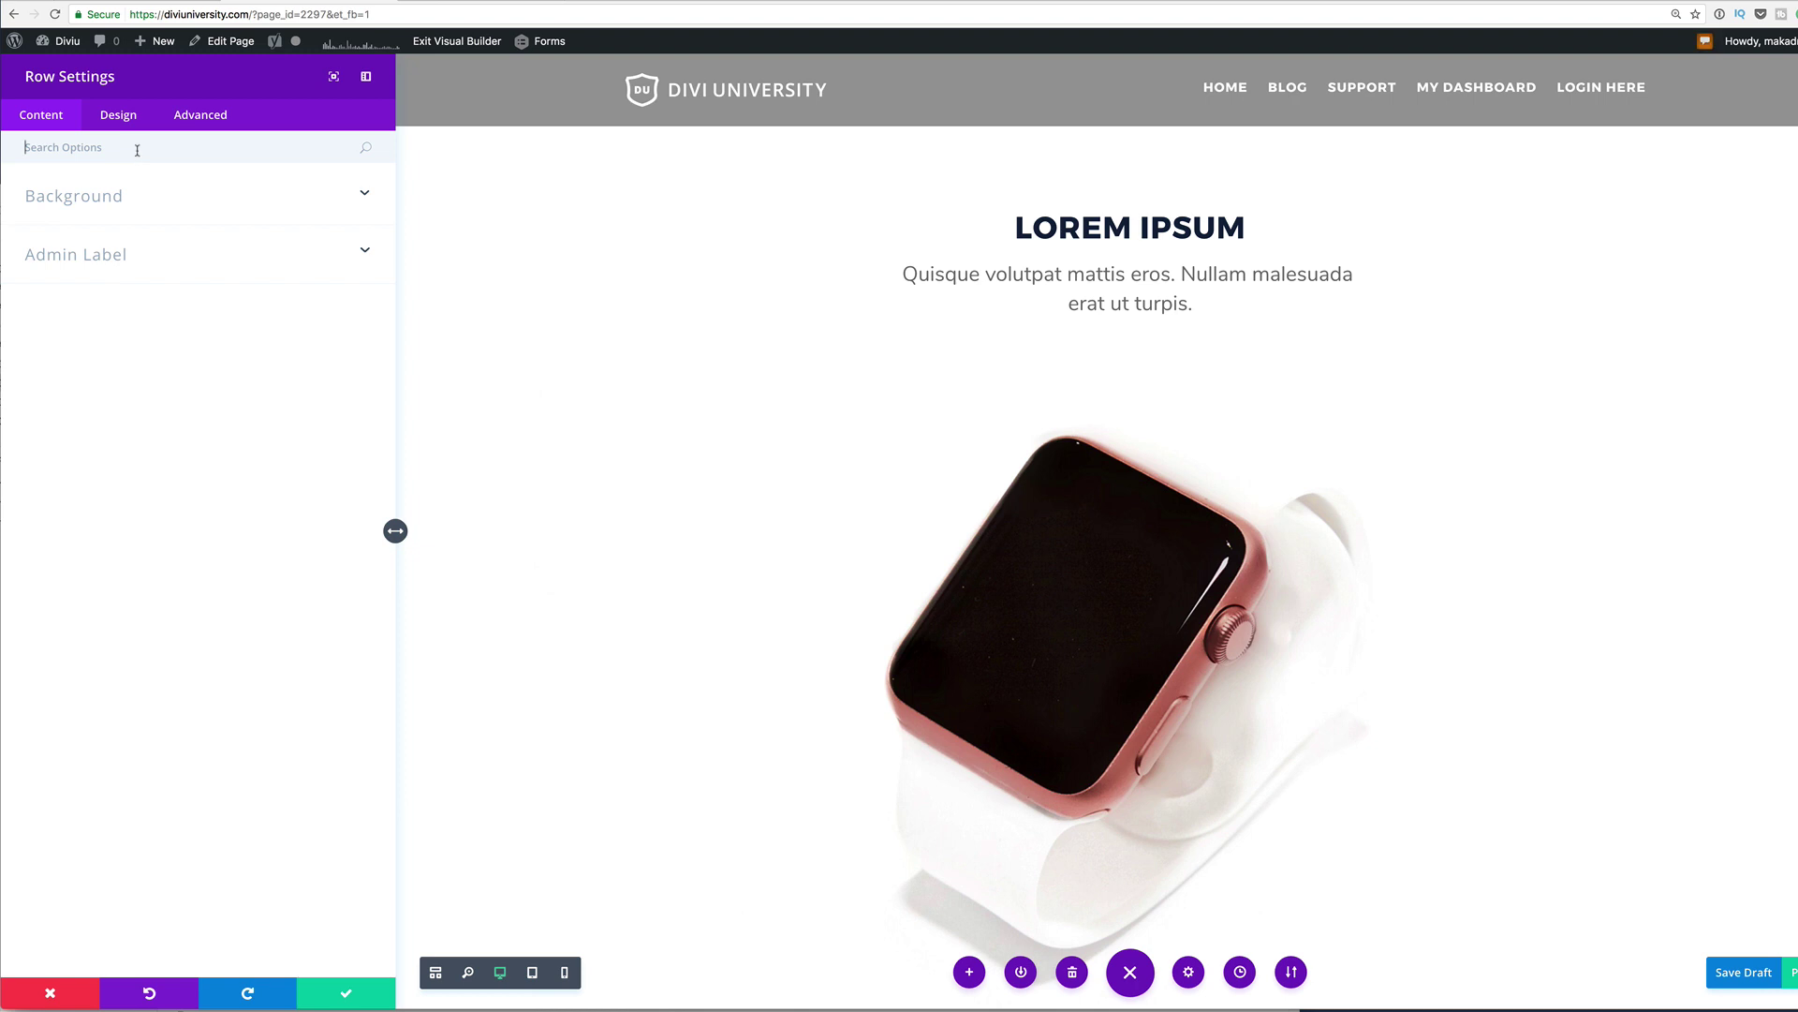
text(Padd)
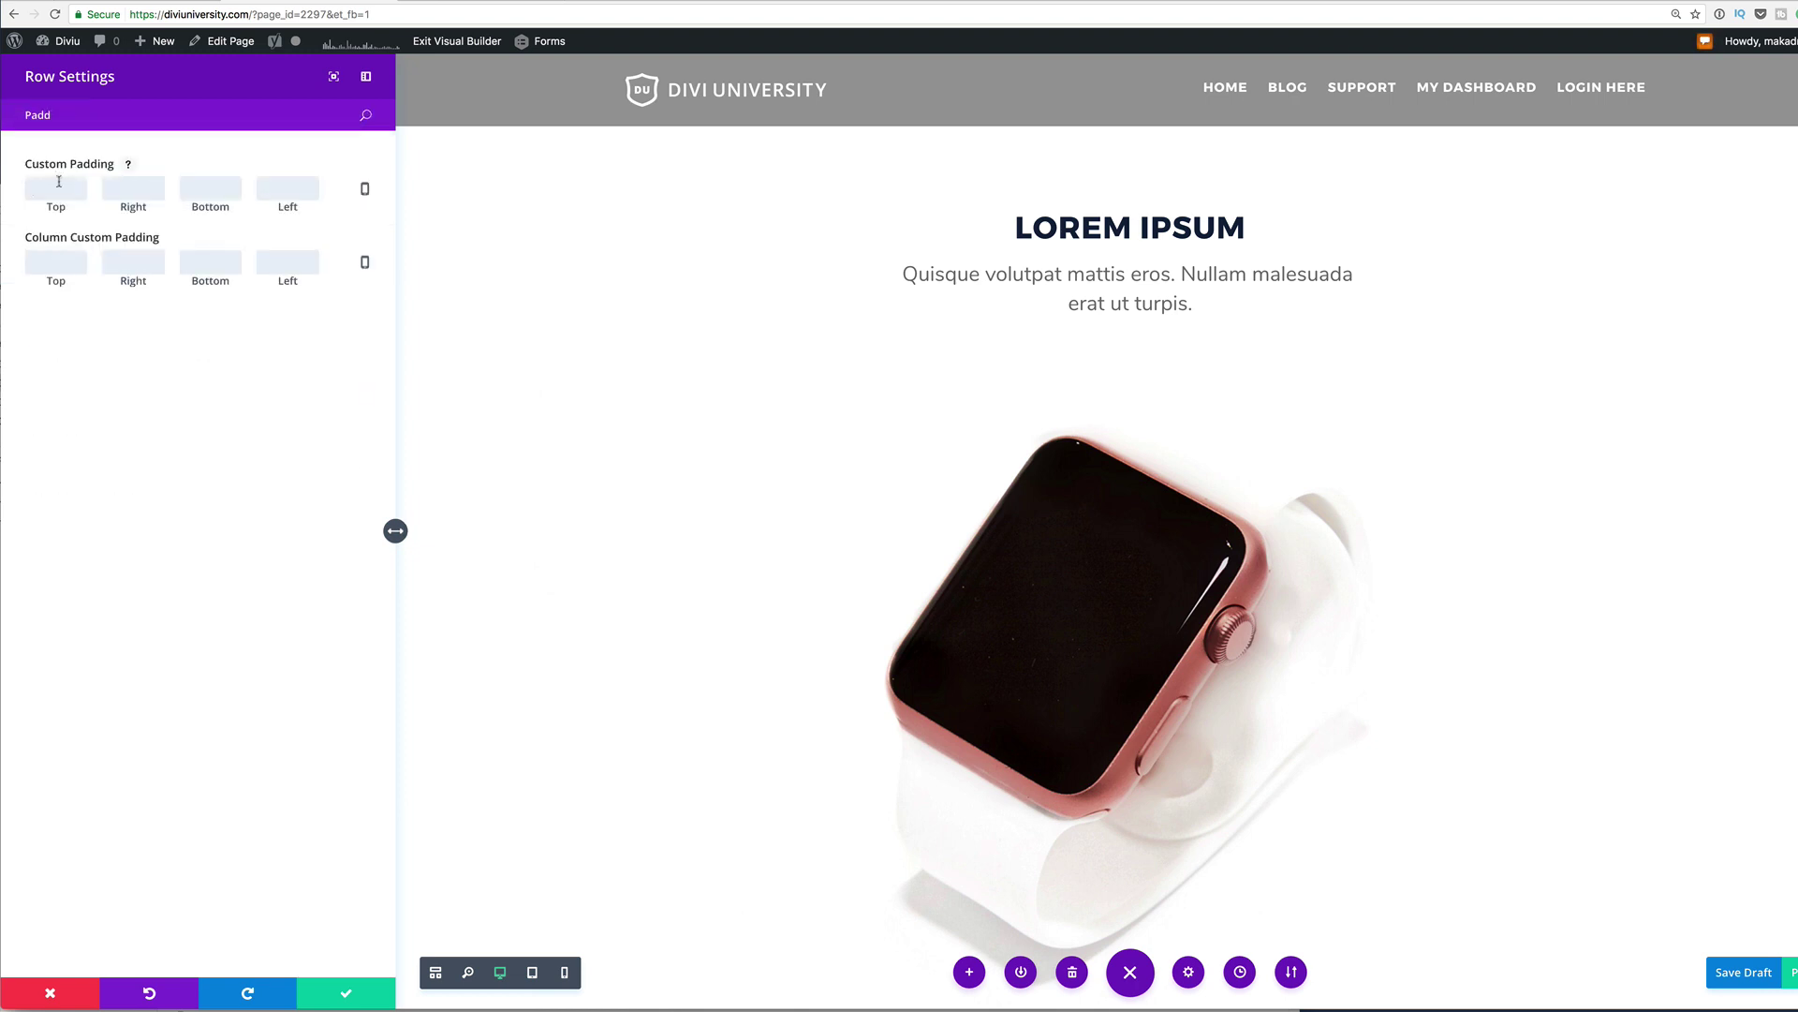
text(0)
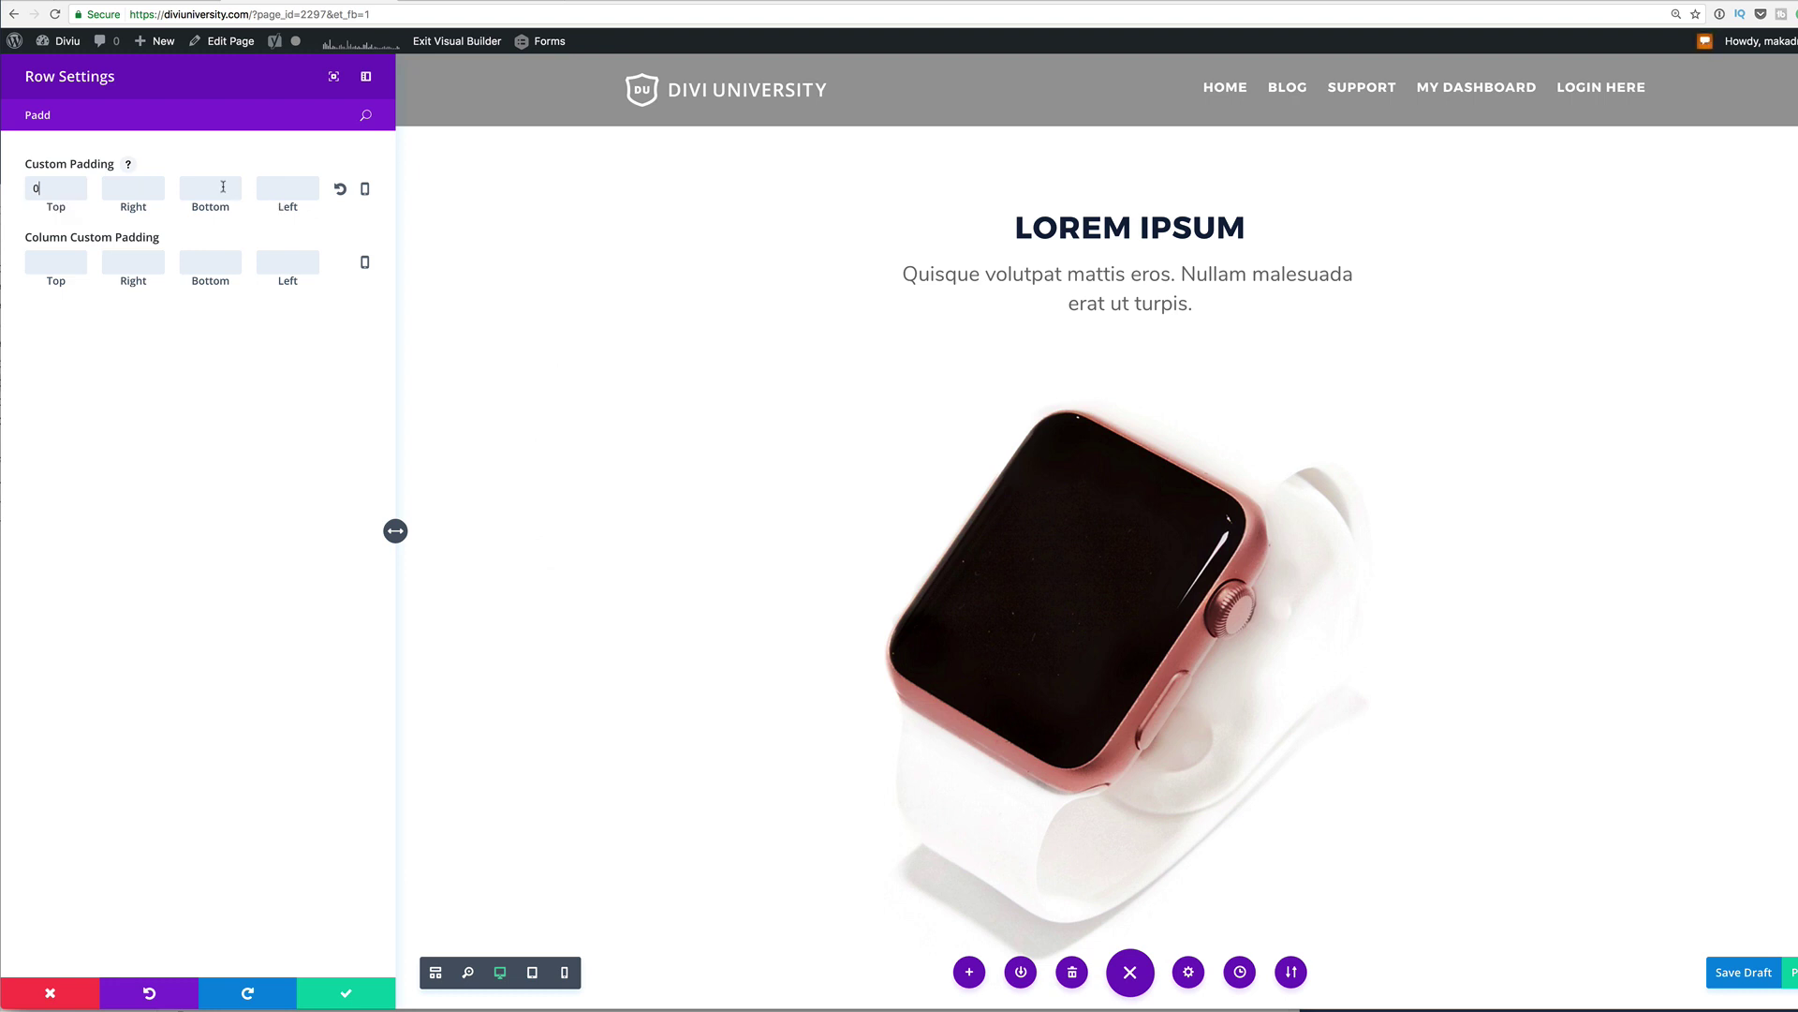
text(0)
click(53, 258)
text(0)
click(203, 263)
text(0)
click(347, 999)
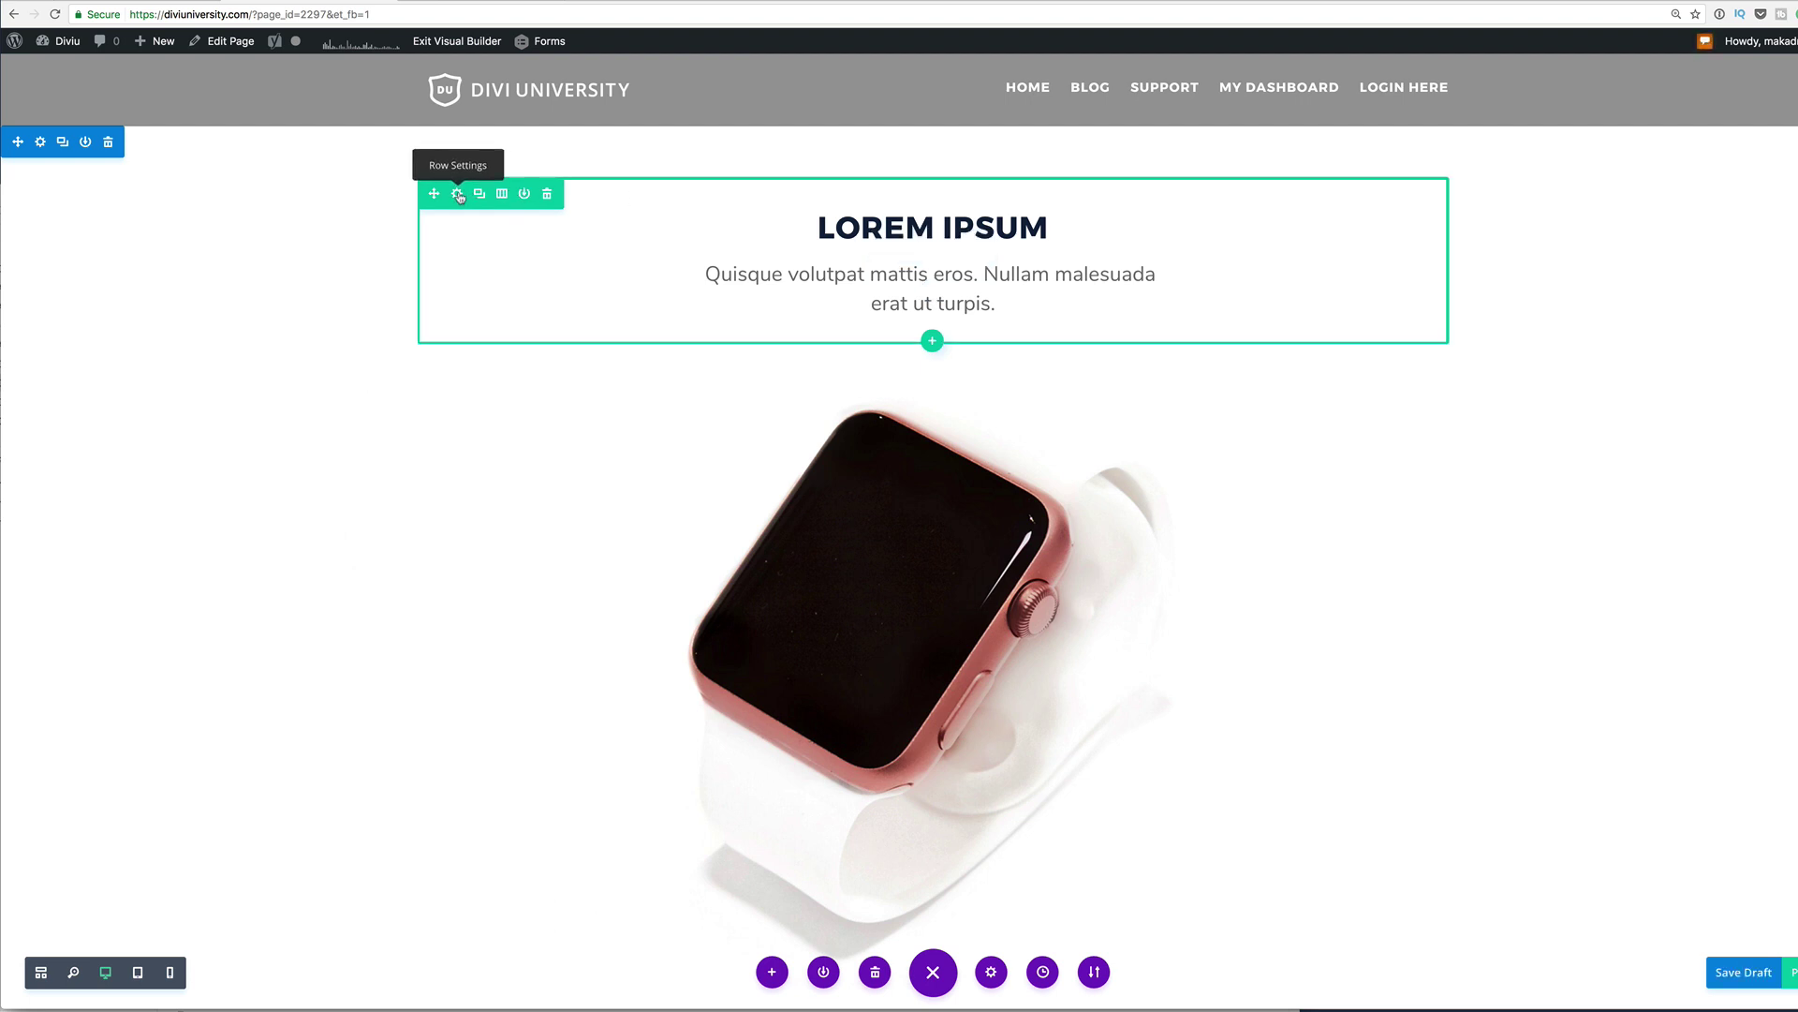
Step: Set the bottom custom padding and bottom column custom padding of the heading text's row to 0px, and save the row settings
click(458, 193)
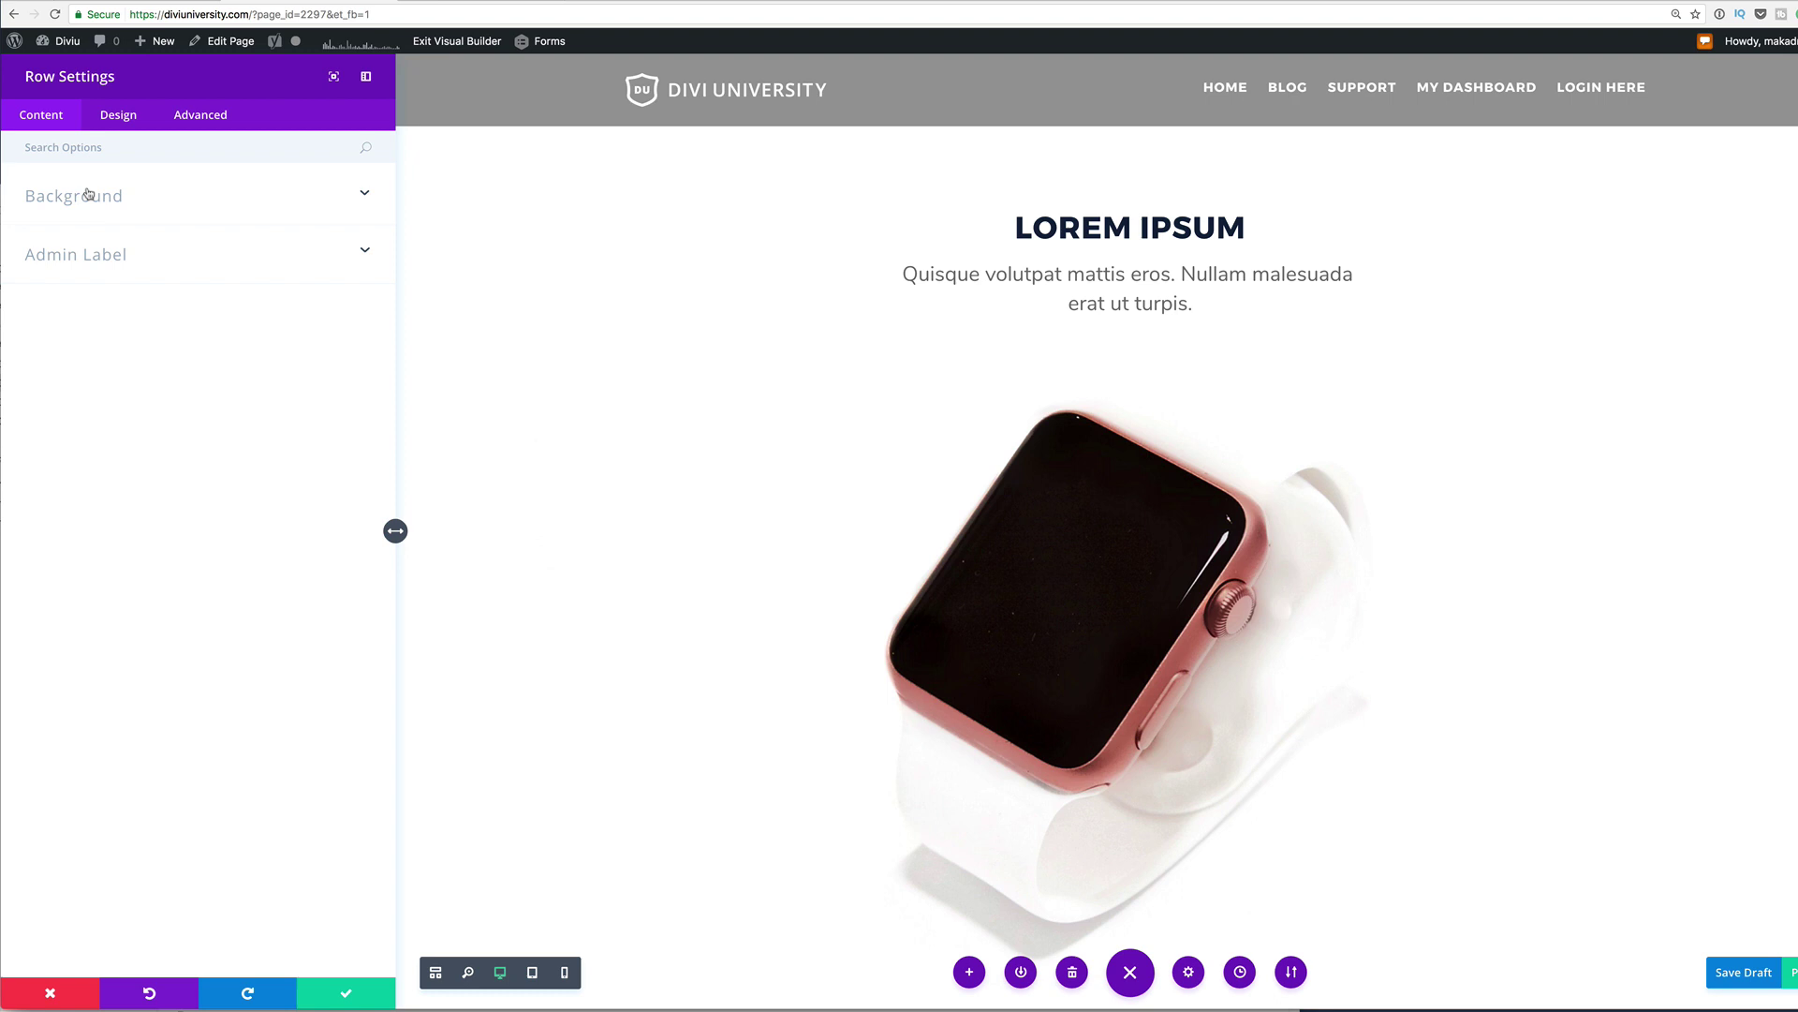
click(101, 145)
text(Padd)
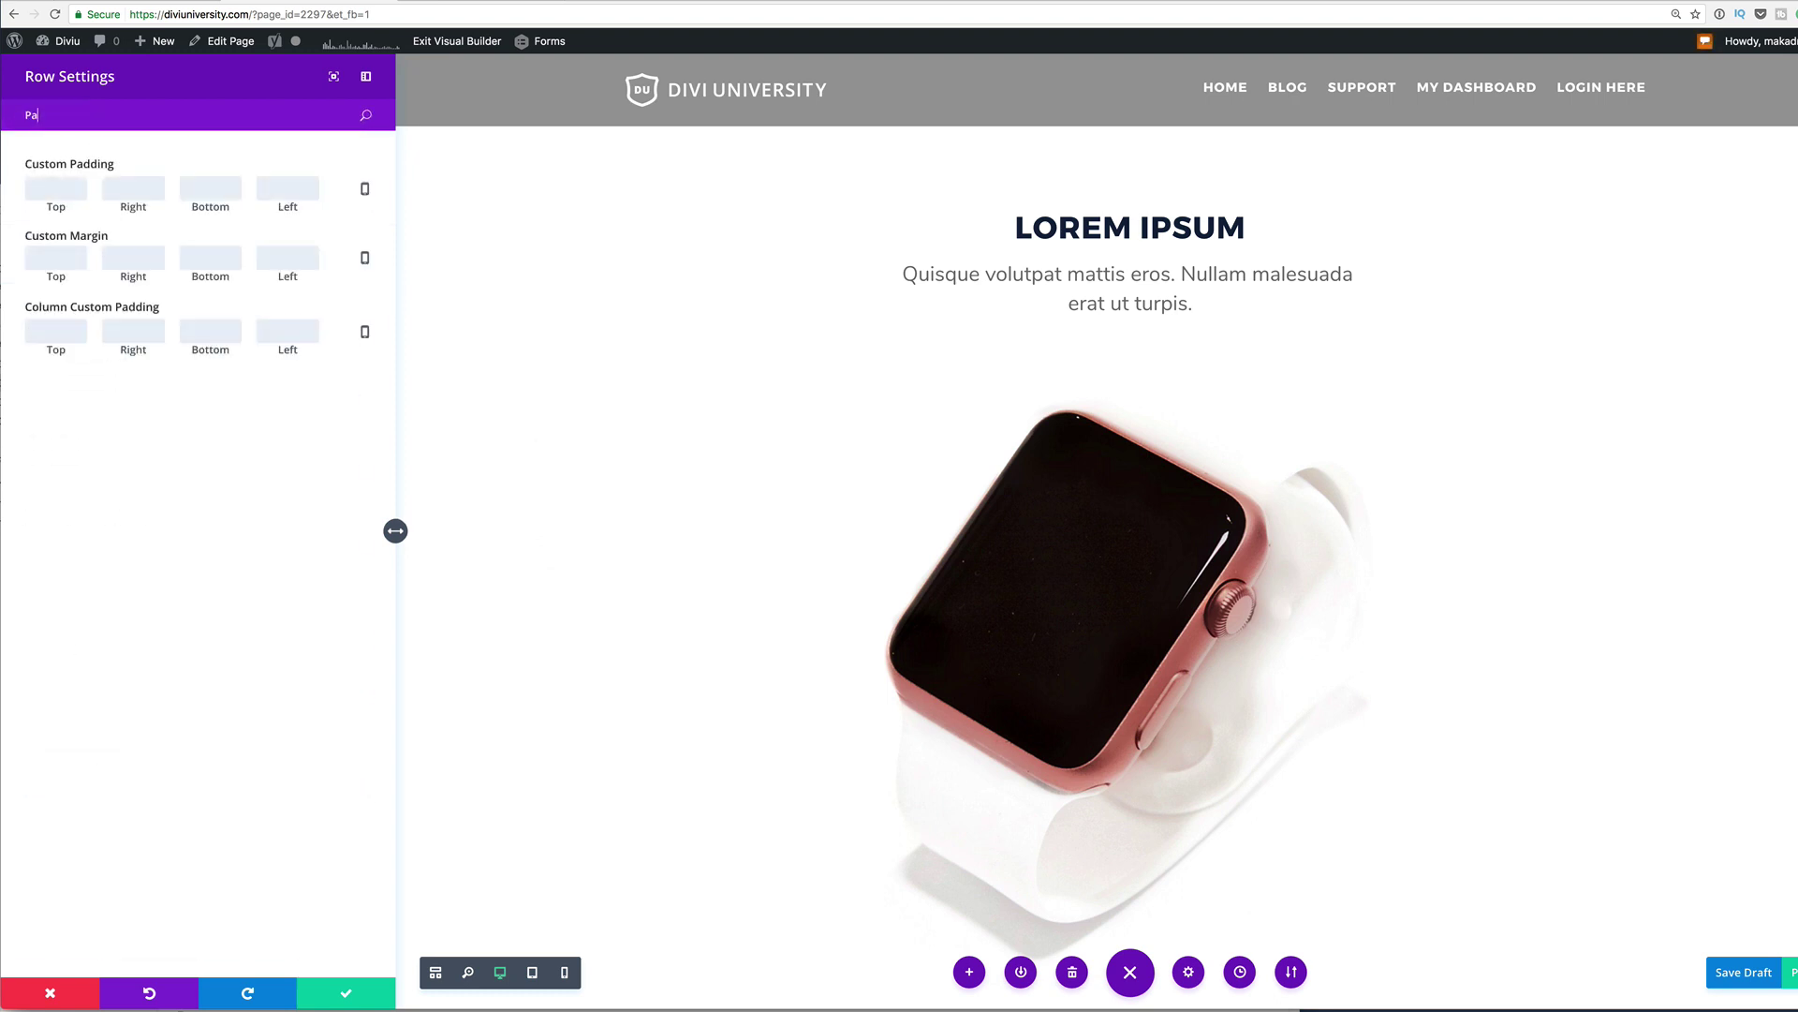
click(194, 186)
text(0)
click(208, 263)
text(0)
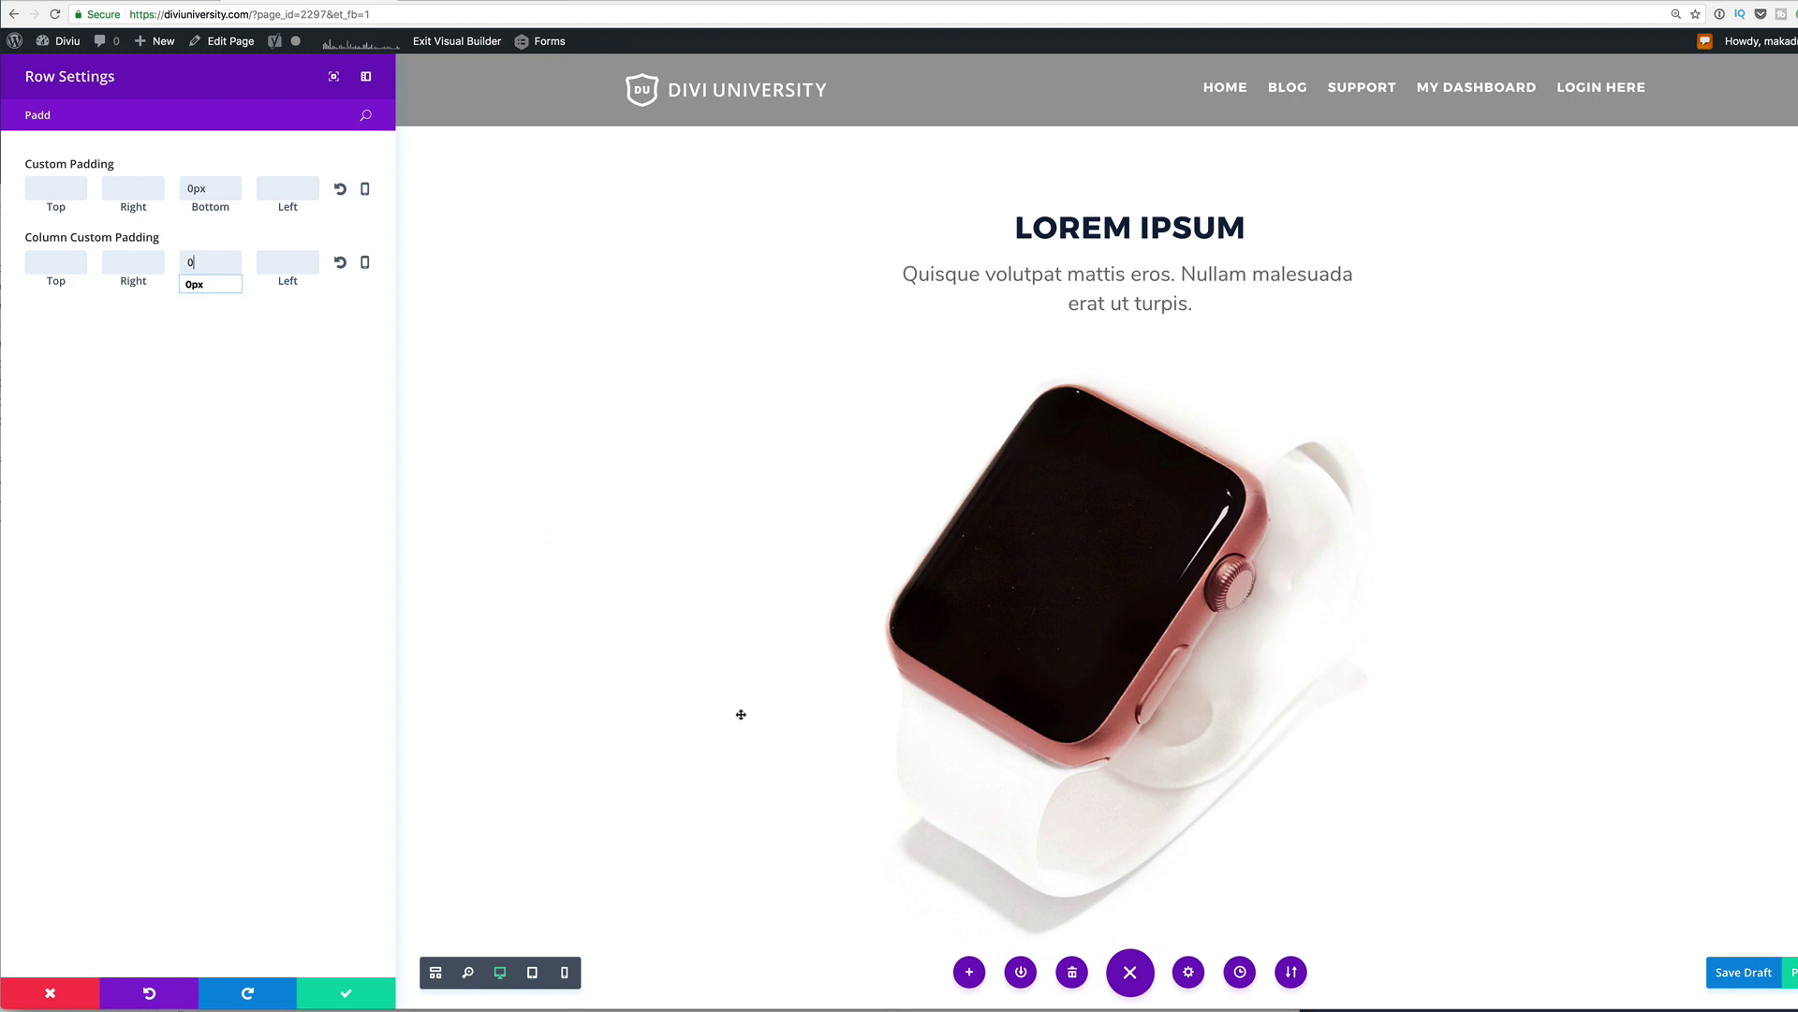
click(346, 995)
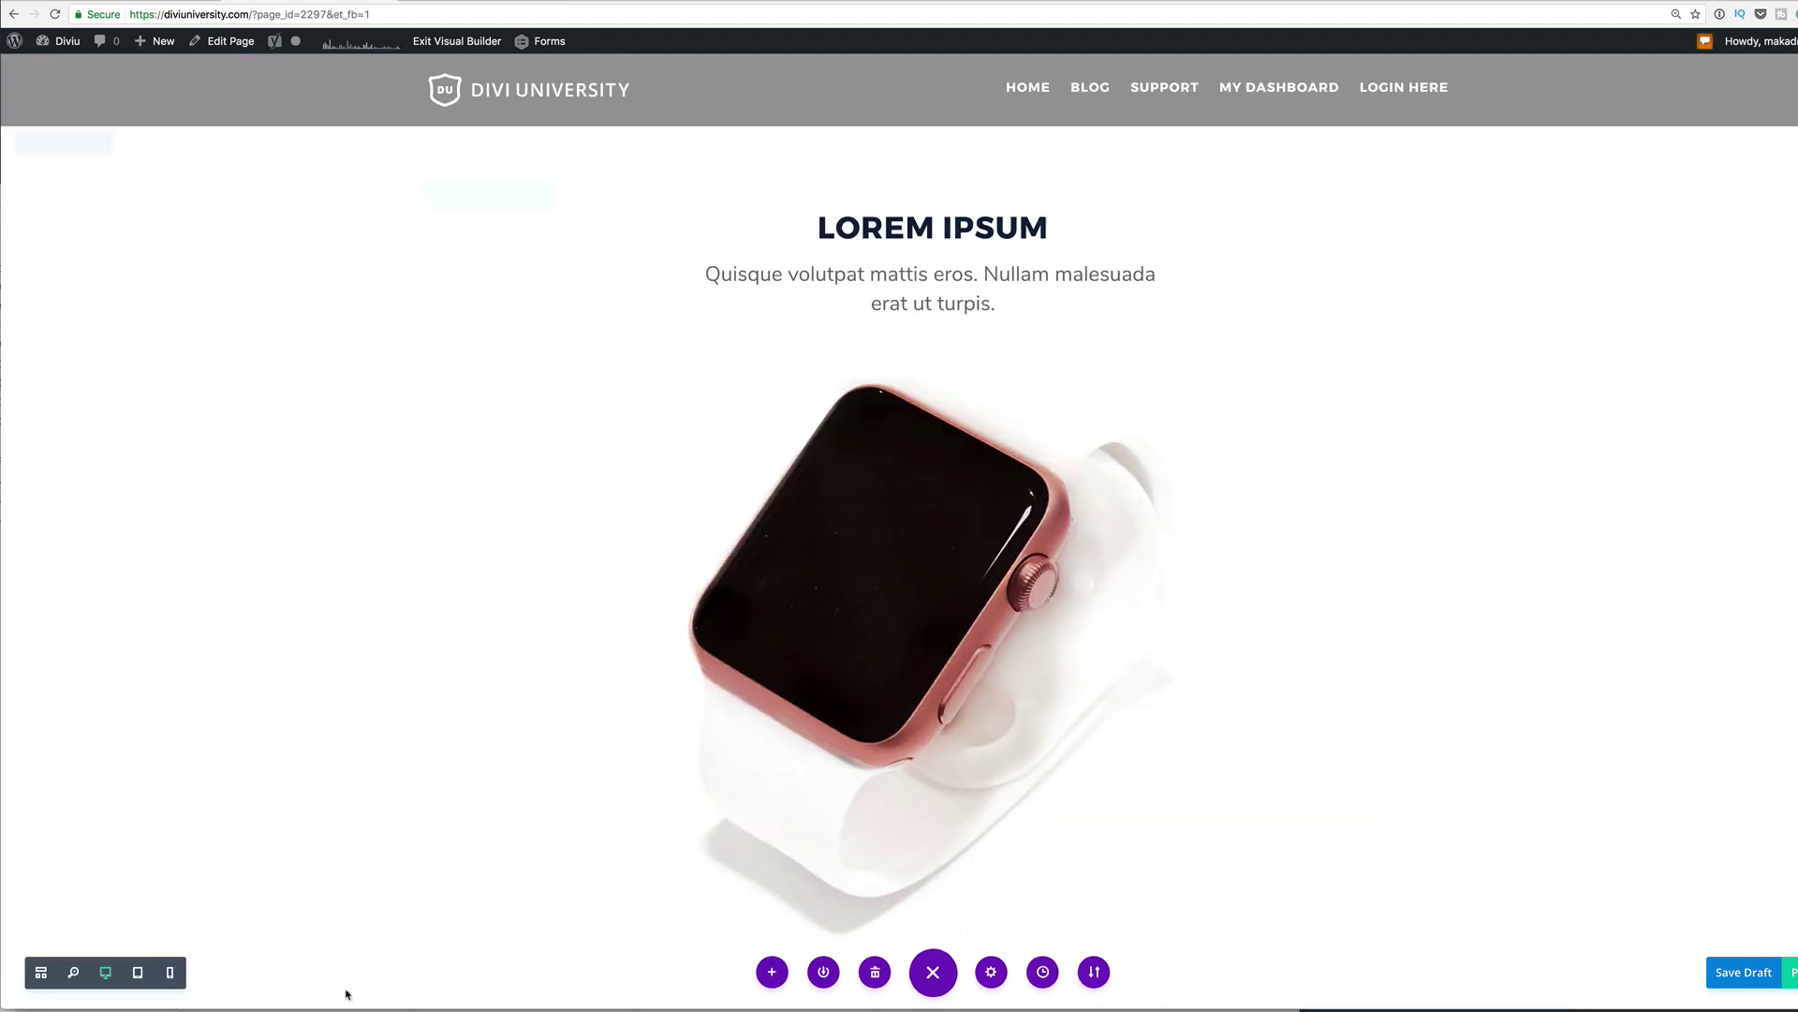
Step: Check the footer on the Apple home page and add a regular section with a four-column row below the product images section
scroll(428, 611, down, 4)
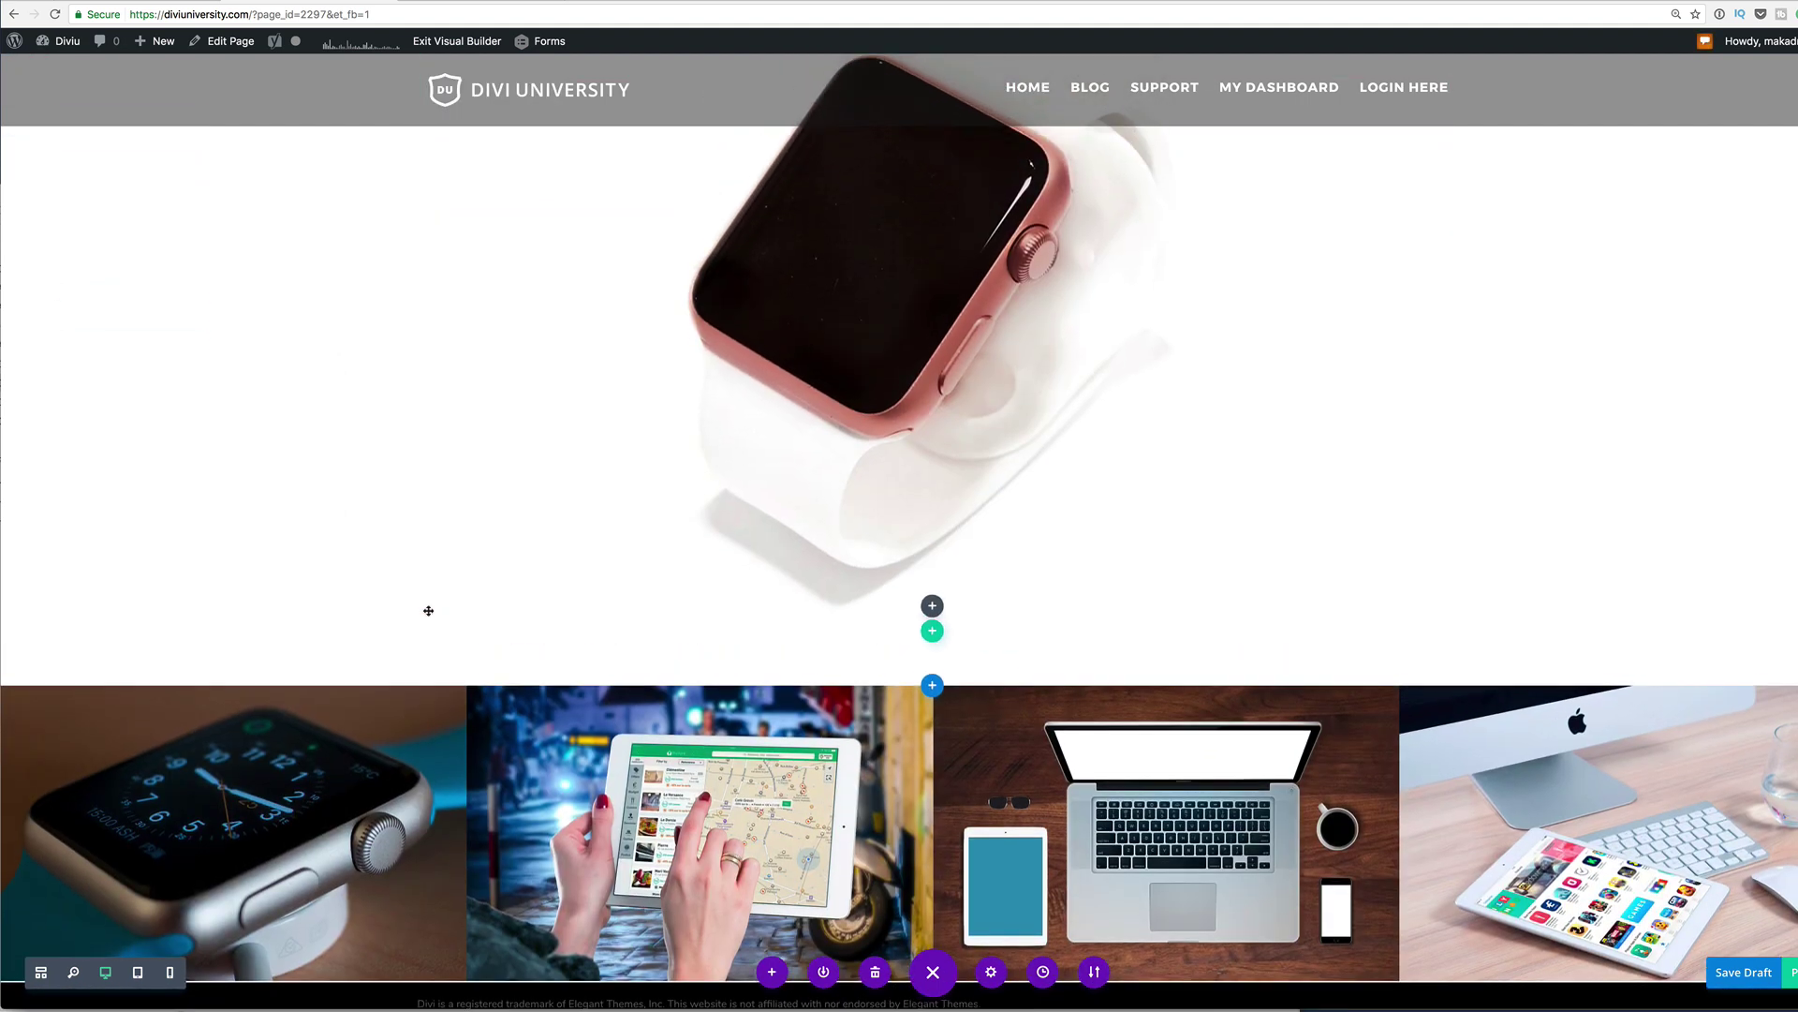
key(ctrl+Tab)
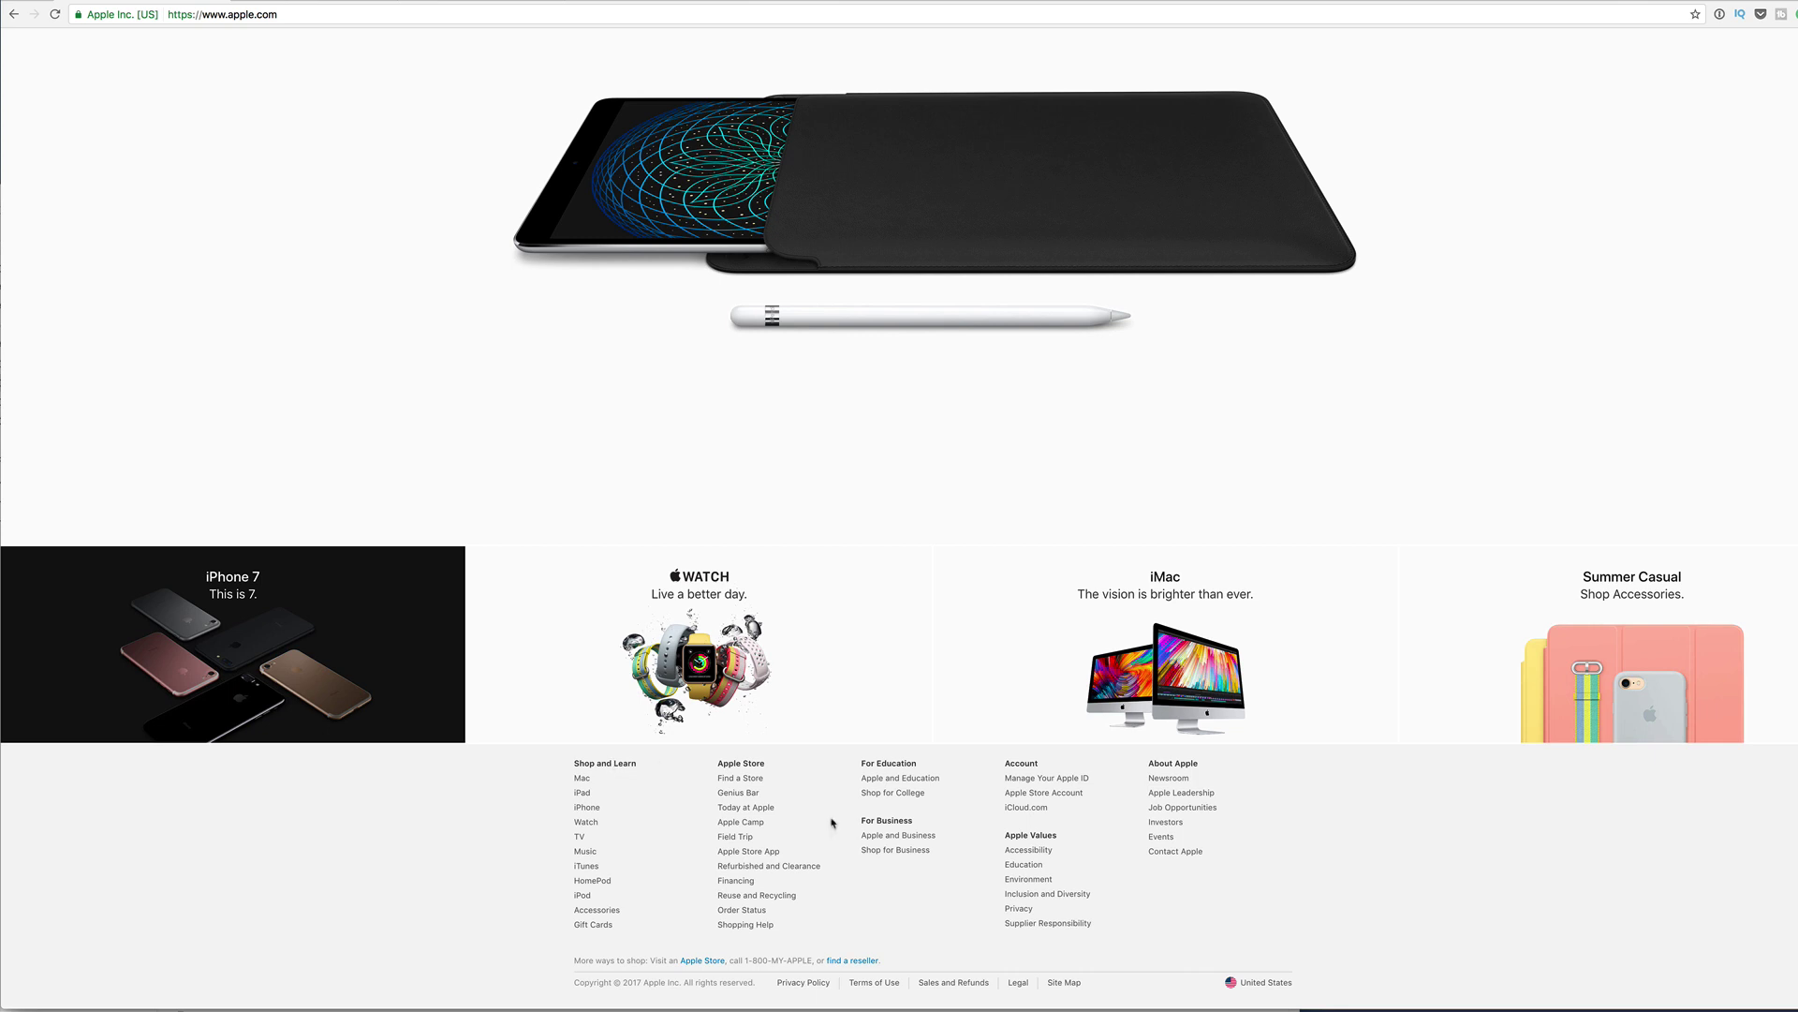
key(ctrl+Tab)
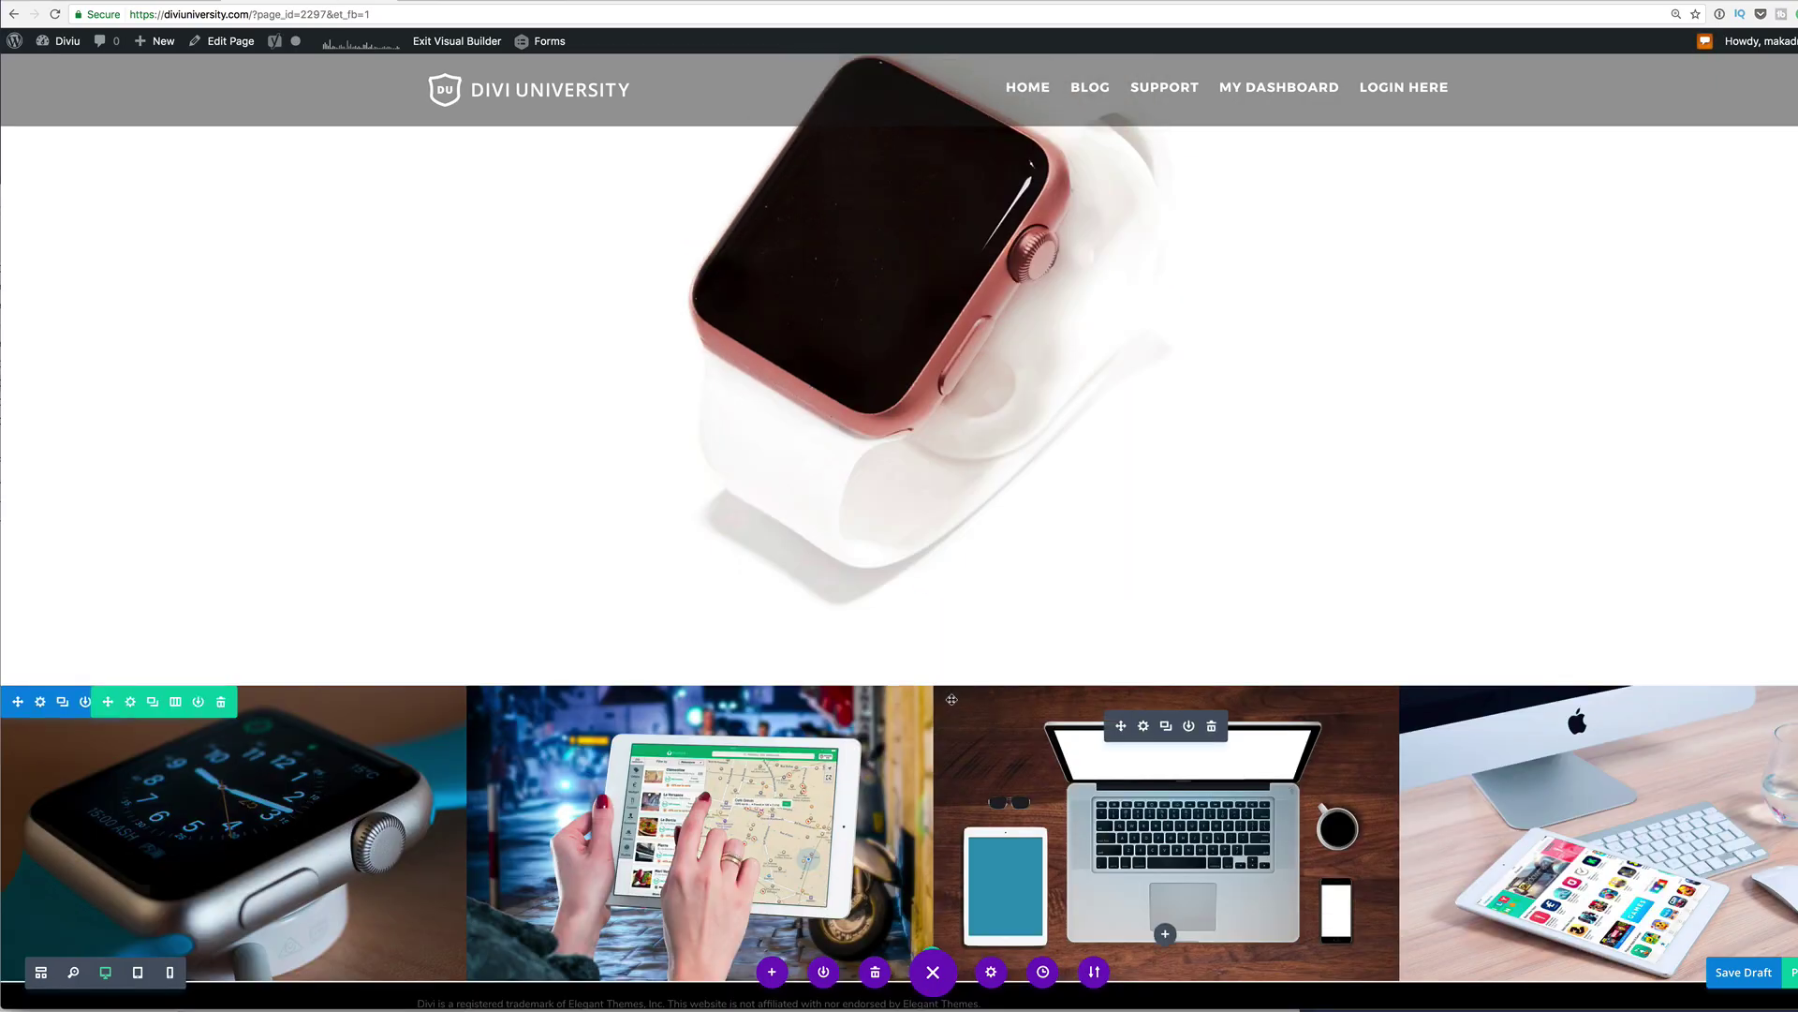
click(41, 972)
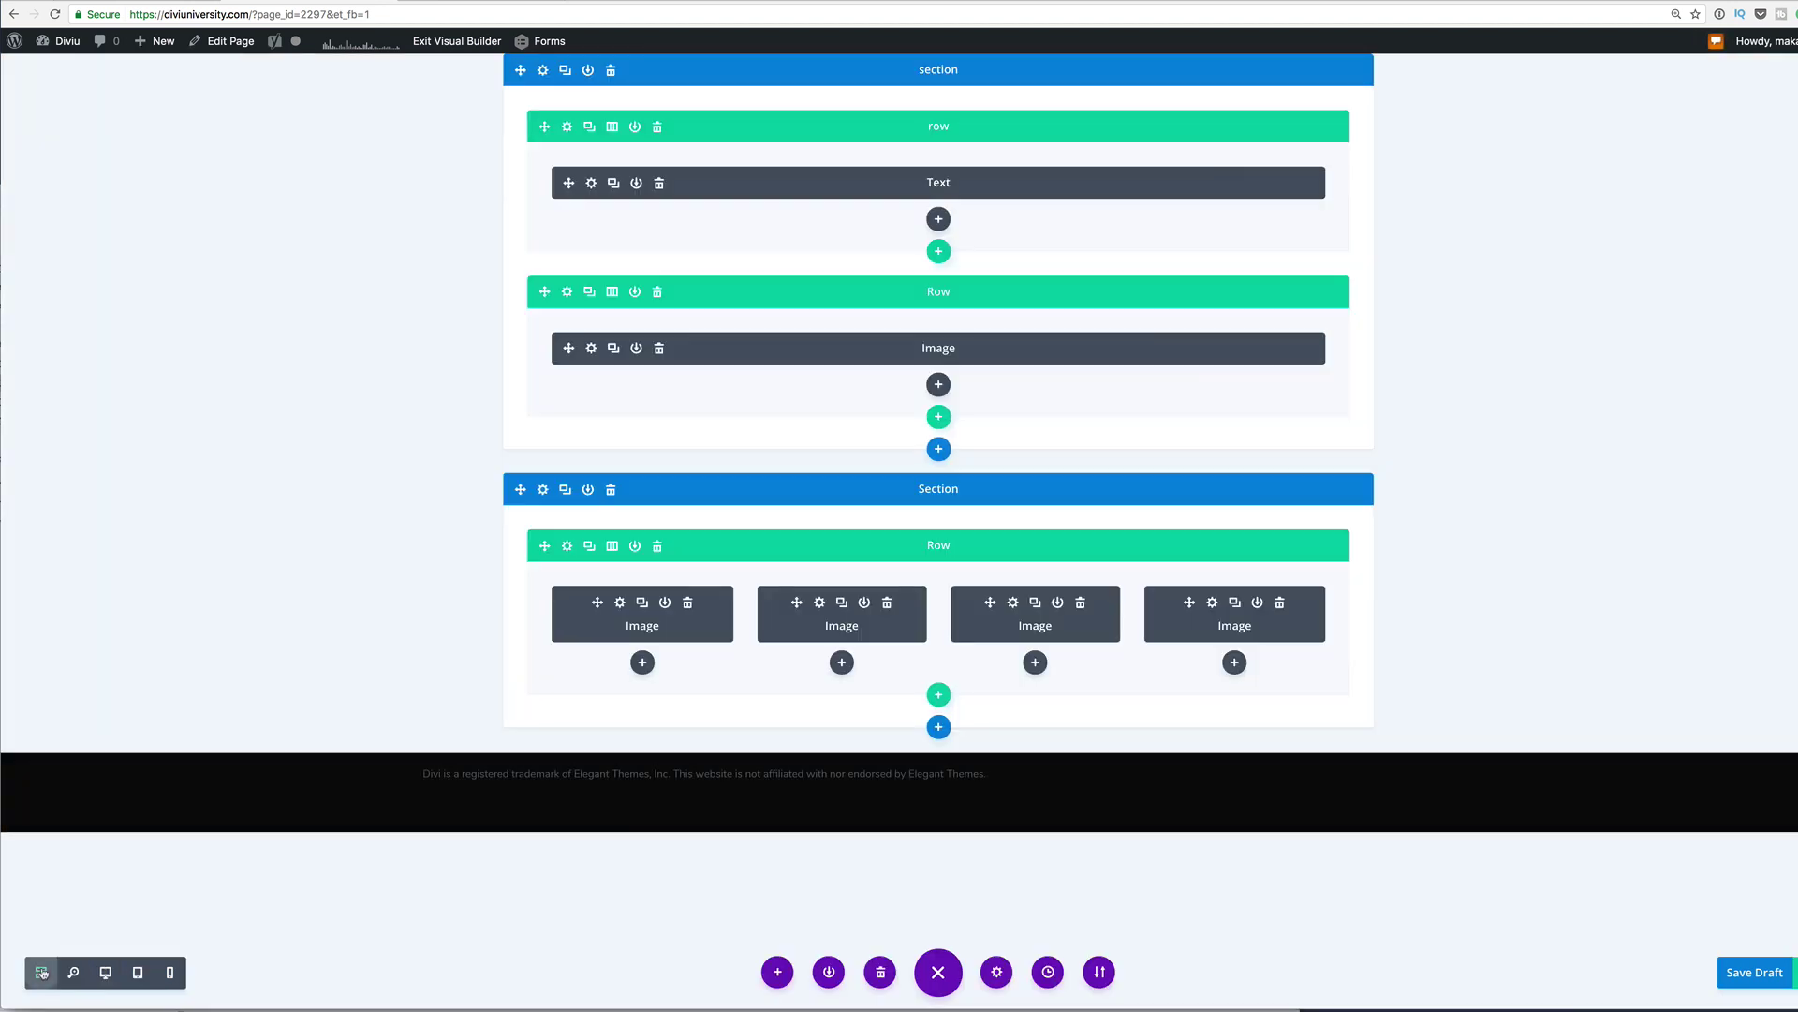
click(939, 727)
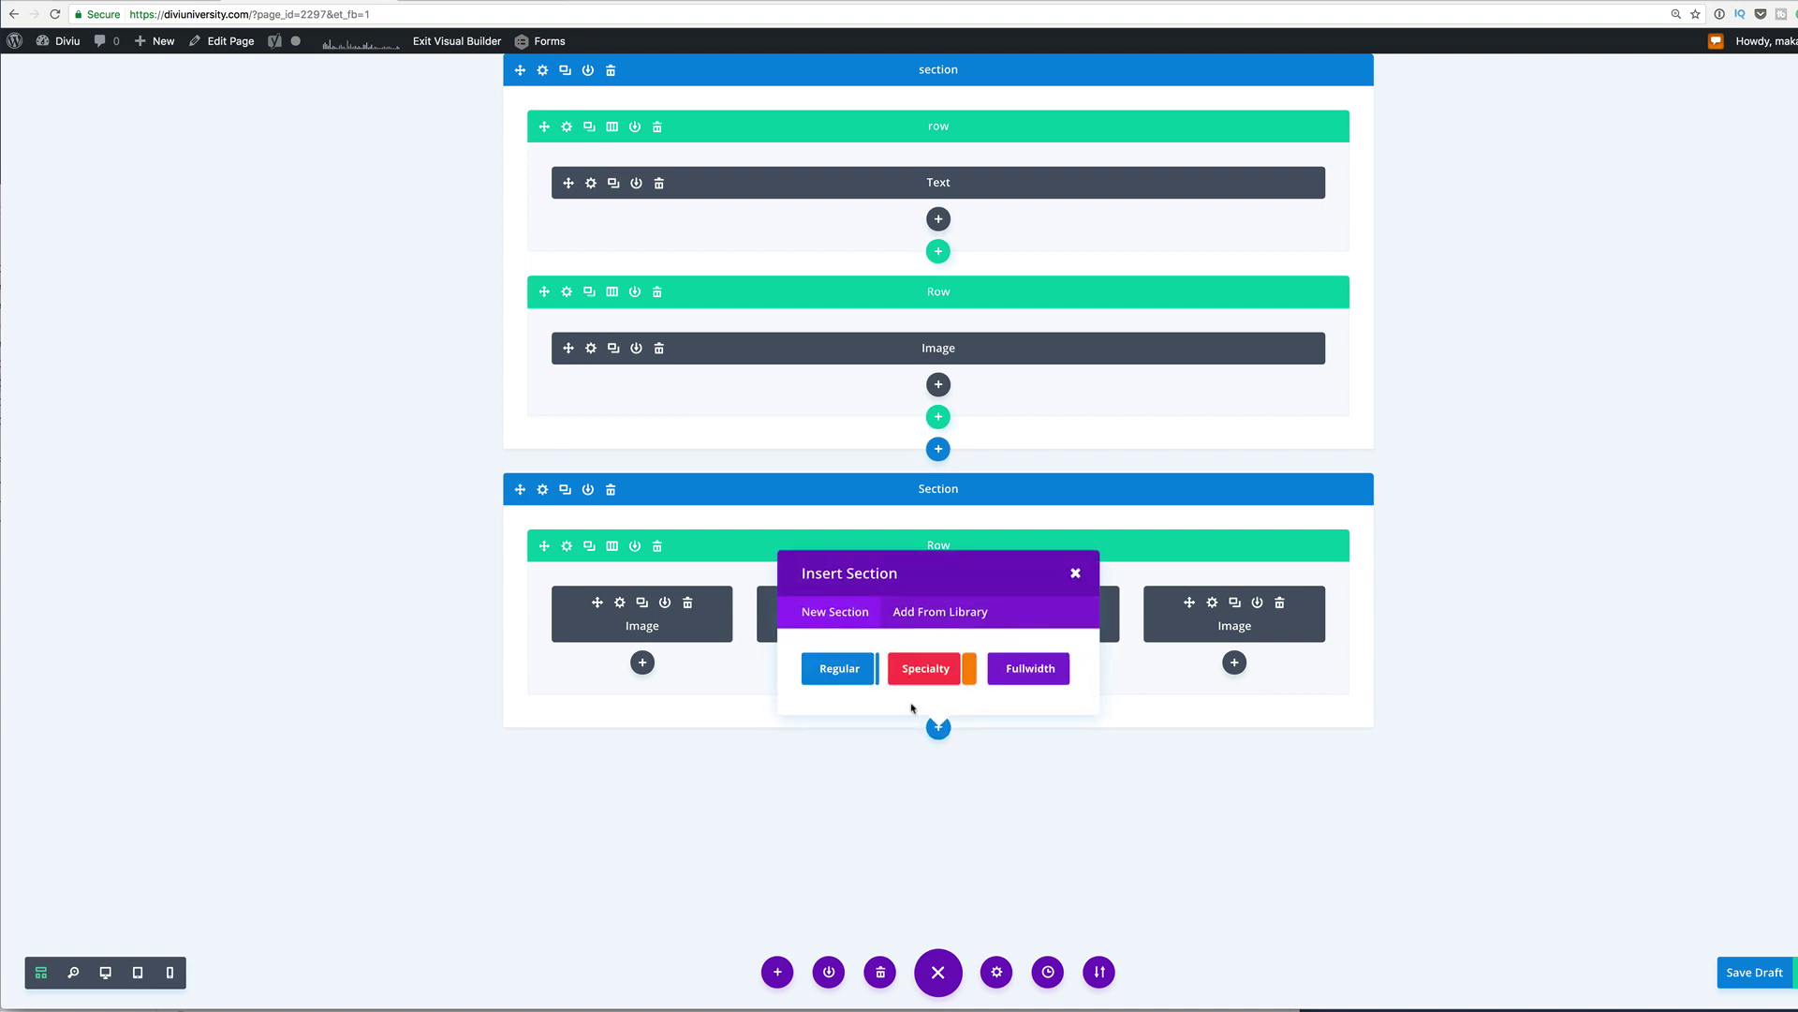
click(842, 670)
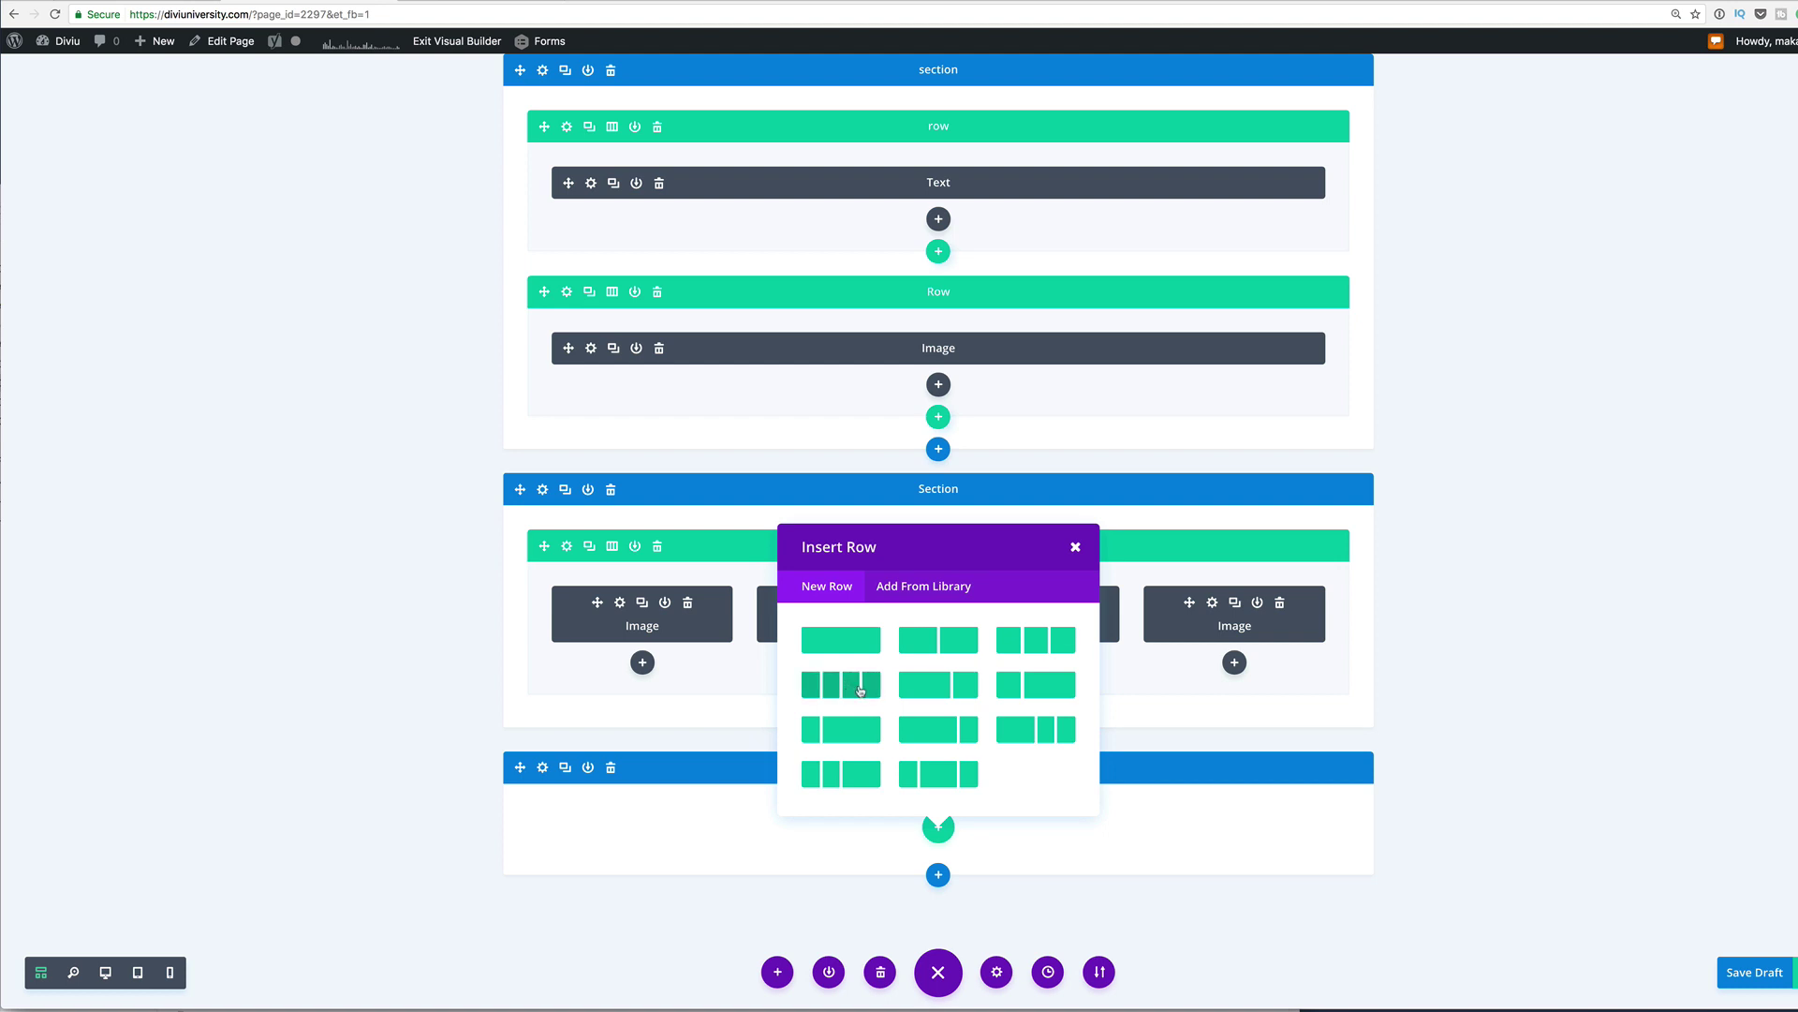
click(860, 689)
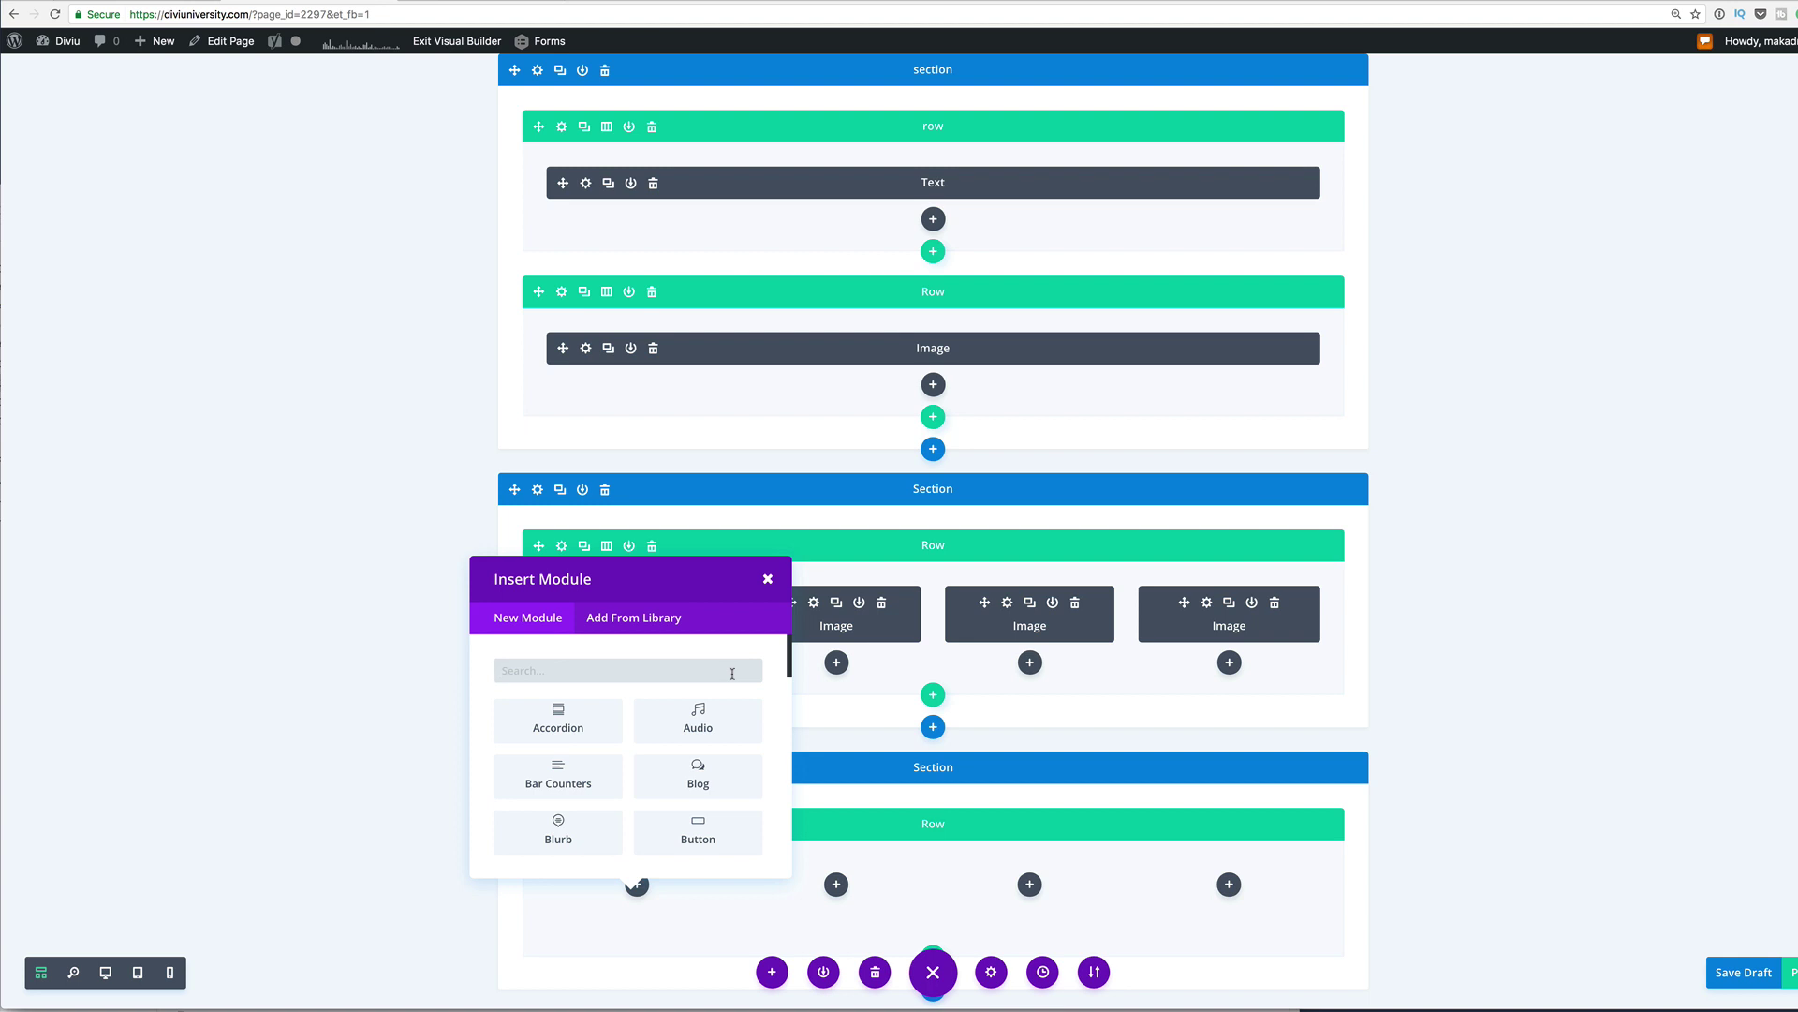
Step: Insert a Text module in the new row's first column and paste "Donec nec justo" from lorem2.com as its content
text(text)
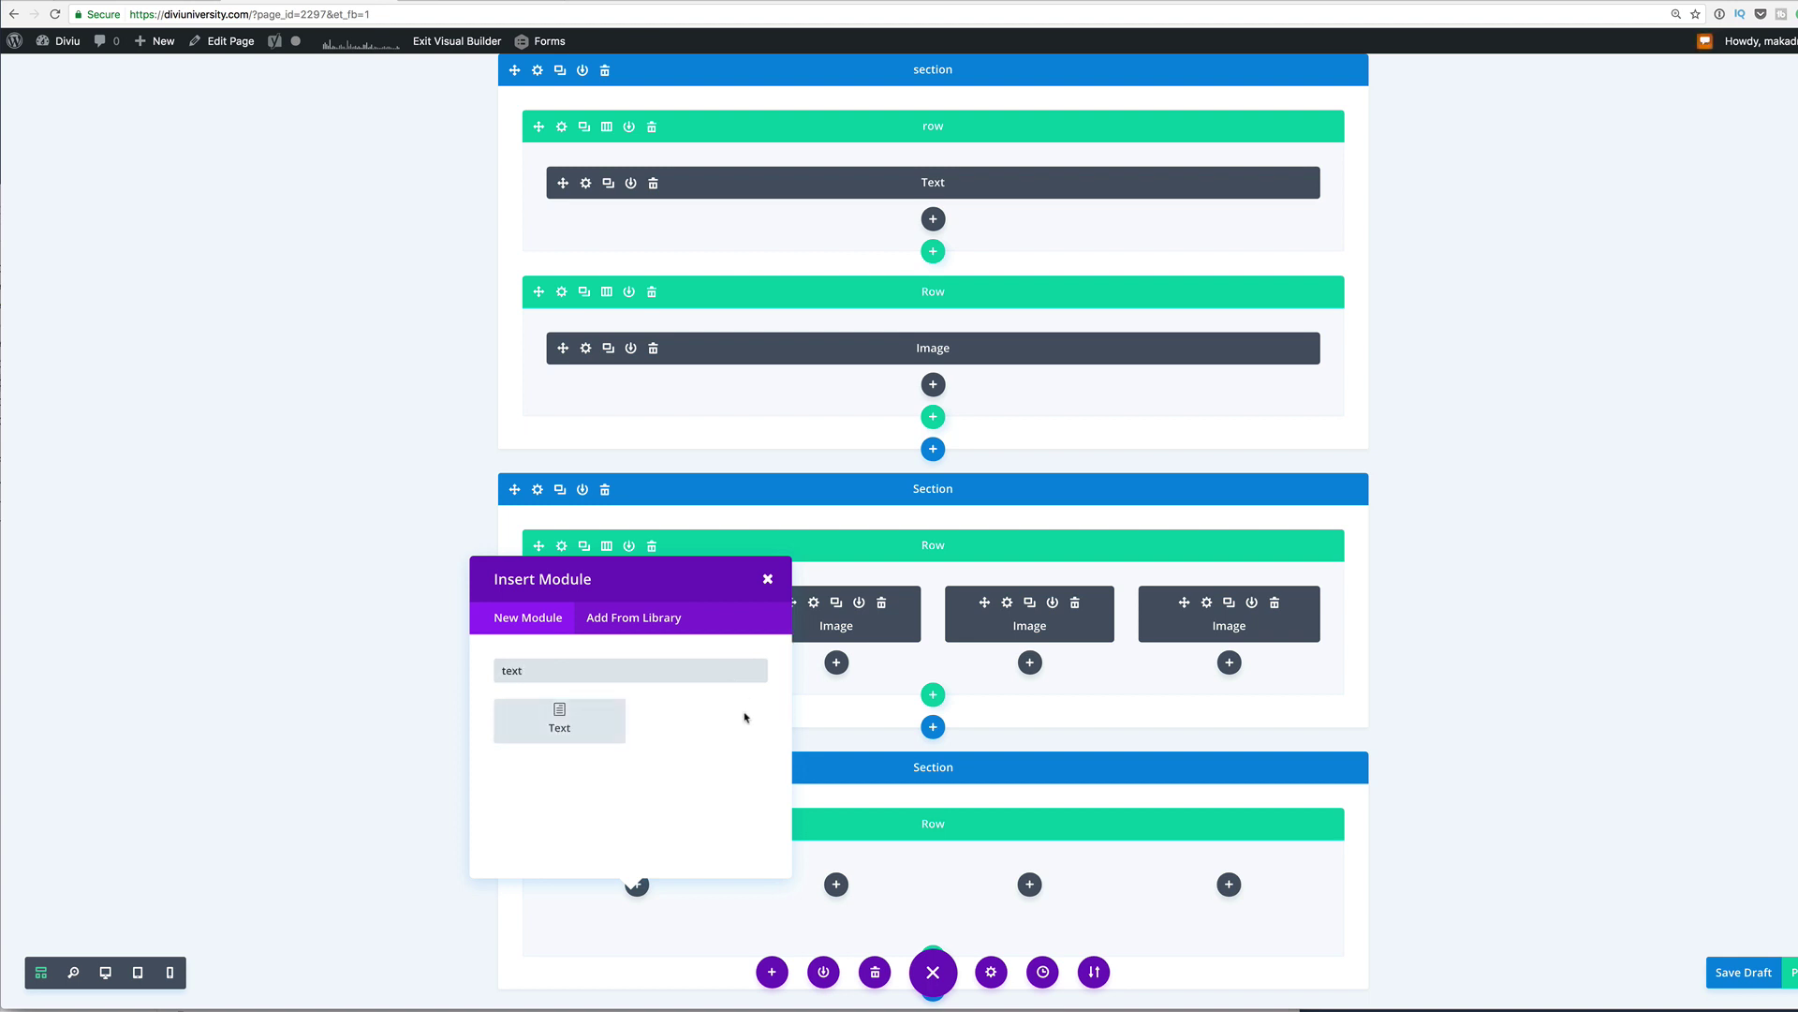
click(562, 721)
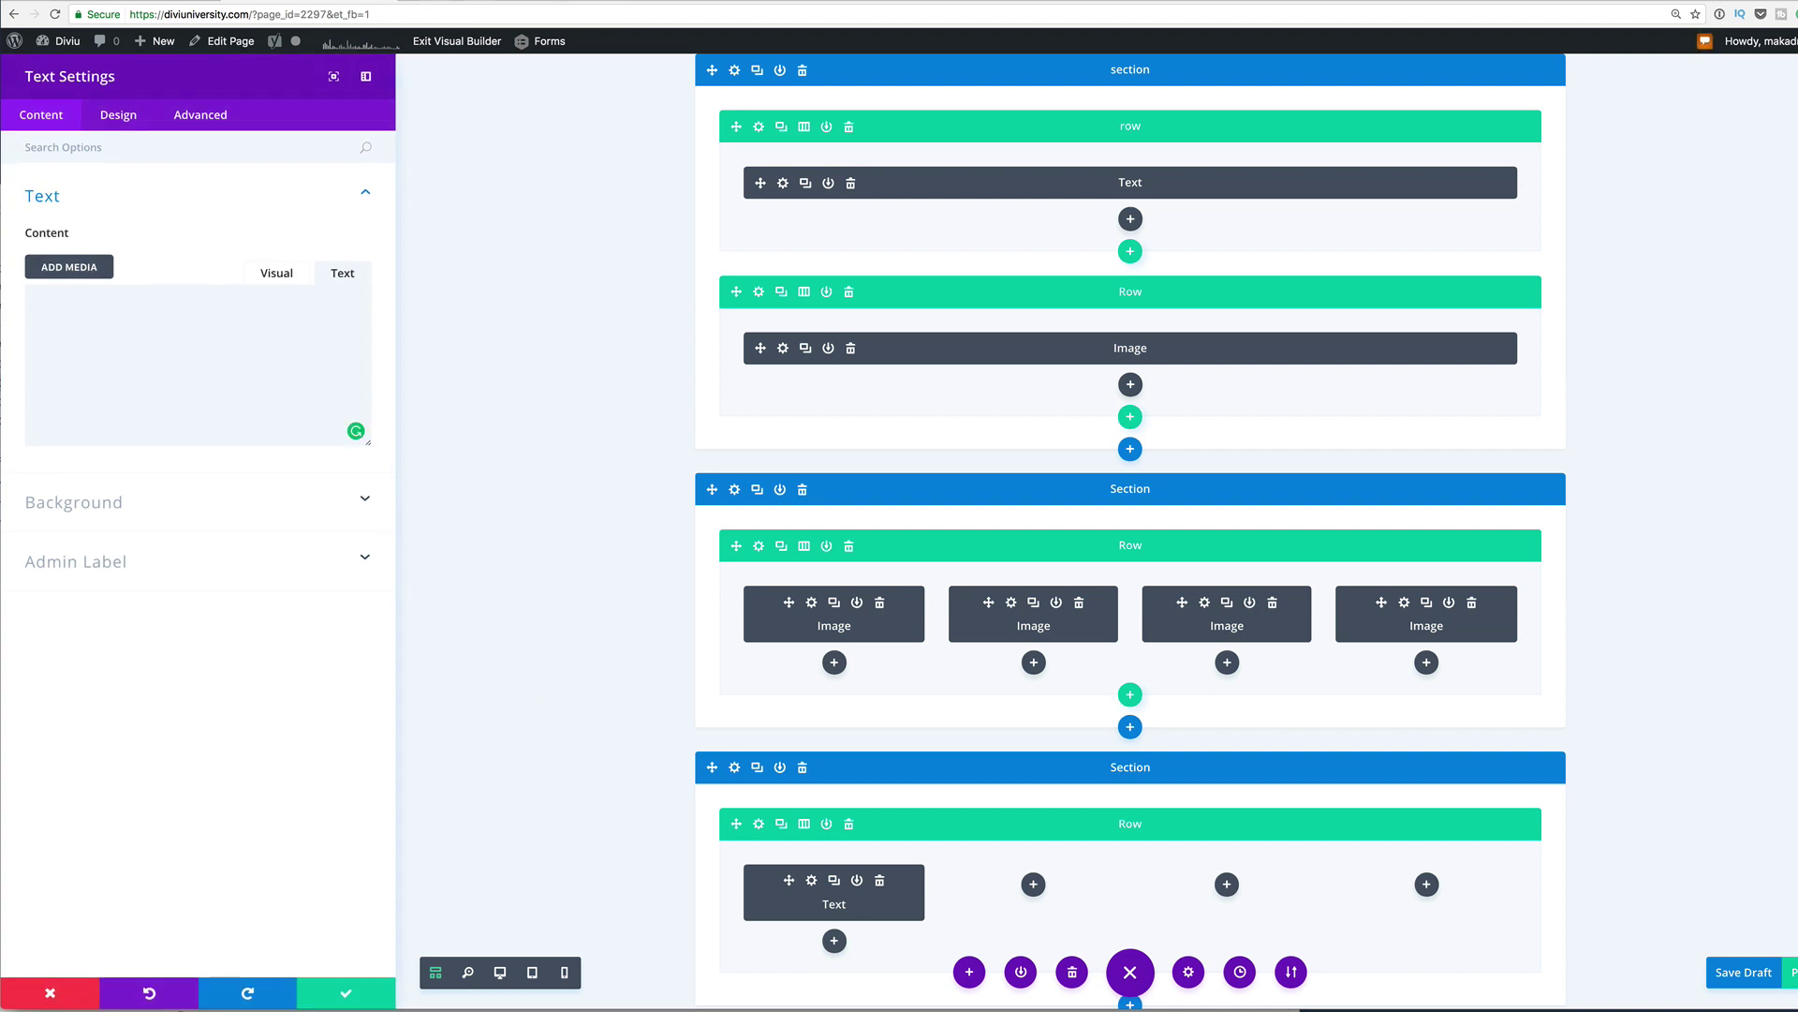
key(ctrl+Tab)
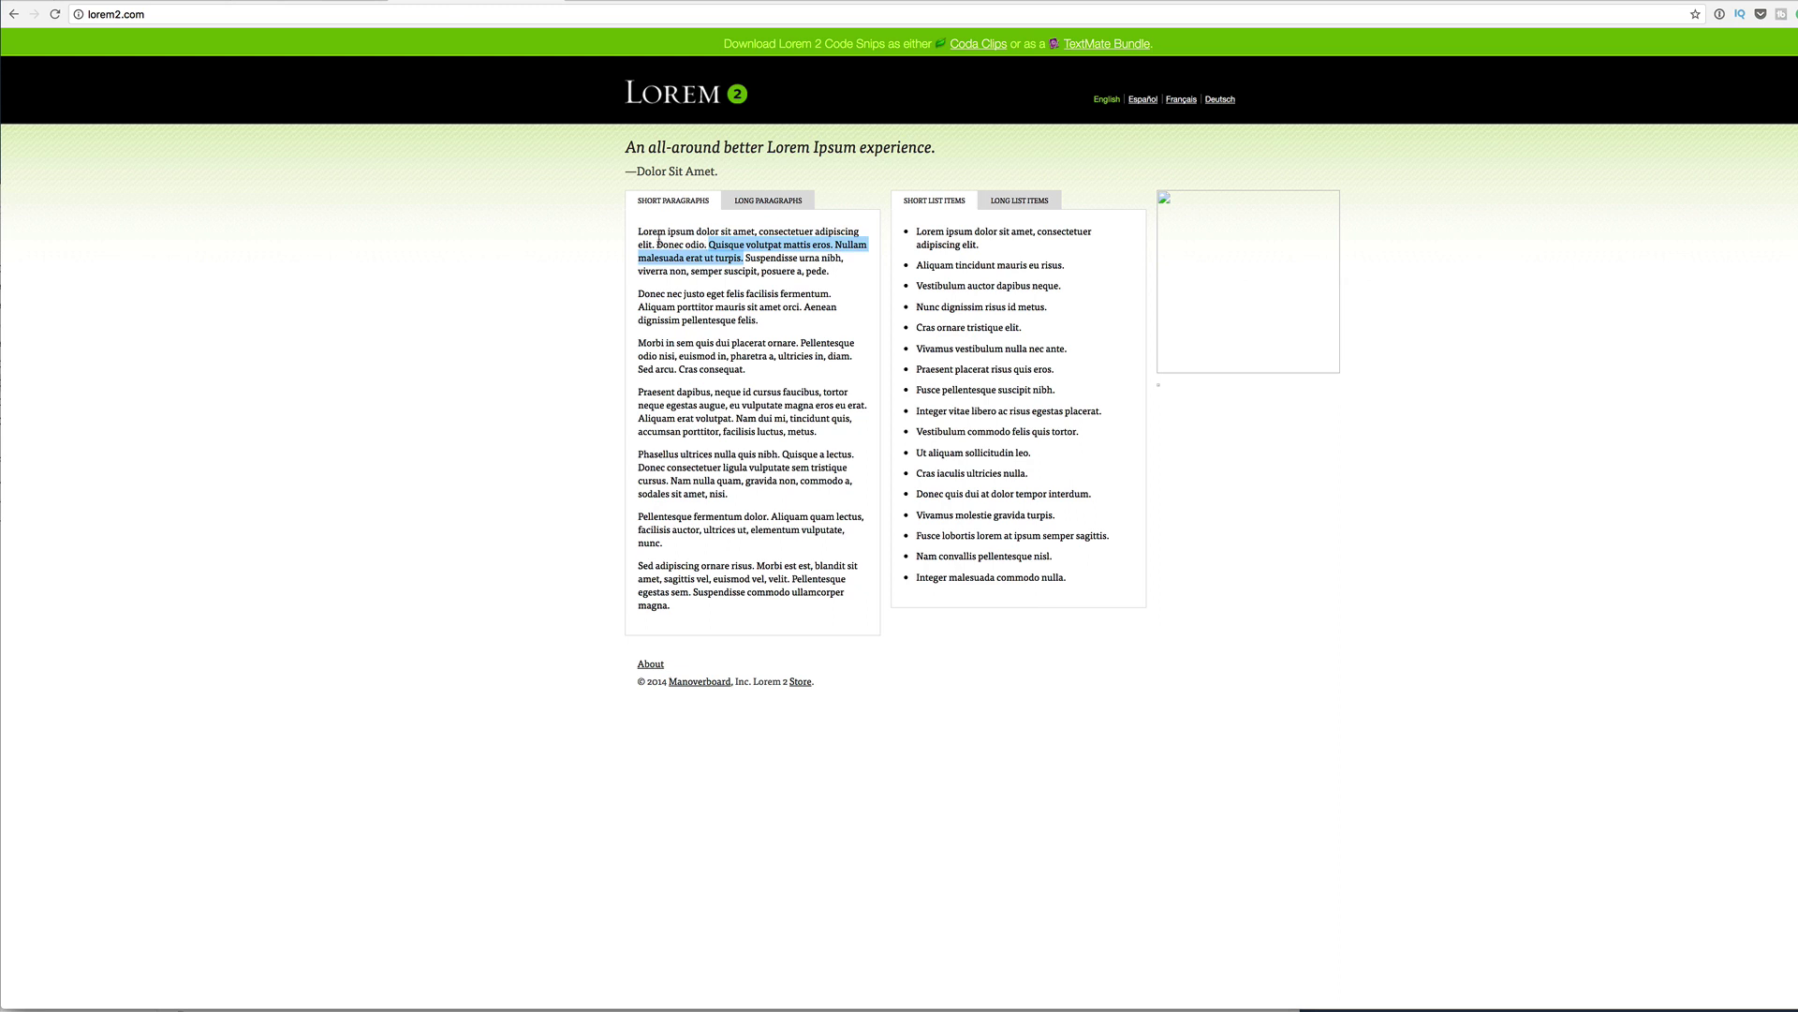
drag(705, 293, 633, 297)
key(ctrl+c)
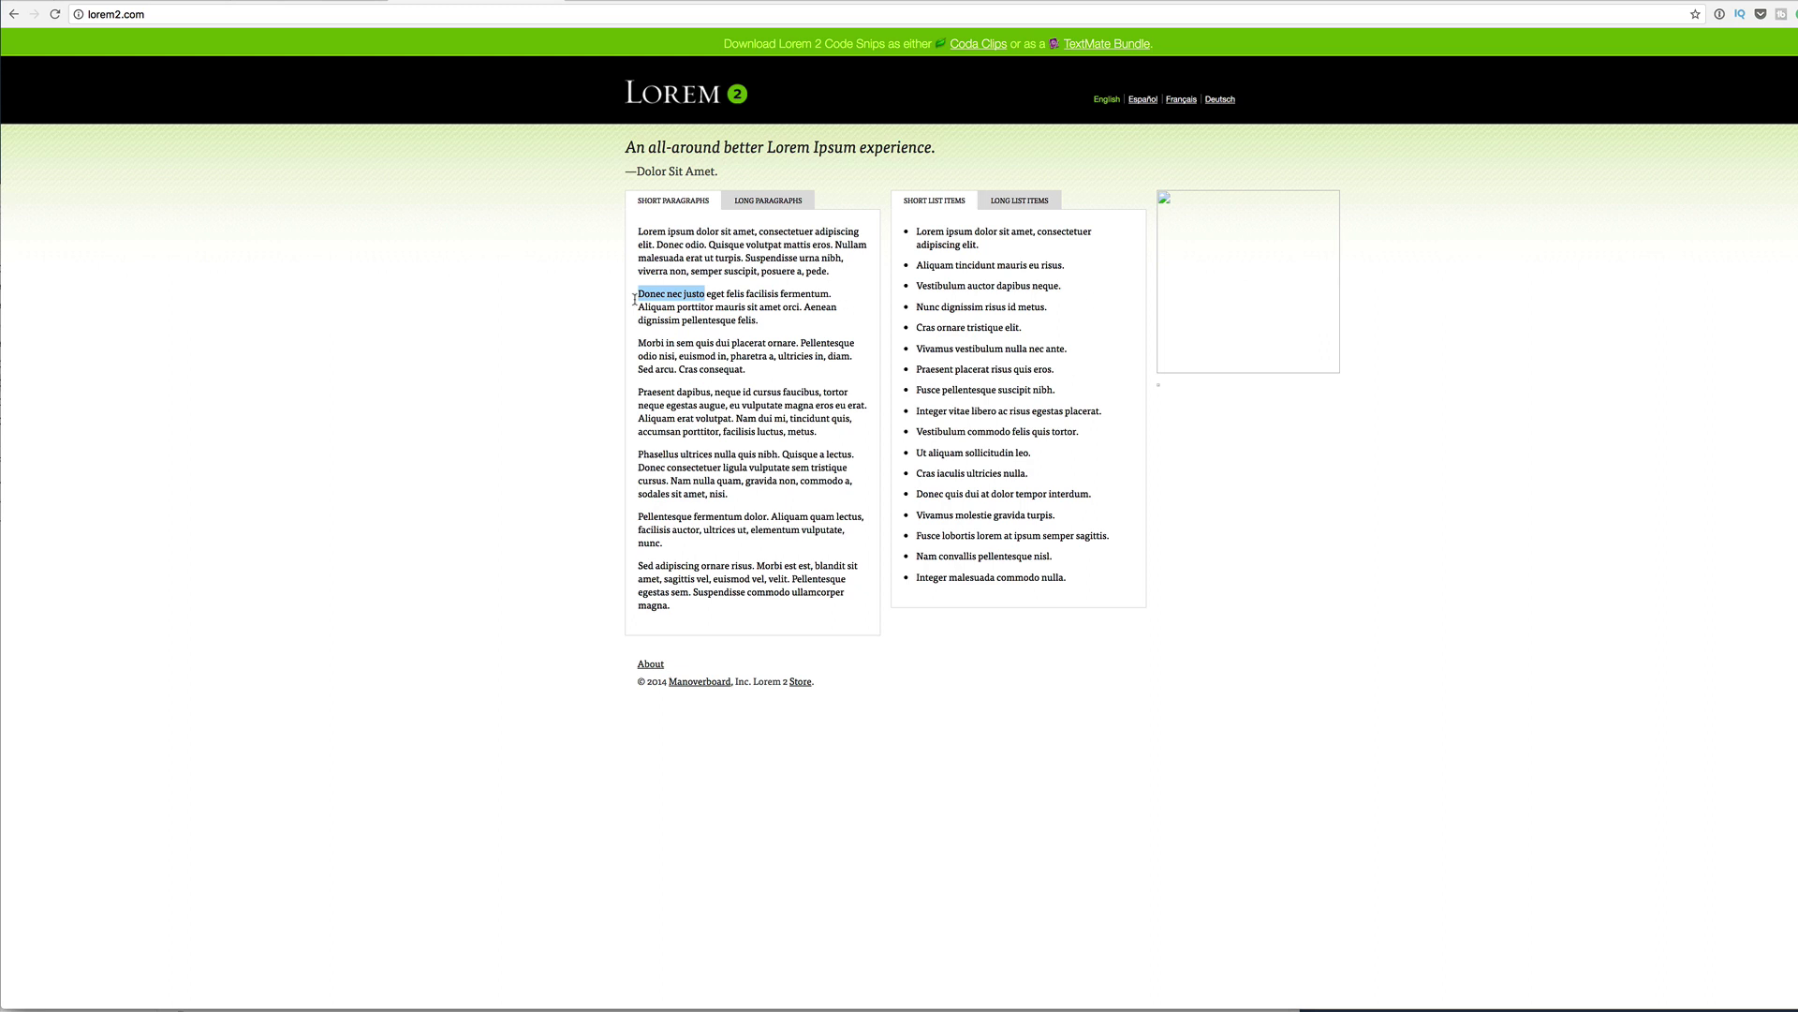
key(ctrl+shift+Tab)
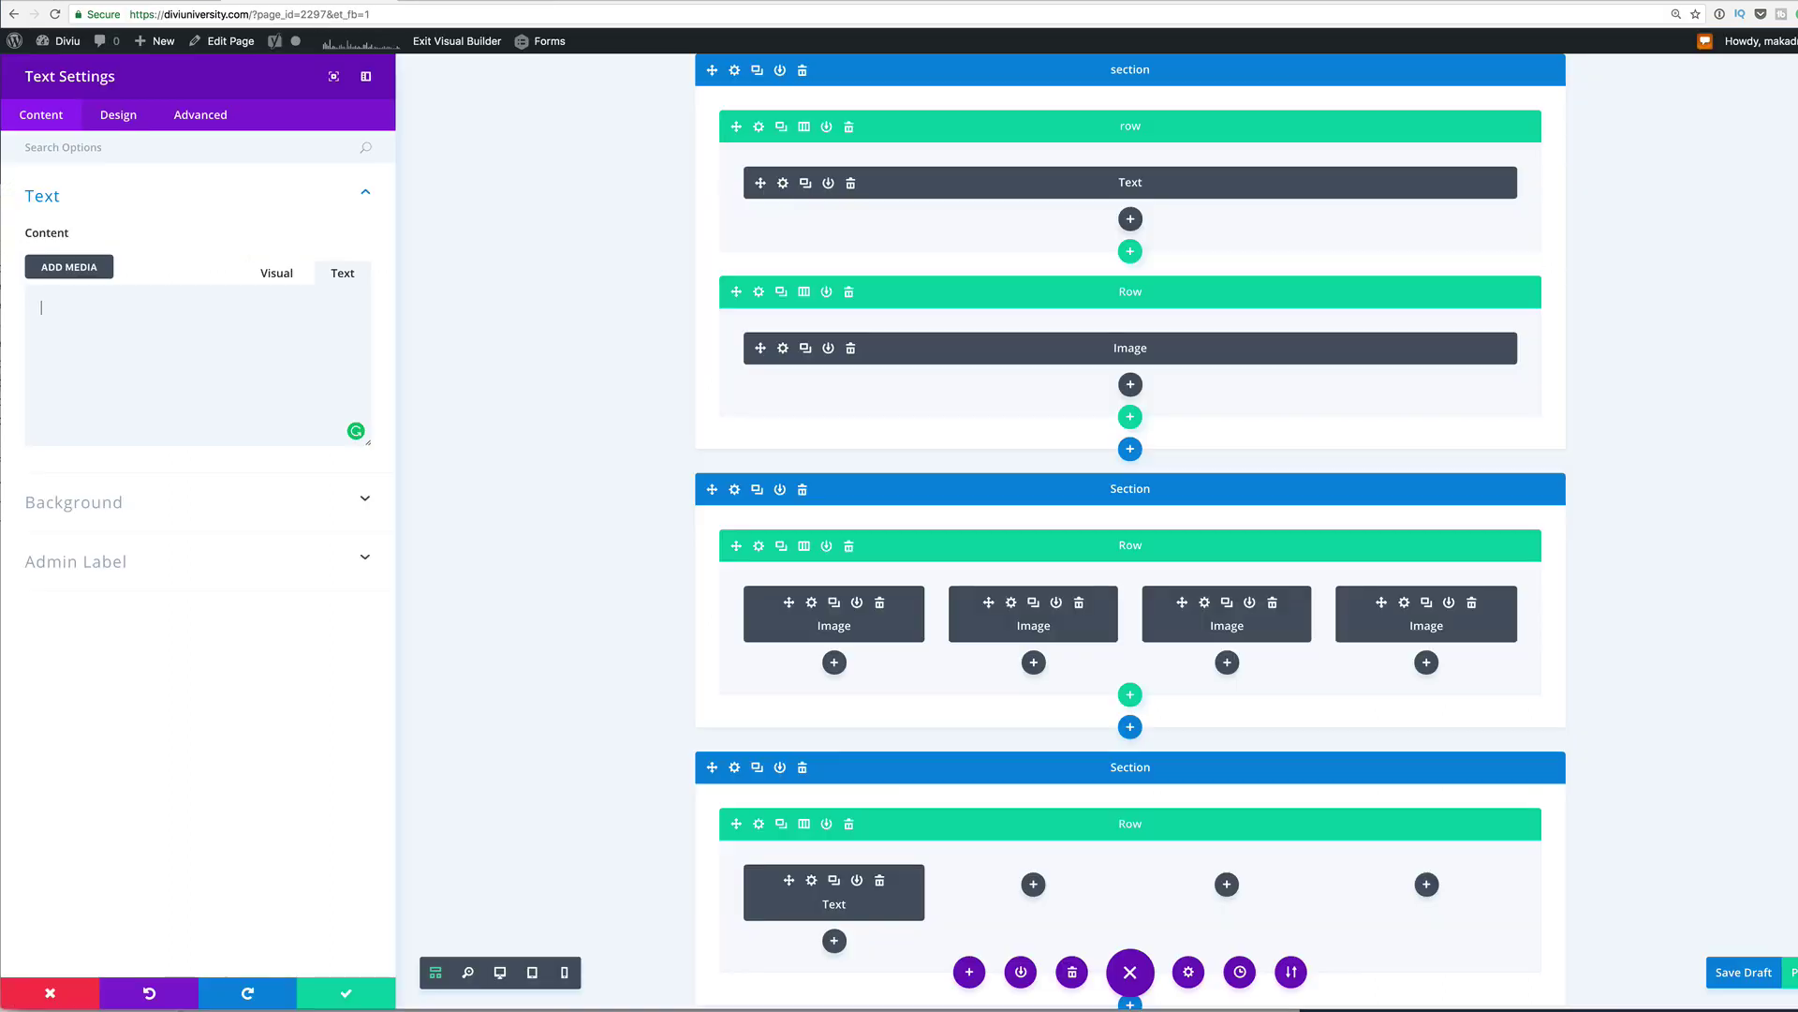
key(ctrl+v)
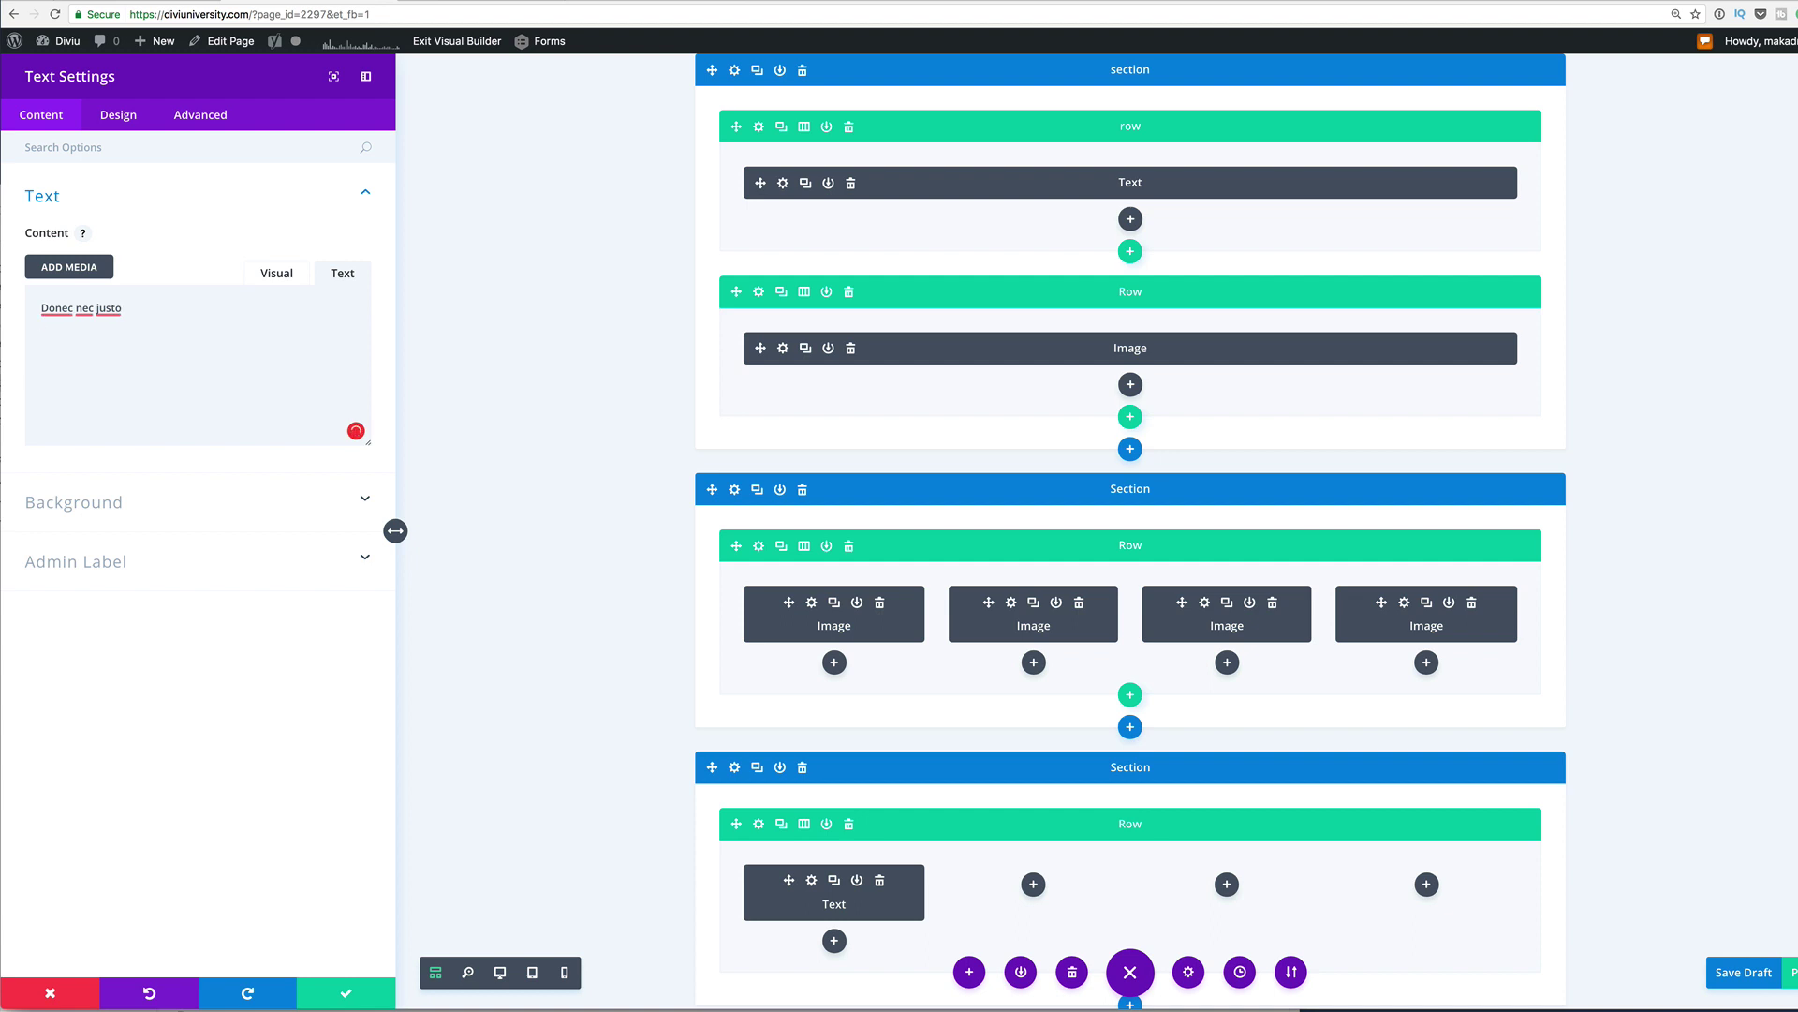
Step: Copy "Morbi" from lorem2.com and paste it below "Donec nec justo" in the text content, separated by a blank line
key(ctrl+Tab)
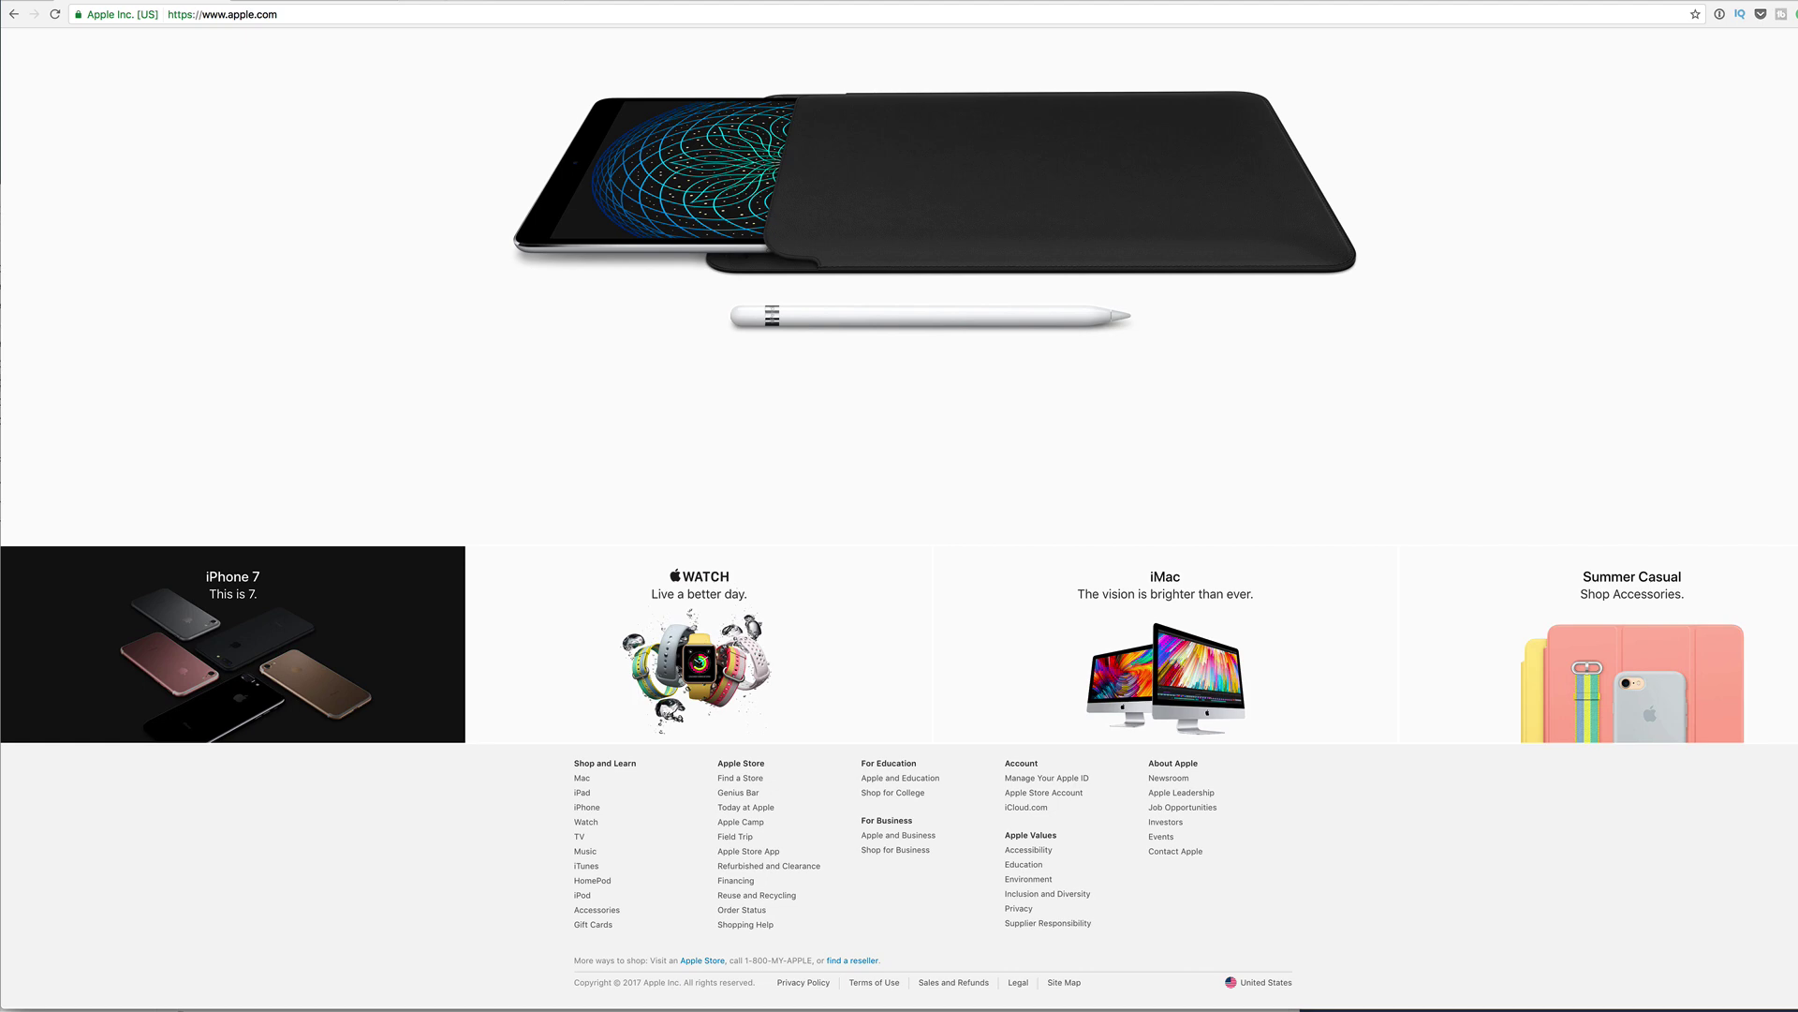
key(ctrl+Tab)
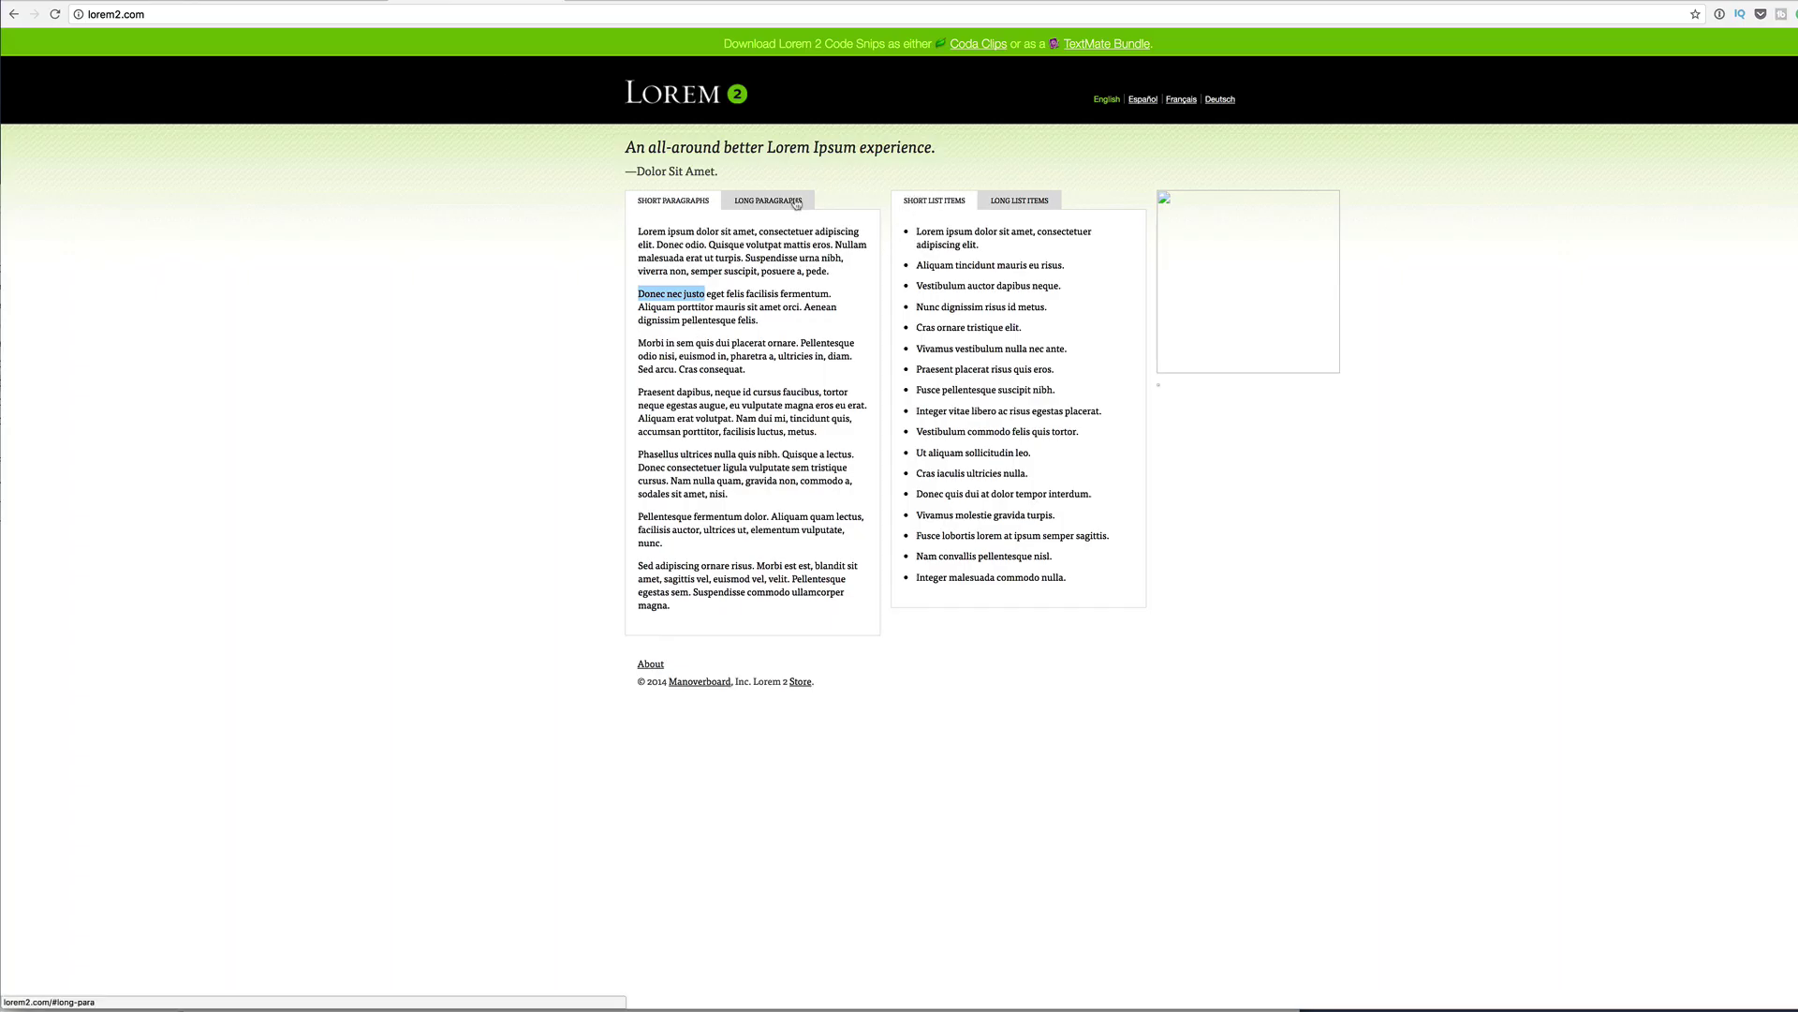
click(1043, 205)
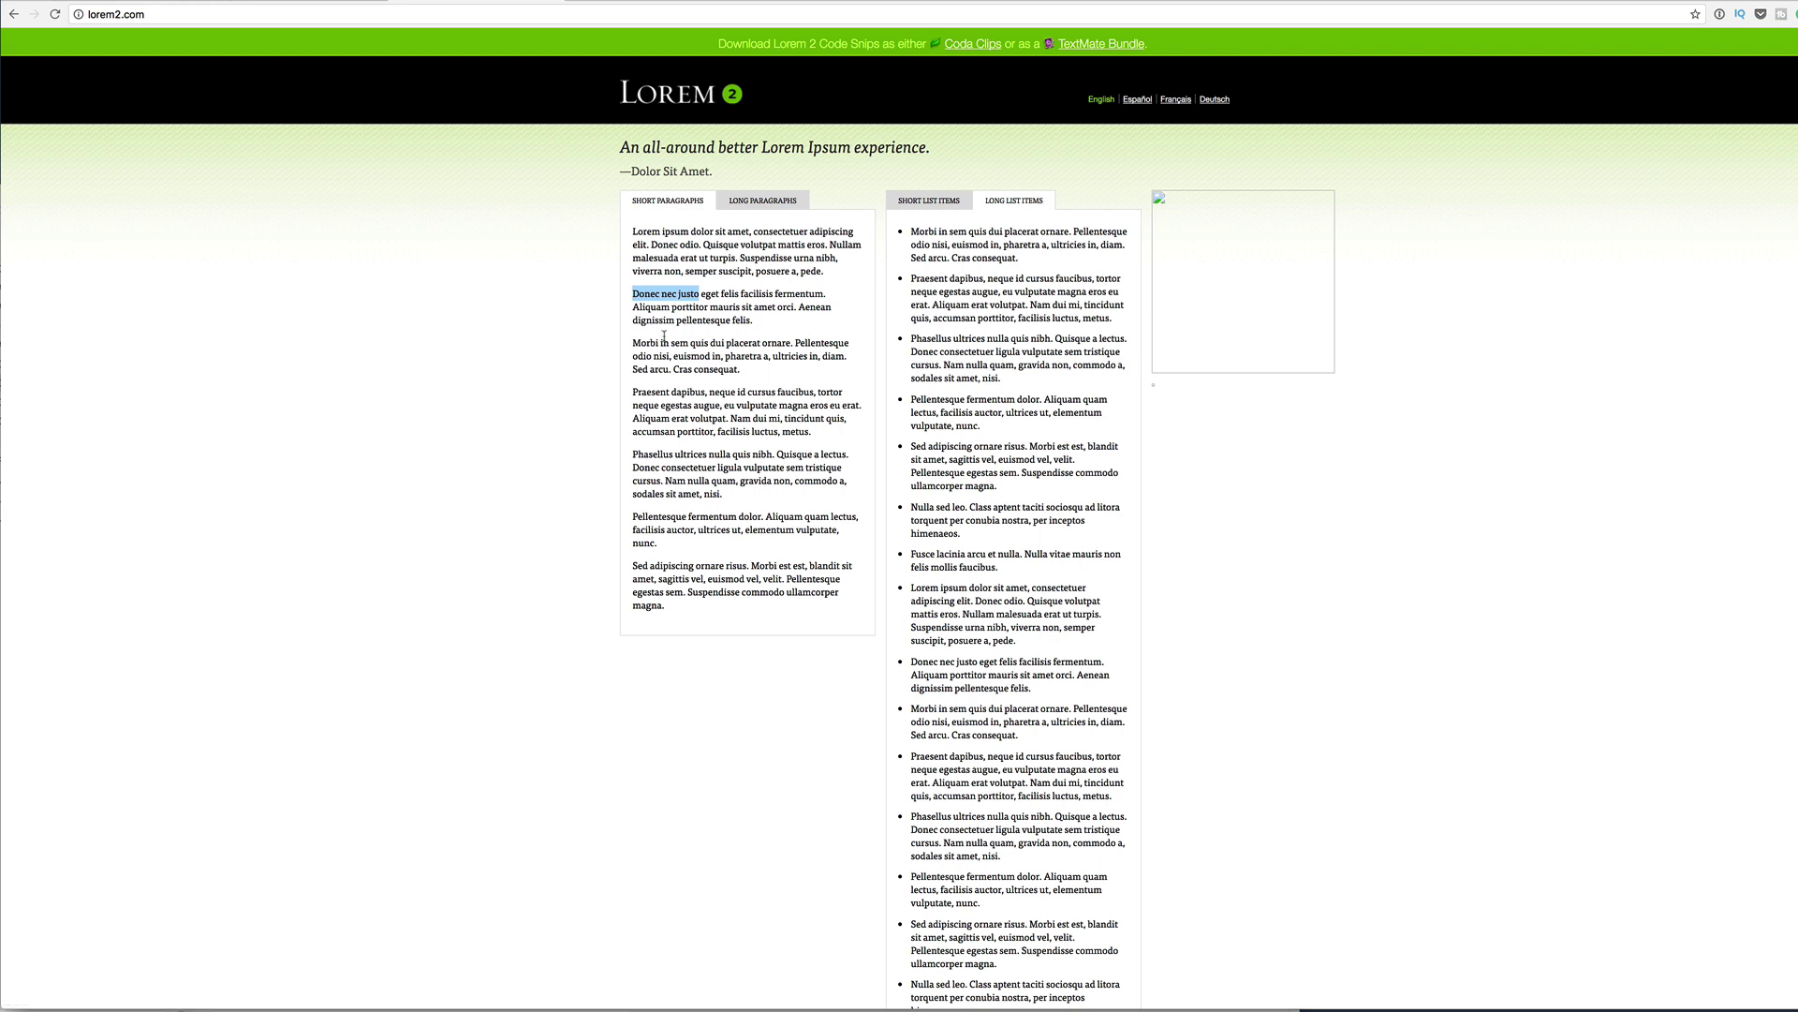
drag(661, 342, 623, 340)
key(super+c)
click(314, 5)
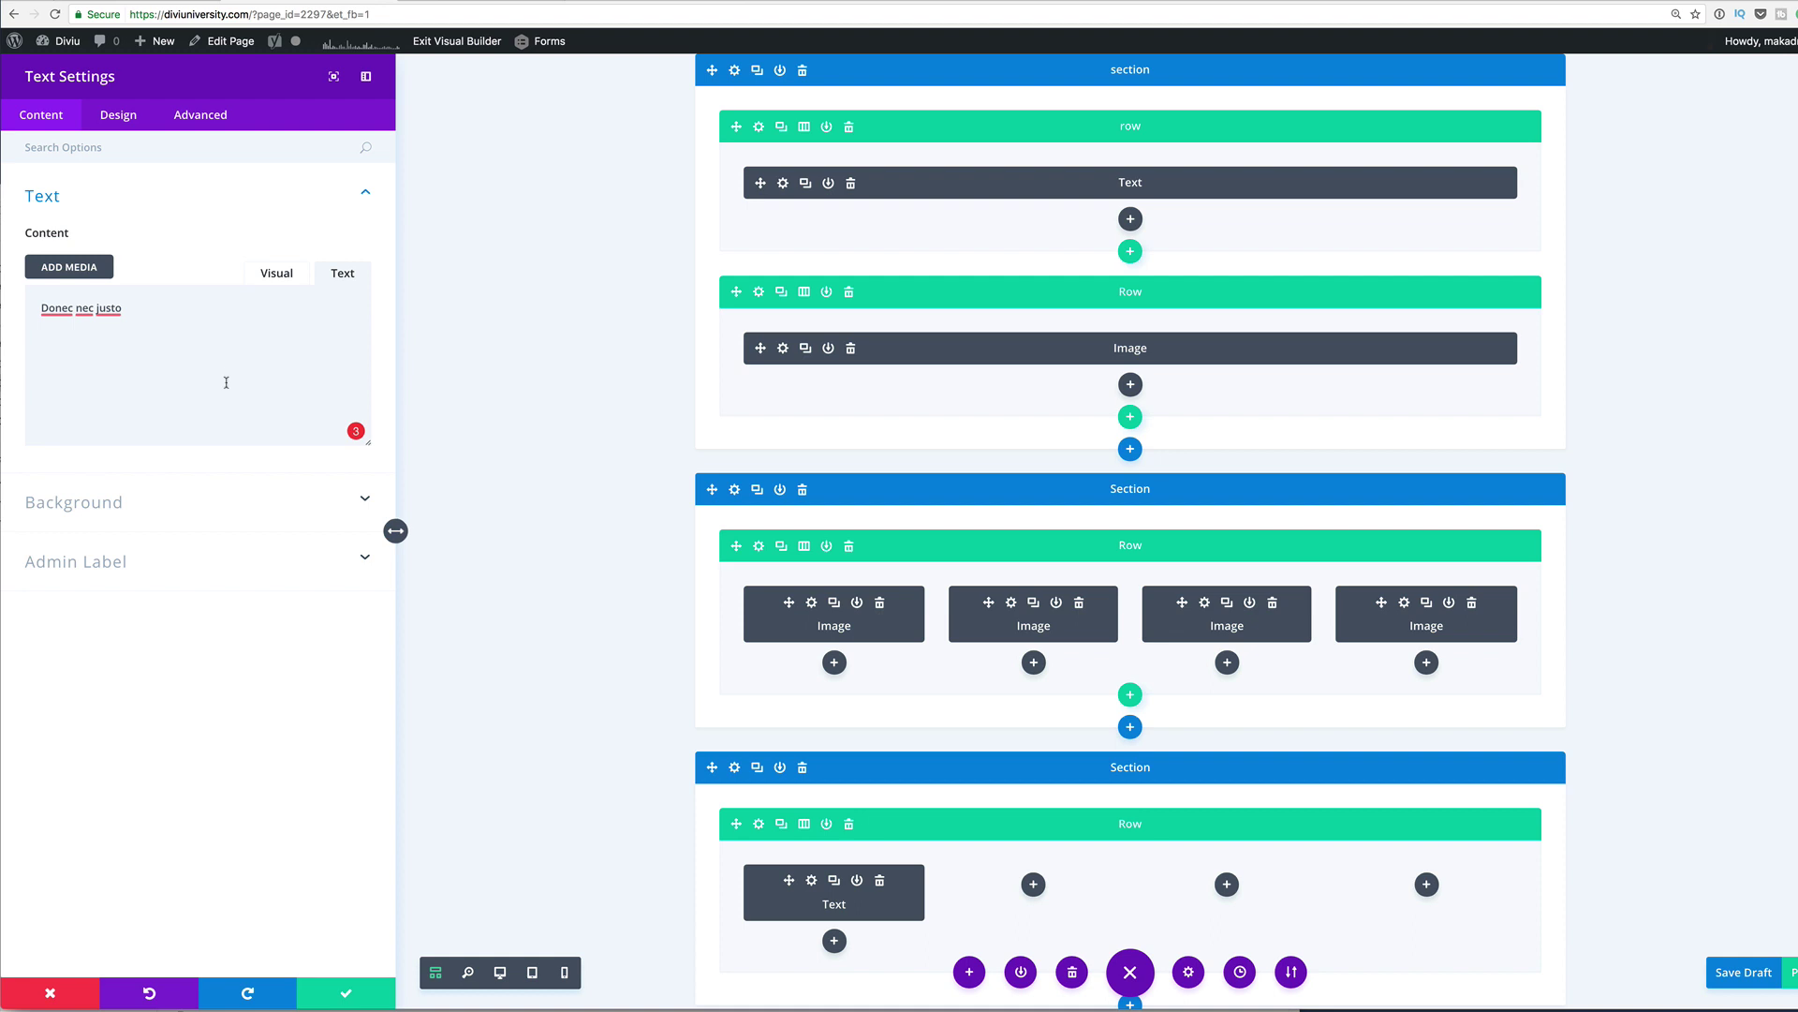
key(Return)
key(Return)
key(super+v)
Step: Add the lines "Pellentesque" and "Sed adipiscing" from lorem2.com below "Morbi" in the text content
click(483, 6)
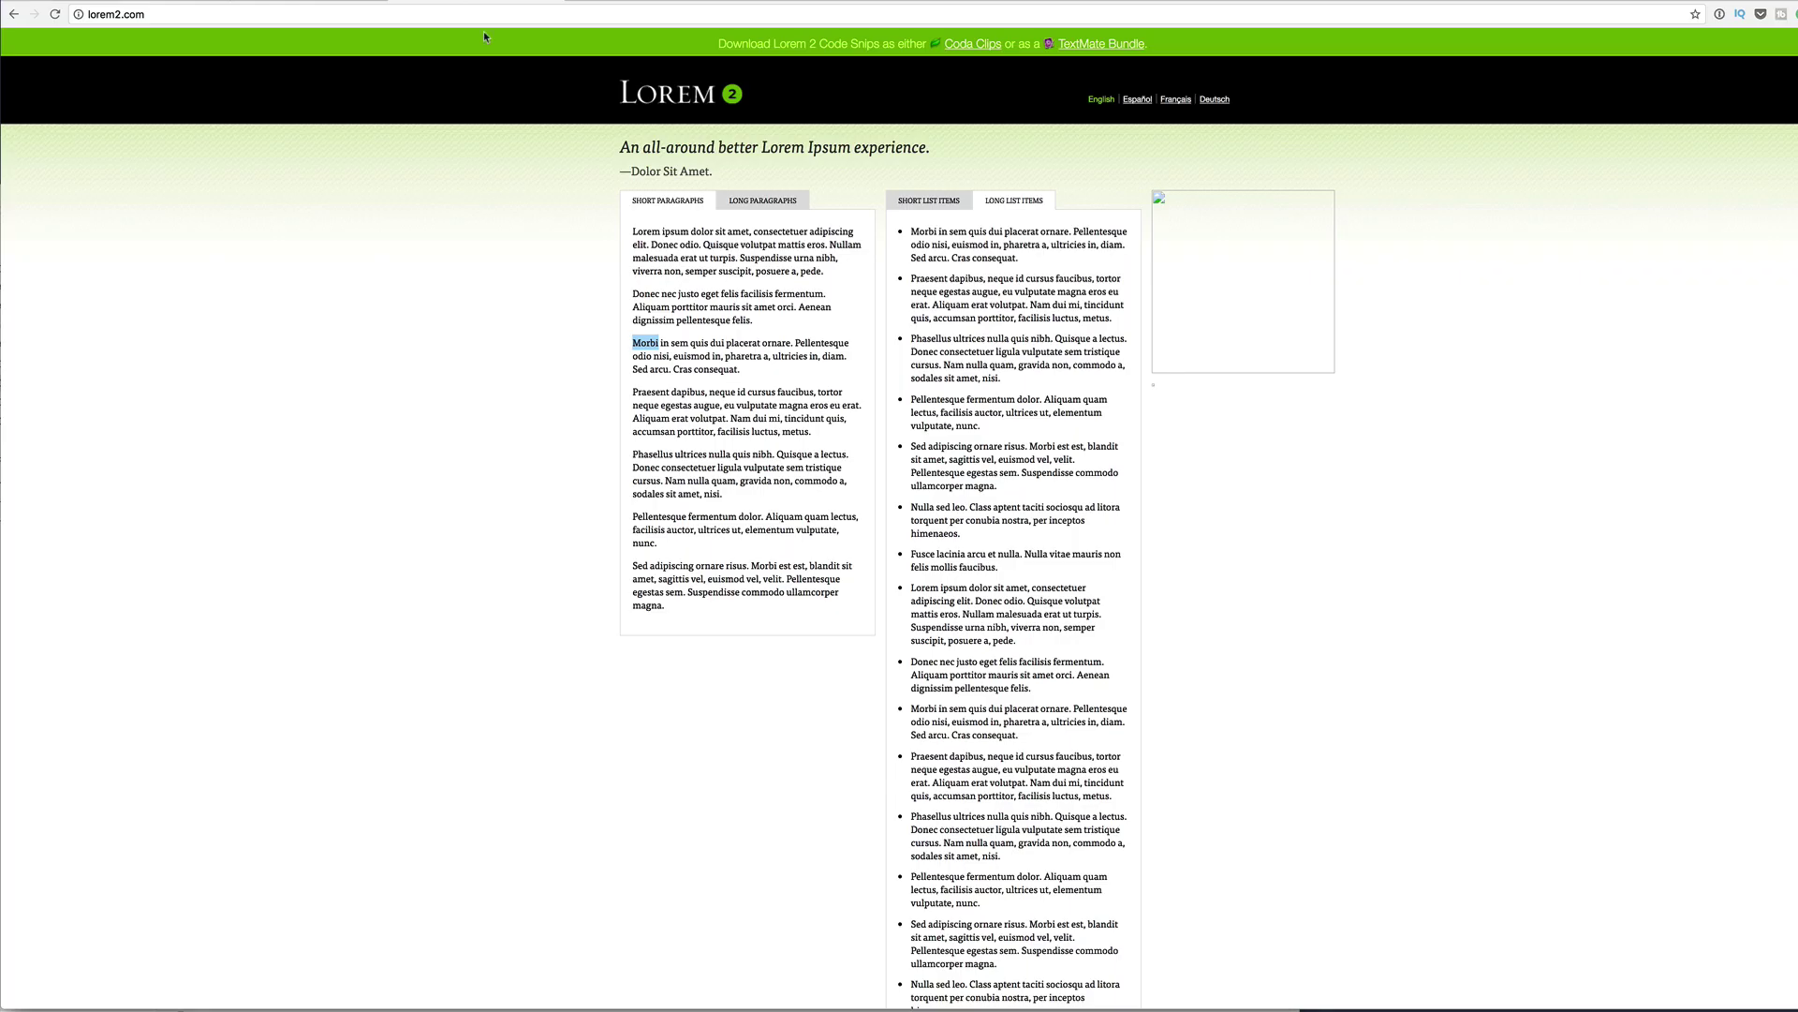
drag(688, 517, 636, 514)
key(super+c)
click(300, 6)
key(super+v)
click(352, 5)
text(Sed adipiscing)
Step: Extend the list with the lines "Donec nec", "Donec odio" and "Pellentesque fermentum" taken from lorem2.com
drag(677, 293, 623, 293)
key(super+c)
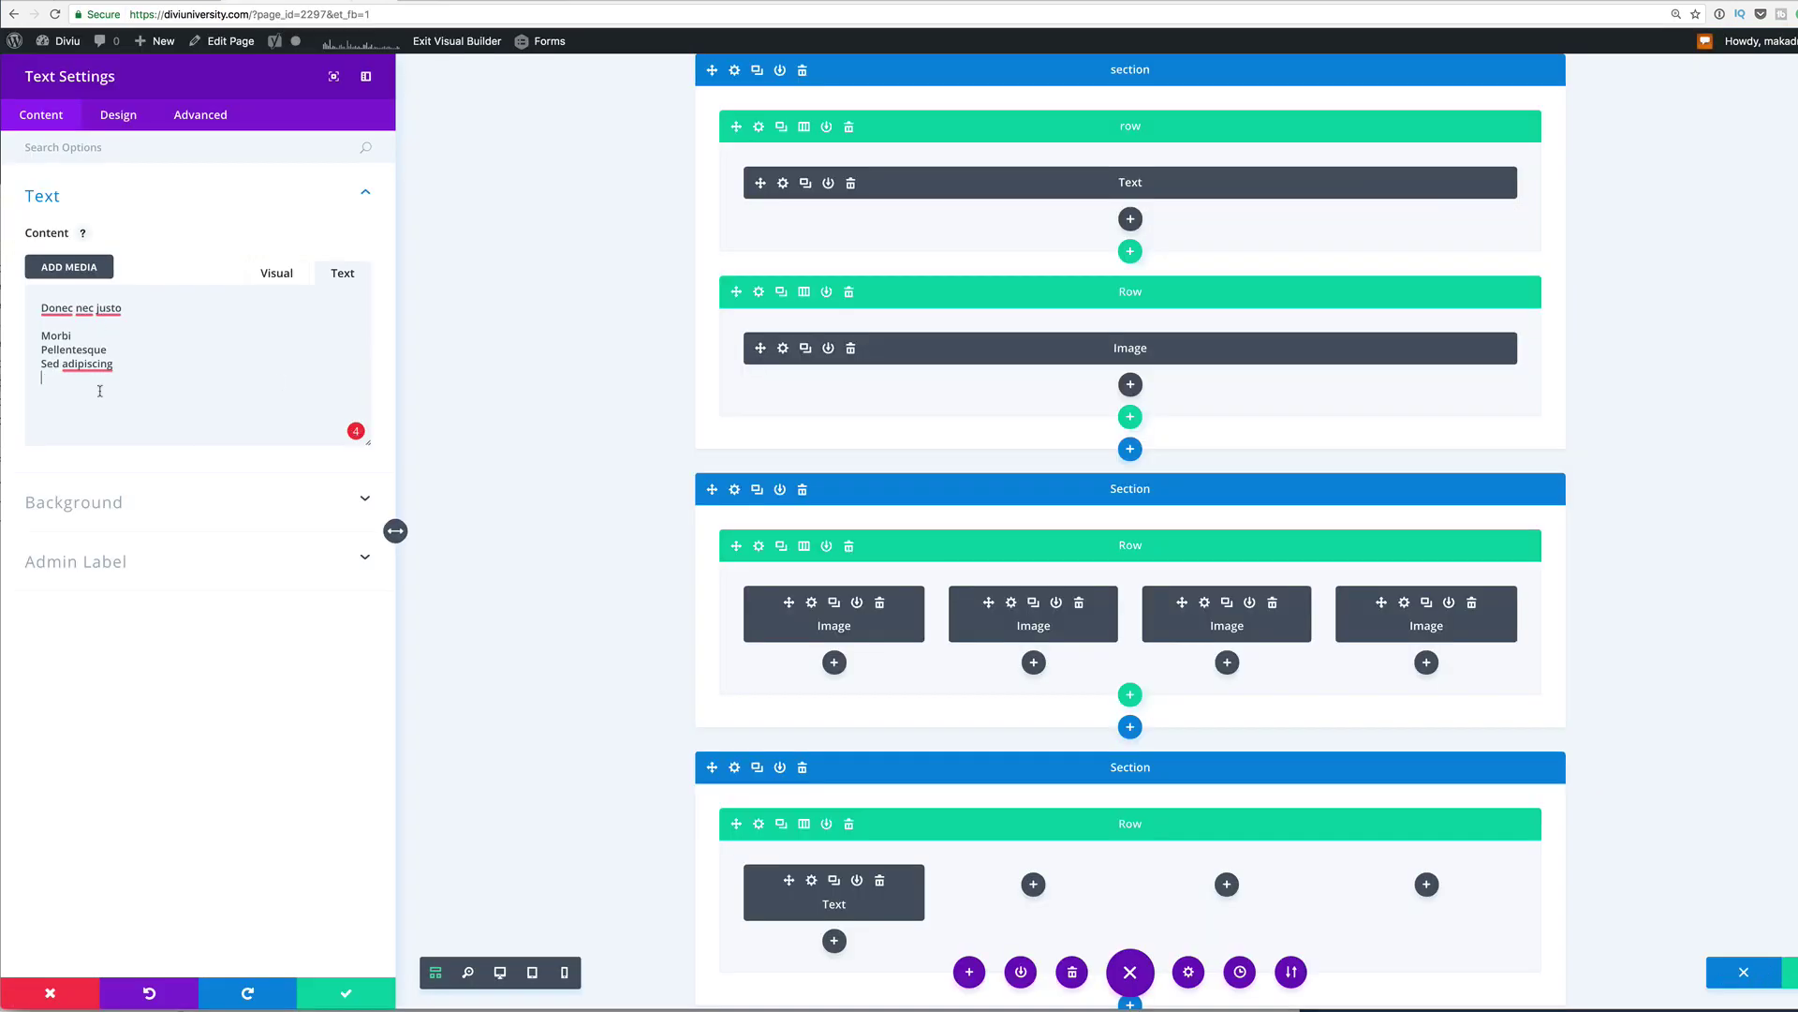
click(100, 390)
key(super+v)
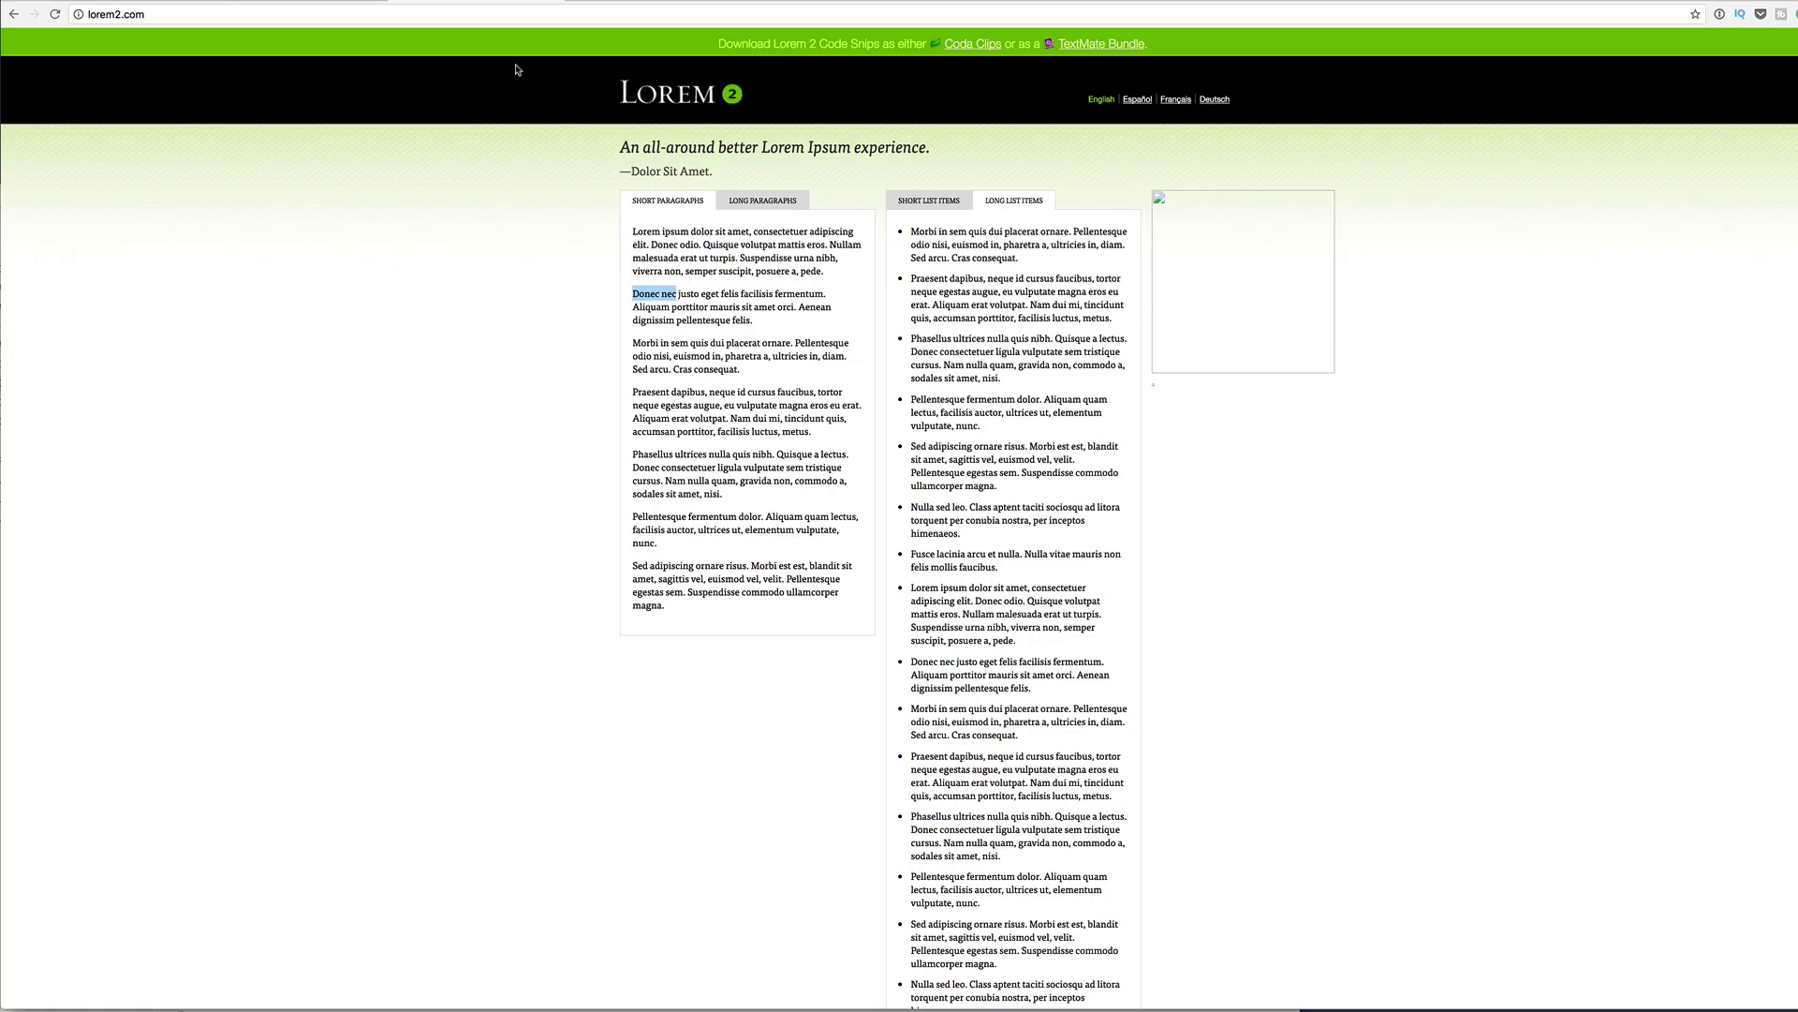
drag(652, 244, 694, 245)
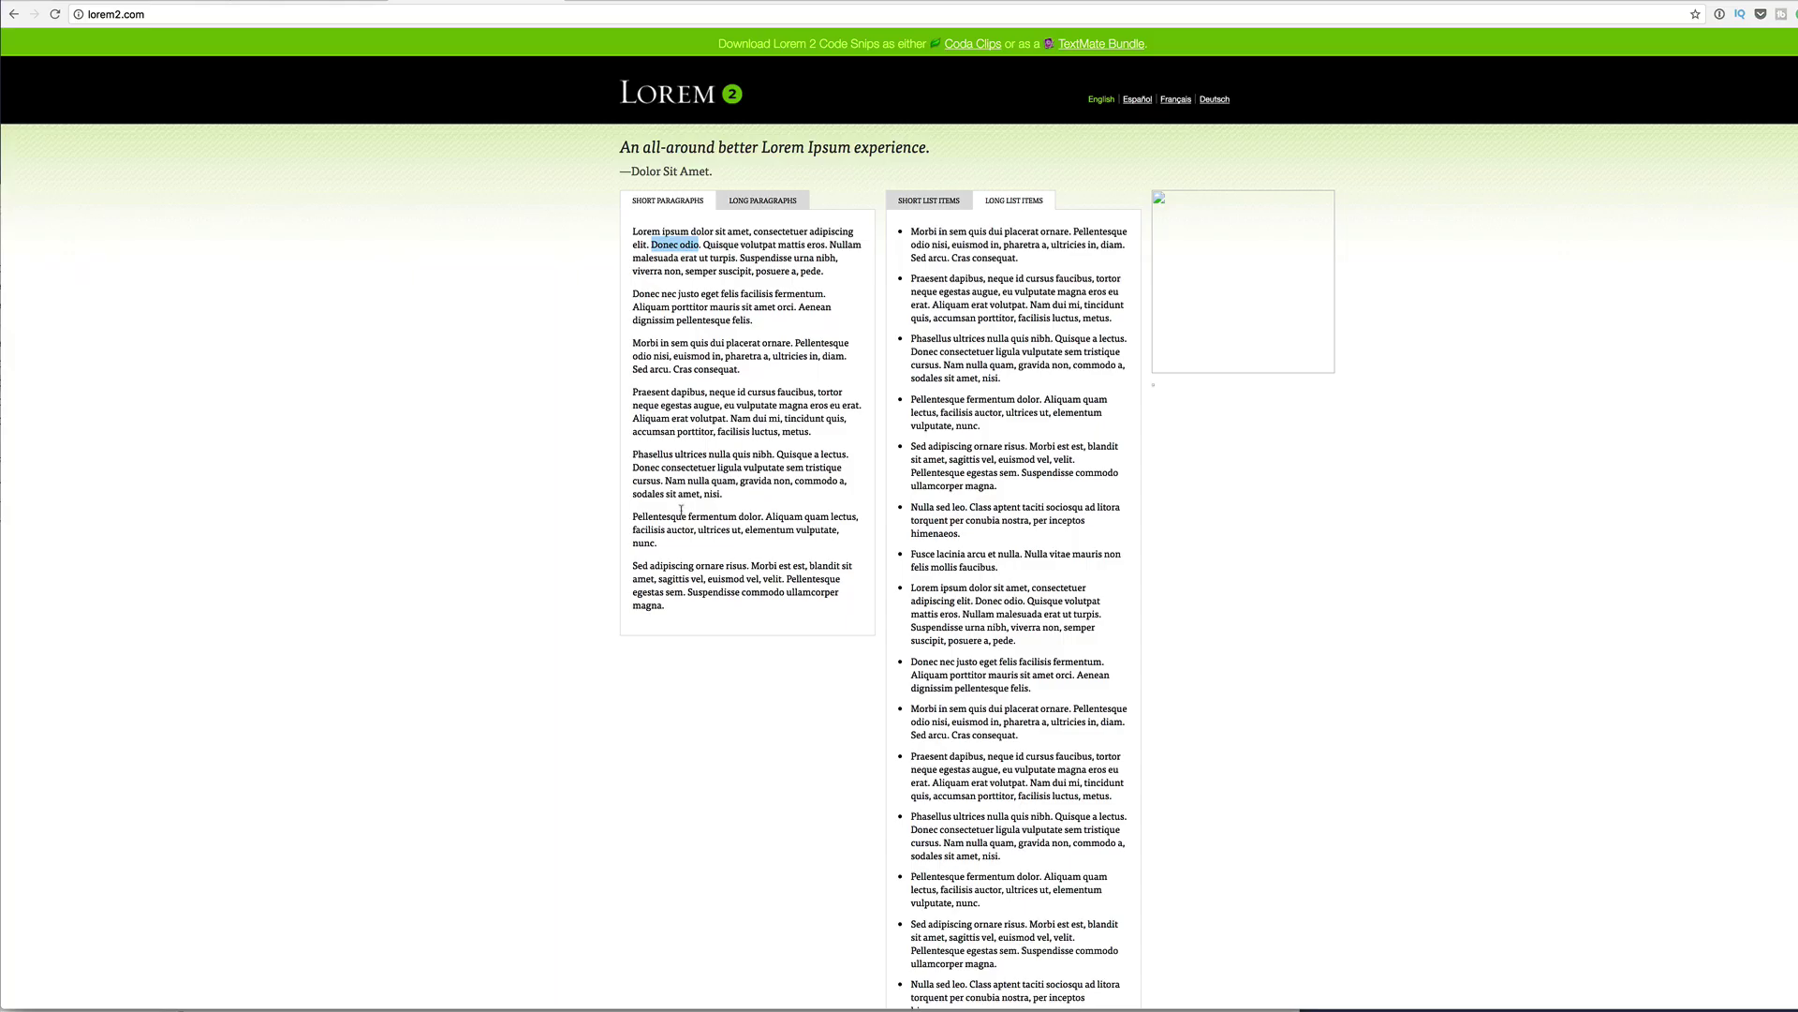
drag(737, 517, 627, 514)
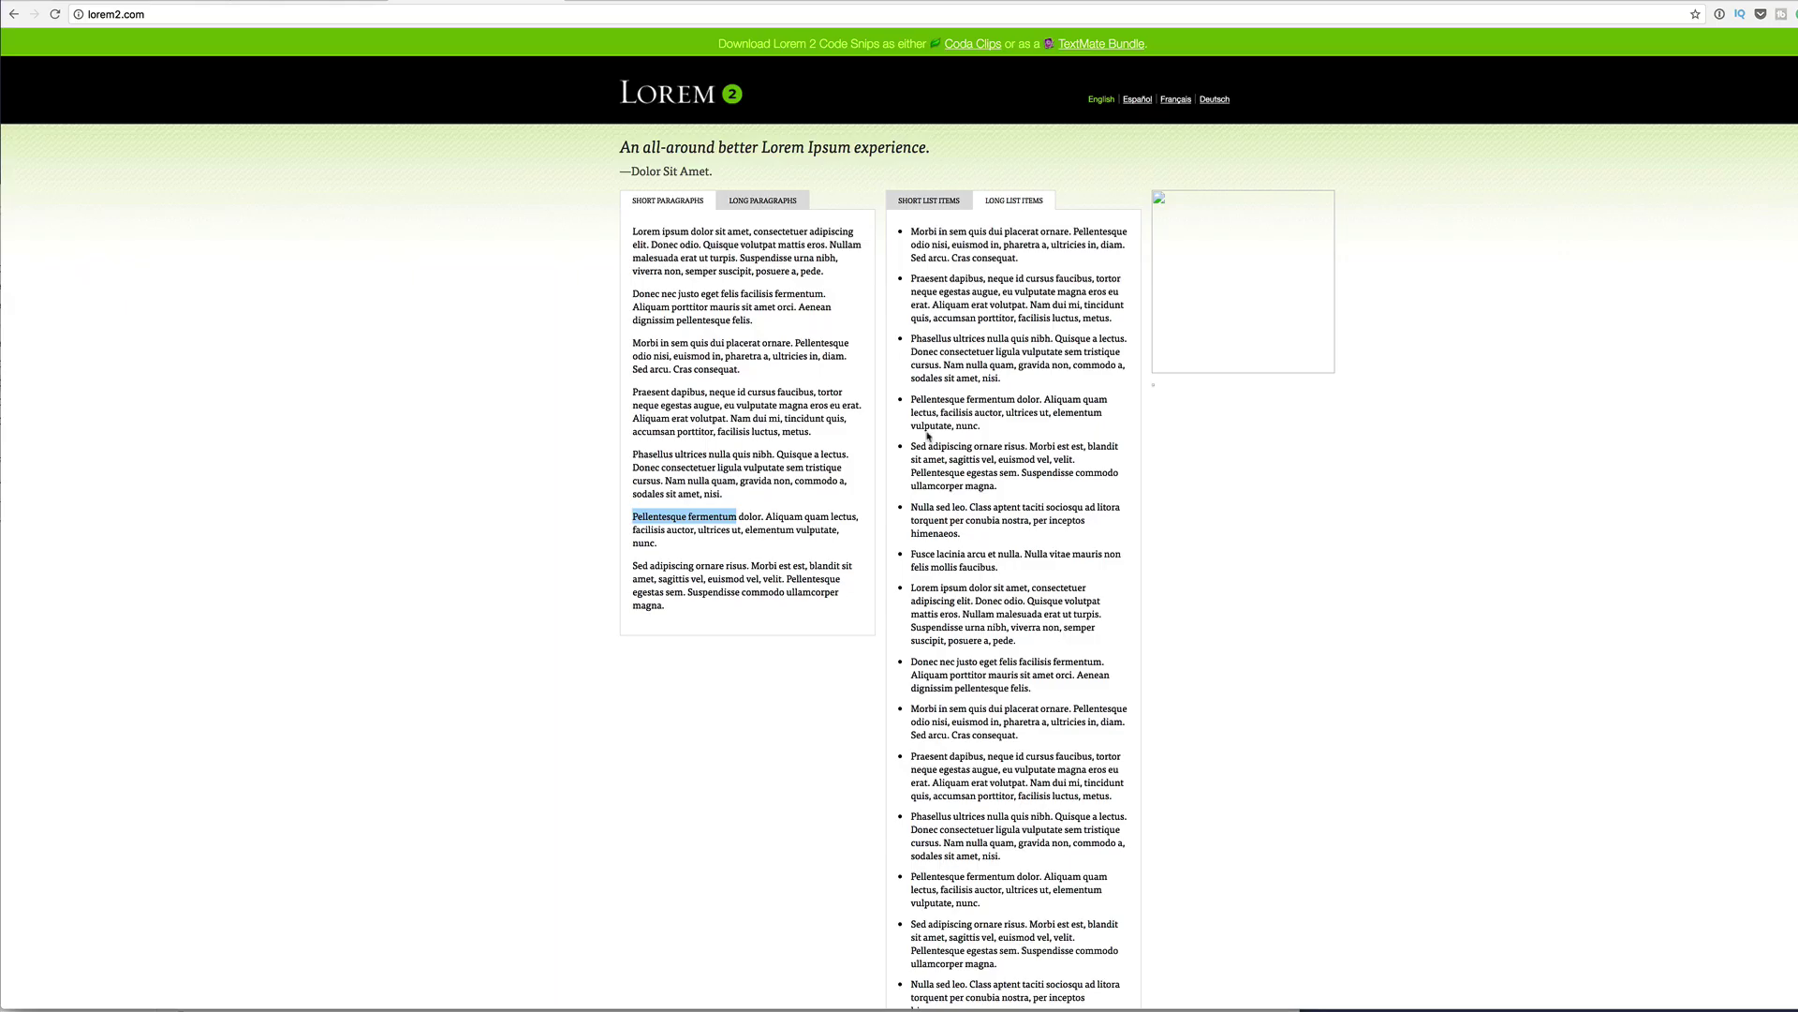
Step: Complete the list with a second "Sed adipiscing" line and a final "Aliquam erat" line
drag(695, 566, 633, 565)
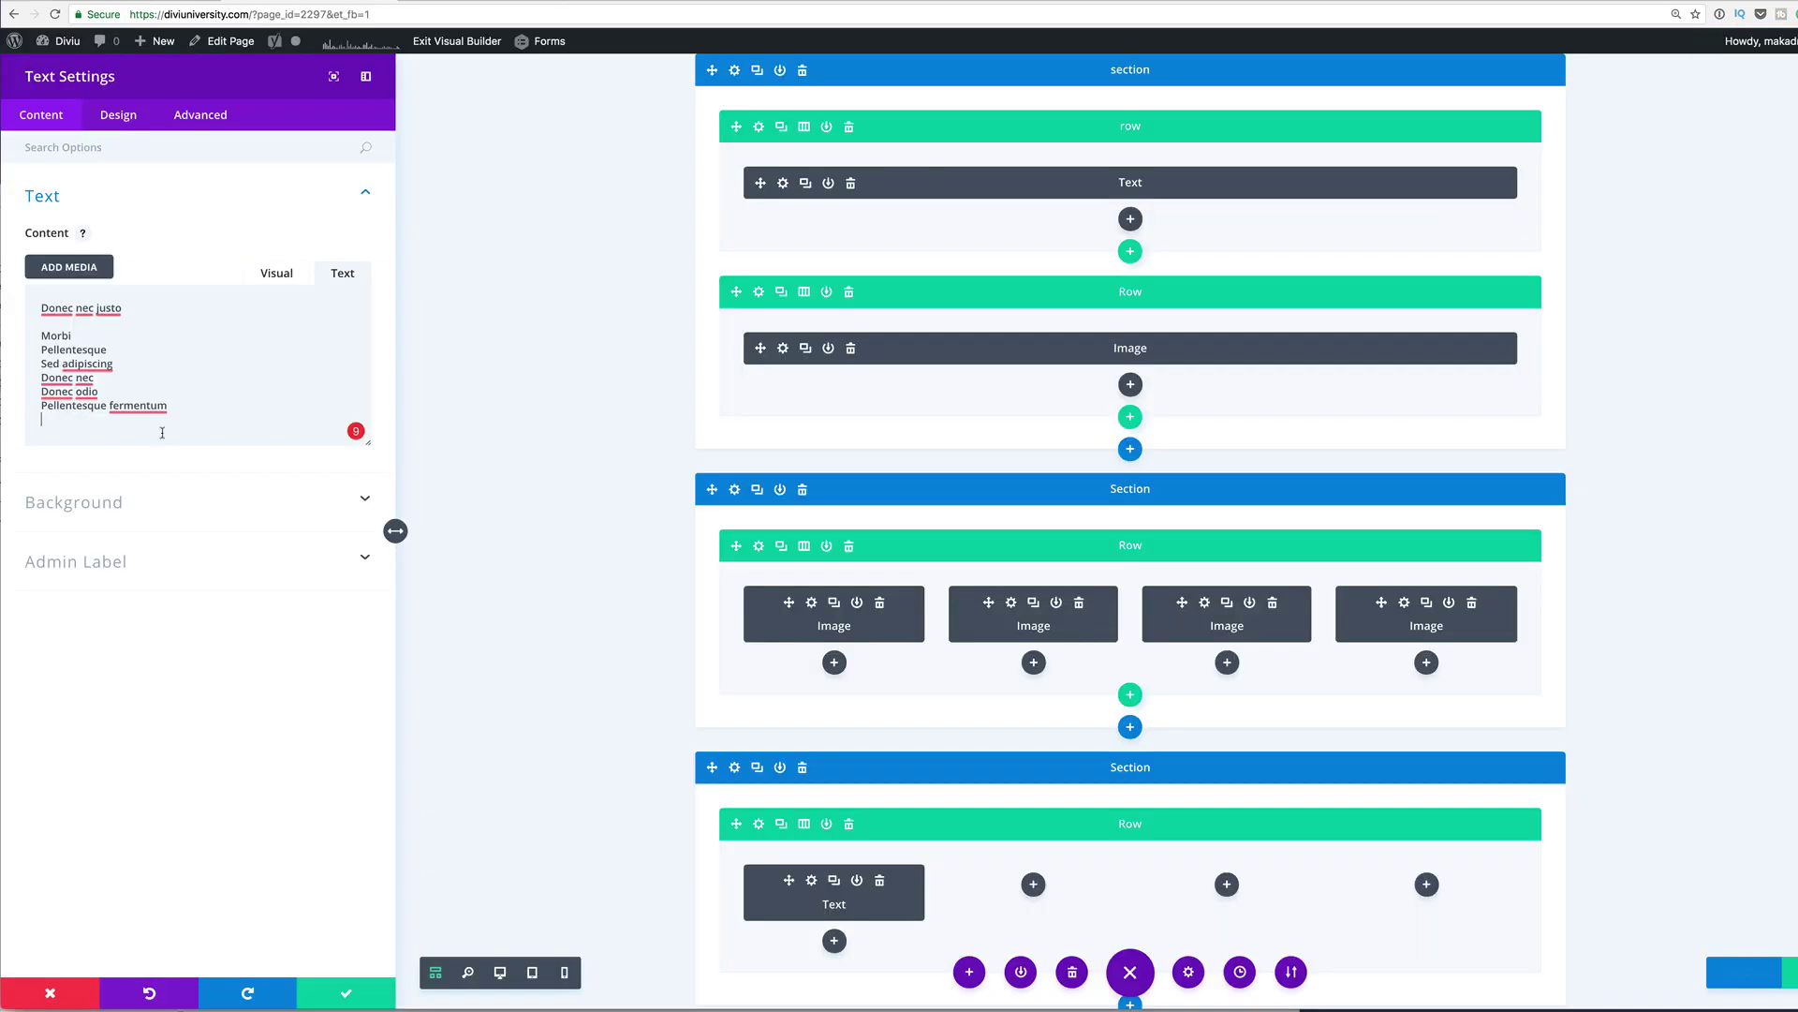
text(Sed adipiscing)
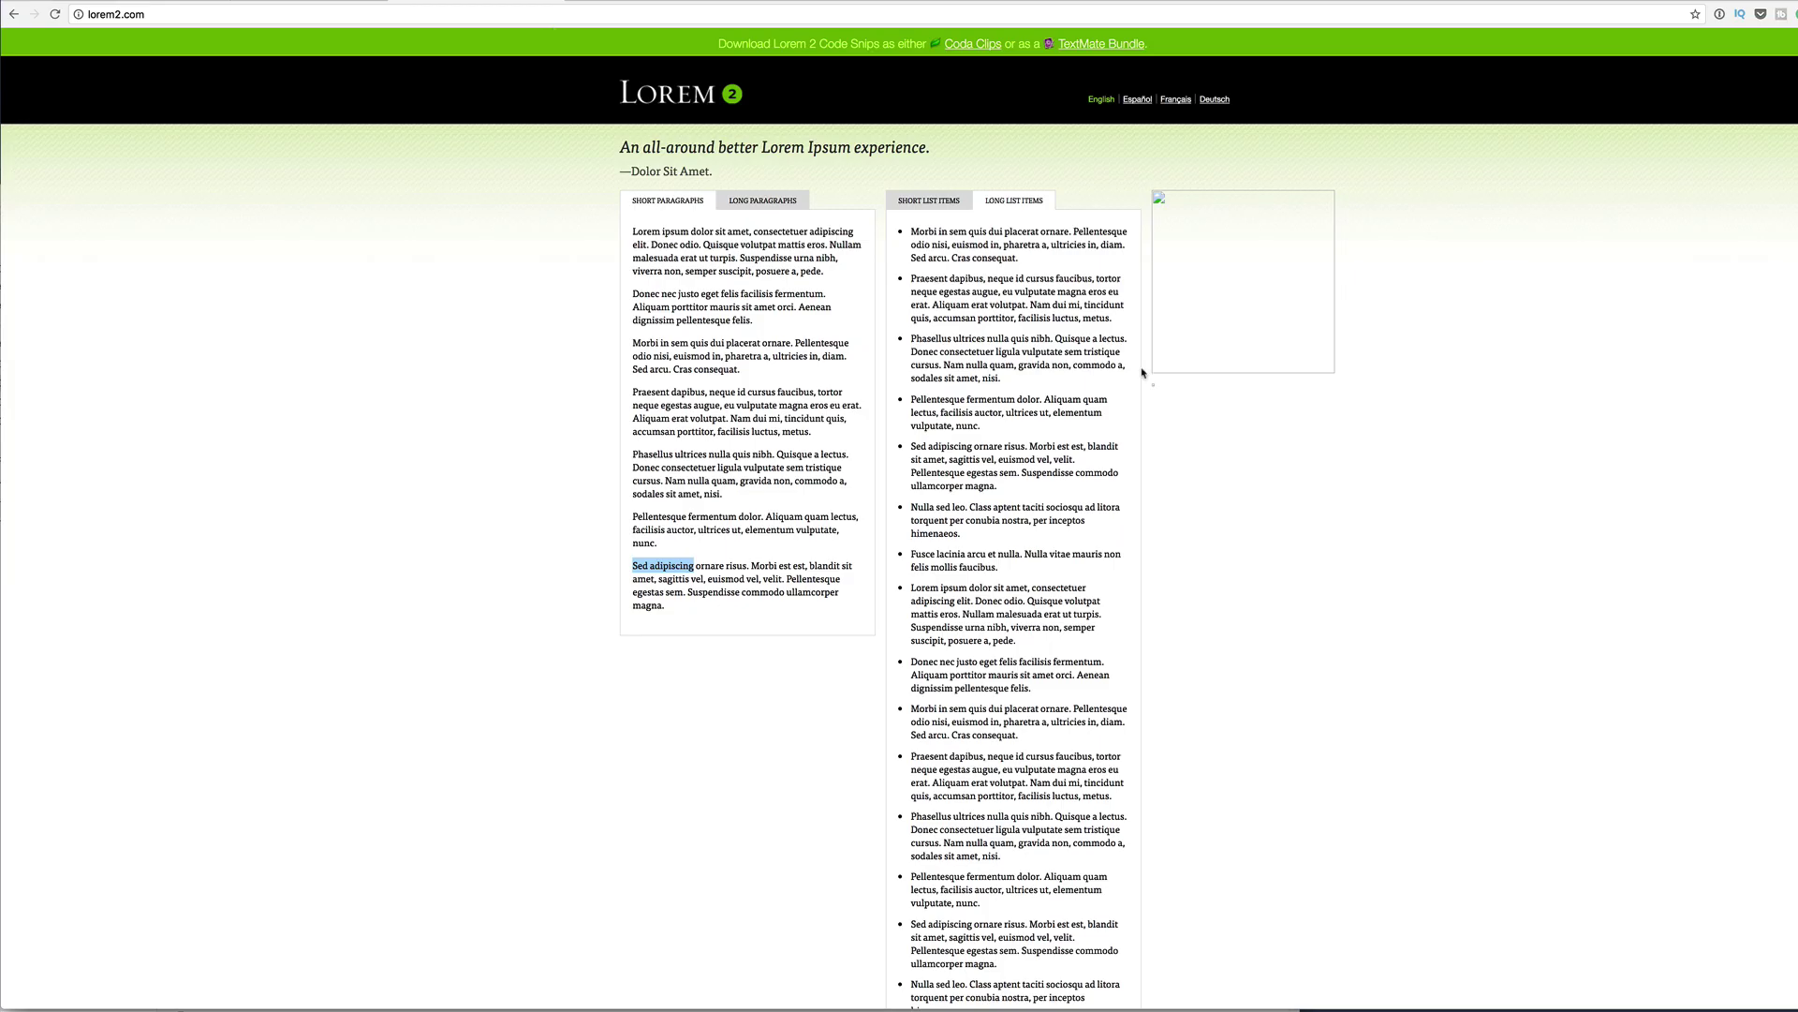
drag(691, 406, 632, 406)
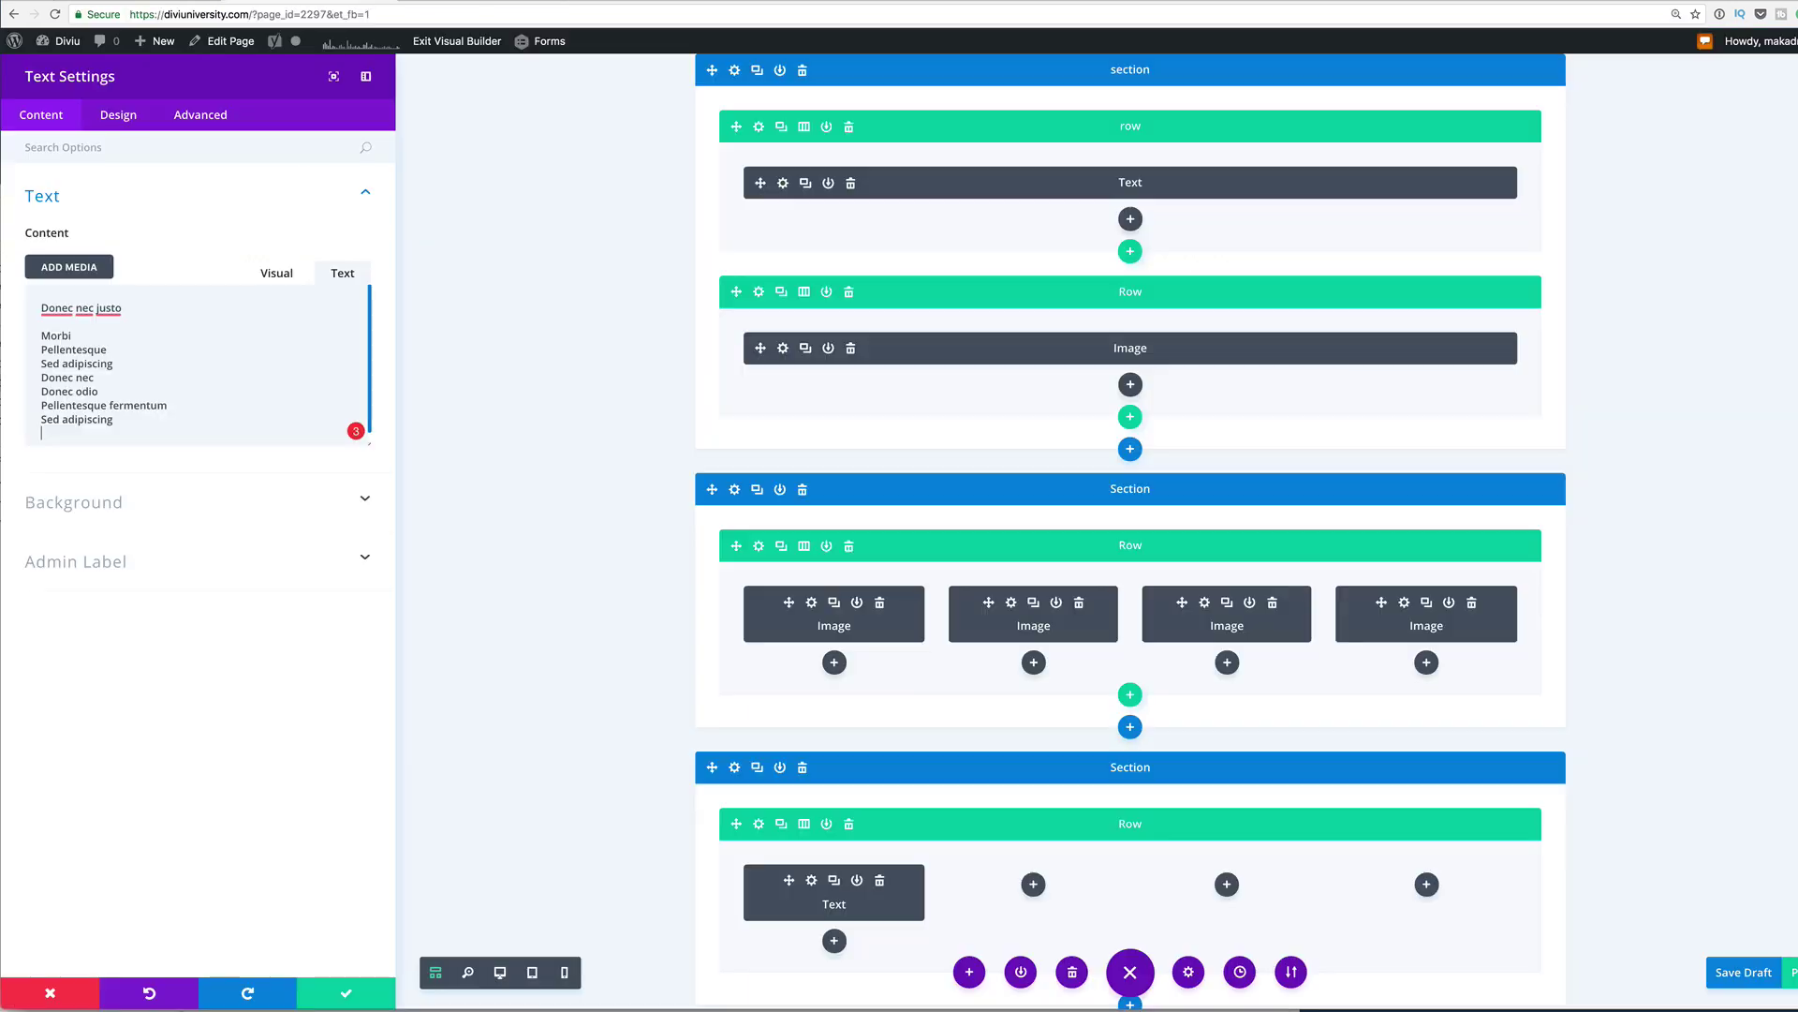
text(Aliquam erat)
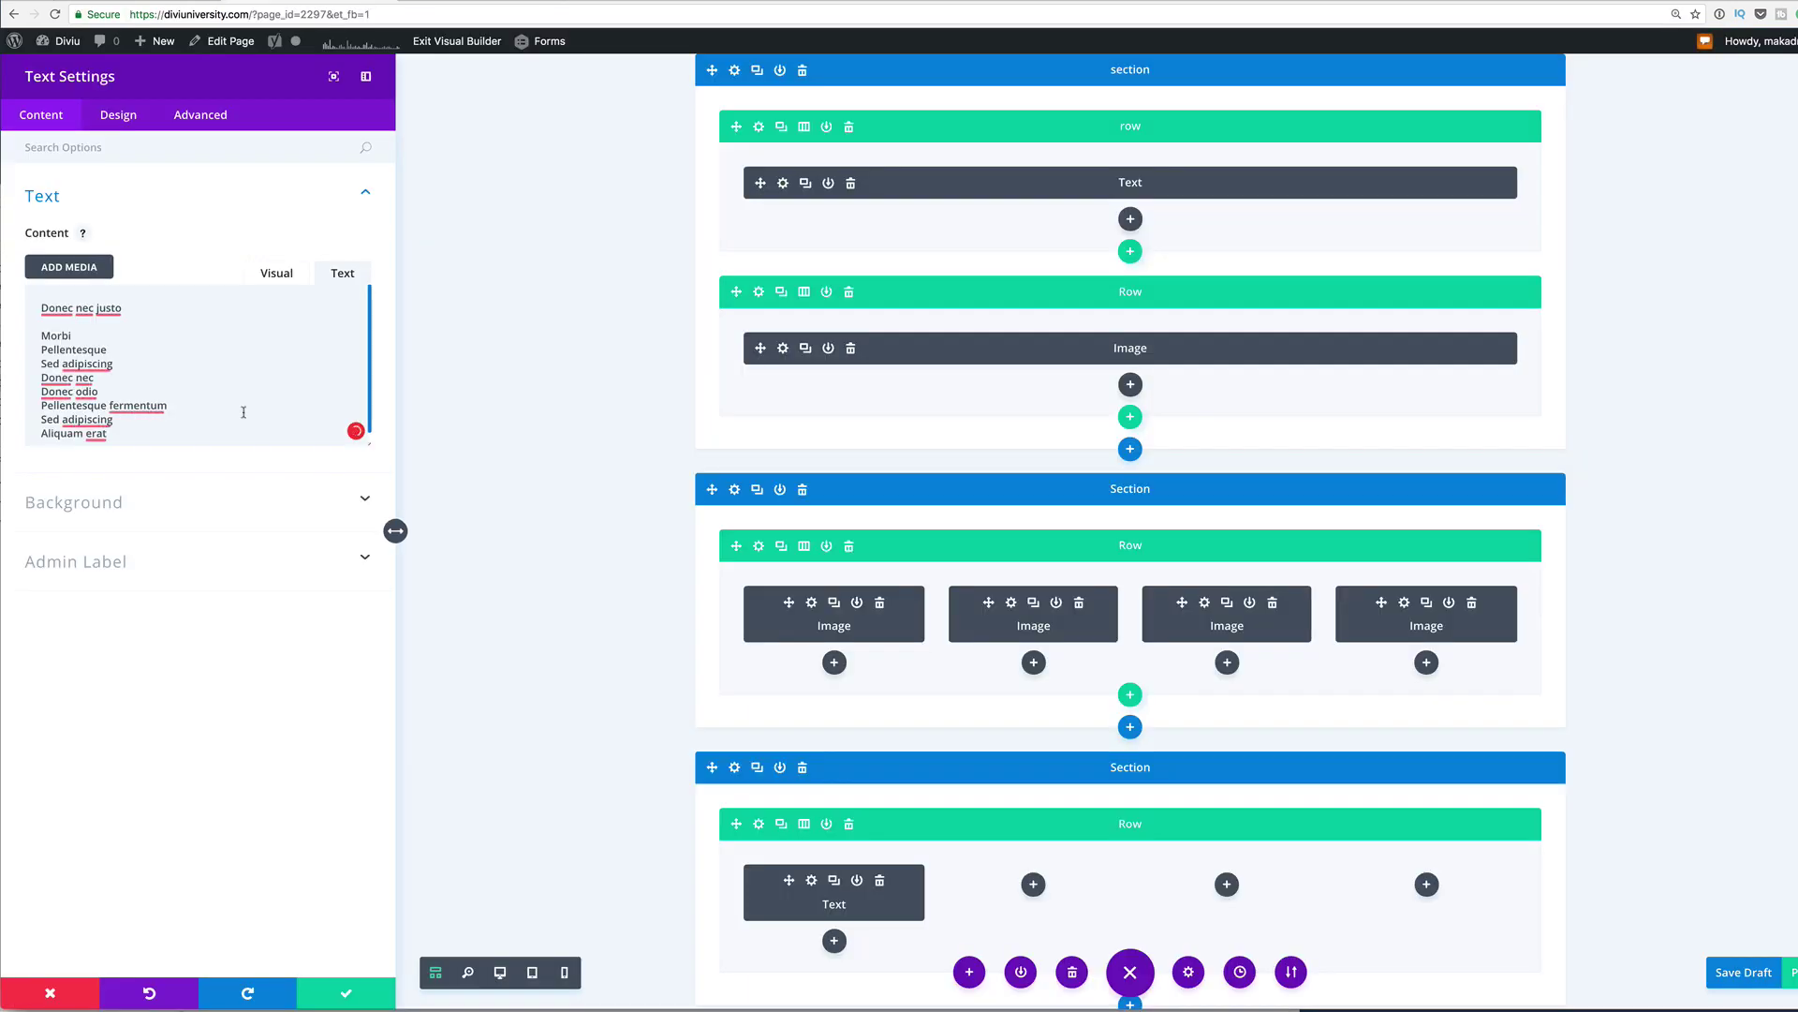
Step: Format the "Donec nec justo" line as Heading 6 and save the text module
click(286, 278)
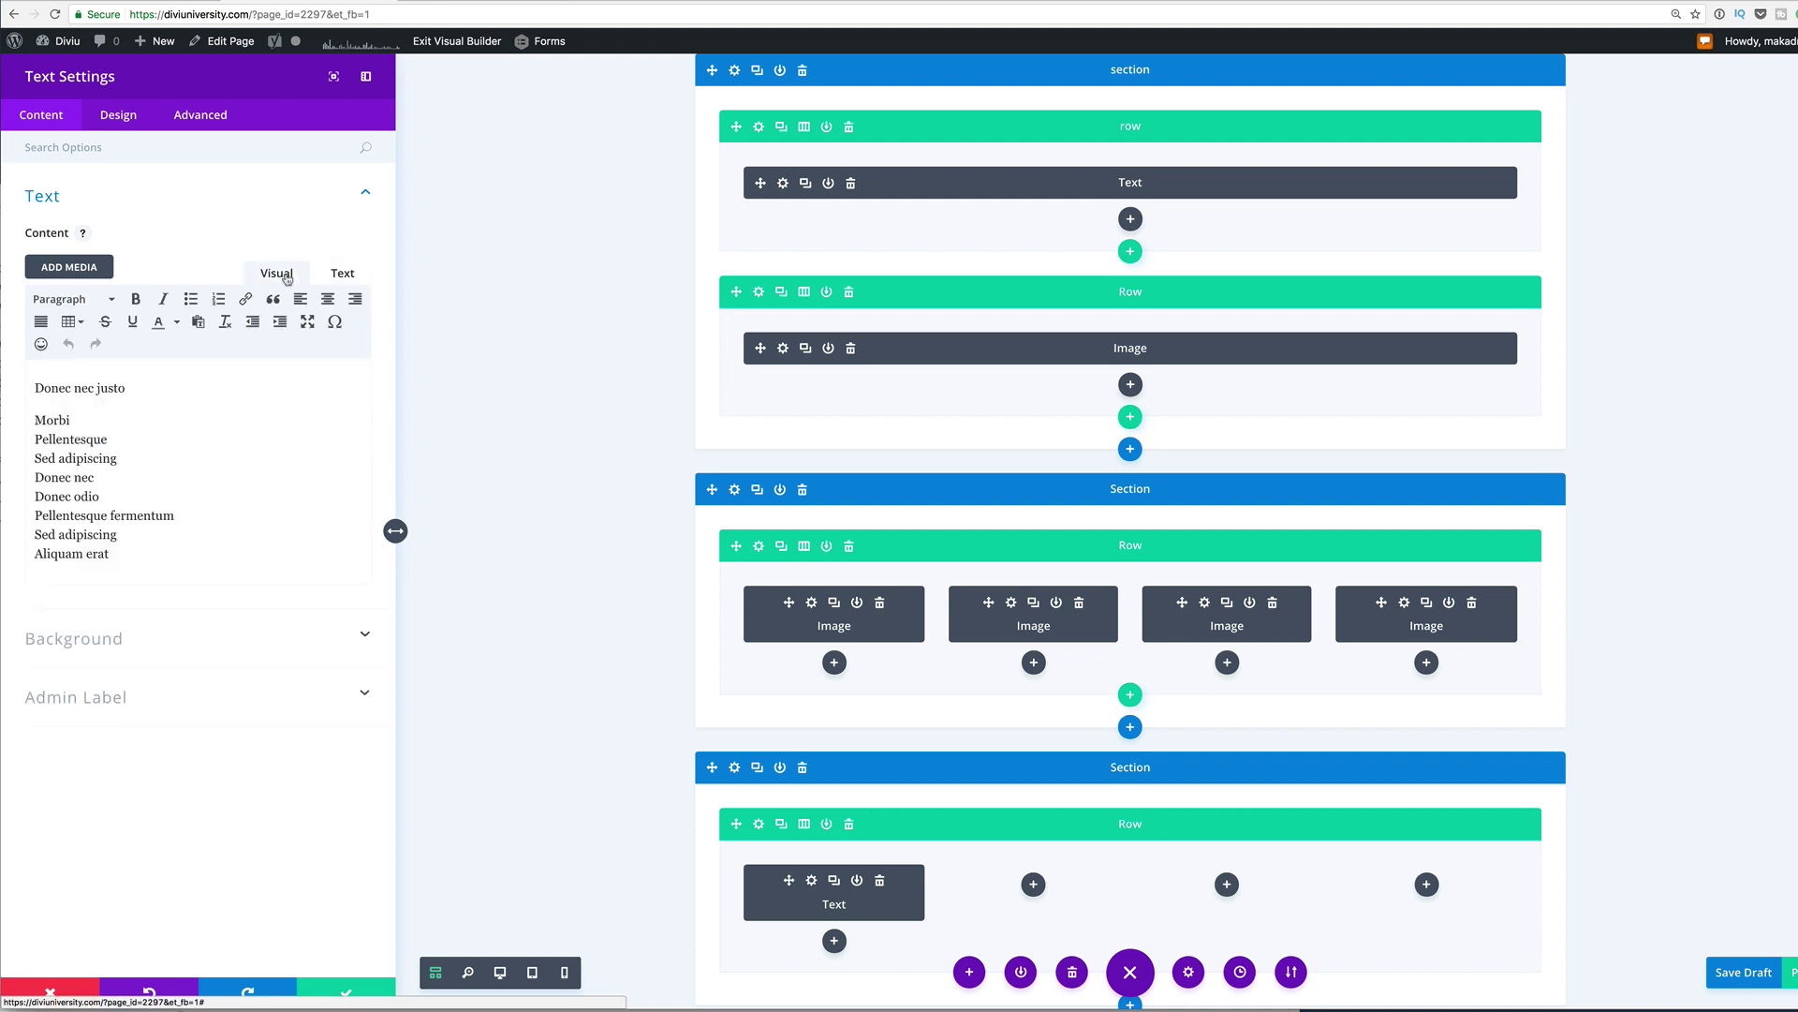
click(112, 301)
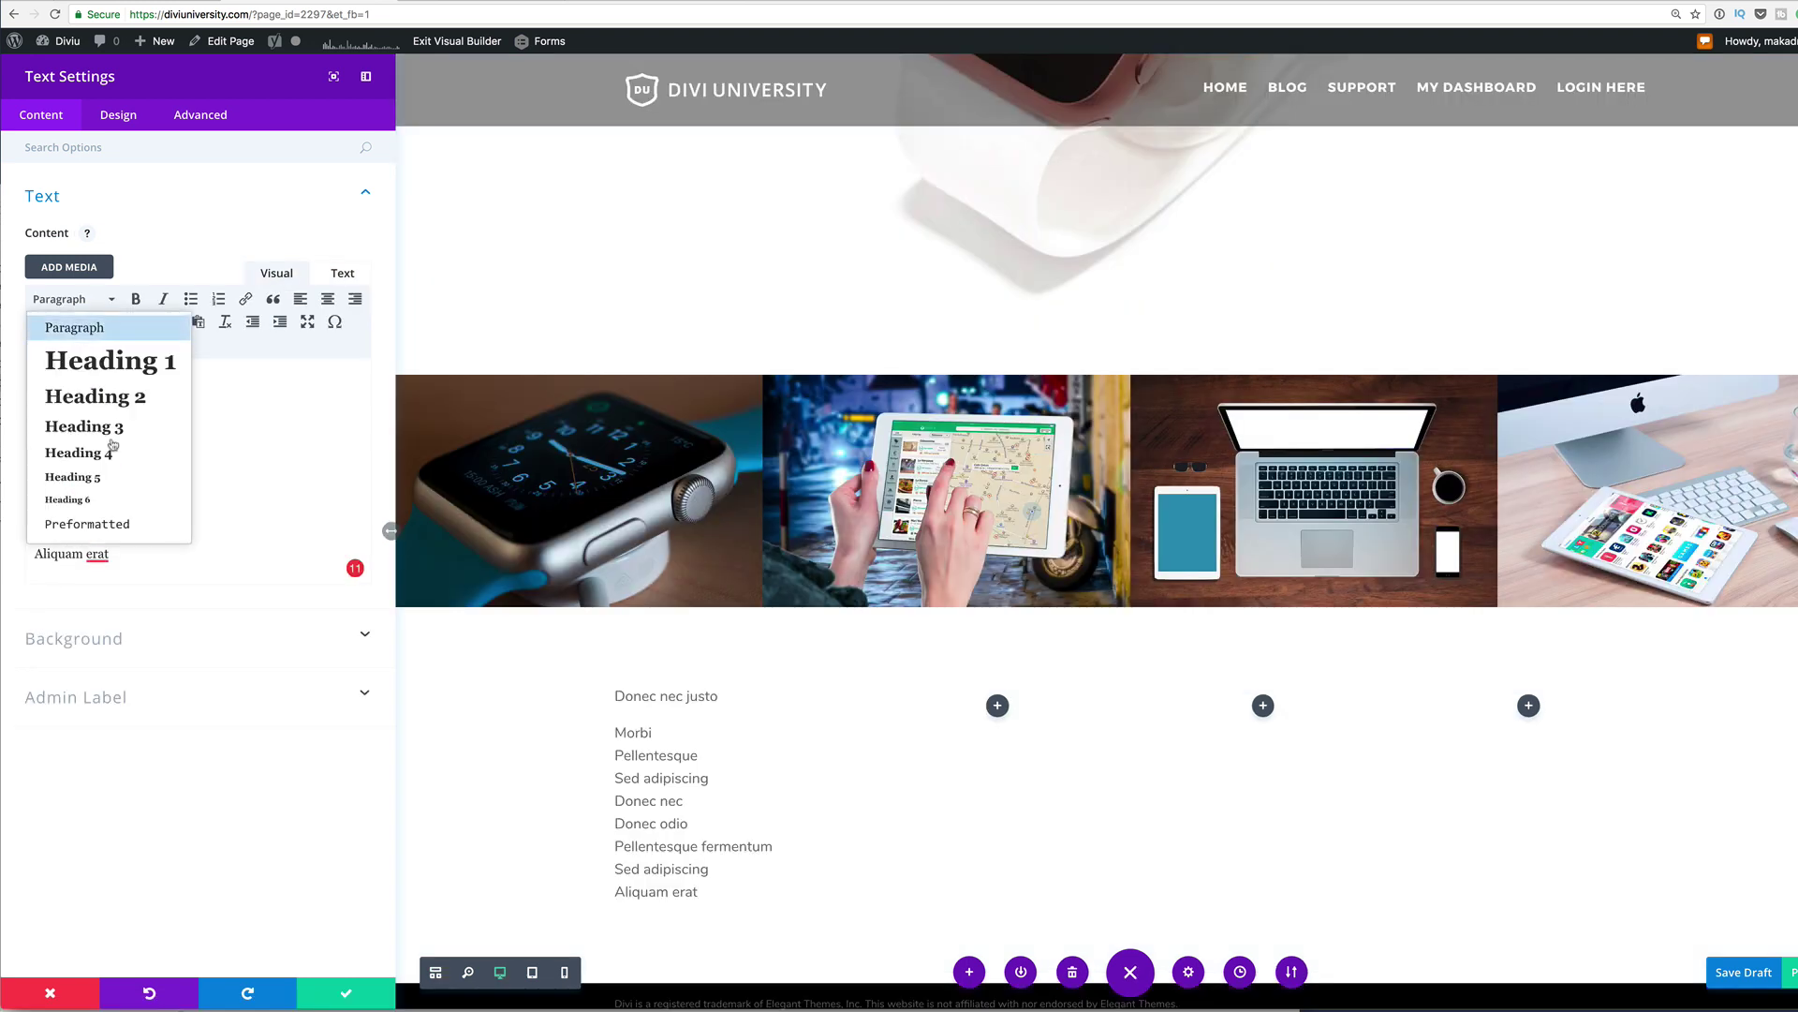
click(94, 481)
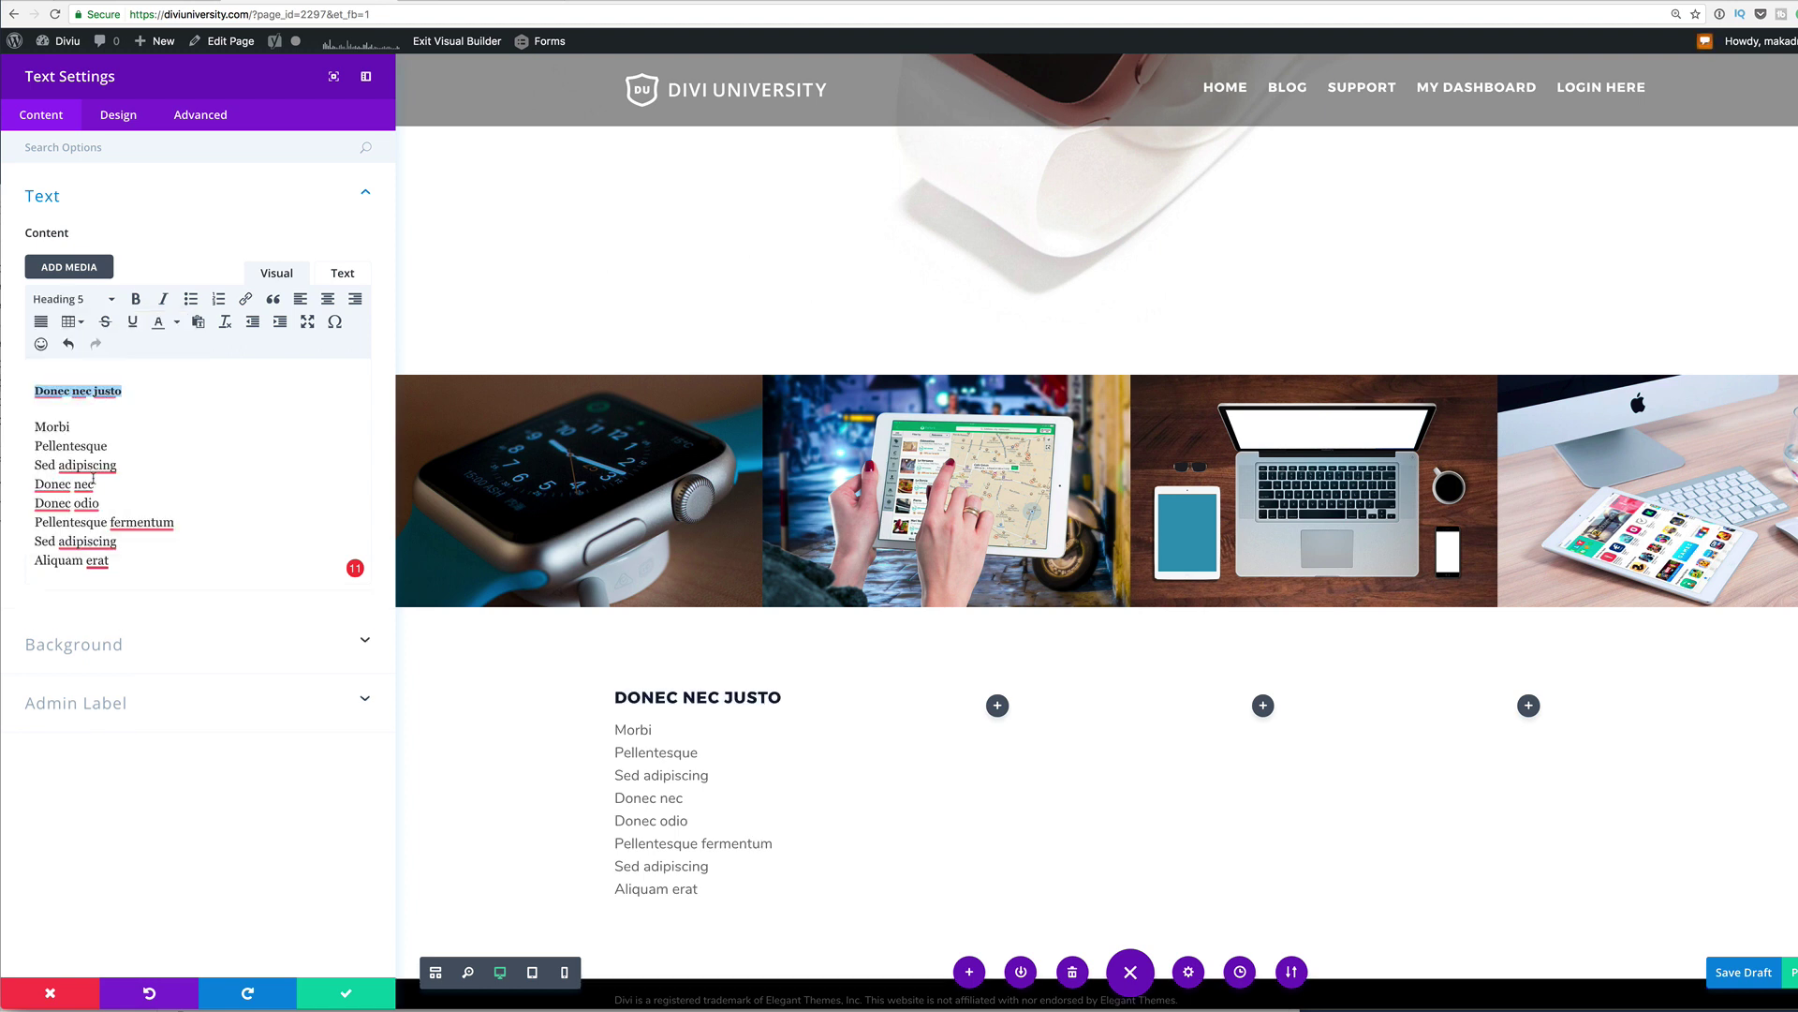
click(99, 299)
click(78, 502)
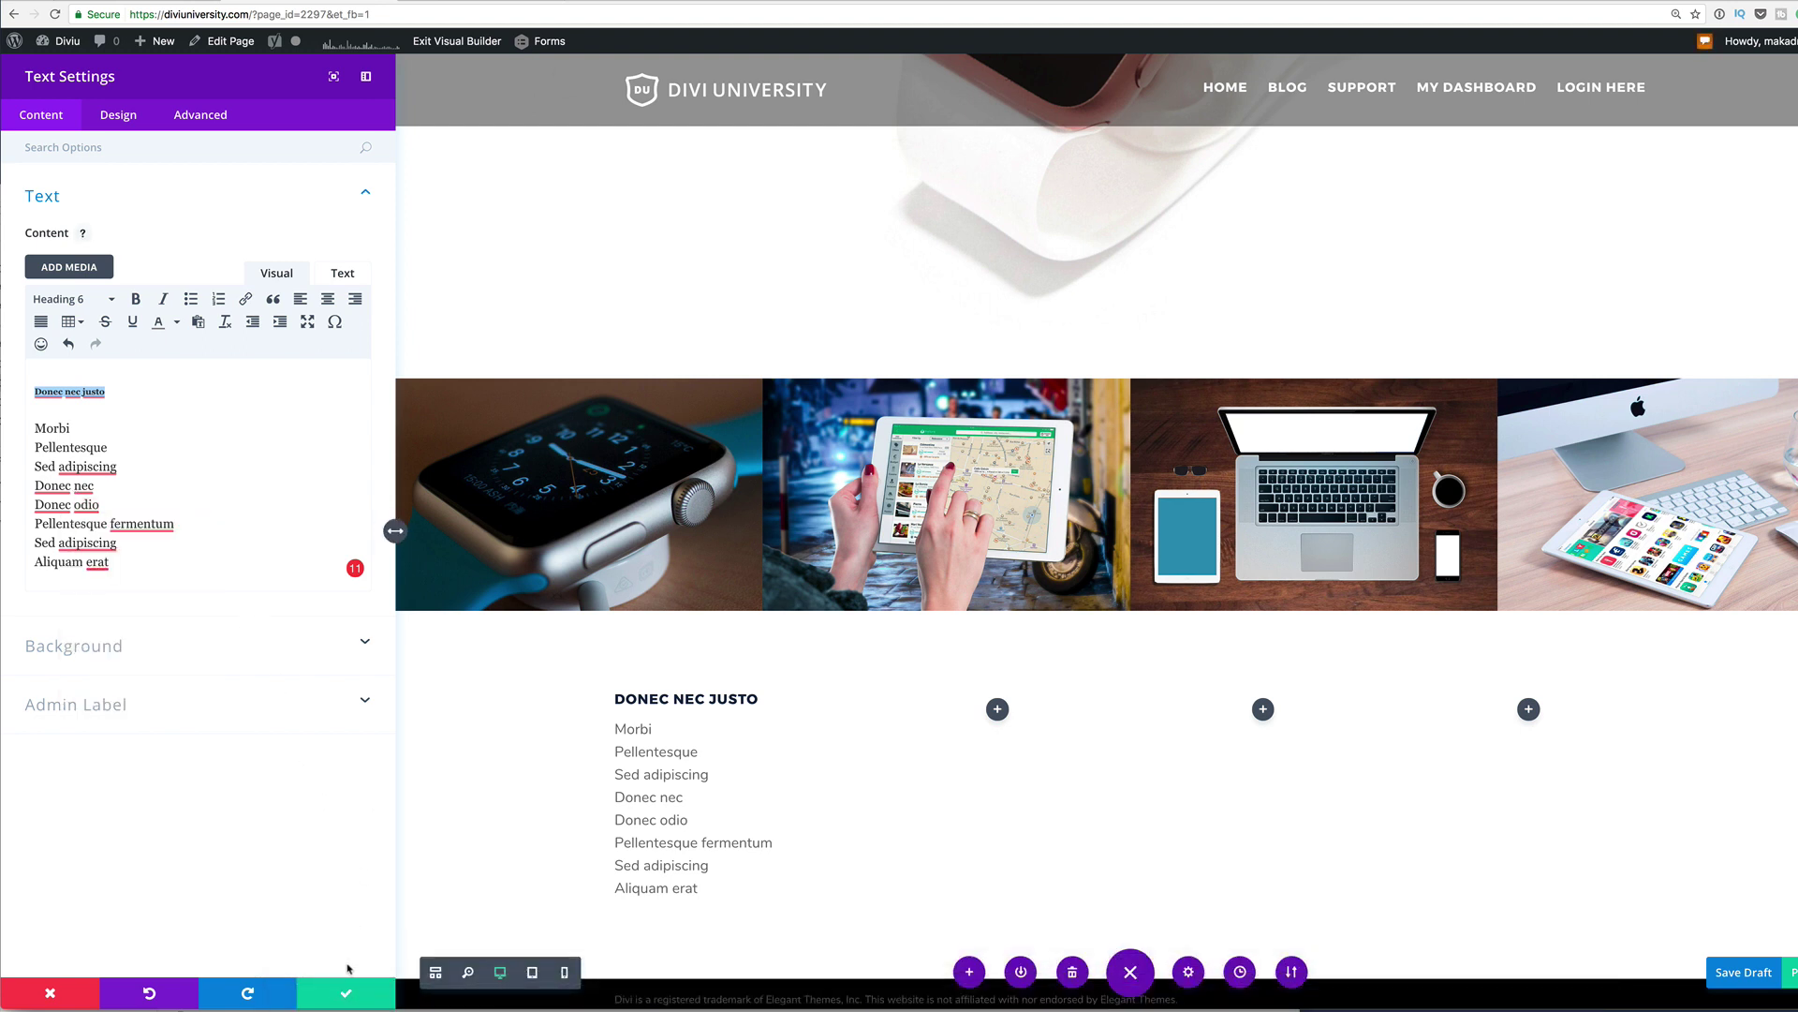
click(346, 993)
scroll(346, 791, down, 2)
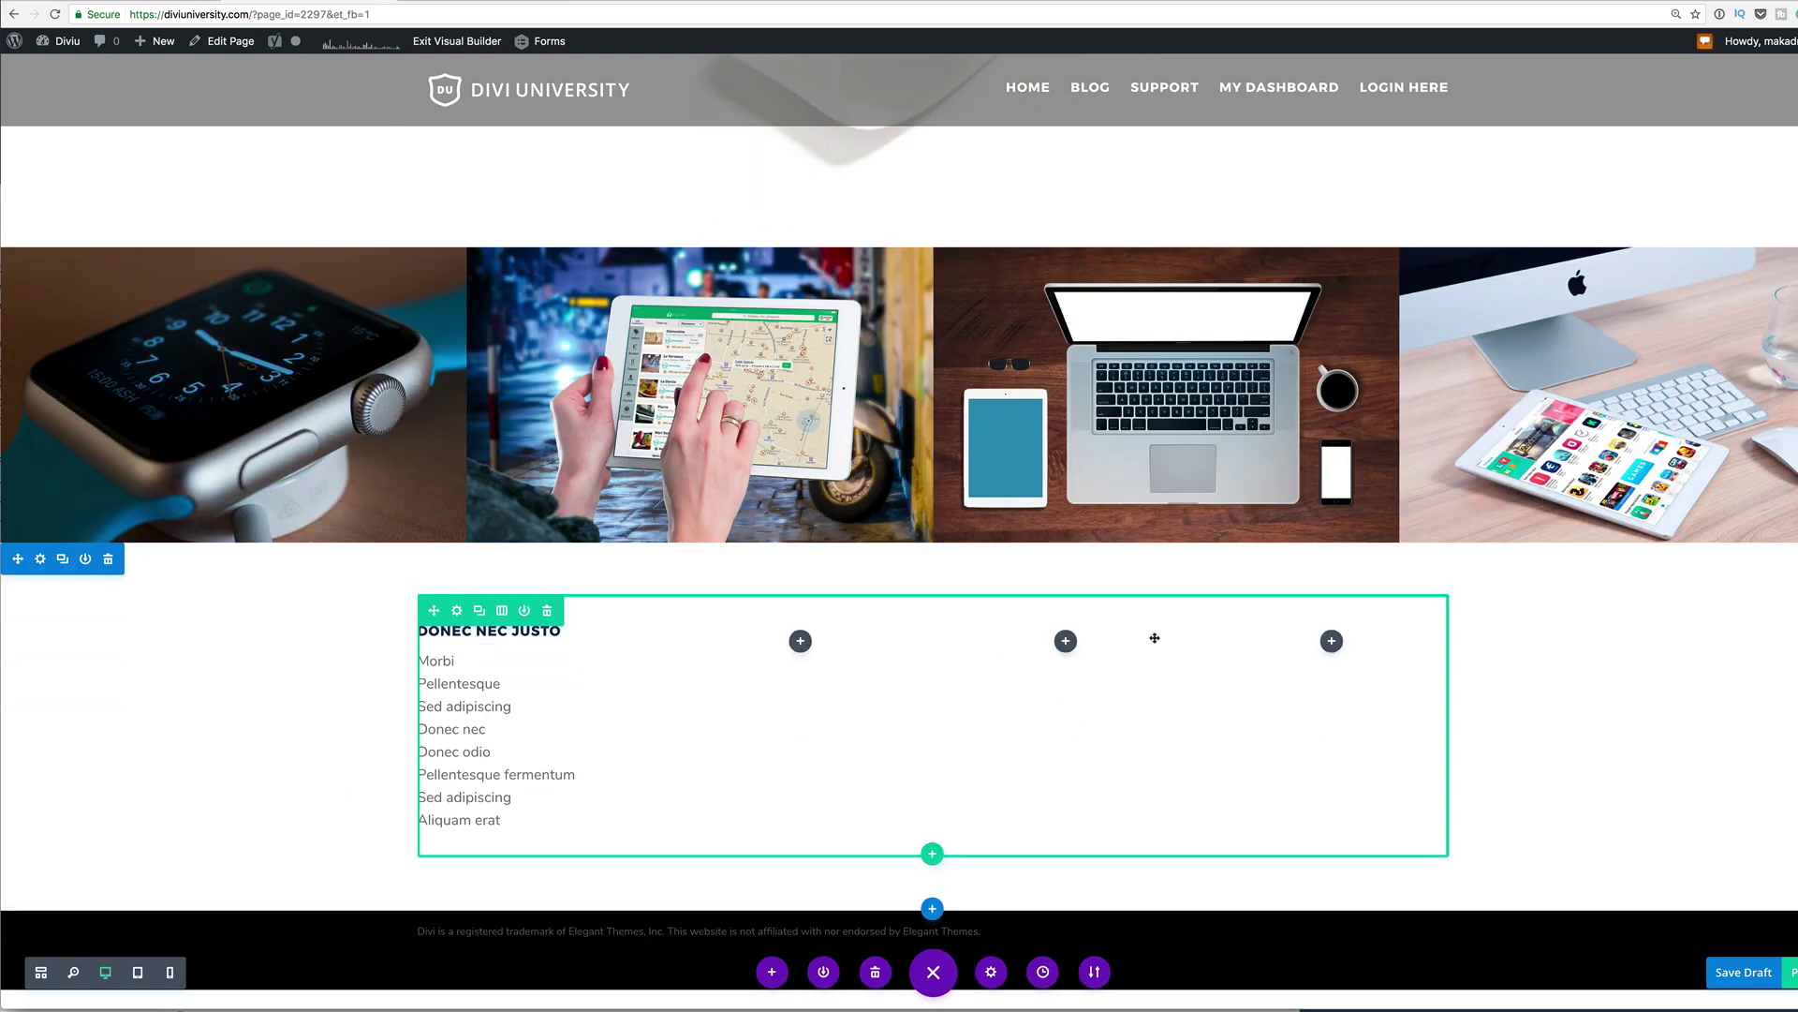
Step: Set the footer text module's font size to 13px and line height to 1.6em, using Apple's footer links as reference, and save it
scroll(728, 602, up, 2)
key(ctrl+Tab)
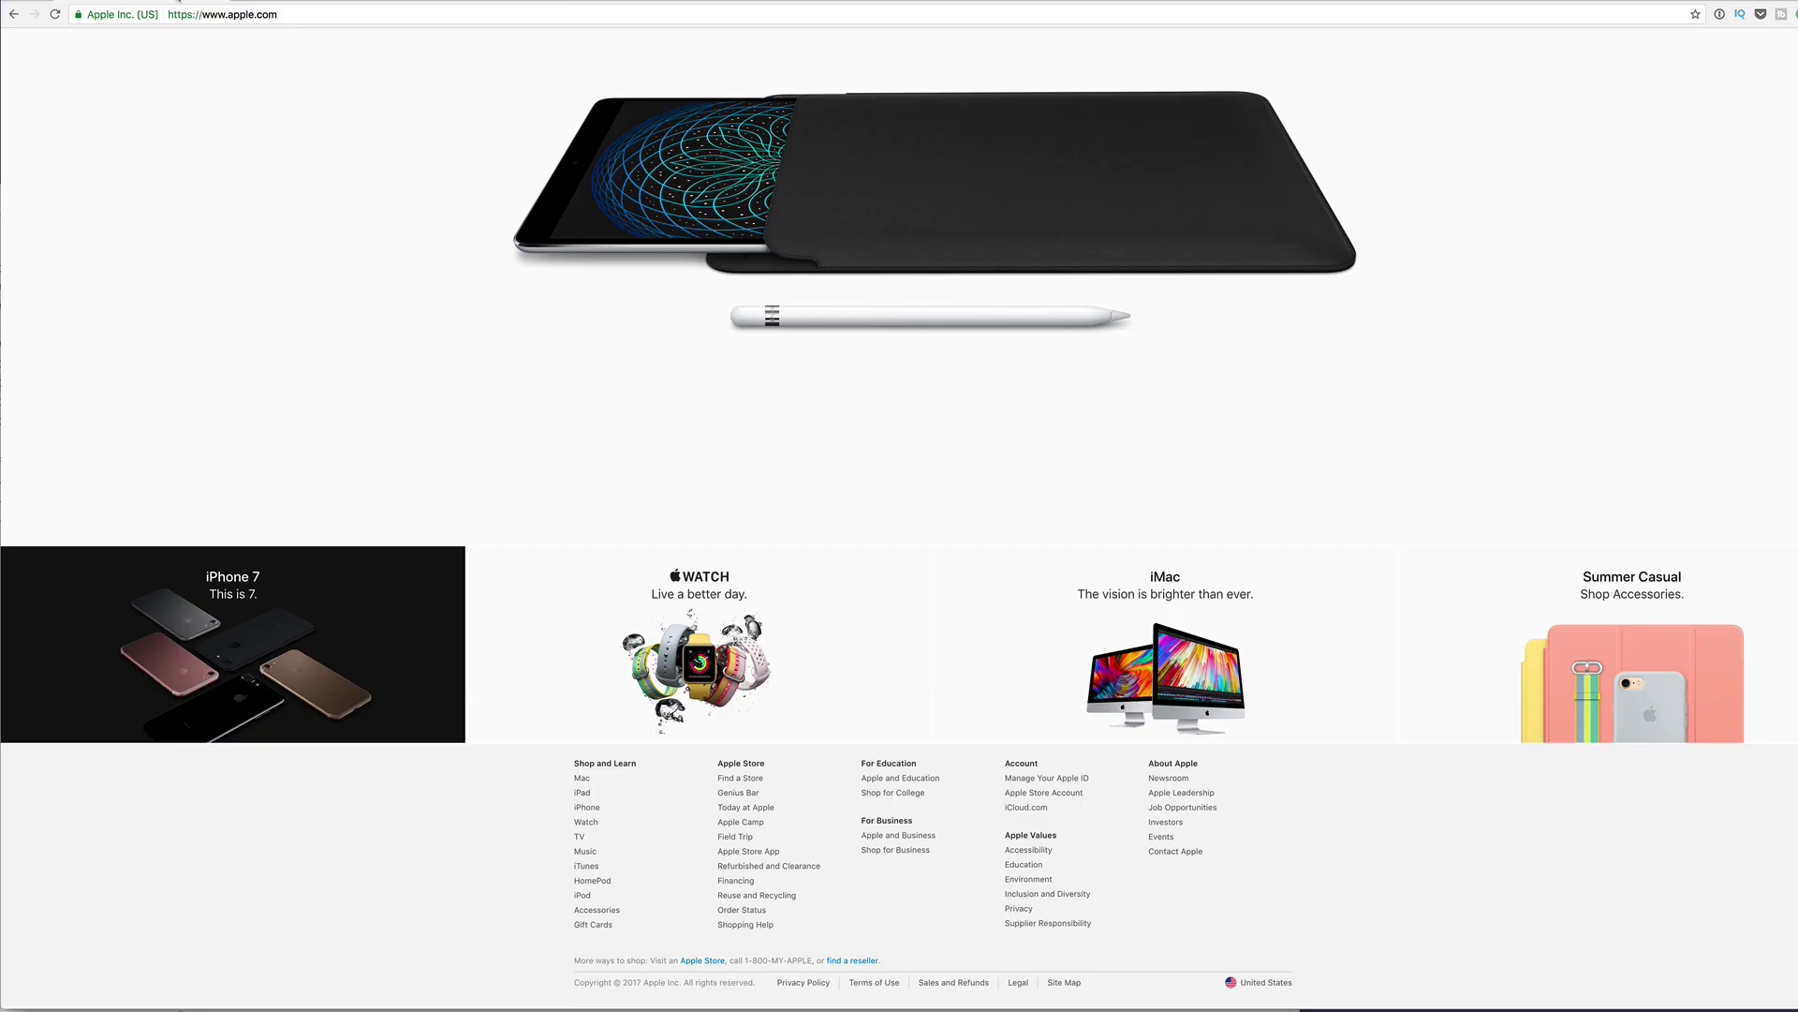
key(ctrl+shift+Tab)
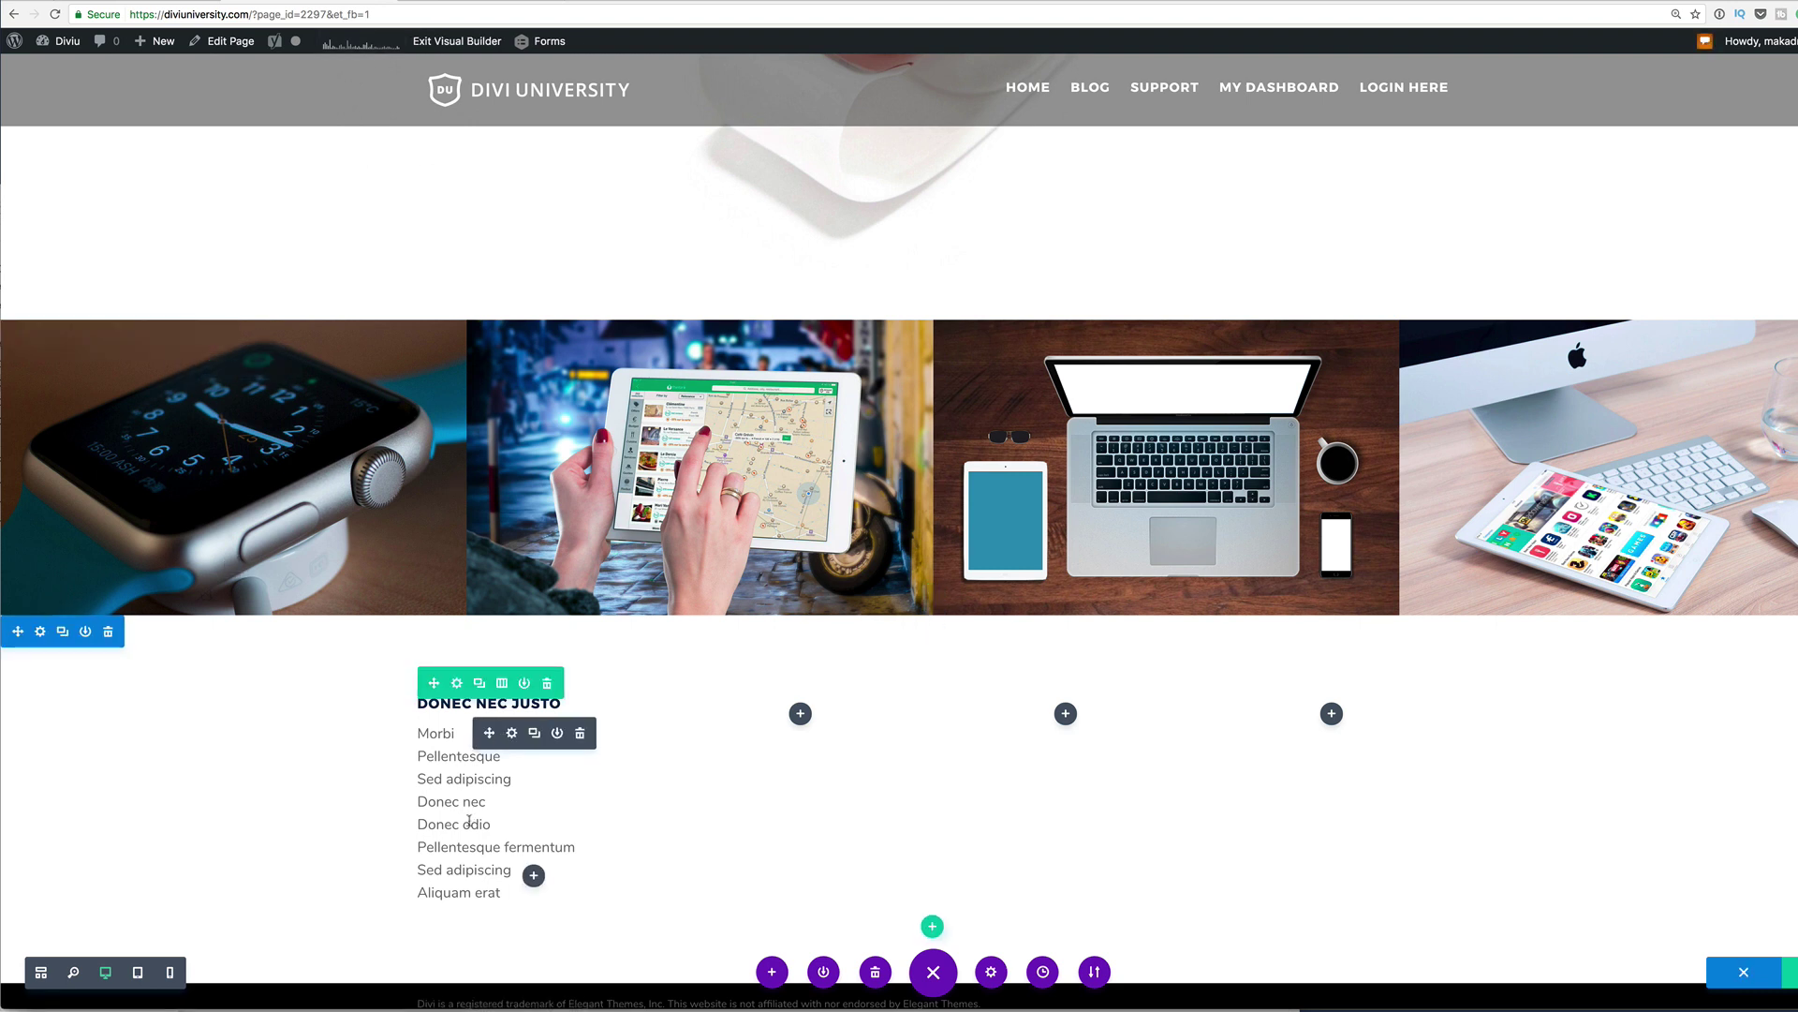
click(513, 735)
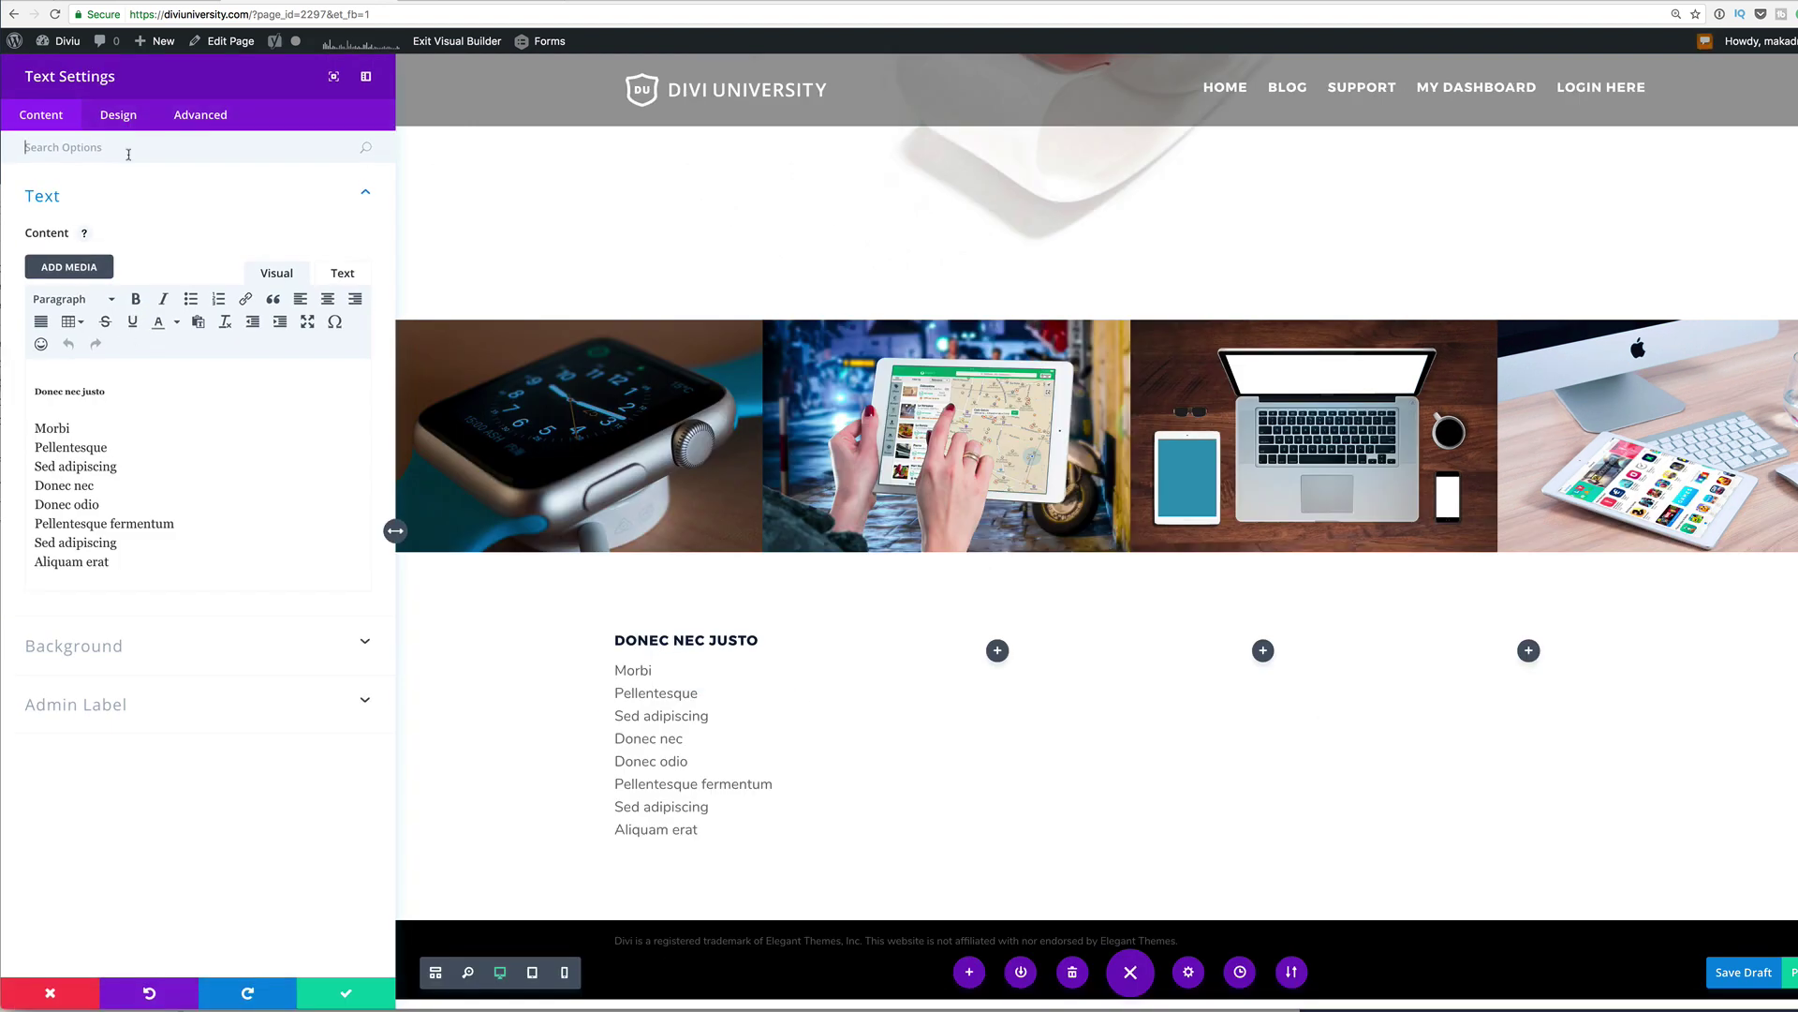
click(123, 115)
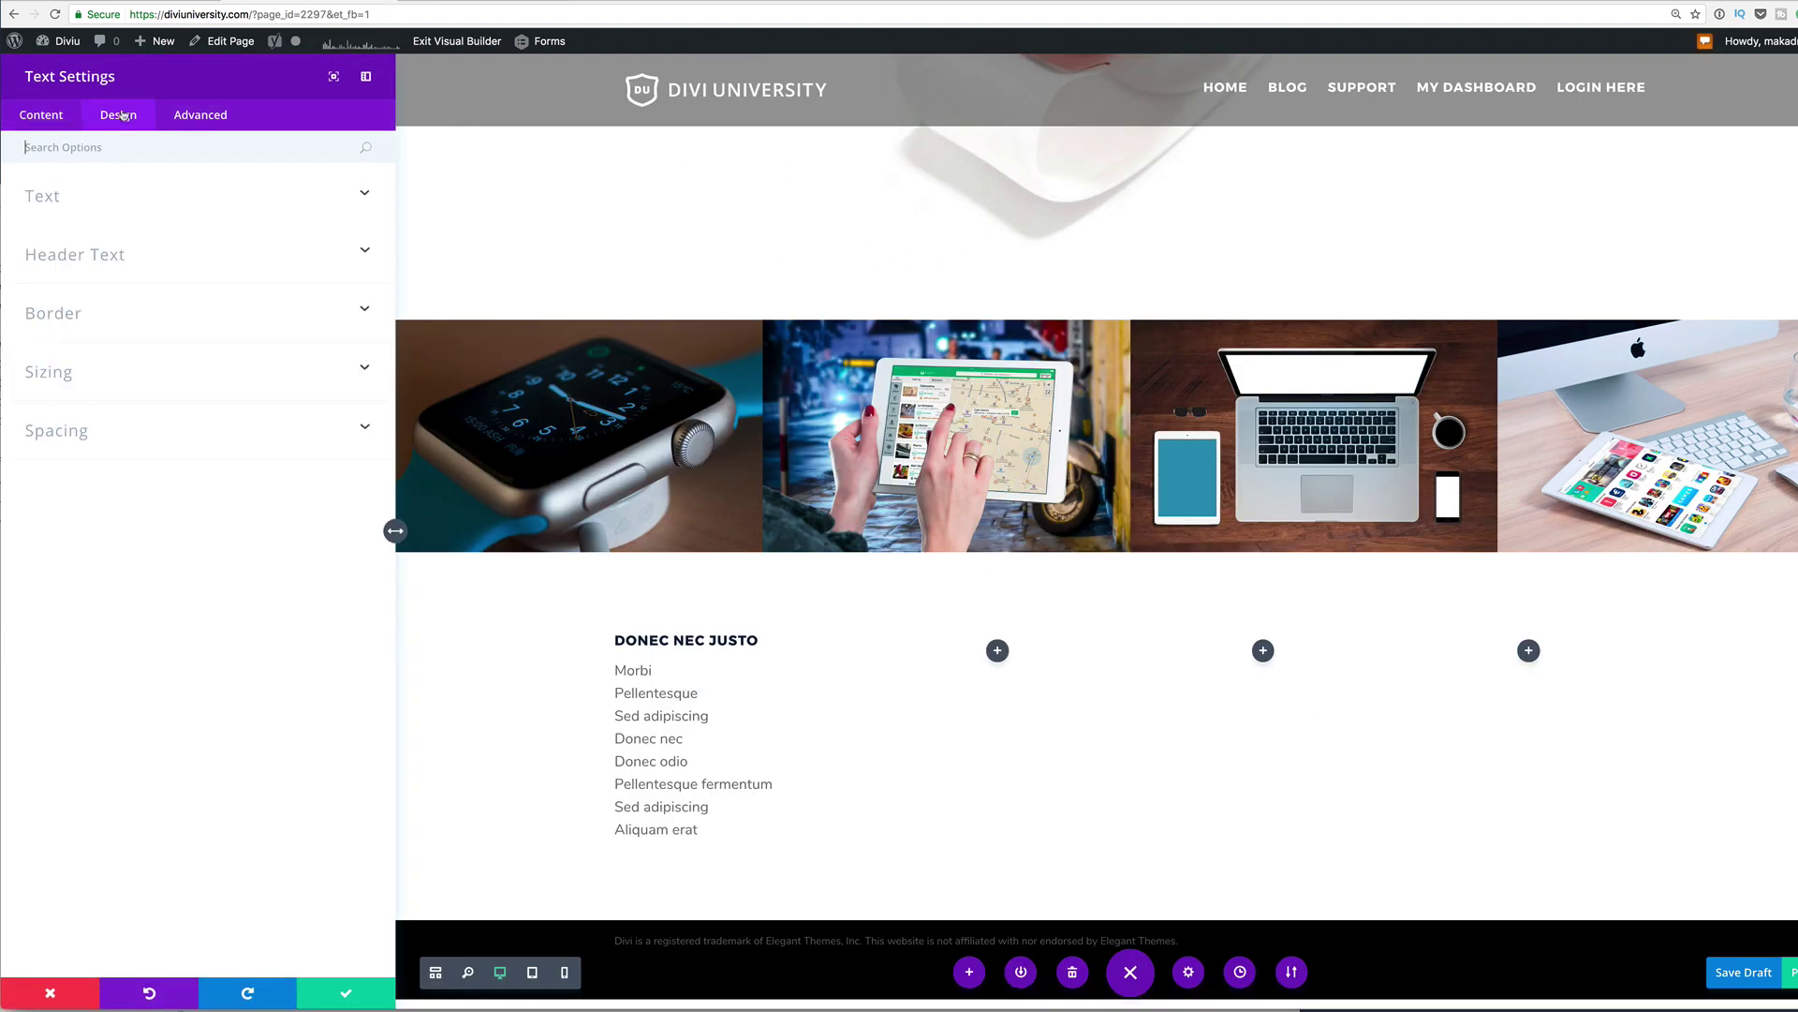
click(54, 198)
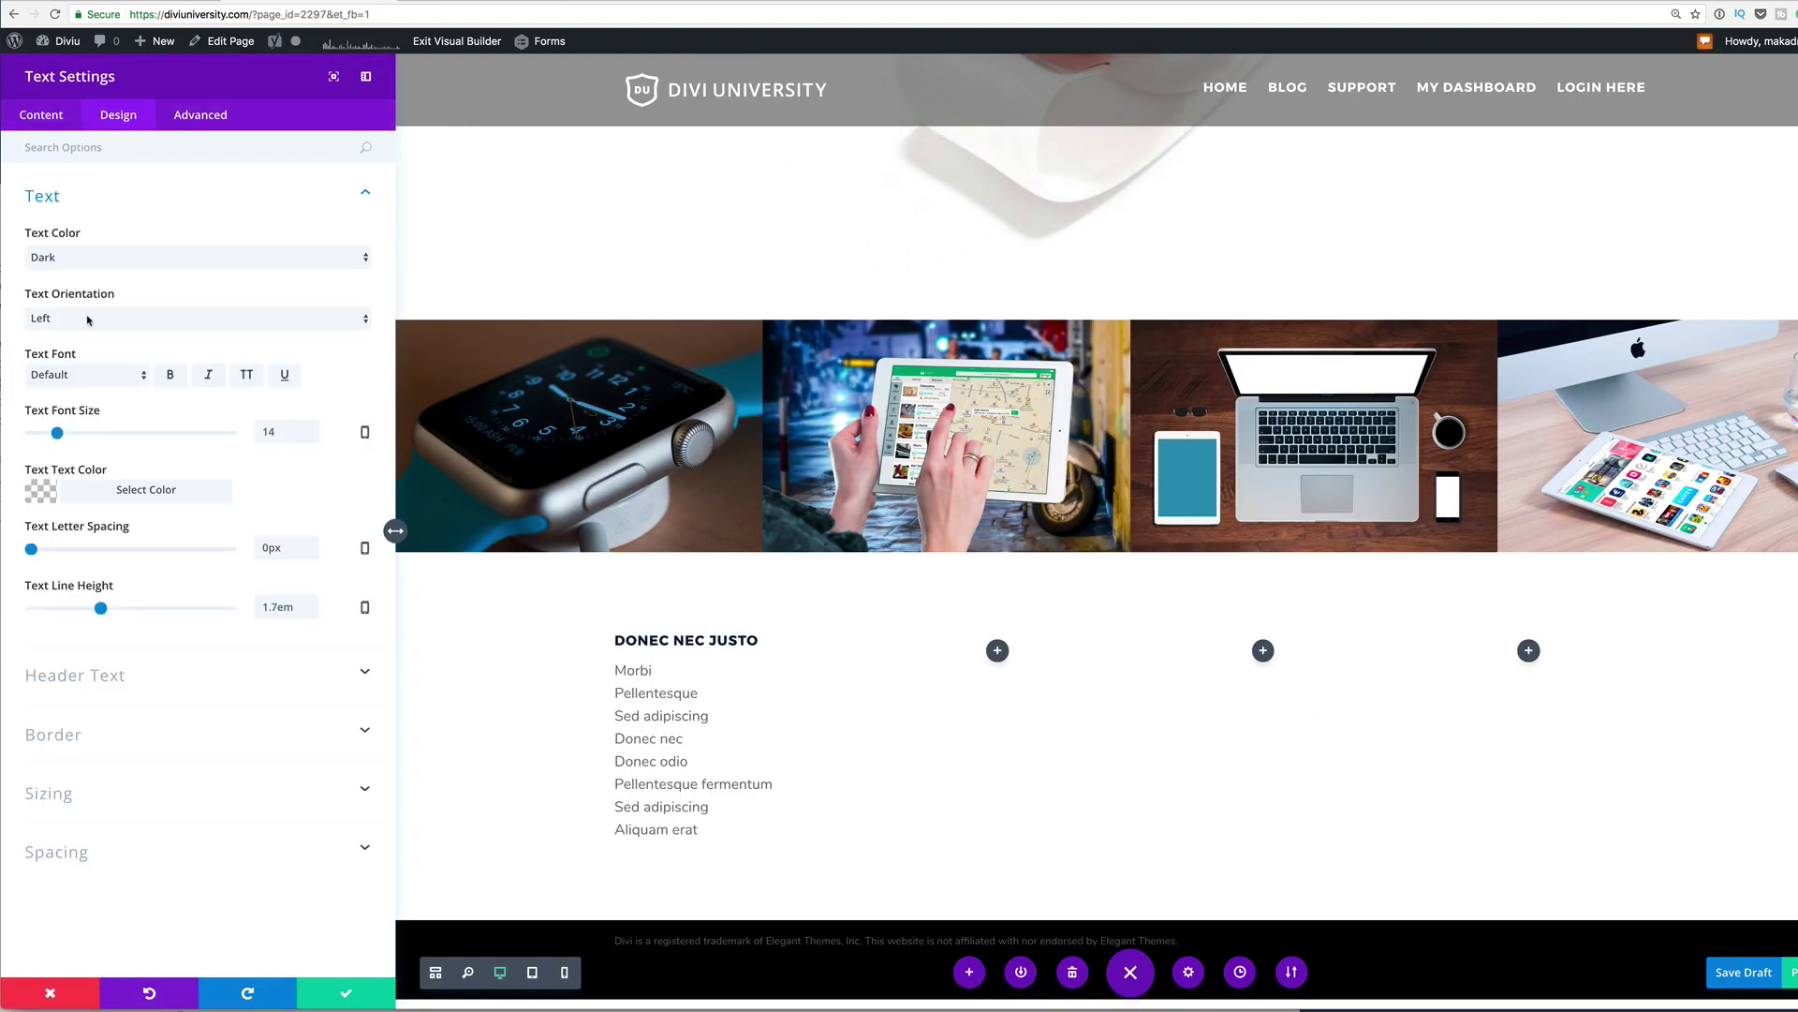
click(54, 434)
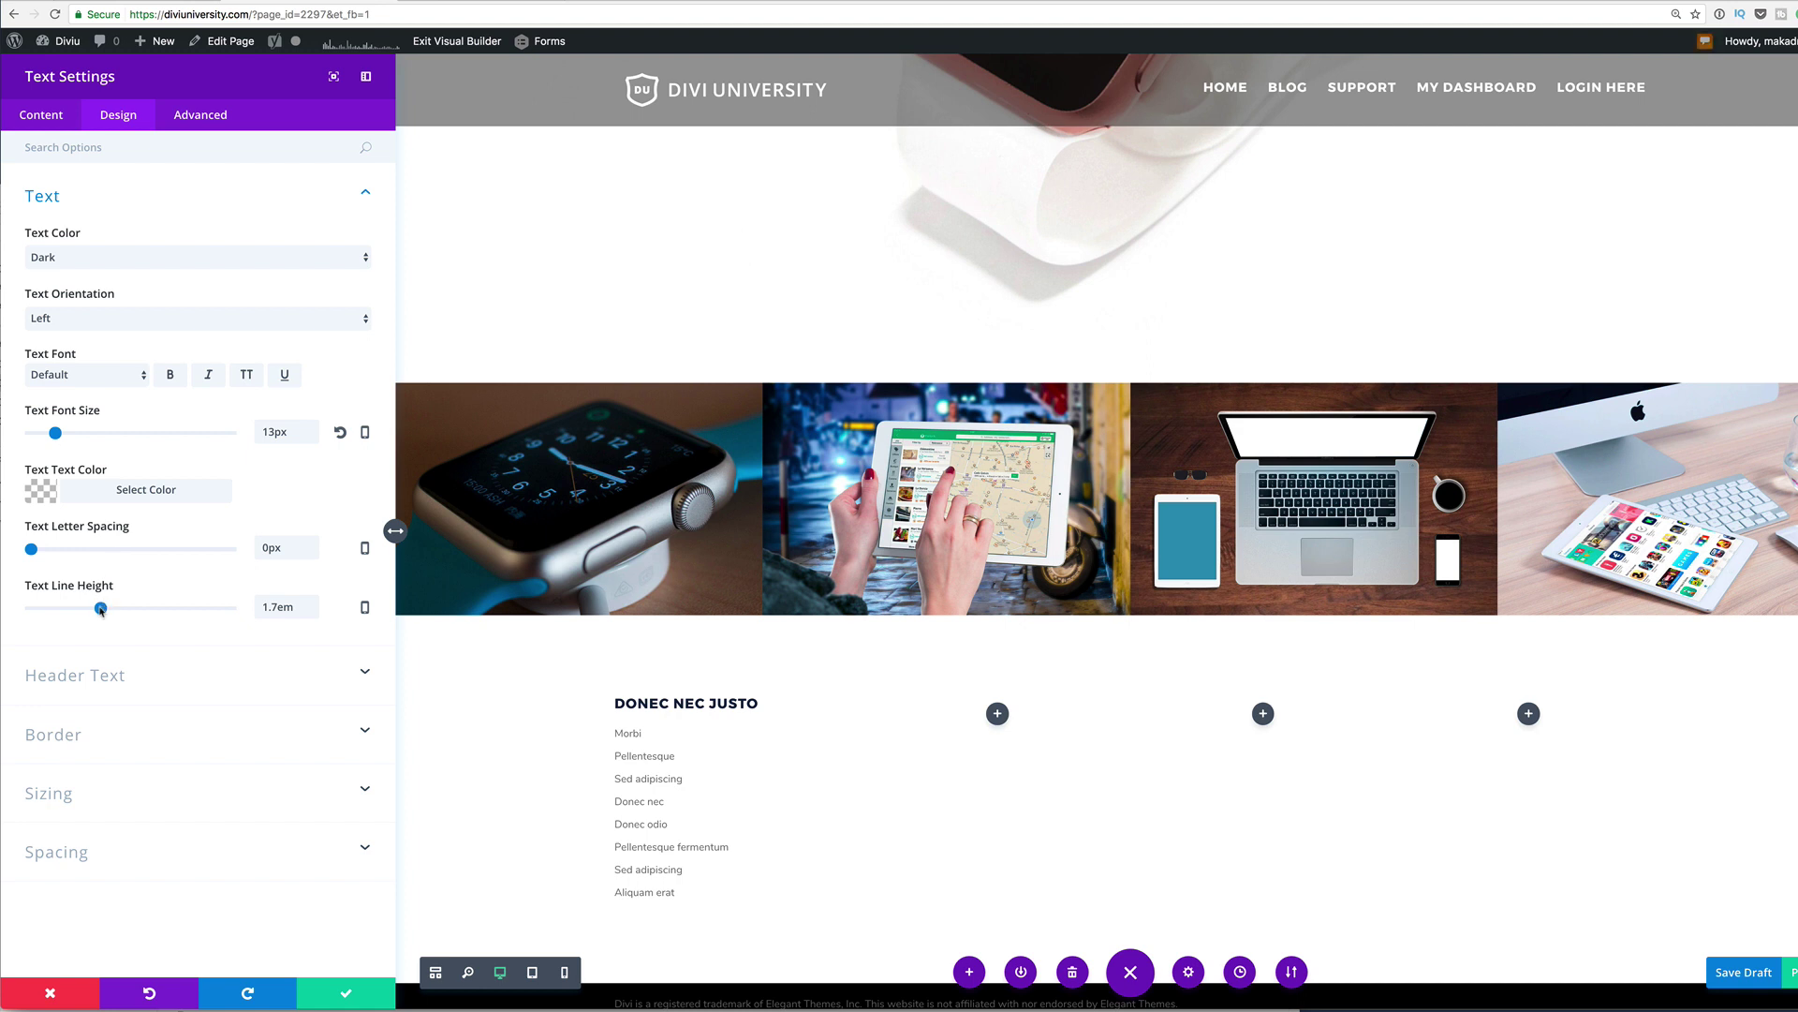
drag(101, 609, 92, 611)
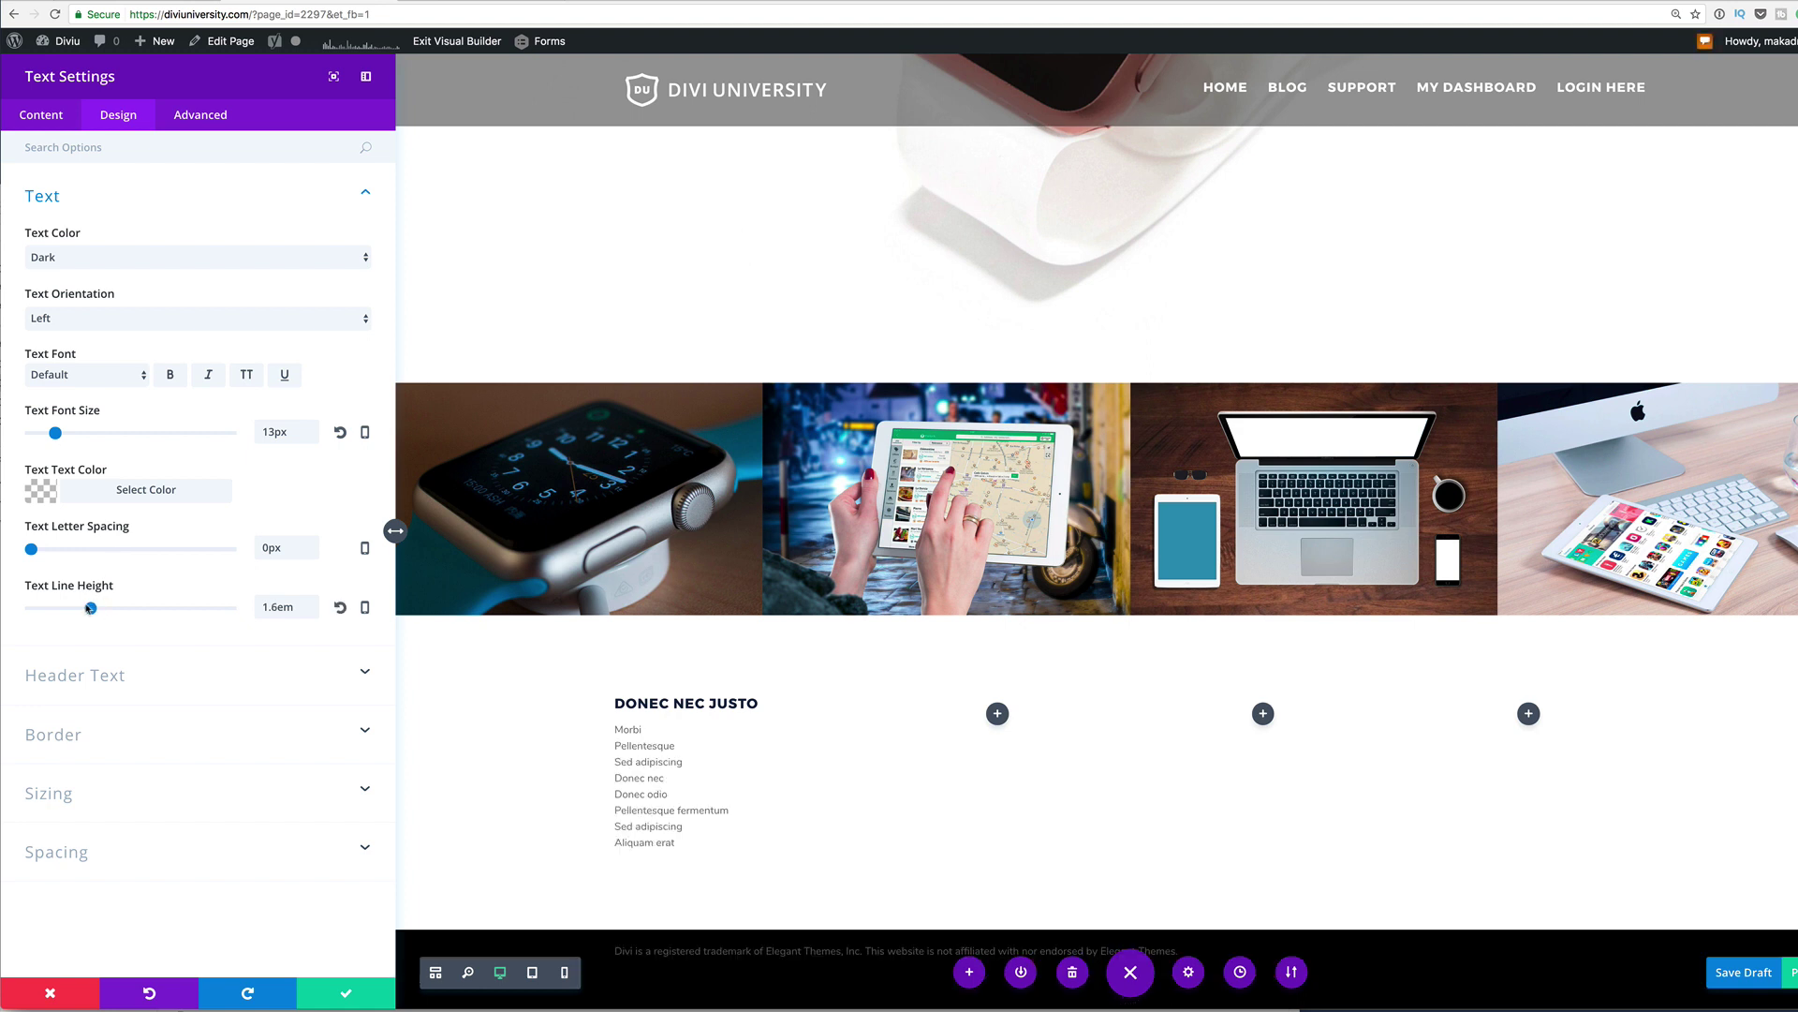
click(345, 993)
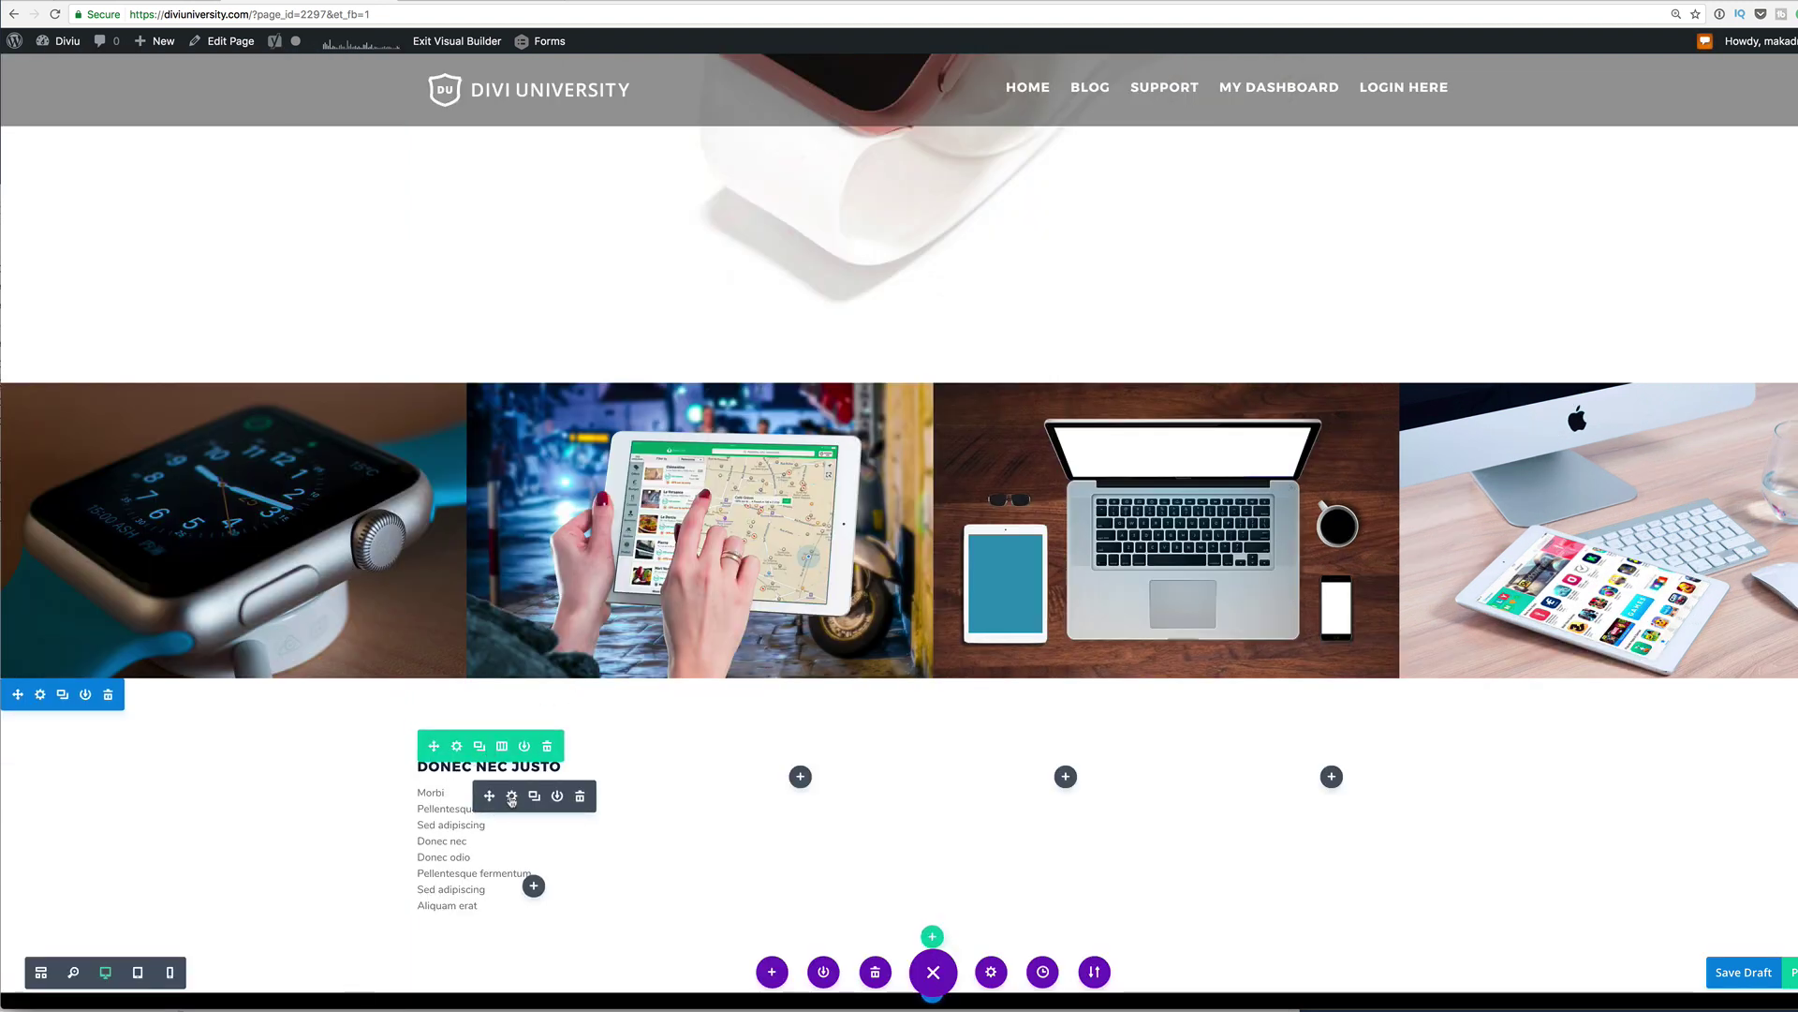
Step: Copy the "Donec nec justo" text module into the three empty columns of the footer row
key(super+v)
key(super+v)
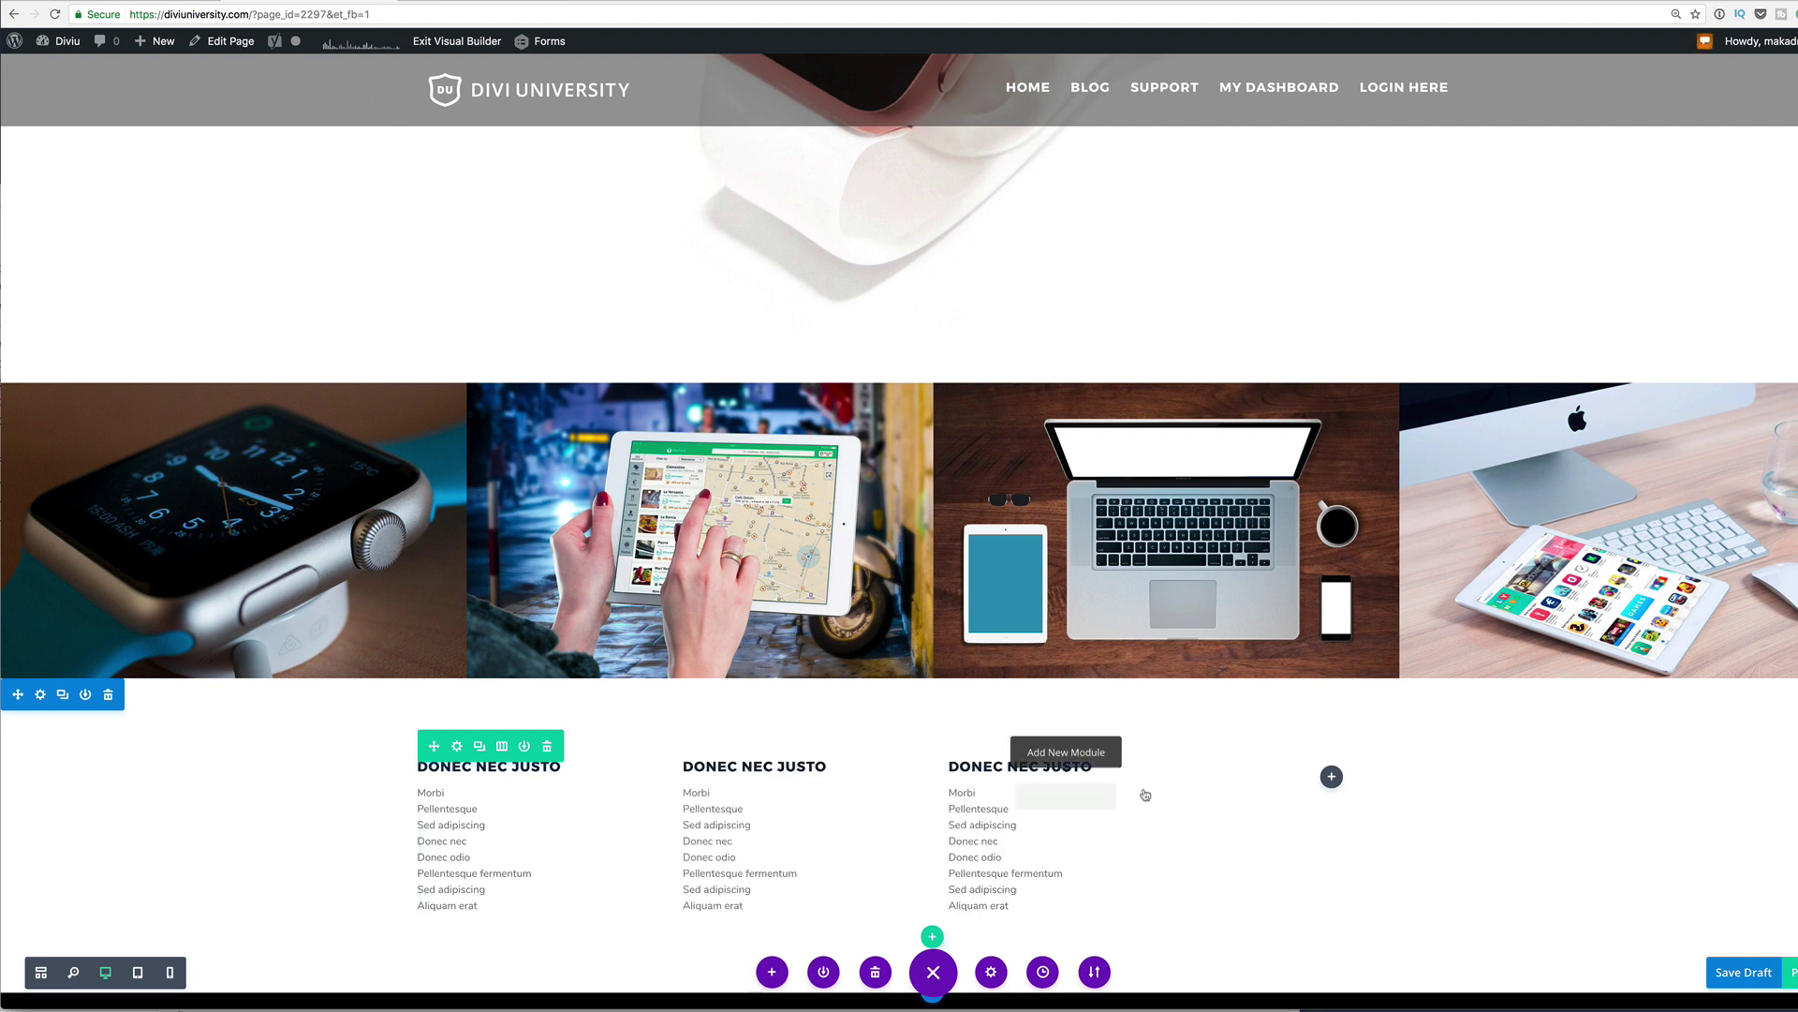
key(super+v)
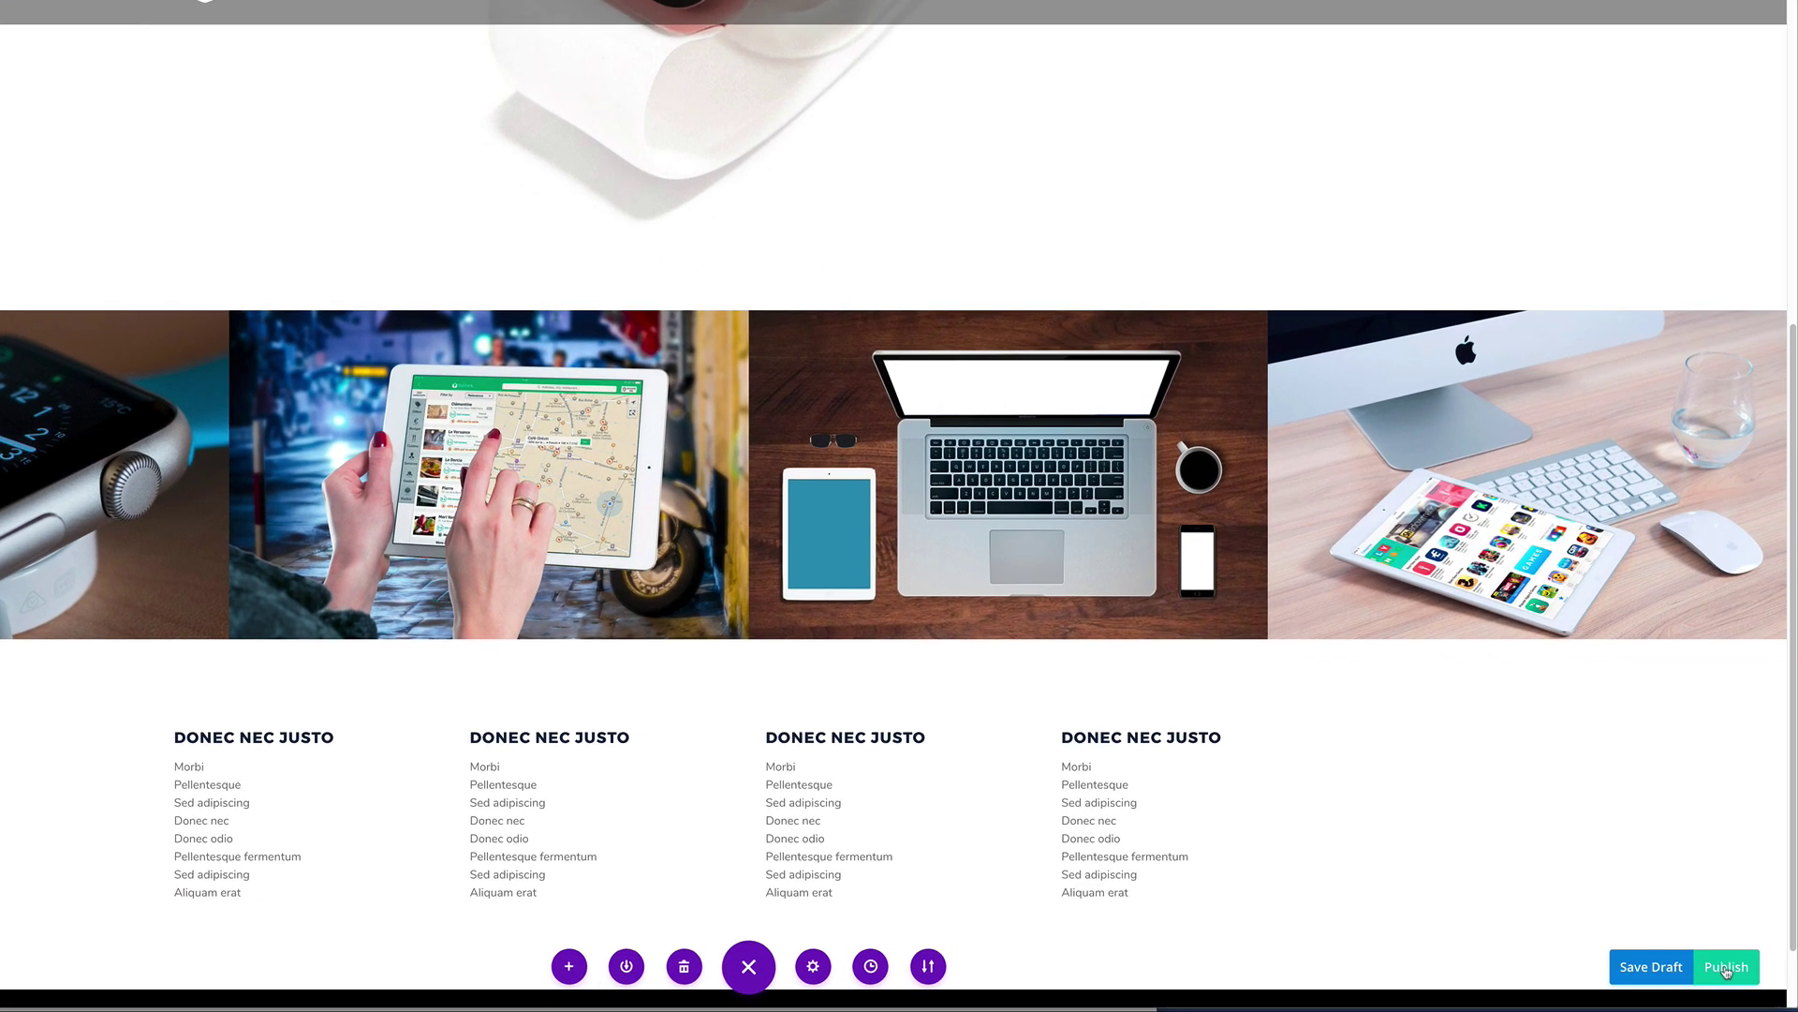
Step: Publish the page and exit the Visual Builder
click(1726, 968)
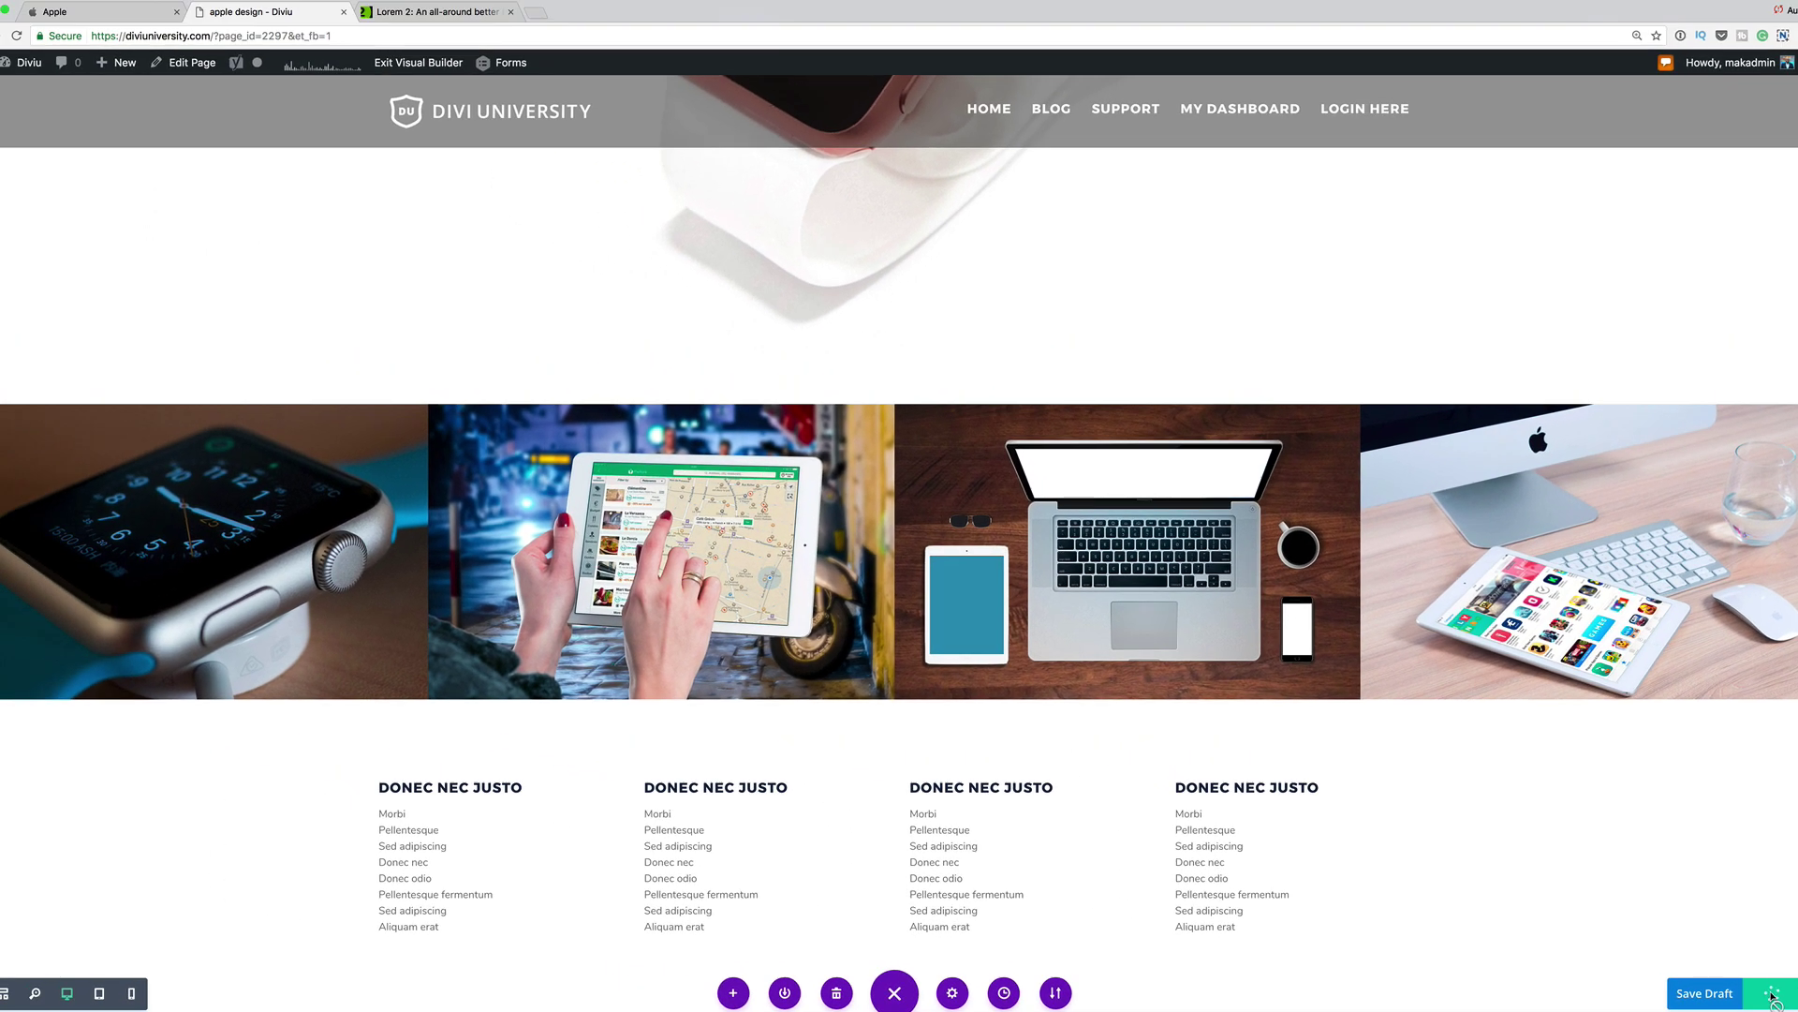
scroll(890, 374, up, 10)
click(419, 66)
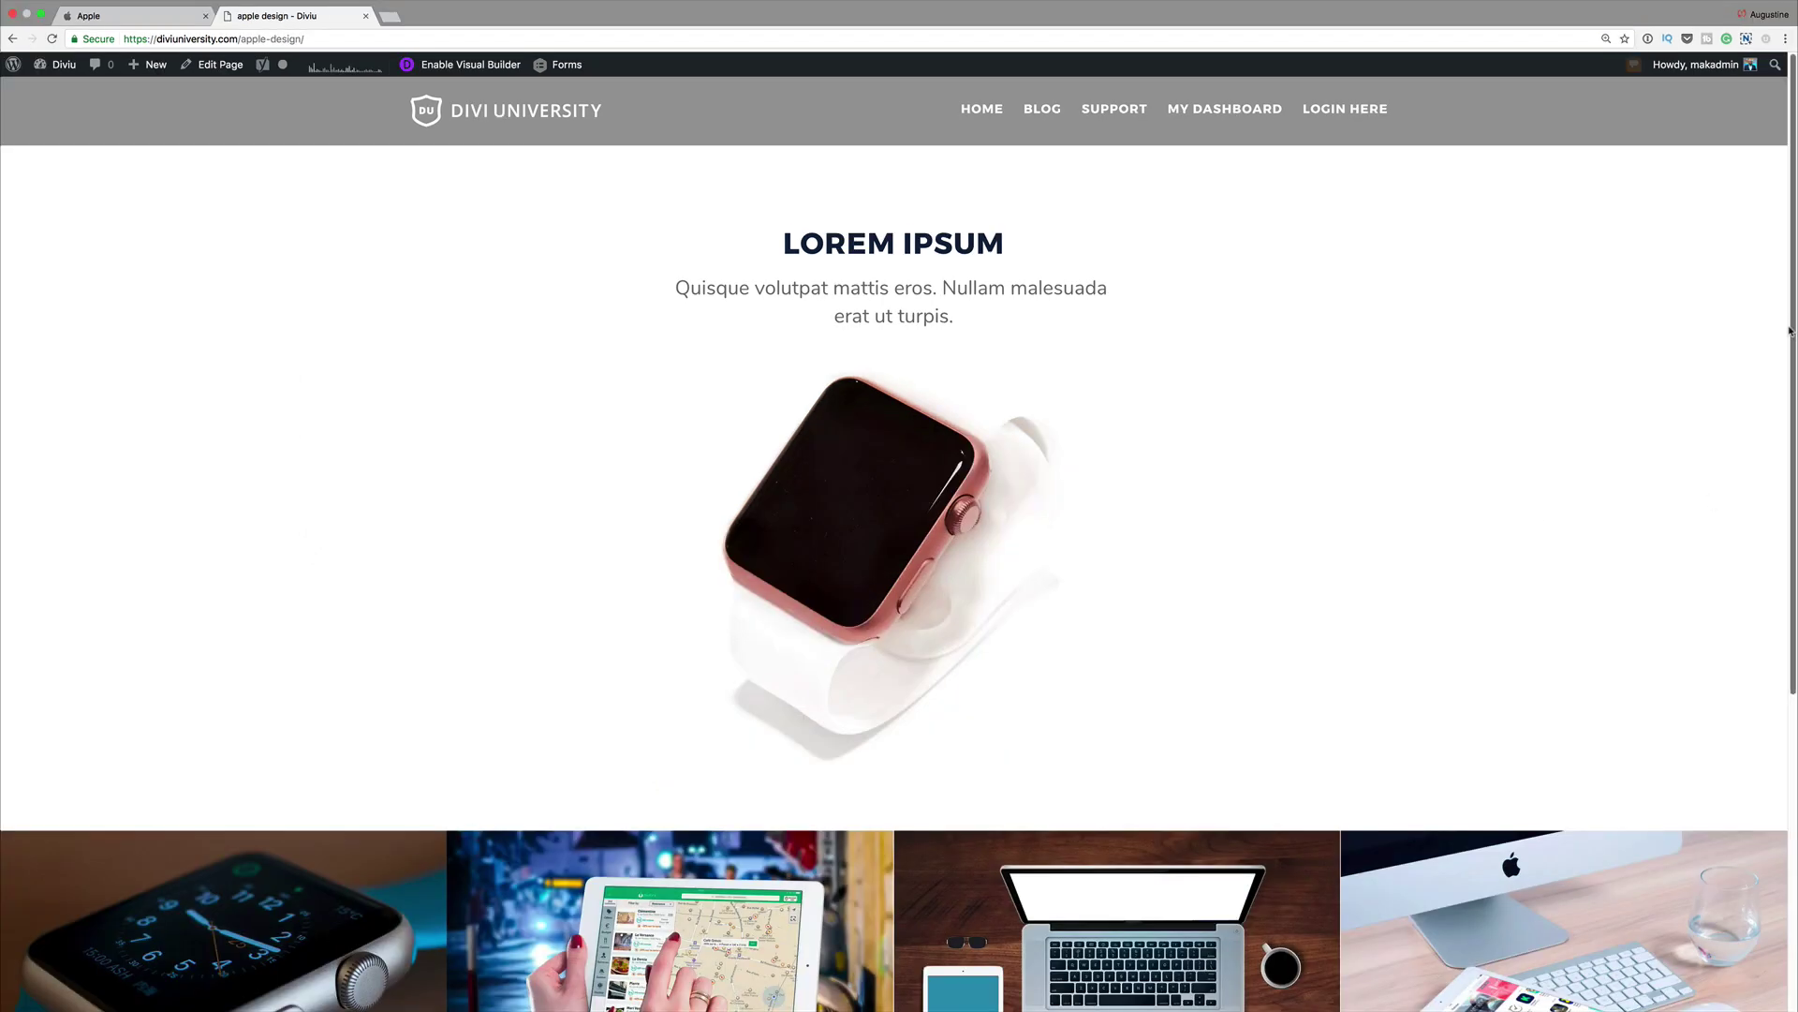
Step: Review the published page from the heading and watch image through the image row and footer columns
drag(1795, 215, 1792, 300)
scroll(1792, 300, down, 5)
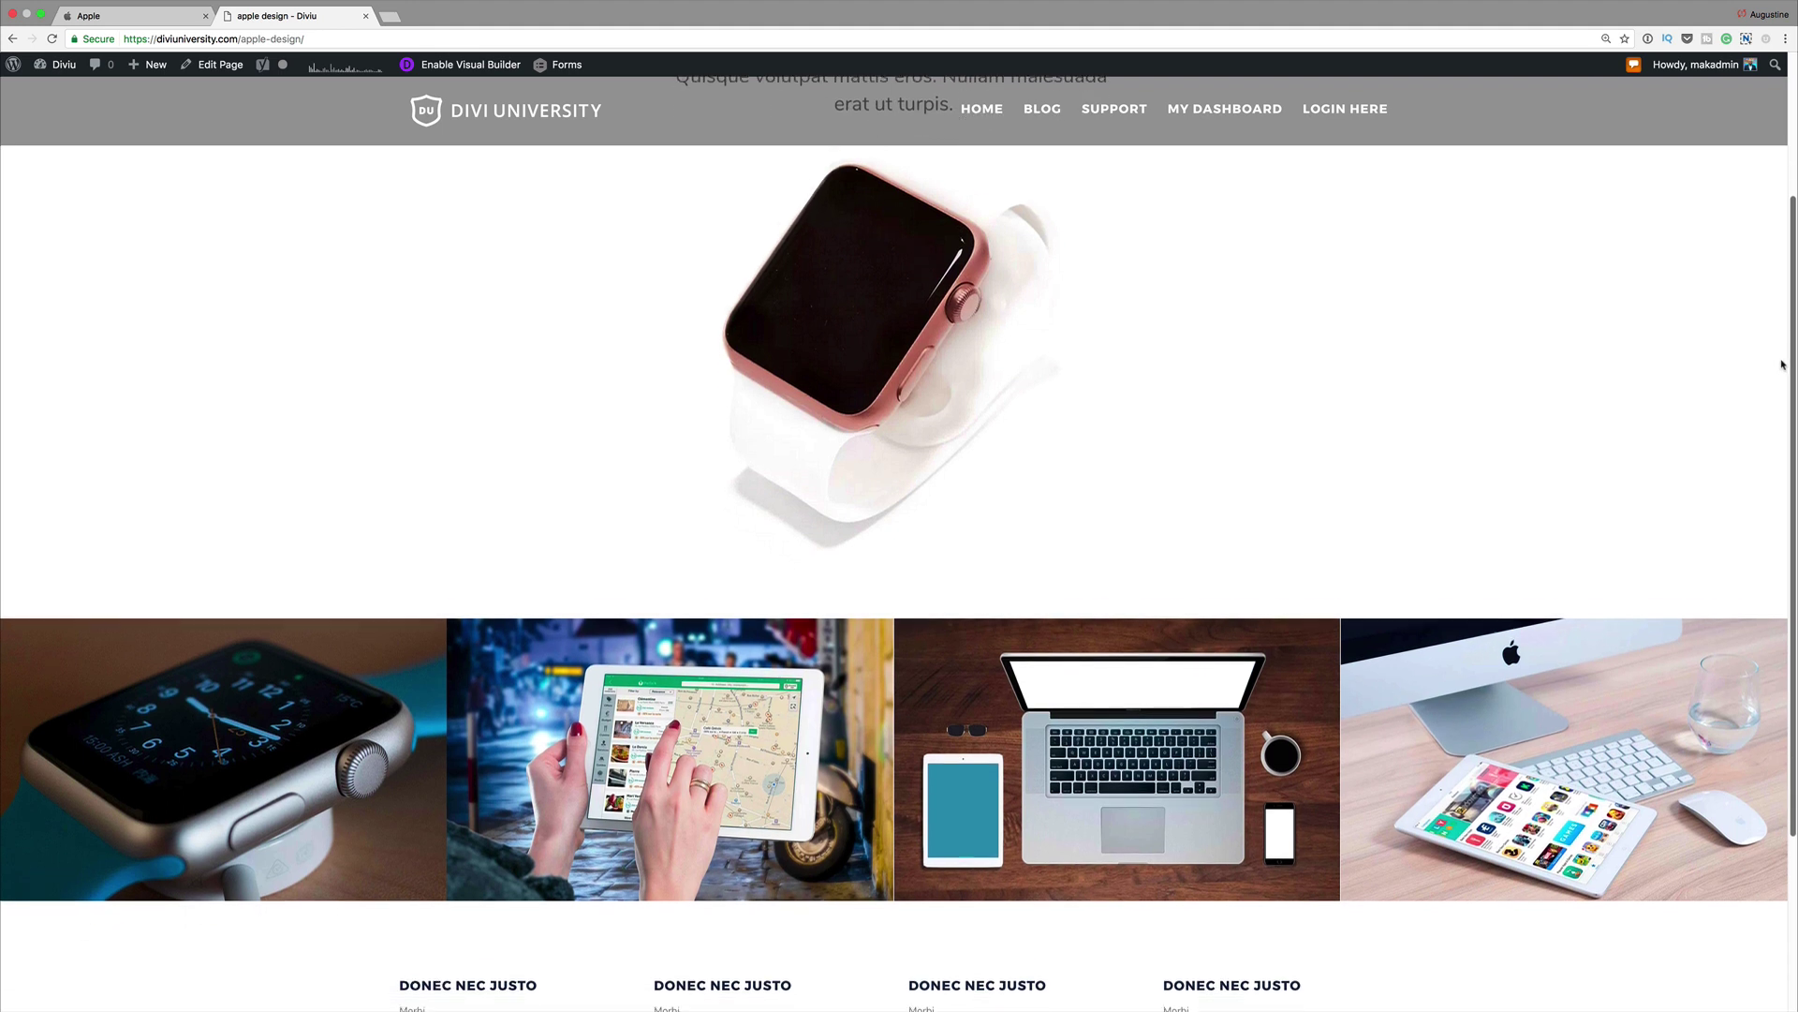
scroll(1763, 504, down, 1)
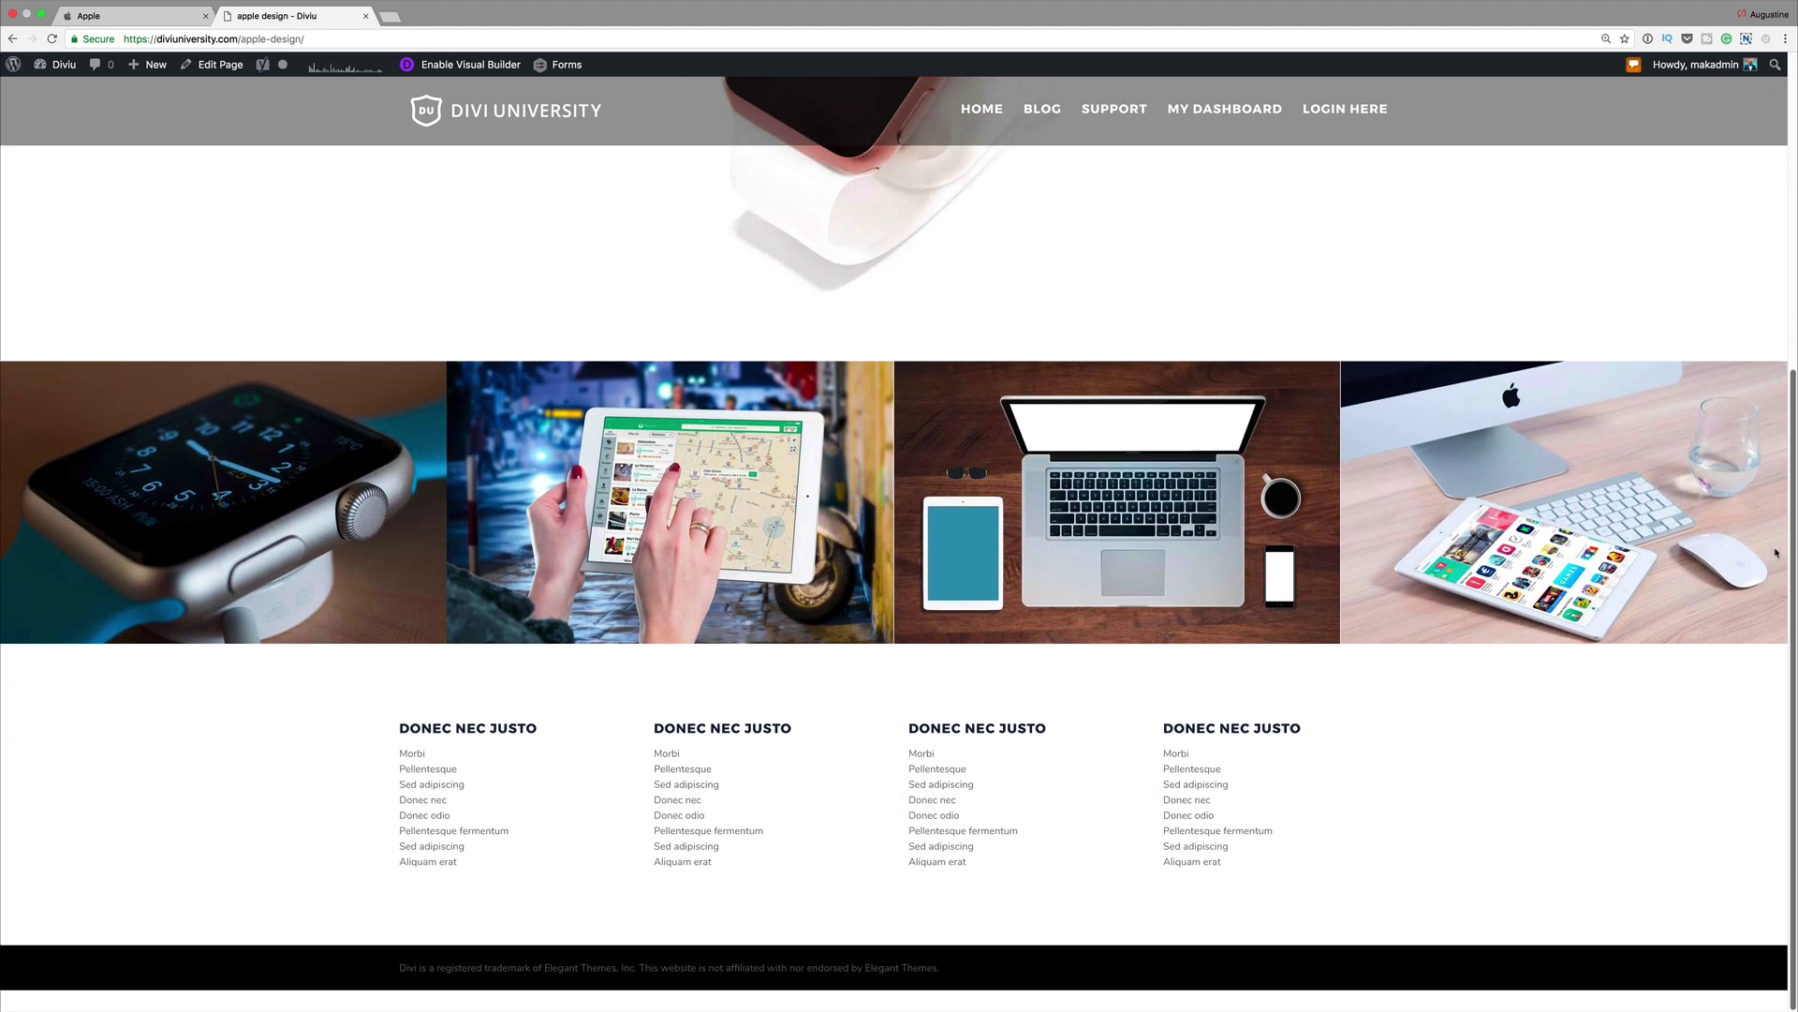
scroll(1777, 553, up, 2)
scroll(1782, 495, up, 6)
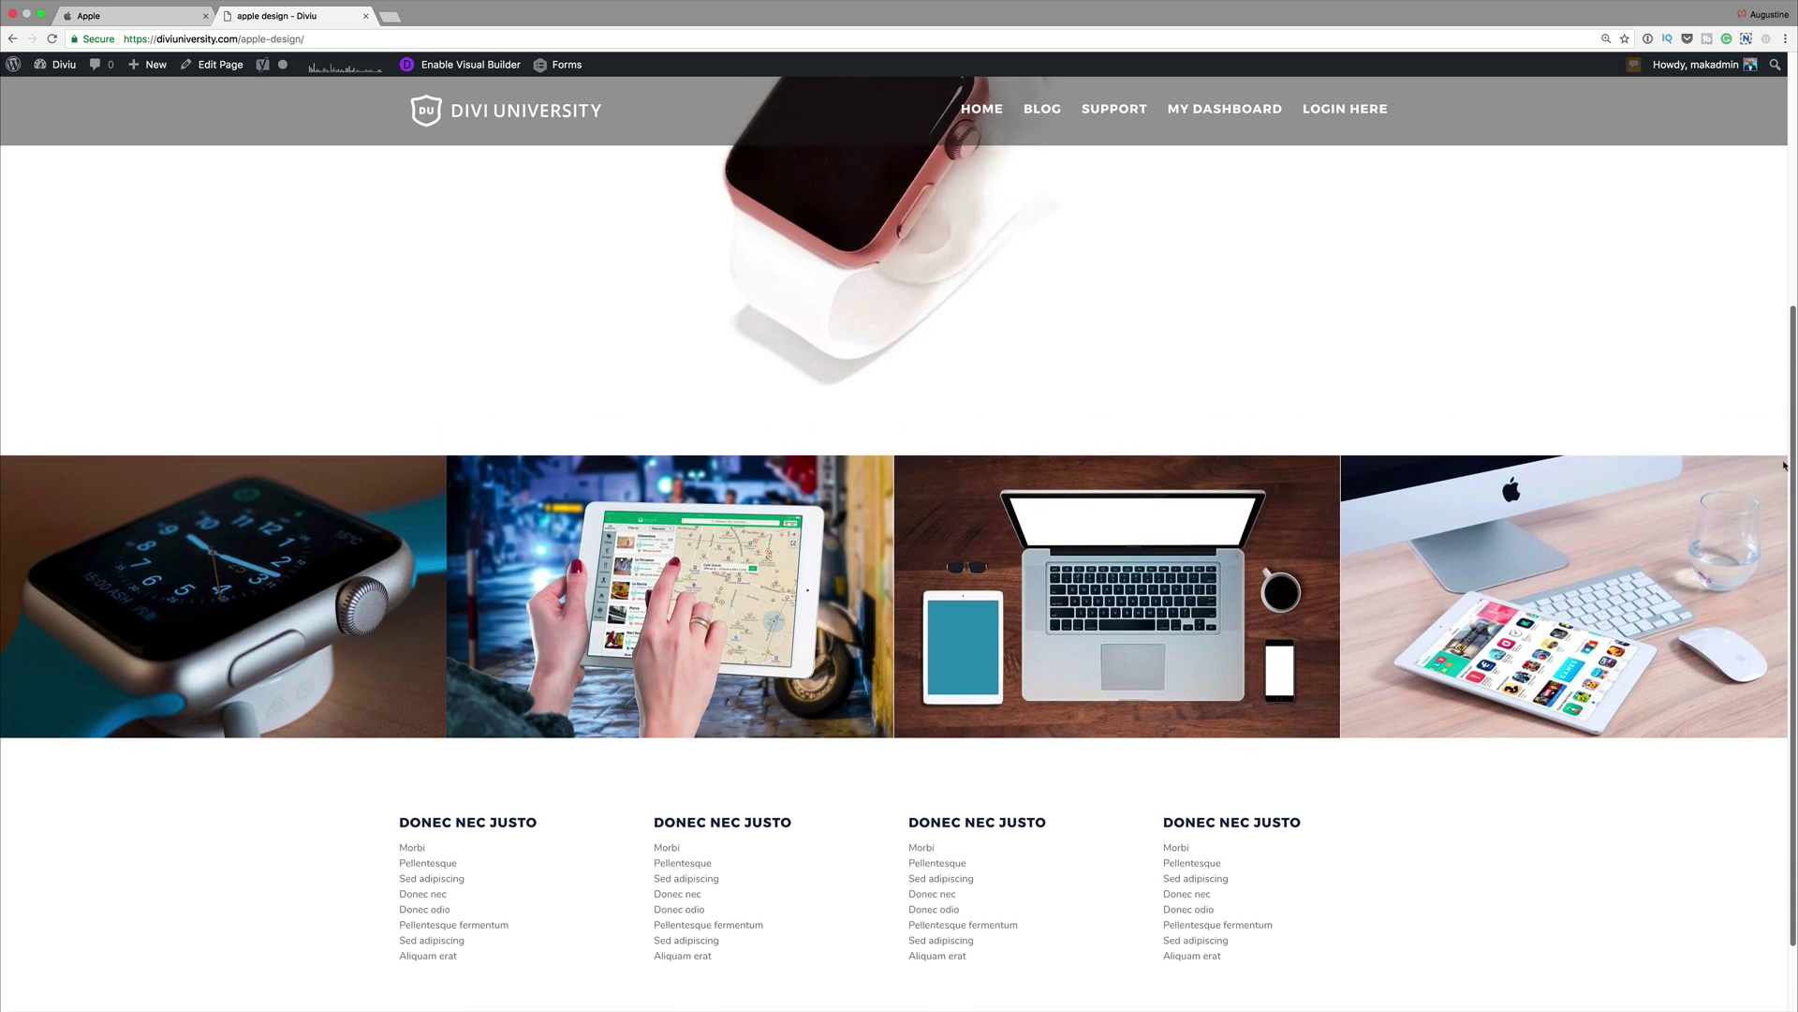
scroll(899, 562, up, 3)
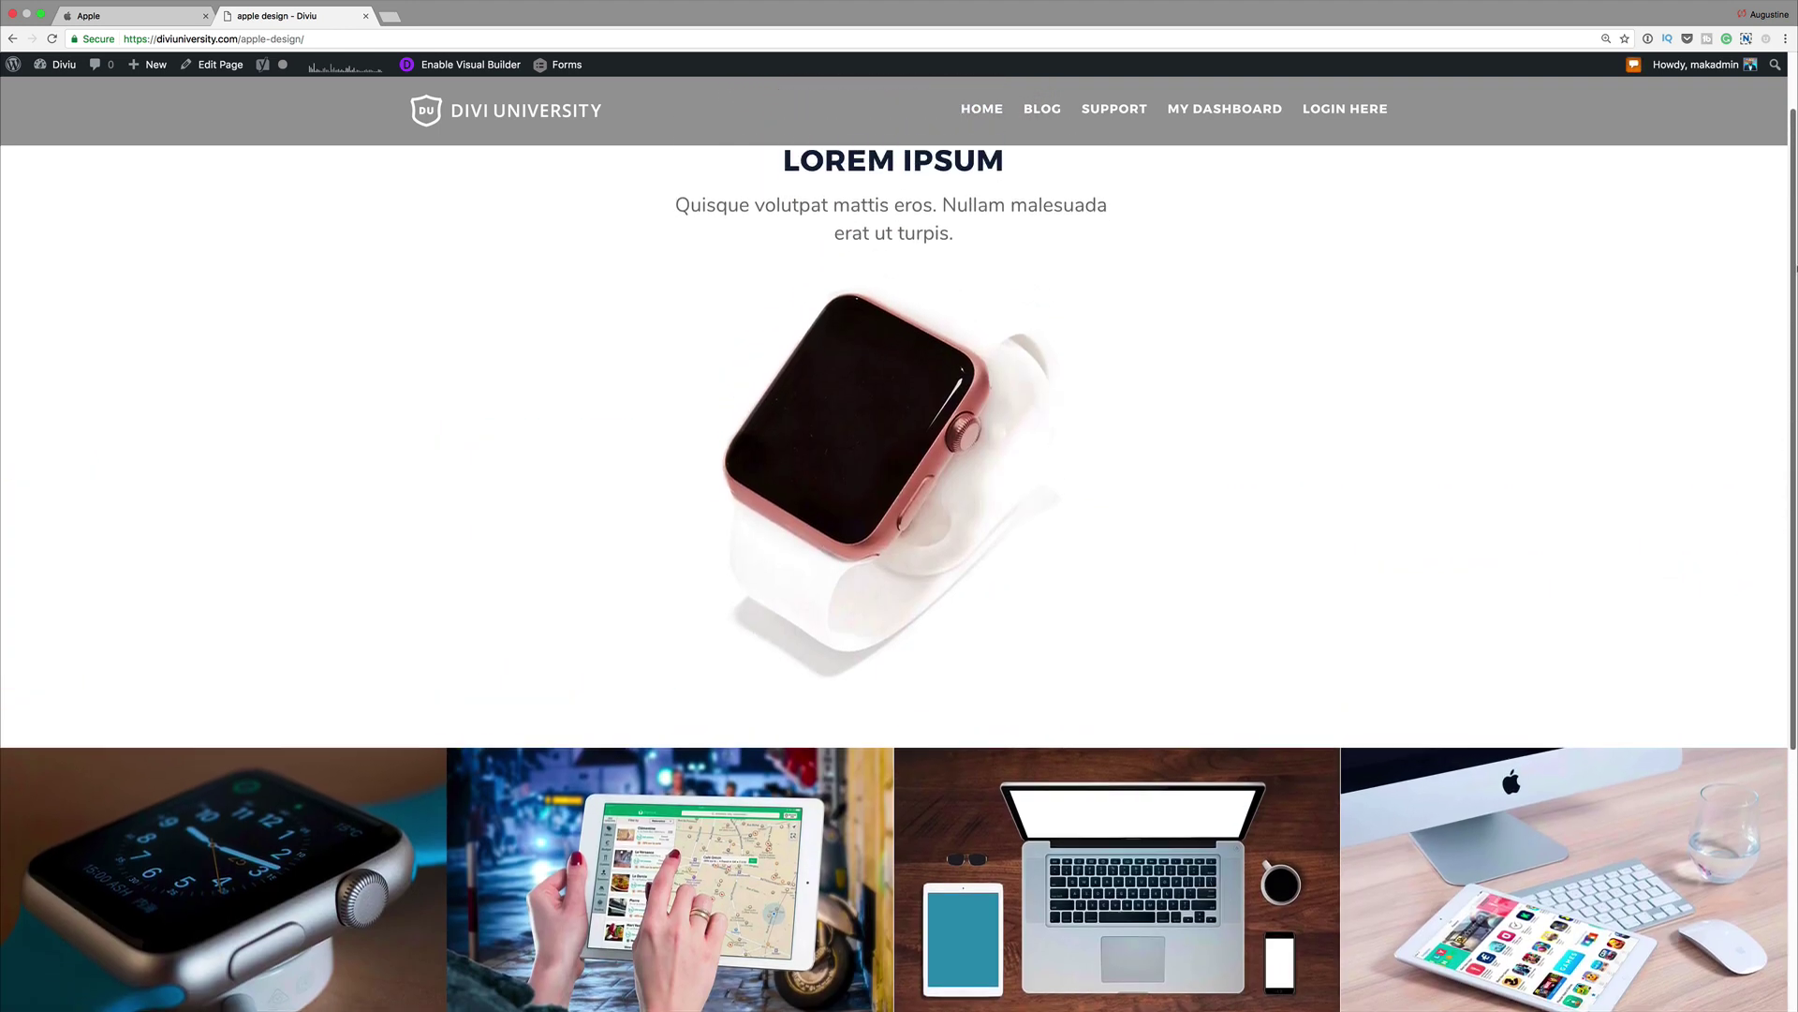